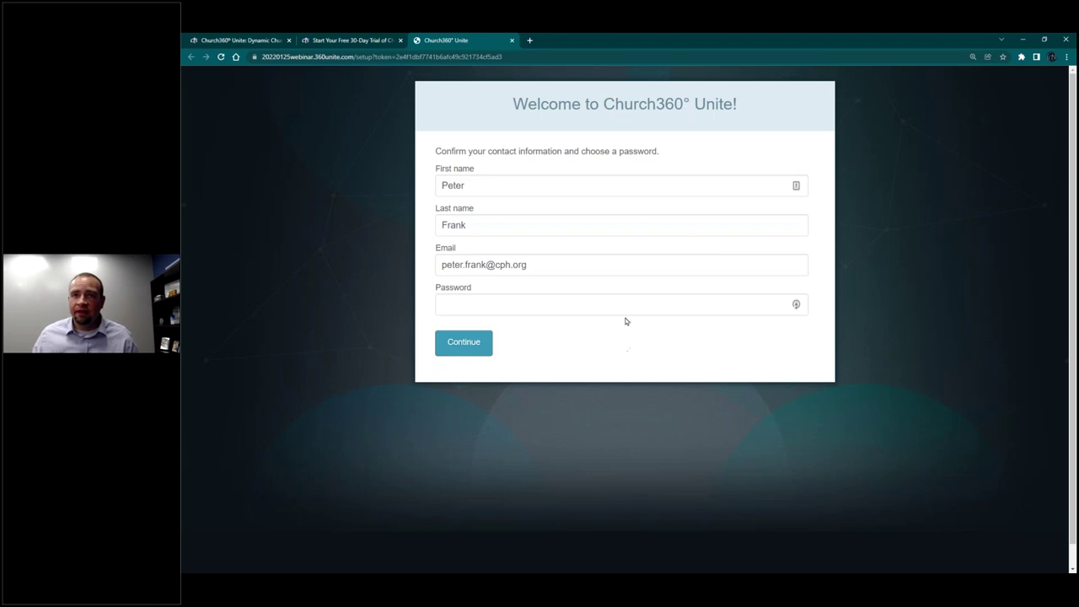
Step: Enter the account password to continue setup and dismiss the LastPass save-login offer
text(•••••••••)
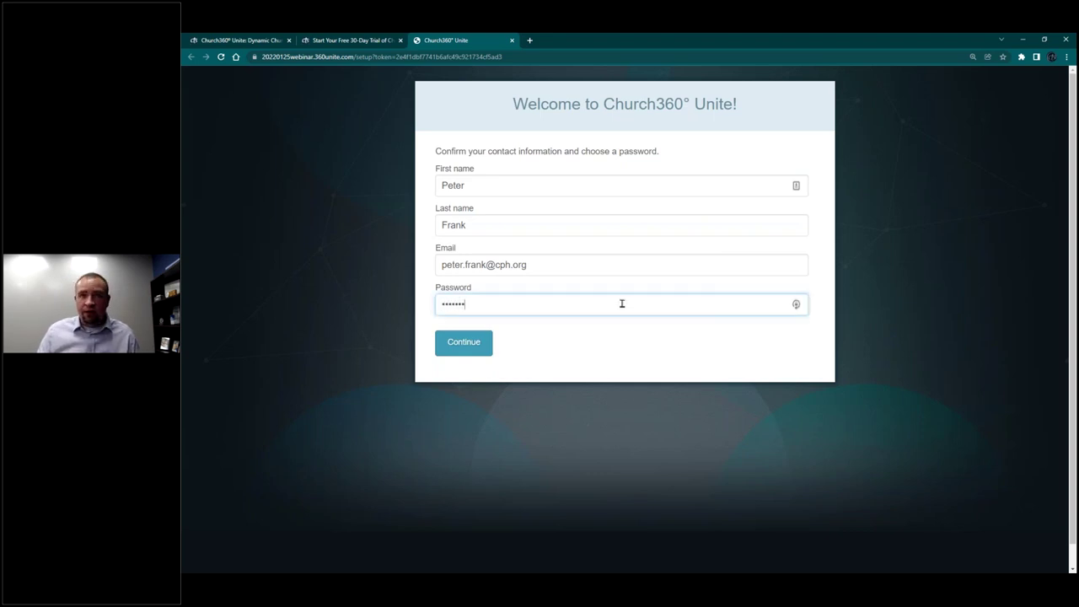
key(Return)
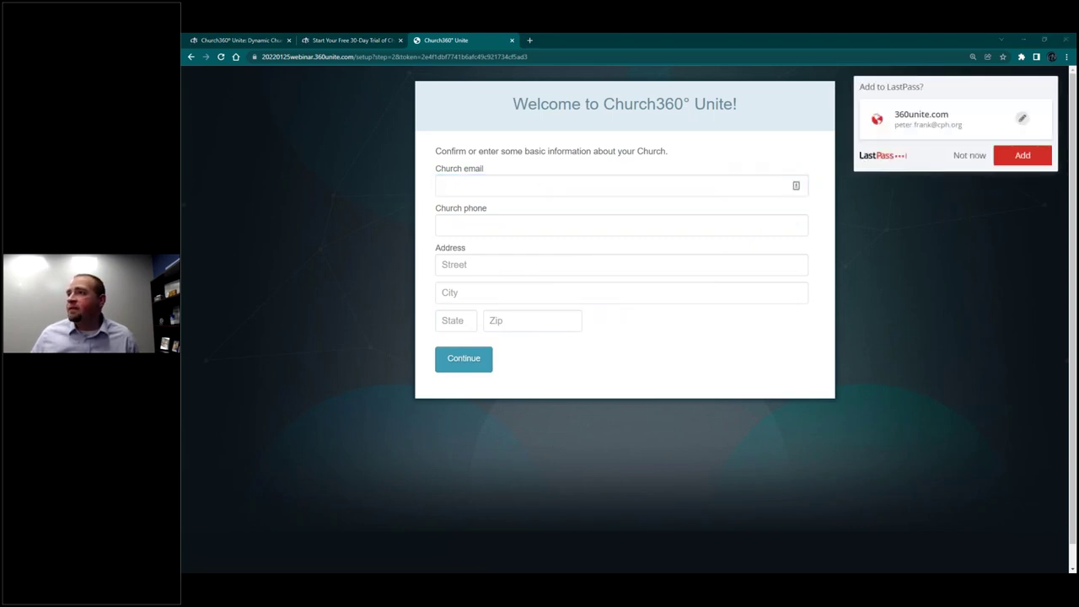
click(969, 156)
Step: Paste the church's email address and phone number into the contact fields
click(553, 185)
key(ctrl+v)
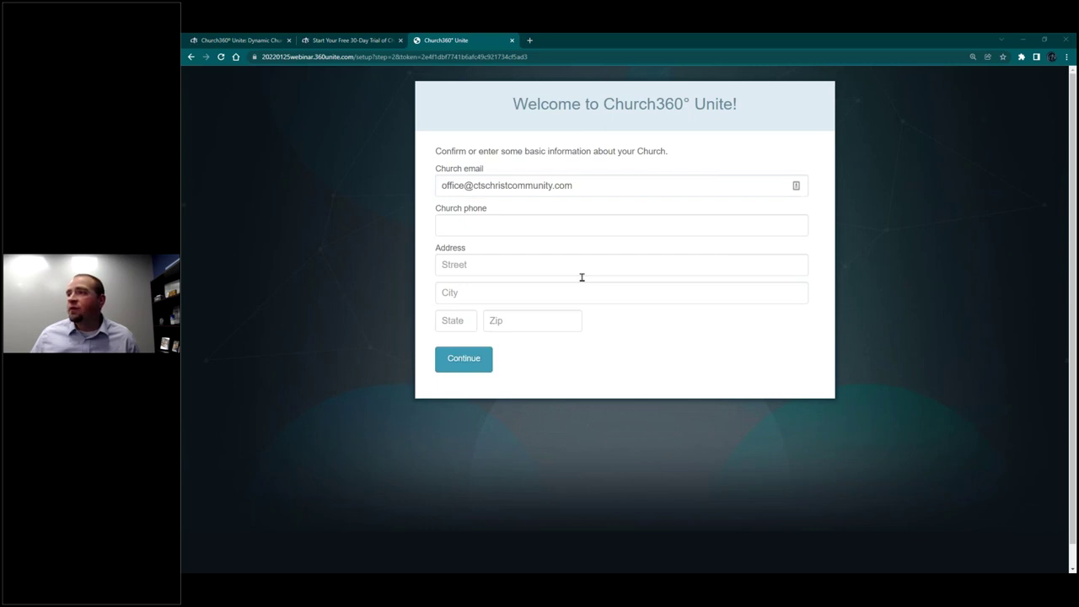
click(502, 229)
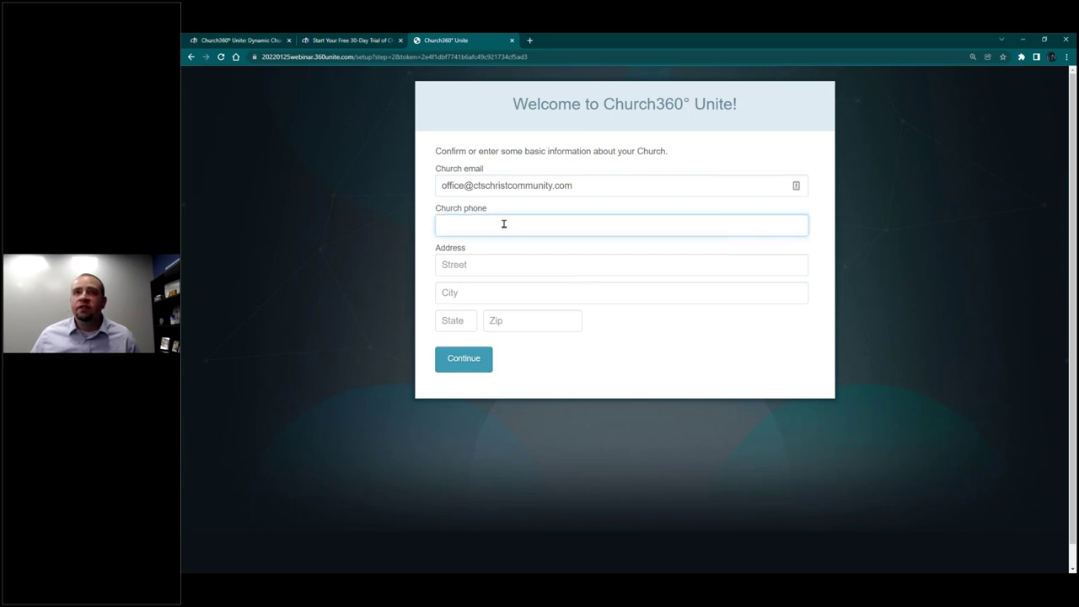
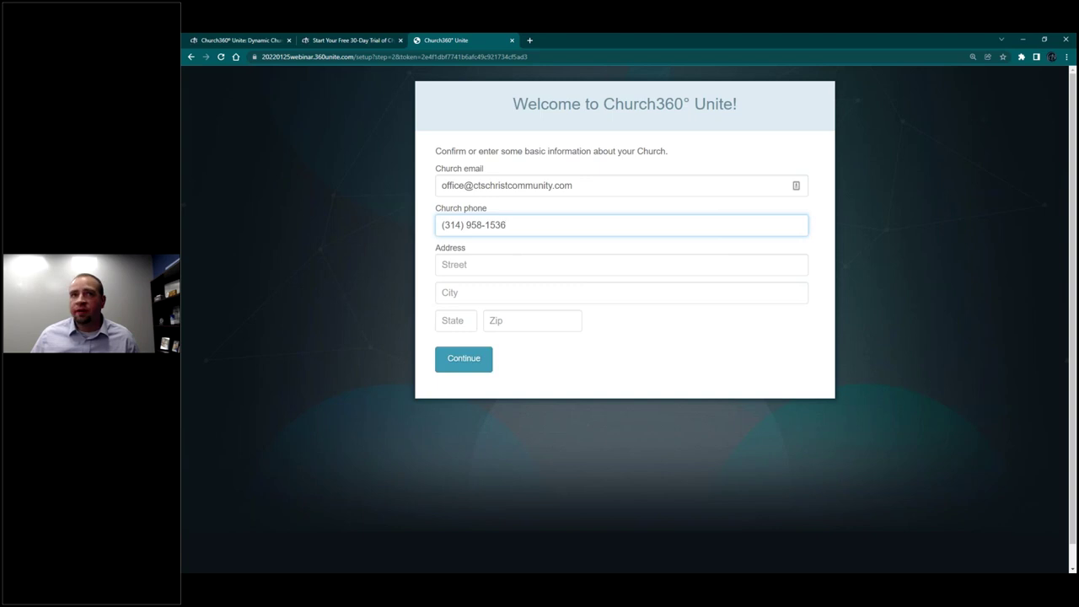
key(alt+Tab)
Step: Fill in the church's street, city, state and zip code, then submit the church information
click(510, 264)
key(alt+Tab)
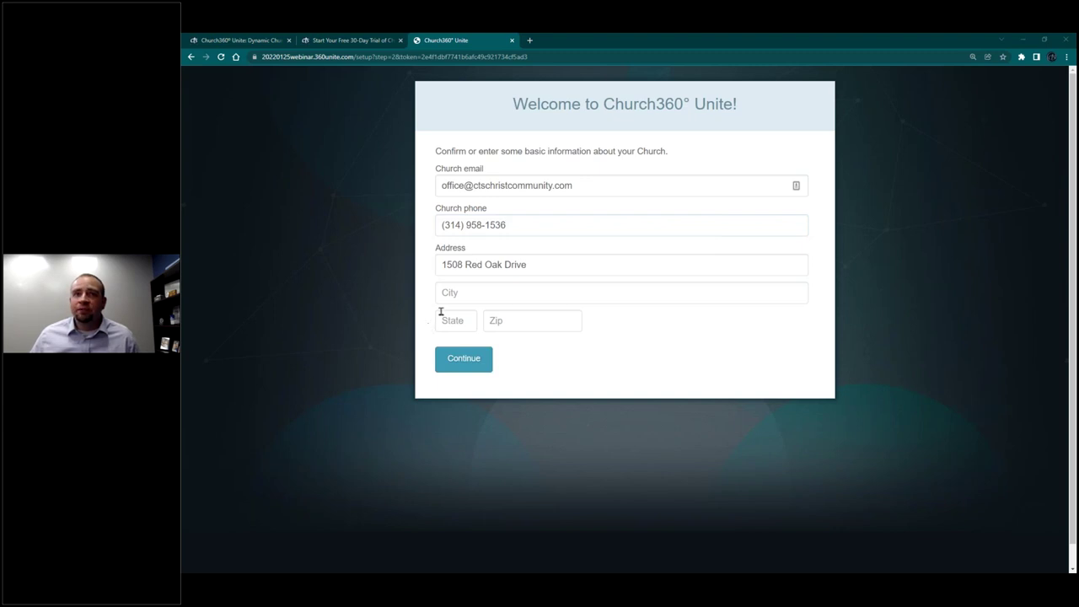
click(489, 292)
text(Bakersville)
key(Tab)
text(MO)
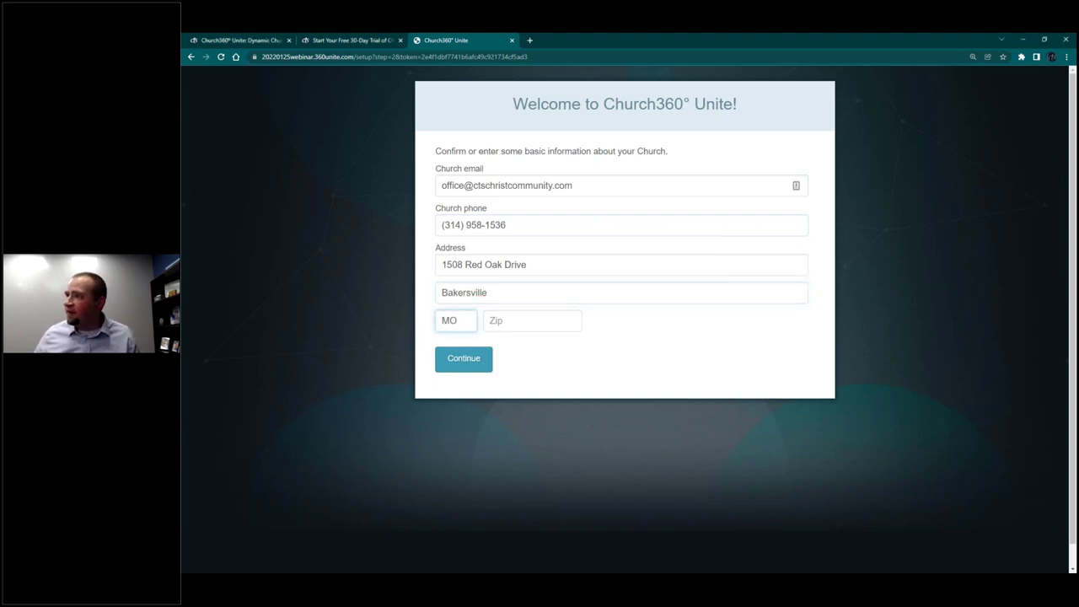
key(Tab)
text(63)
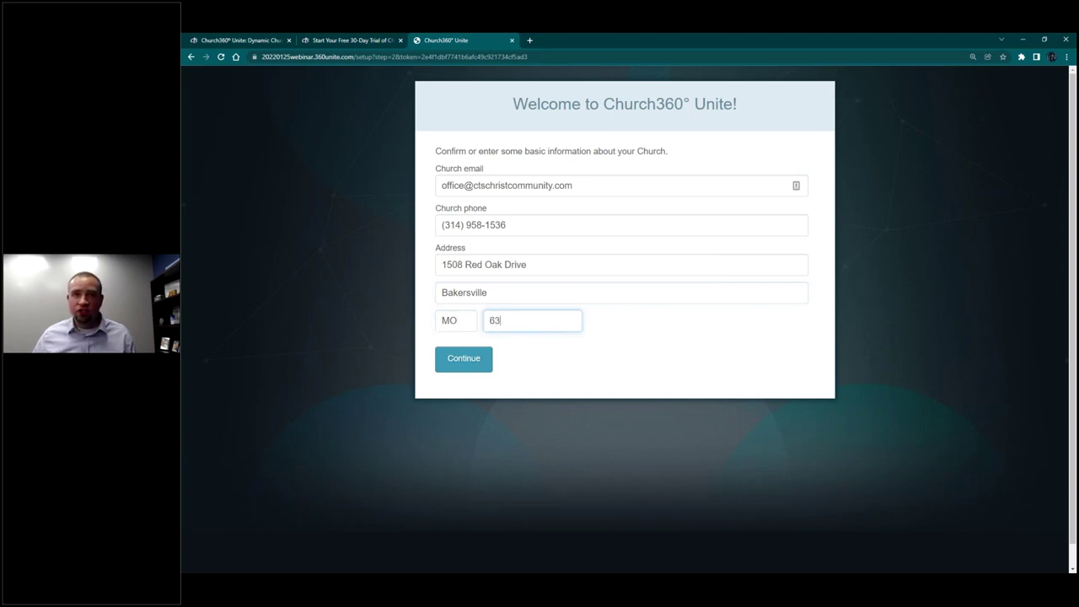
text(027)
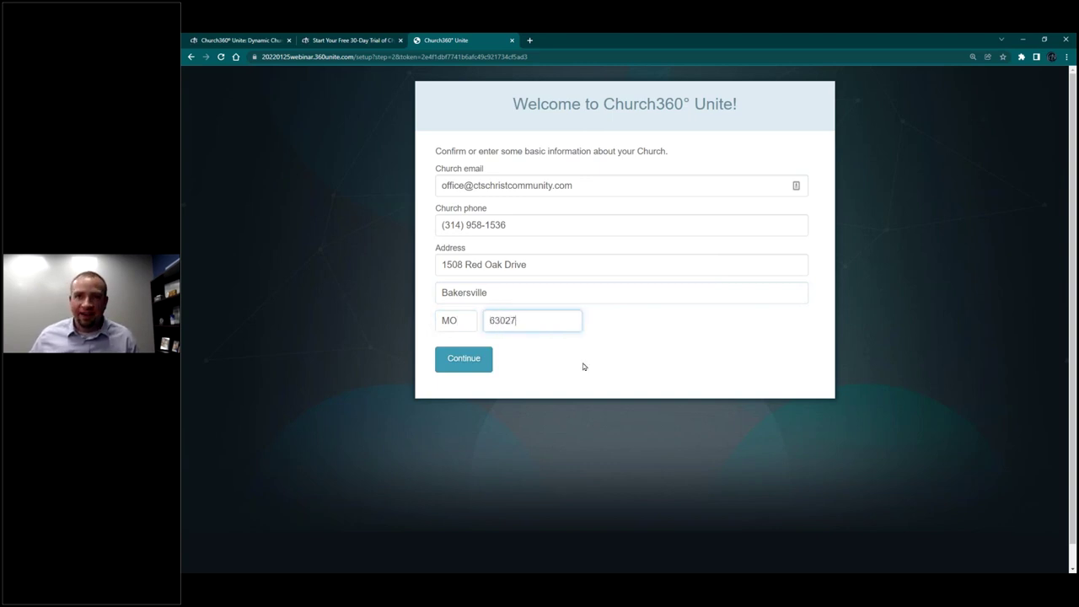
click(455, 361)
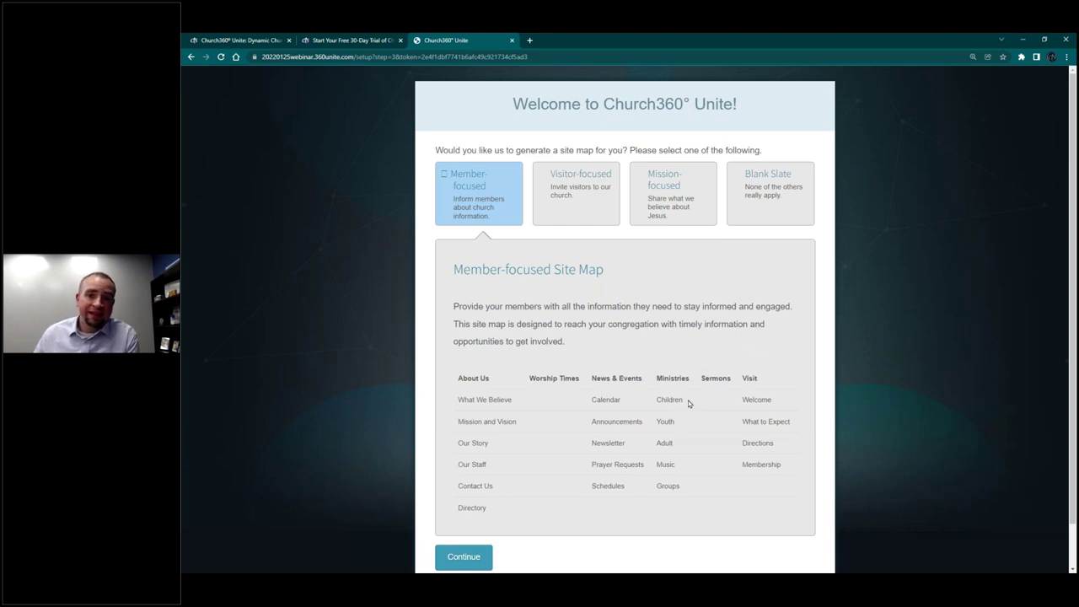
Step: Compare the Visitor- and Mission-focused site maps, then build the site from Blank Slate
click(602, 199)
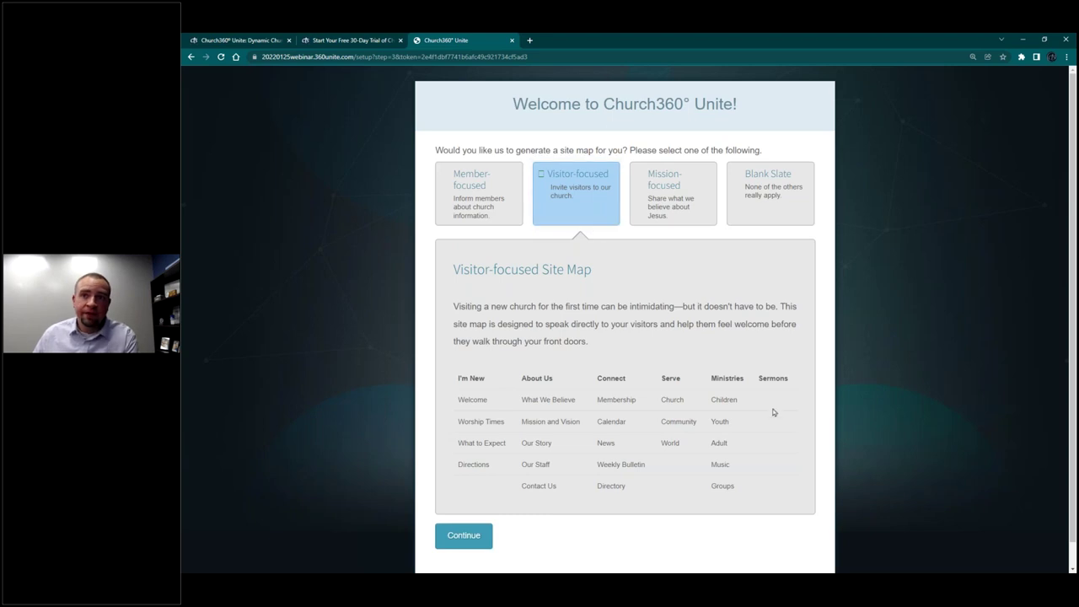
click(683, 207)
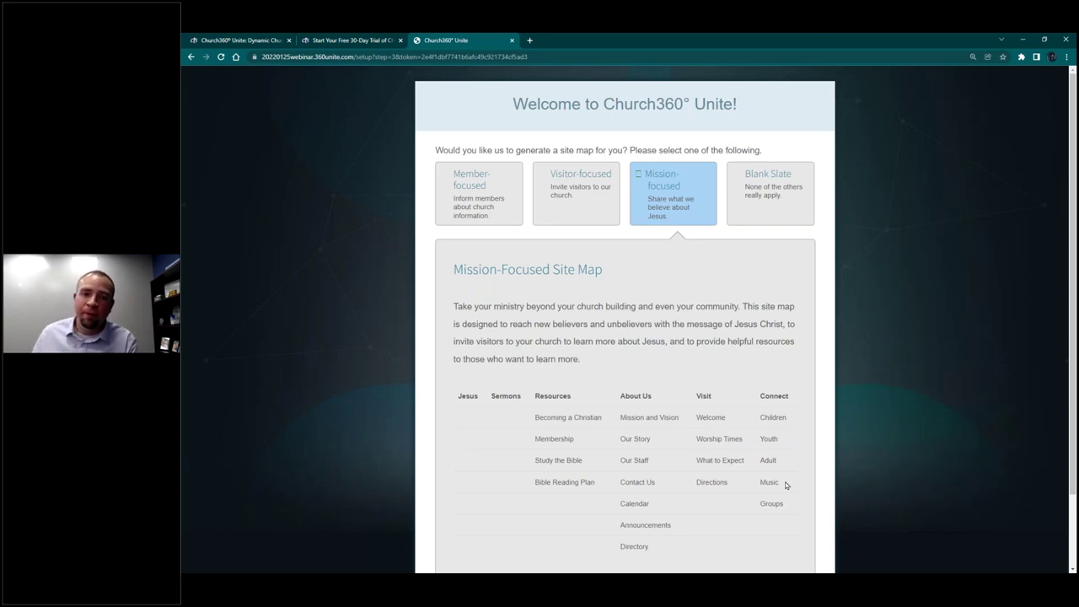
click(751, 190)
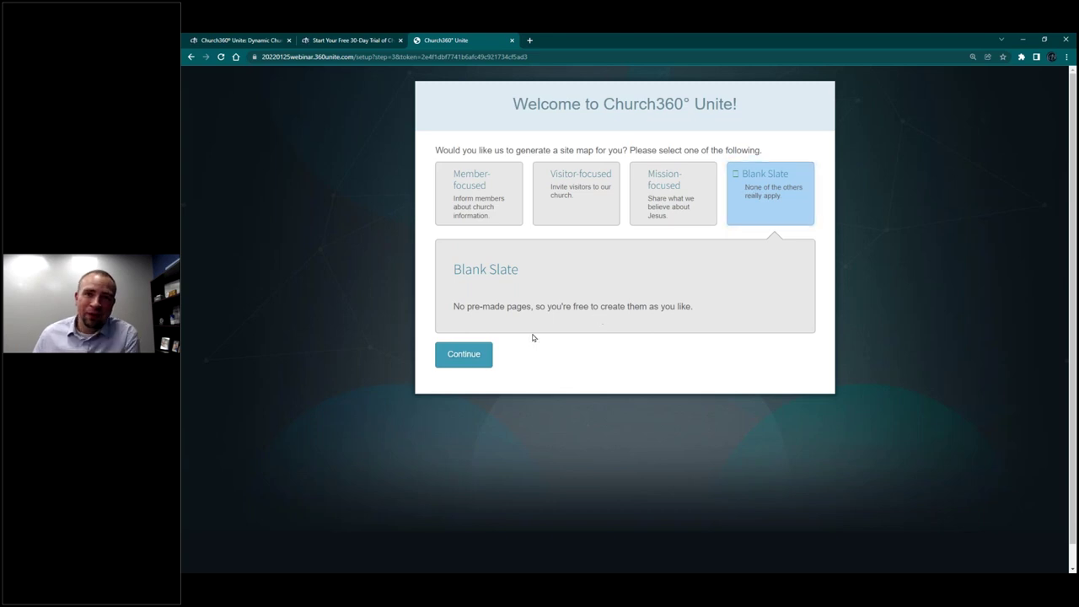
click(463, 356)
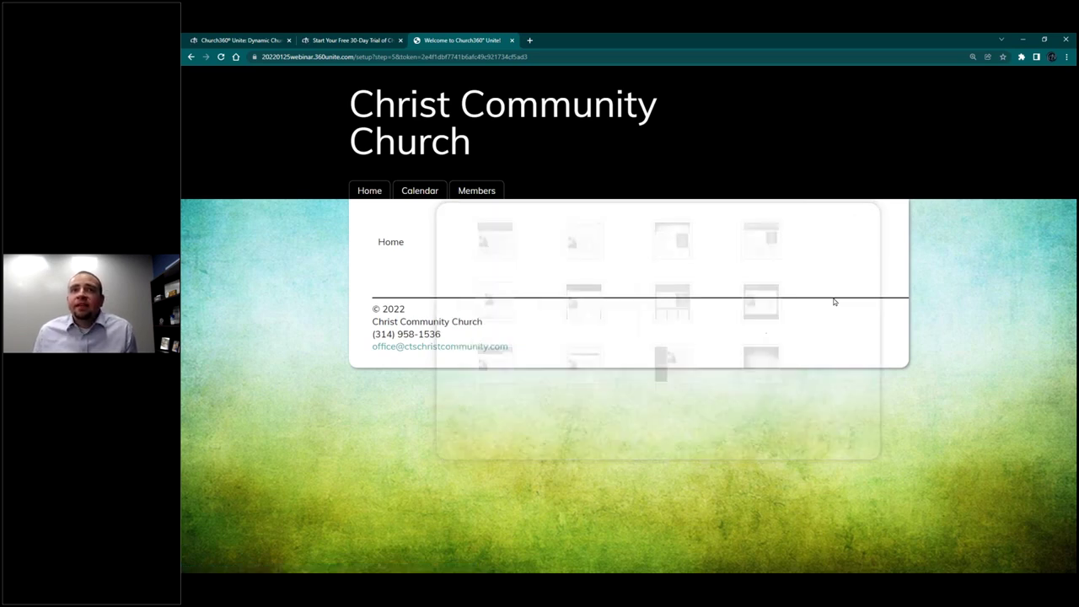
Step: Preview Earthtones, Heritage, Material, Minimal, Module and Ribbon, then finish setup with the Light theme
click(492, 267)
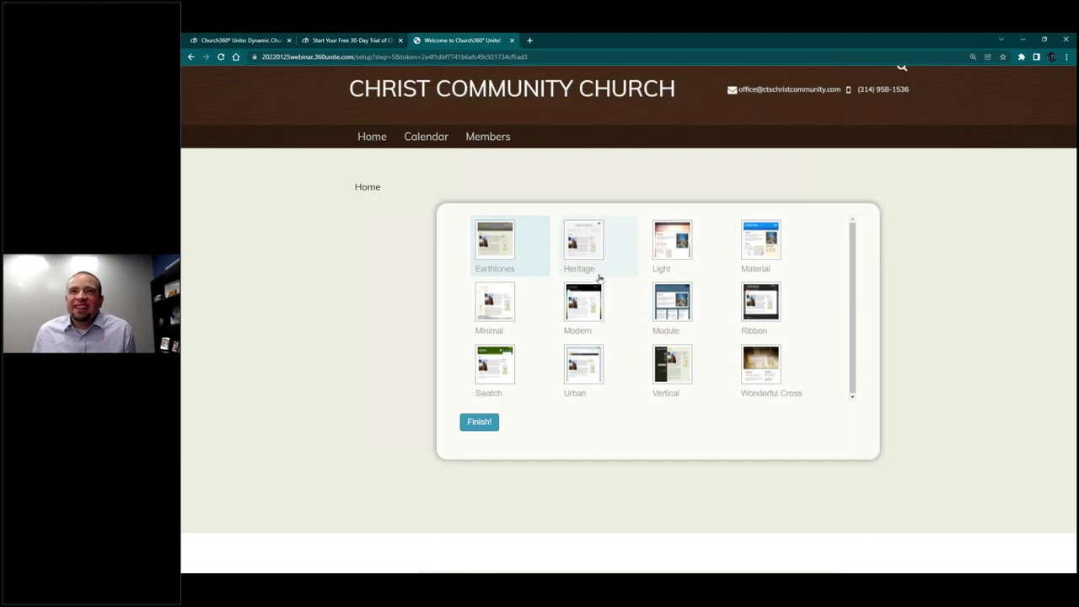
click(596, 244)
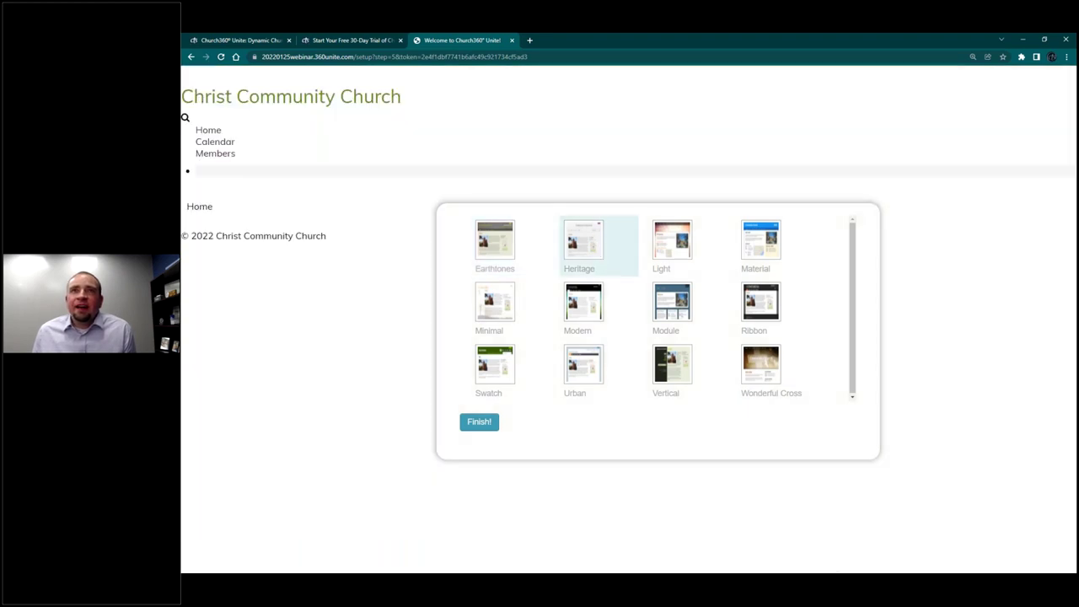
click(762, 248)
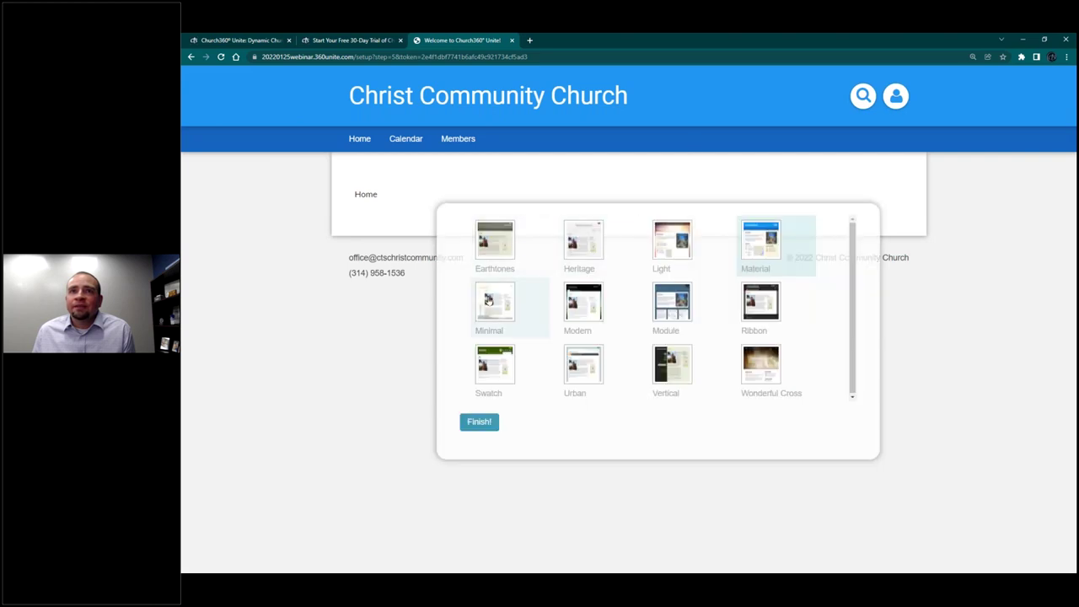
click(489, 292)
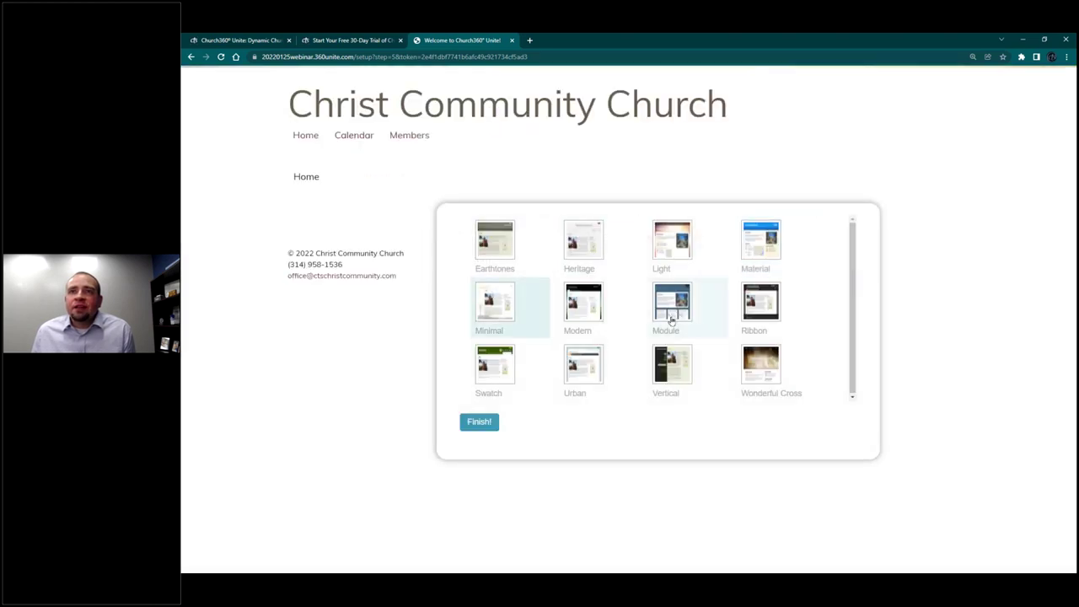
click(672, 306)
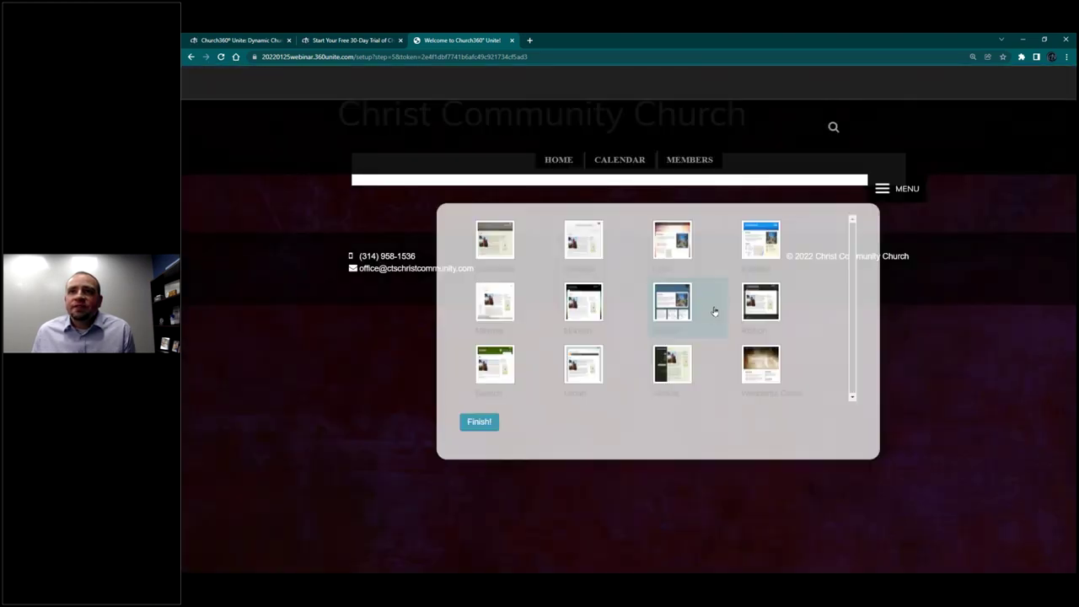
click(762, 306)
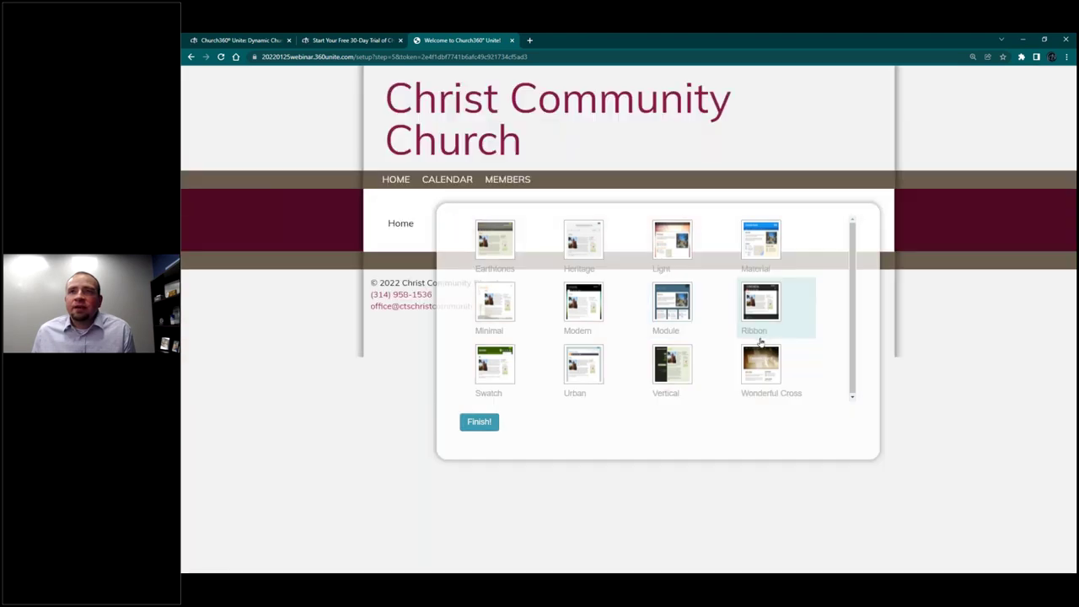
click(760, 366)
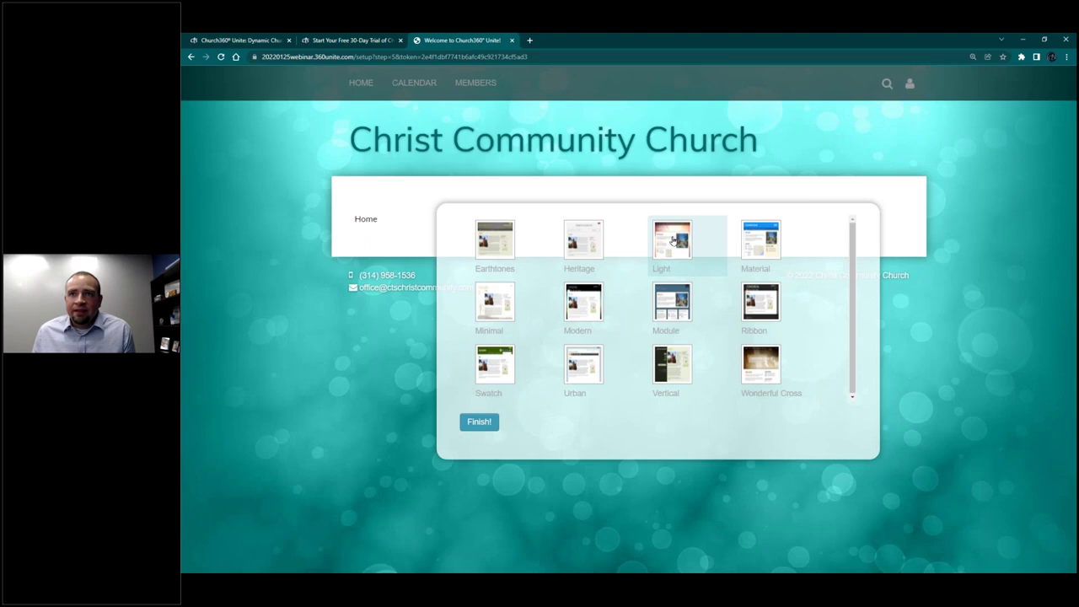
click(480, 423)
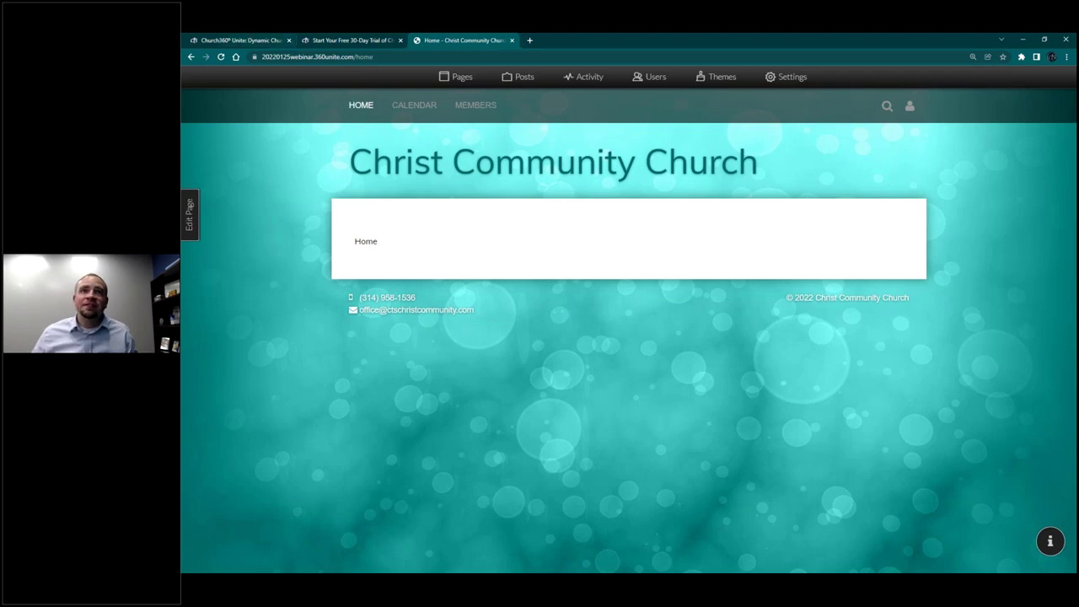
click(391, 56)
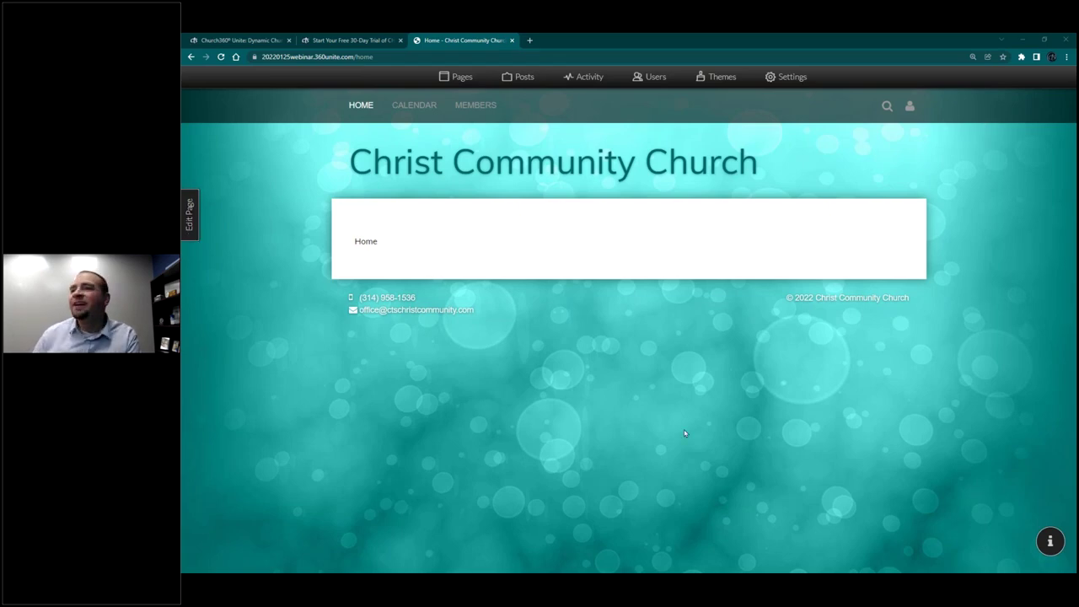
click(1050, 542)
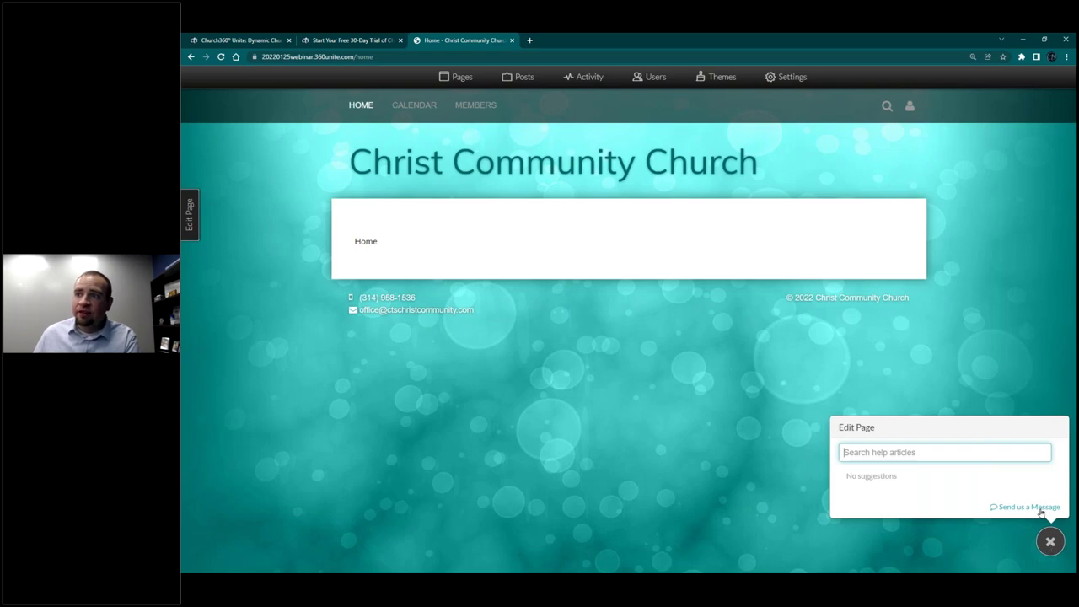
click(1039, 508)
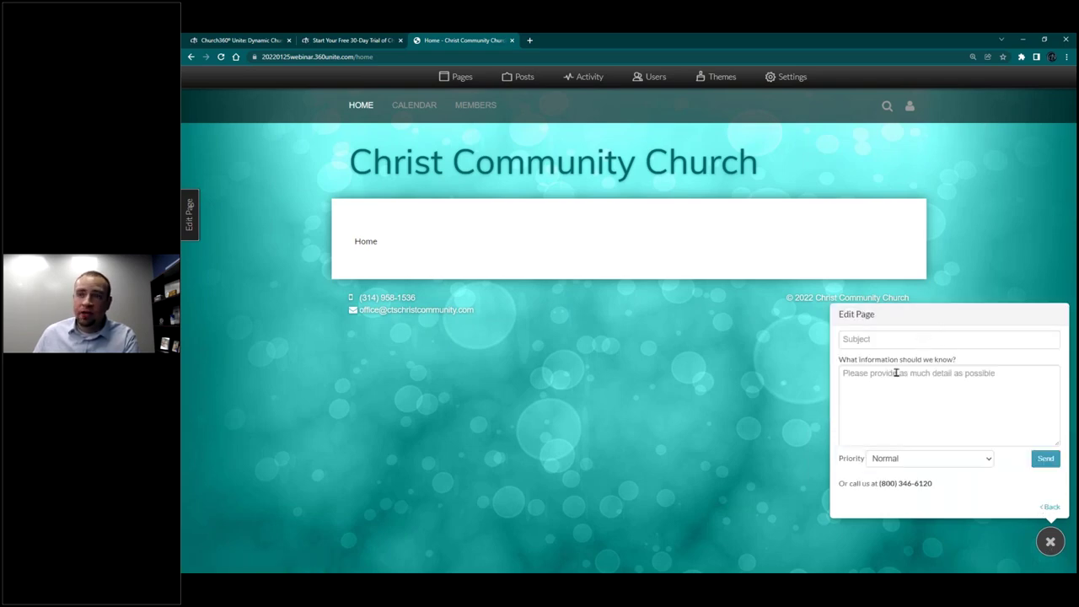
click(876, 339)
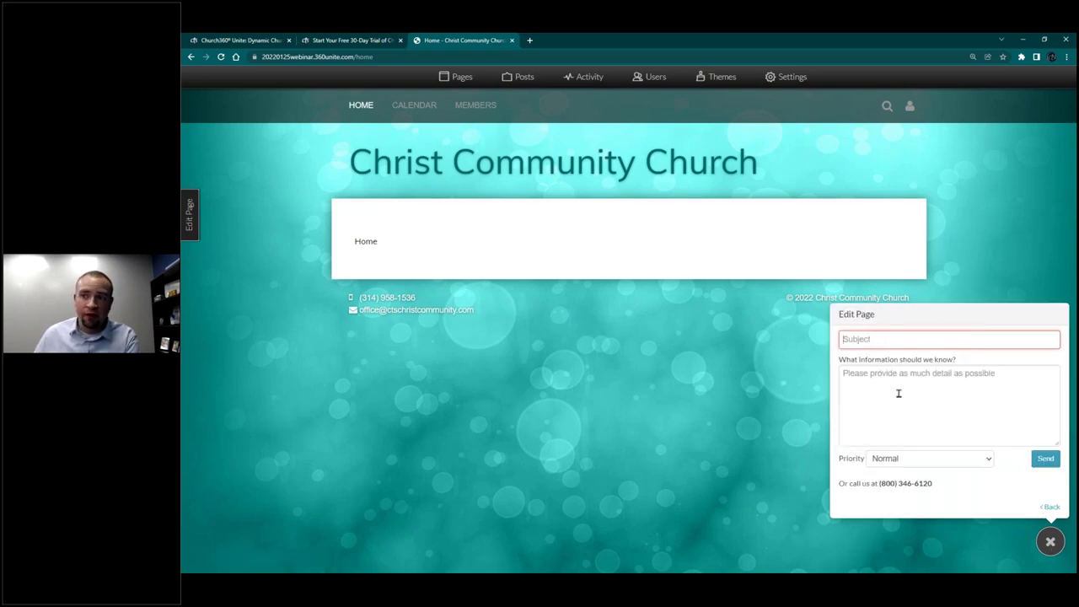
click(904, 483)
double_click(905, 483)
click(944, 493)
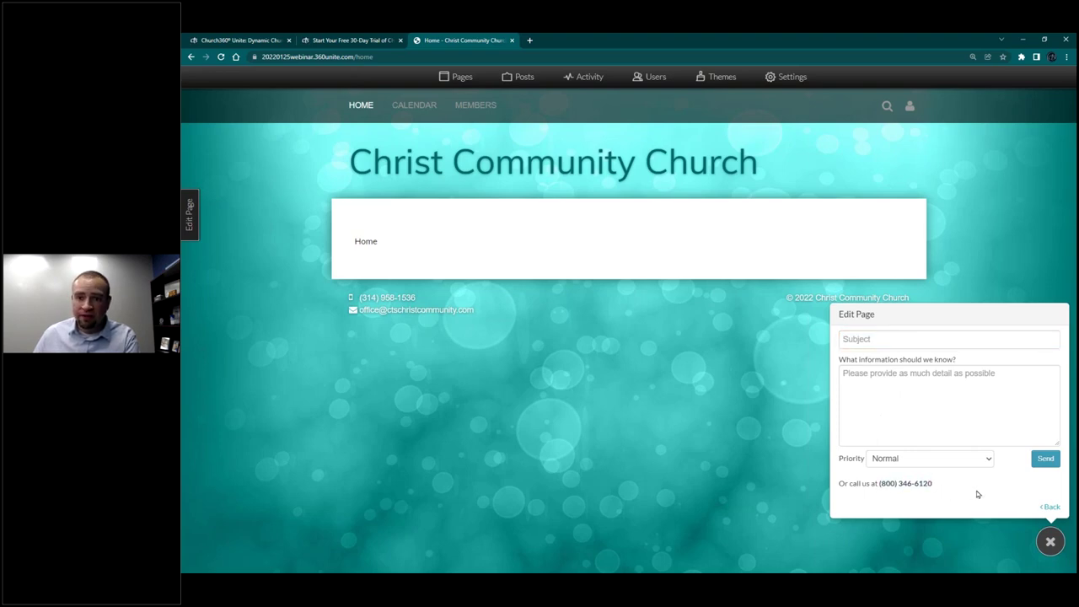
click(1049, 543)
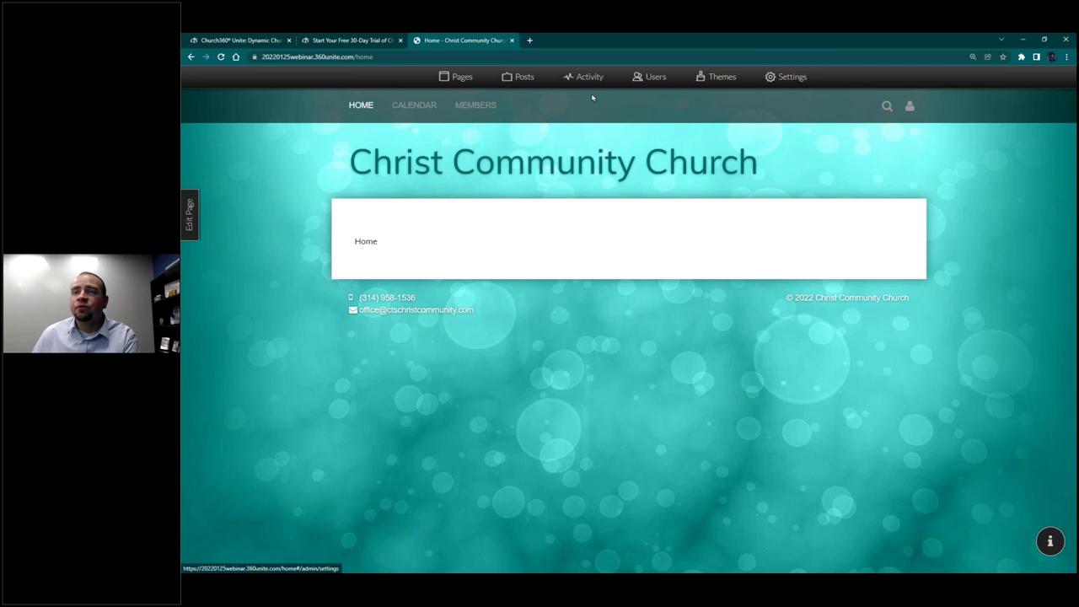
Step: Open the site Settings and show the Calendars section
click(793, 83)
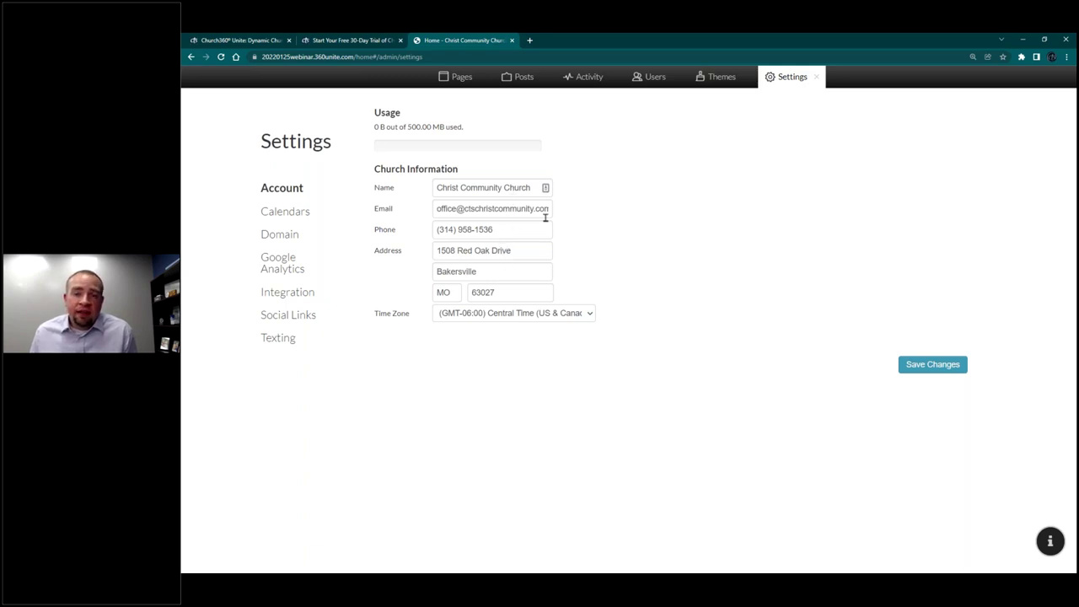
click(816, 77)
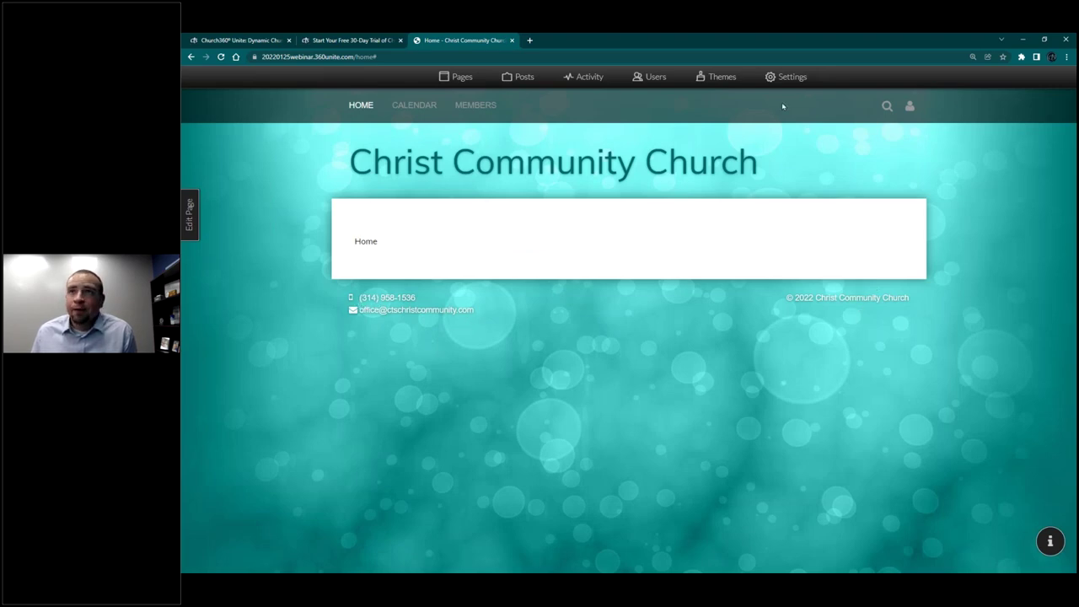
click(787, 78)
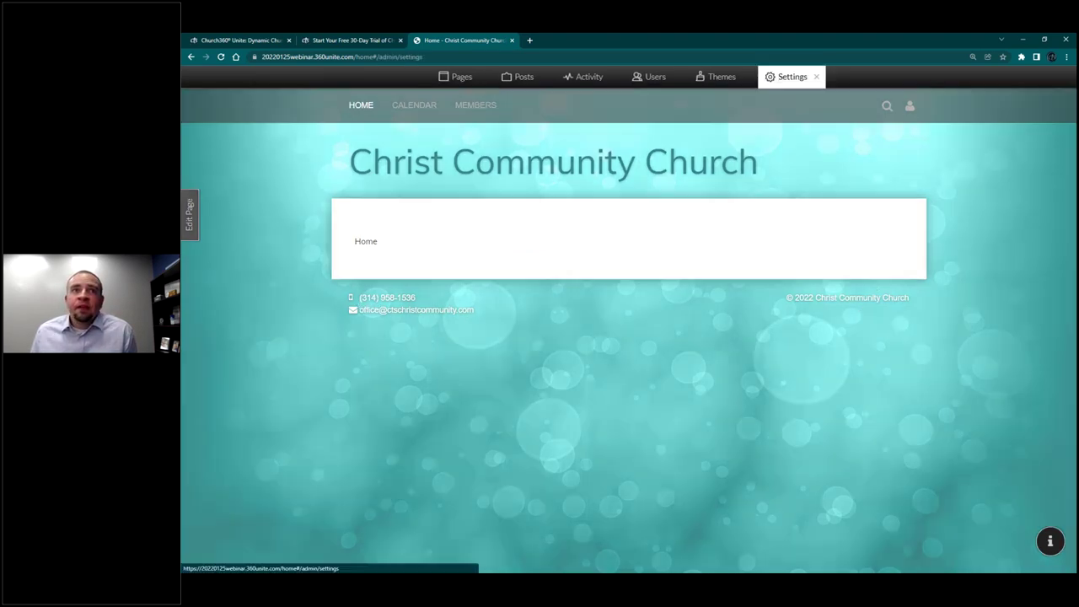
click(270, 212)
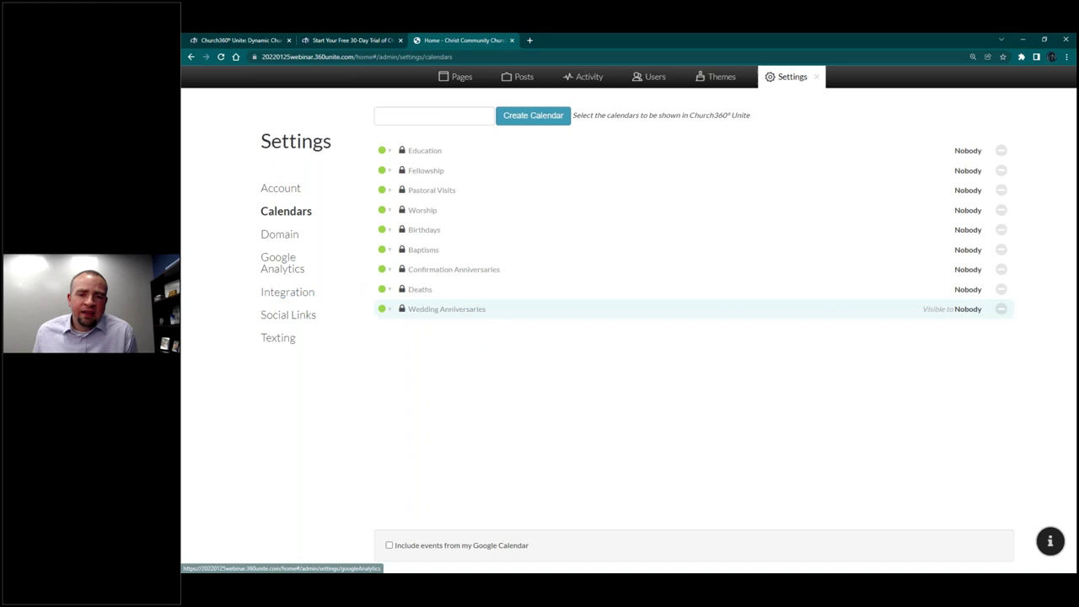
Step: Create a 'Young Adult Ministry' calendar, colour it red, and save it as visible to Everyone
click(432, 117)
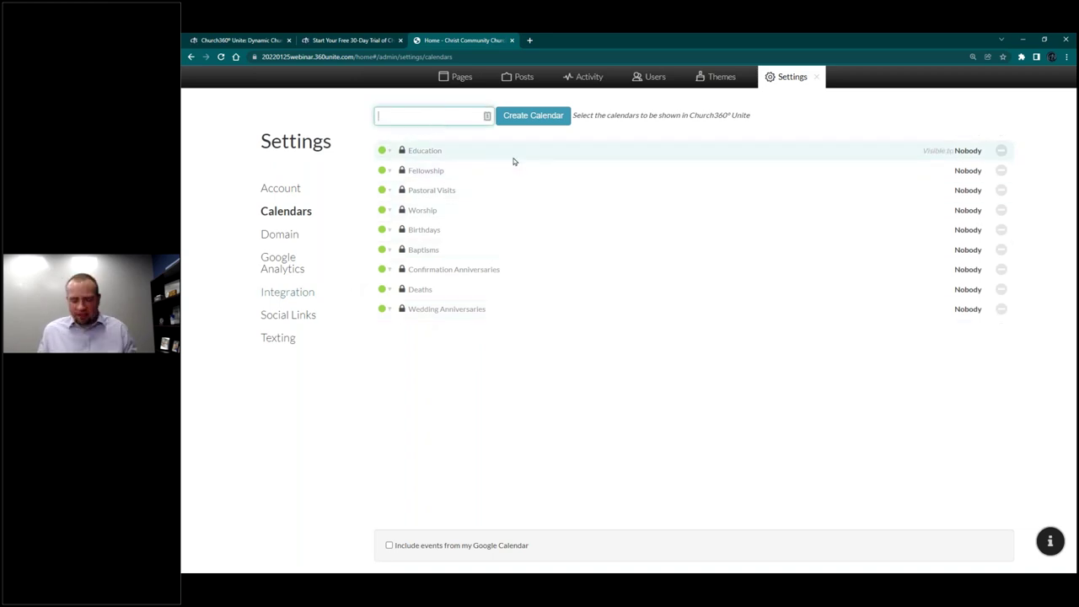
text(Y)
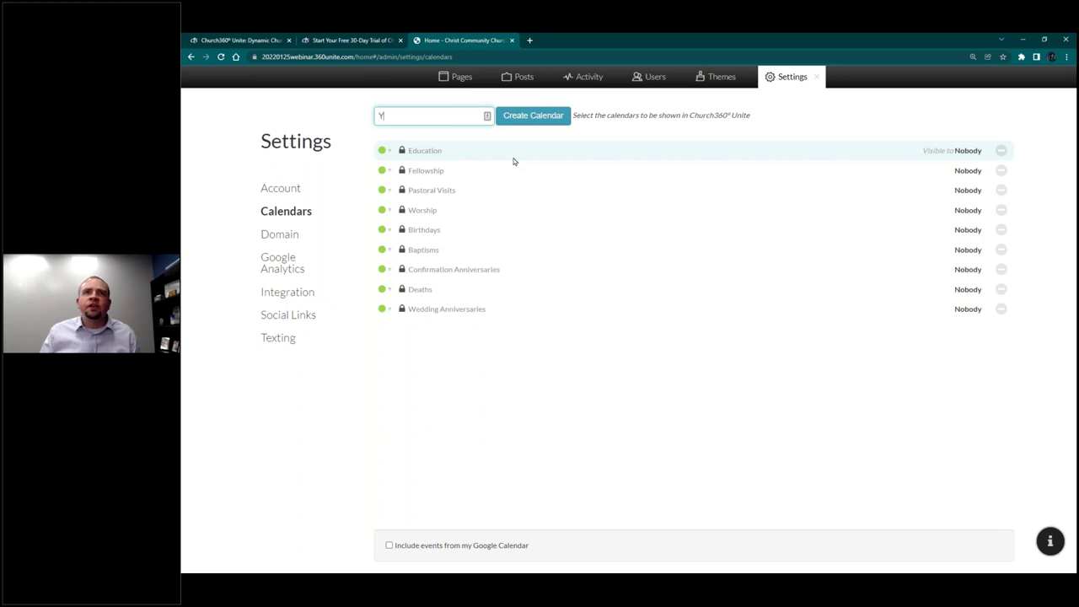
text(oung Adult Ministry)
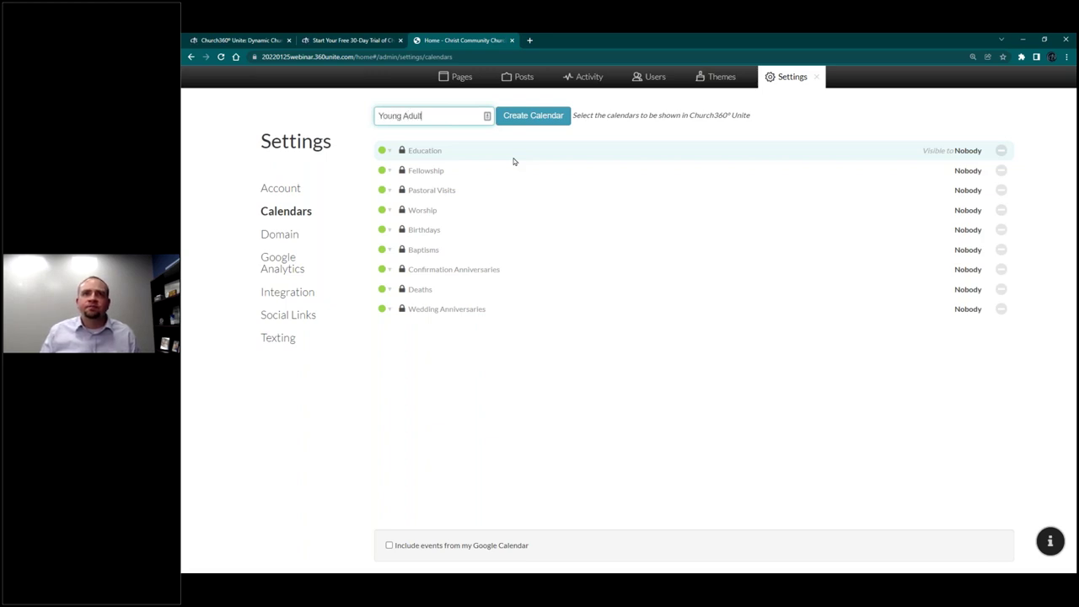
click(549, 120)
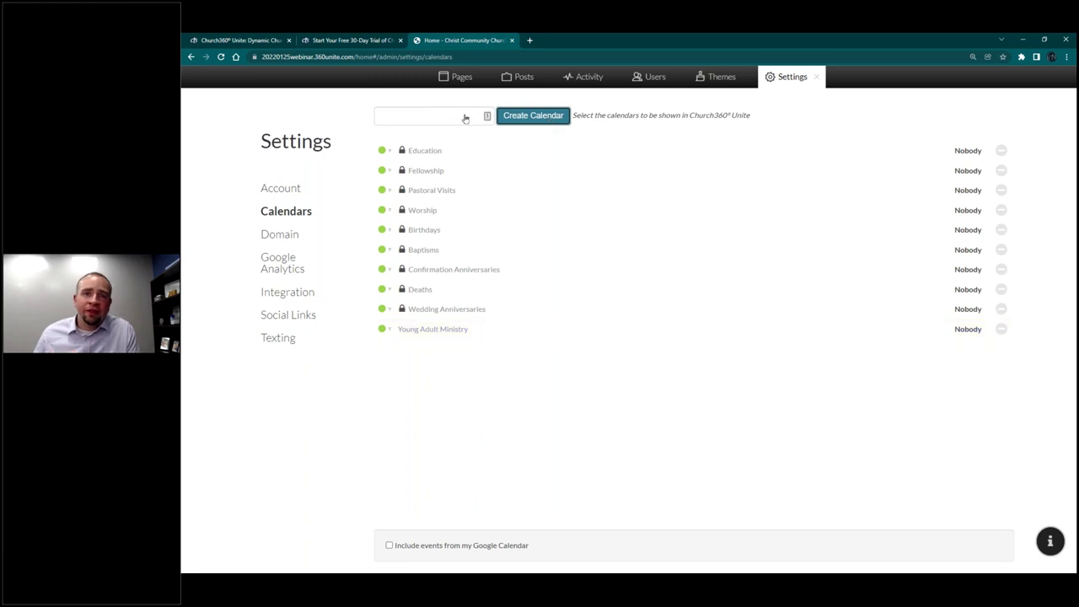
click(390, 329)
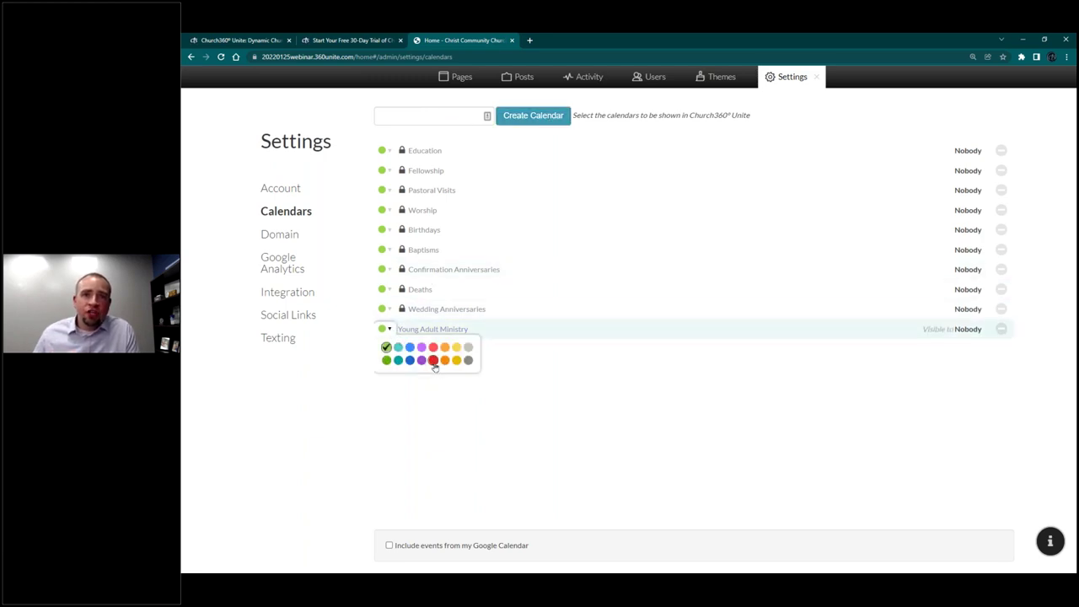
click(433, 359)
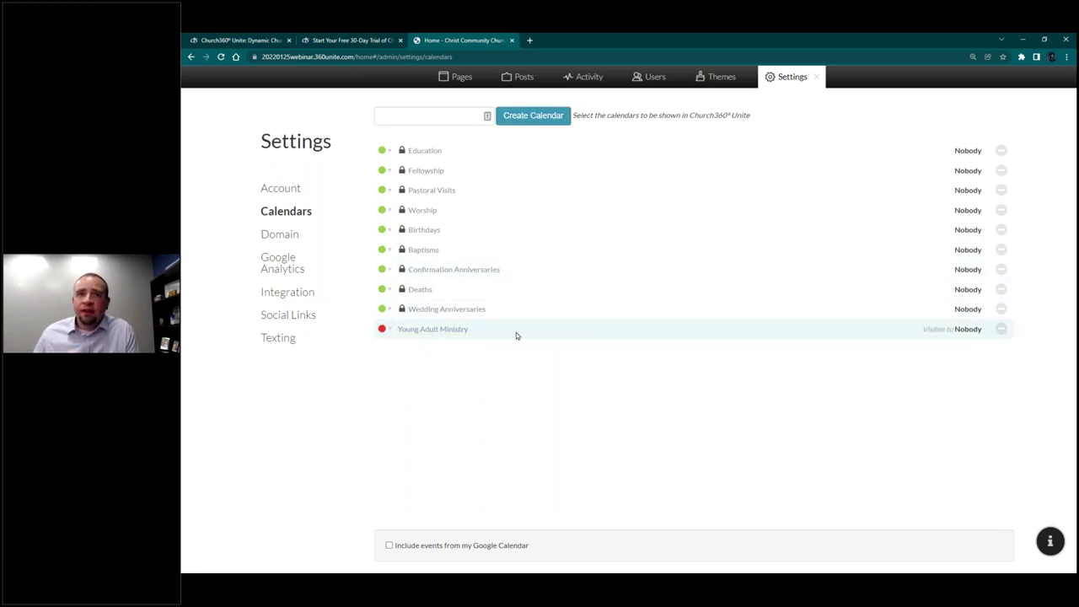
click(516, 332)
click(455, 340)
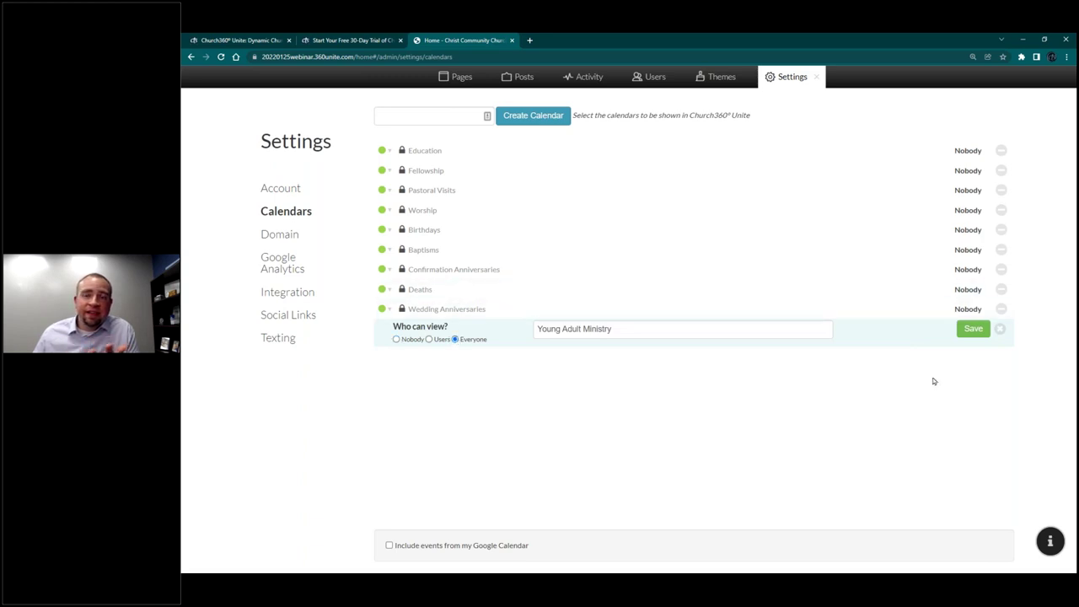
click(972, 329)
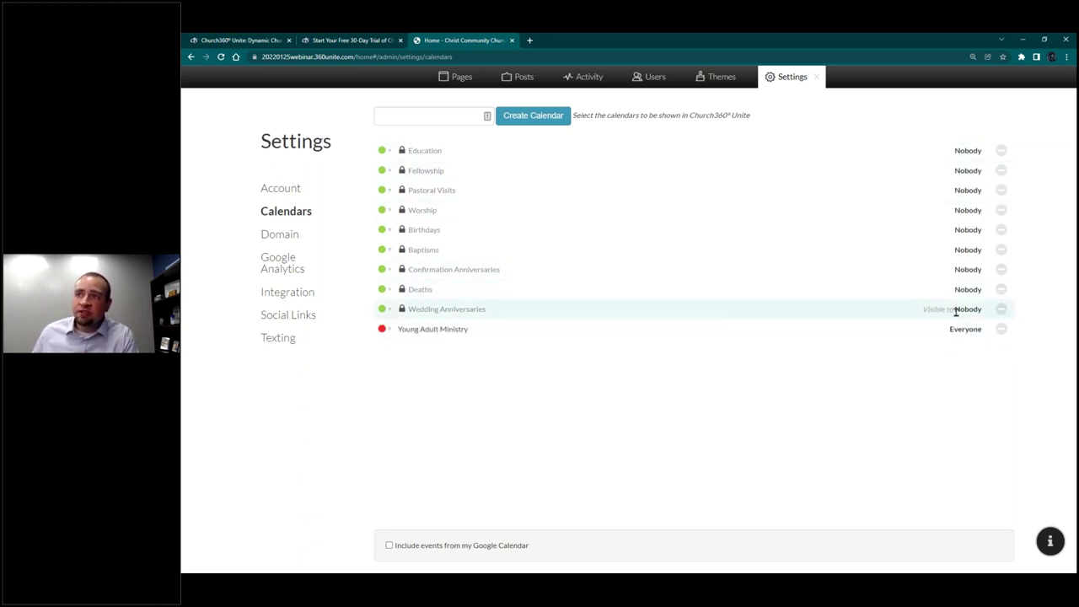
Step: Make the Worship, Education and Fellowship calendars visible to Everyone and save each
click(462, 210)
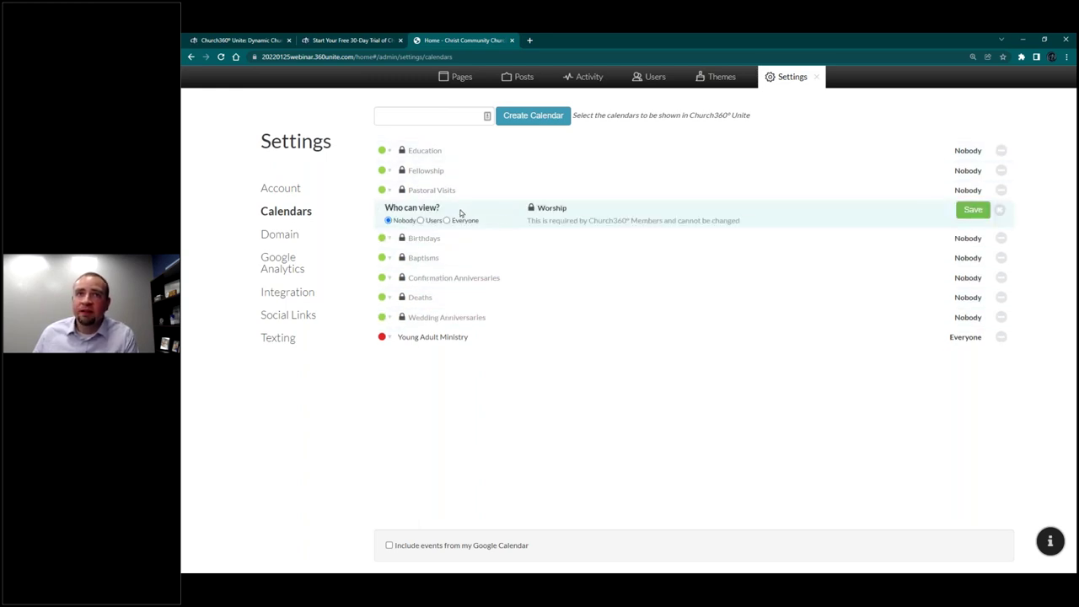
click(457, 220)
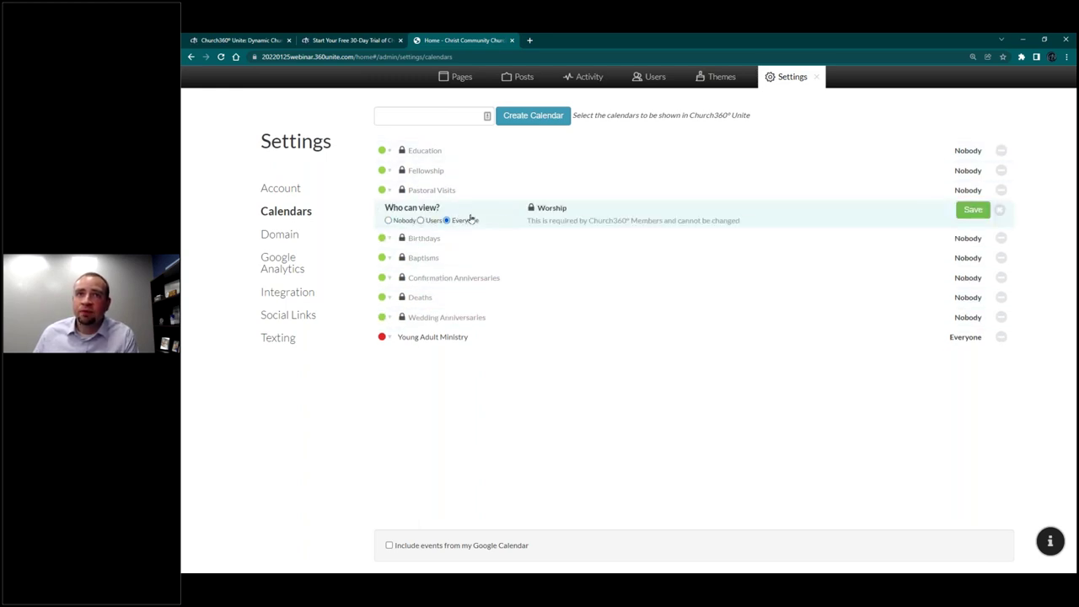
click(973, 210)
click(468, 152)
click(447, 160)
click(973, 150)
click(604, 172)
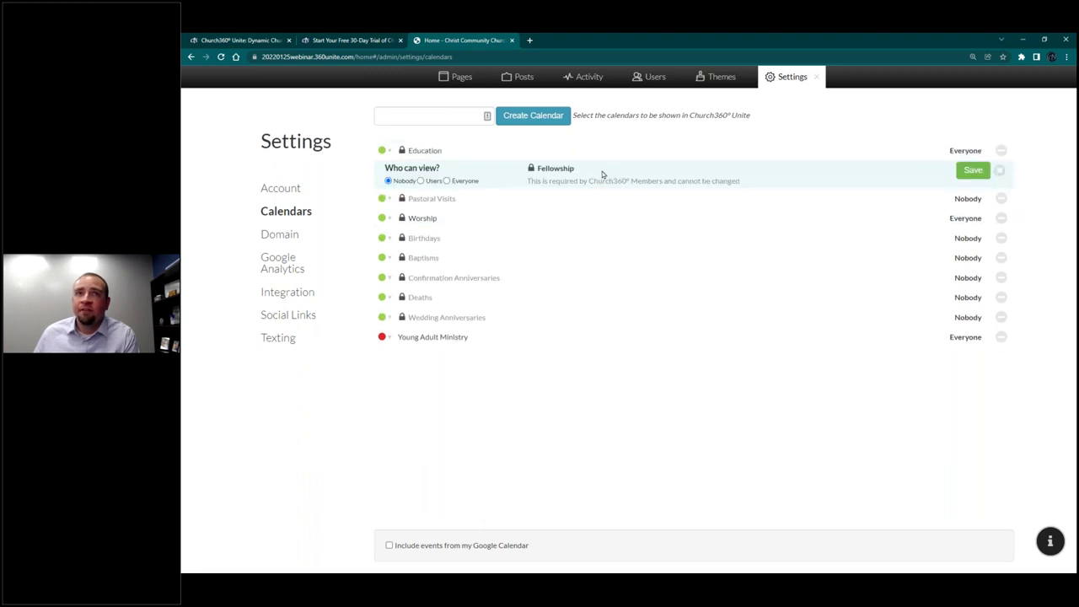
click(465, 181)
click(973, 169)
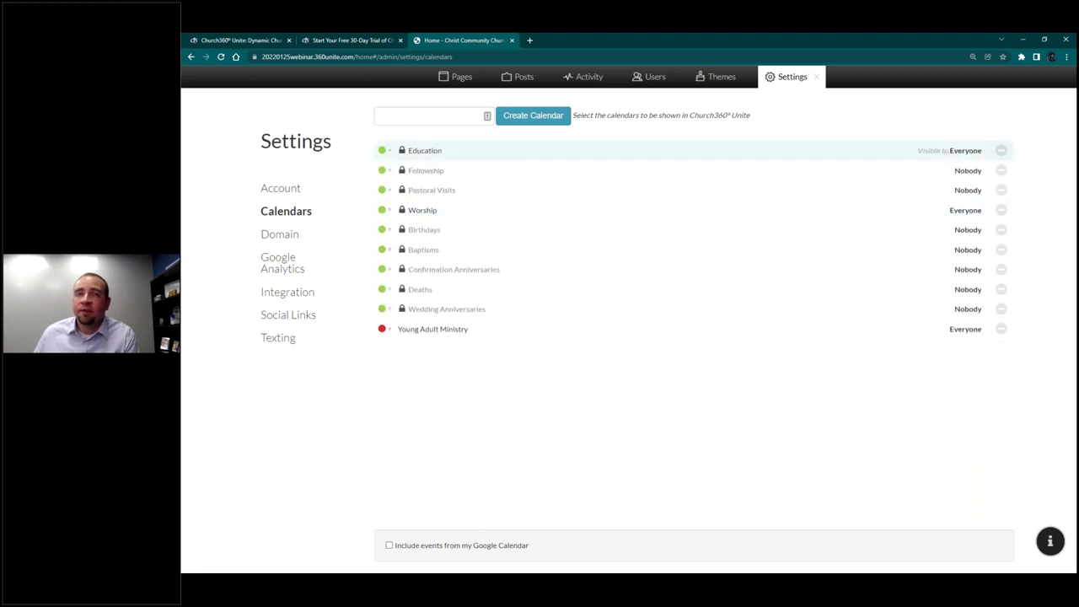
Step: Recolour Fellowship blue, Worship red and Young Adult Ministry orange
click(384, 172)
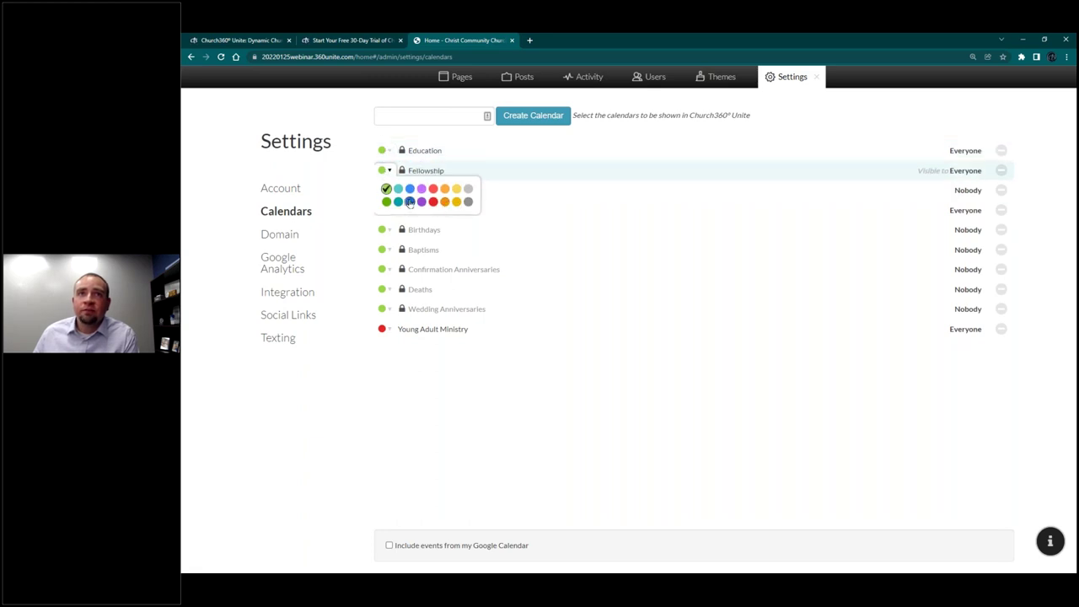
click(410, 202)
click(383, 210)
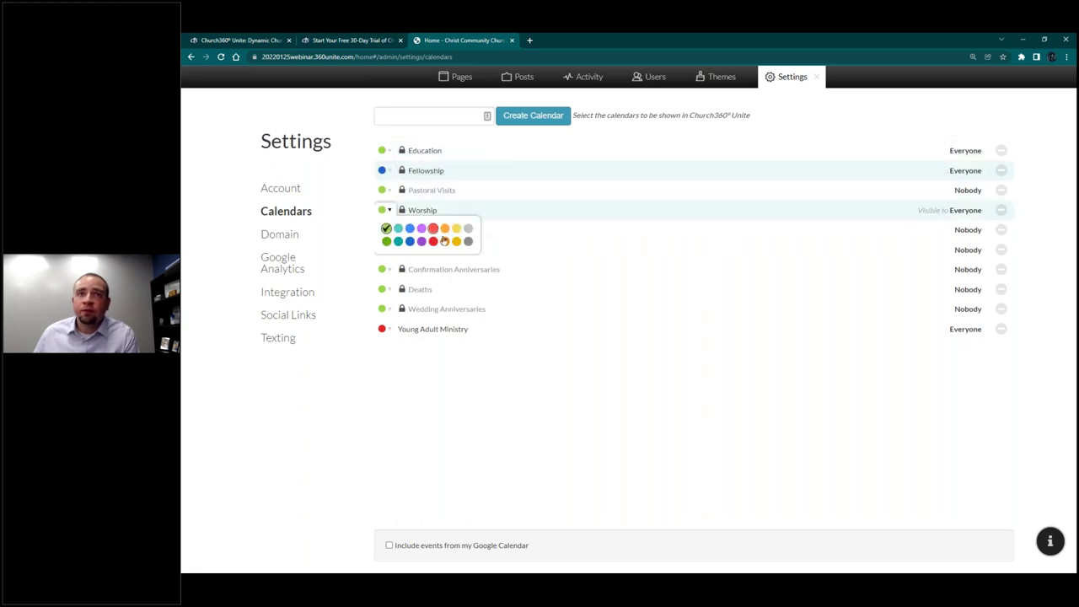
click(440, 243)
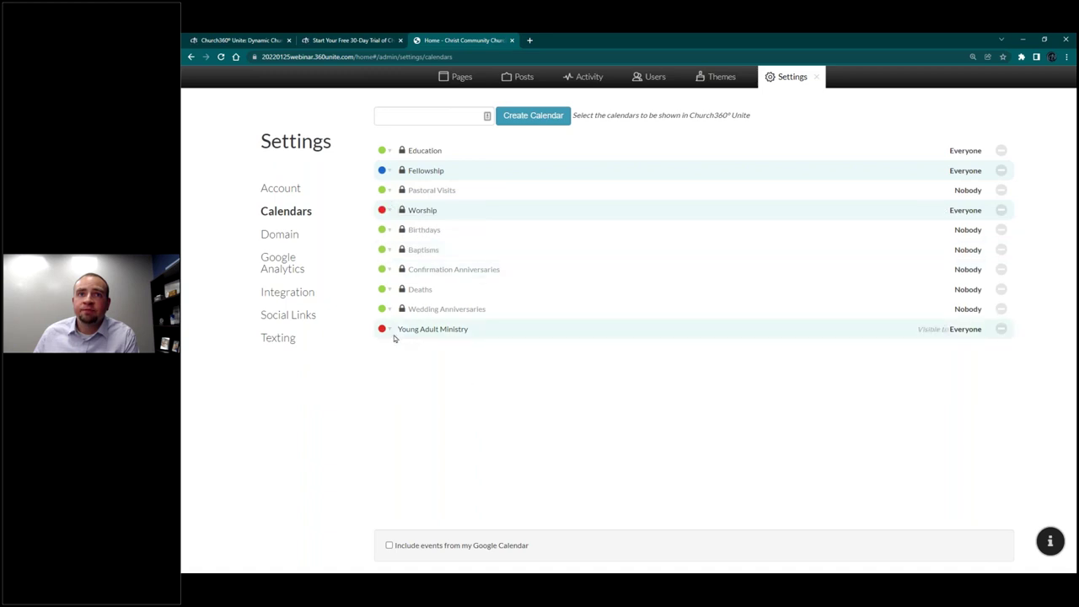
click(384, 328)
click(444, 347)
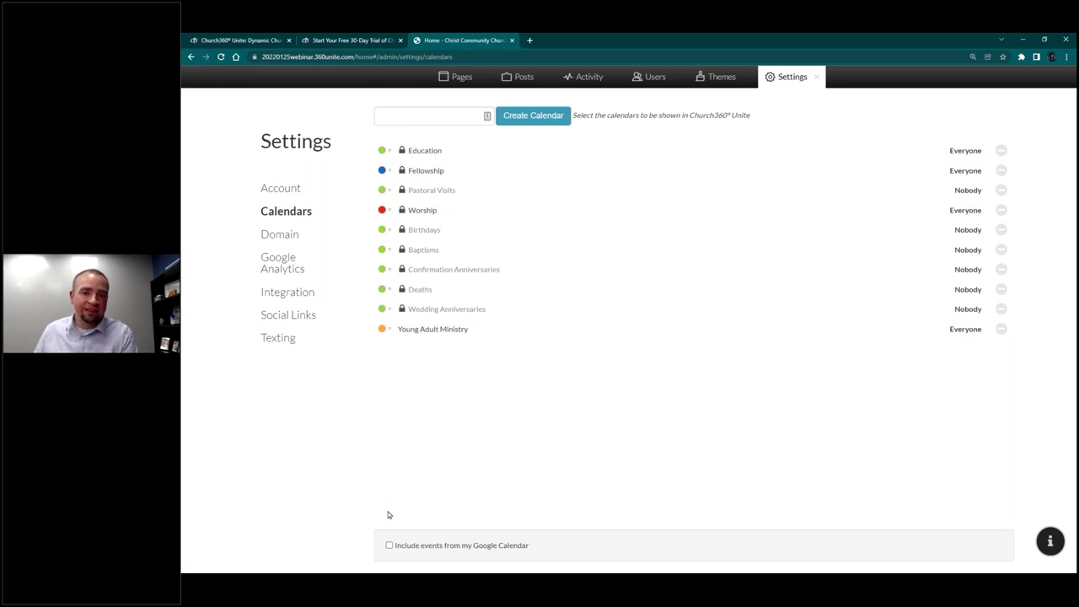
click(283, 239)
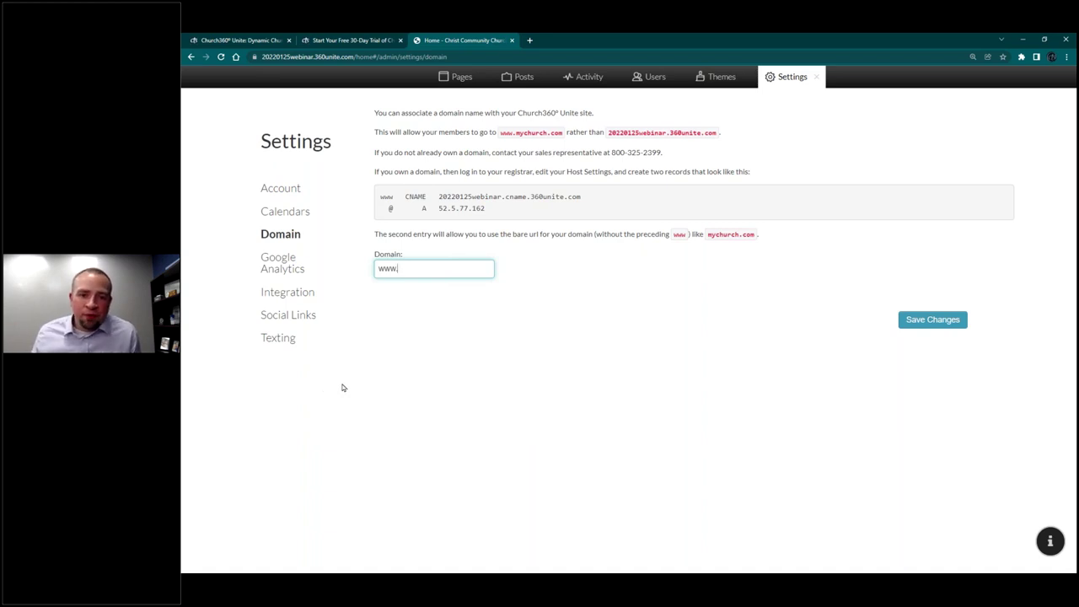
Step: Look over the Google Analytics and Shepherd's Staff integration settings, then show Social Links
click(274, 265)
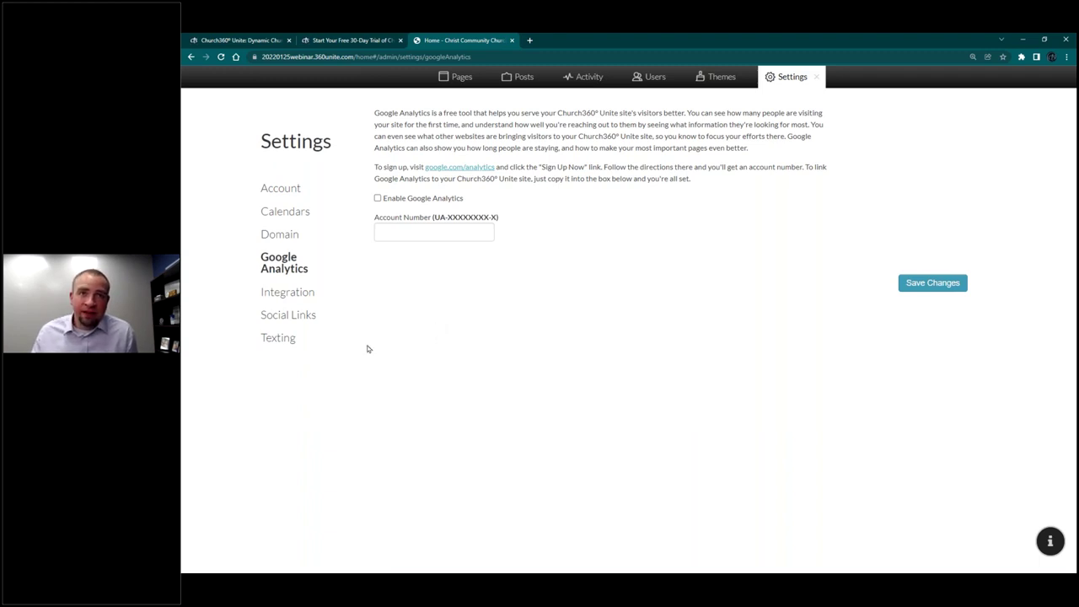
click(309, 295)
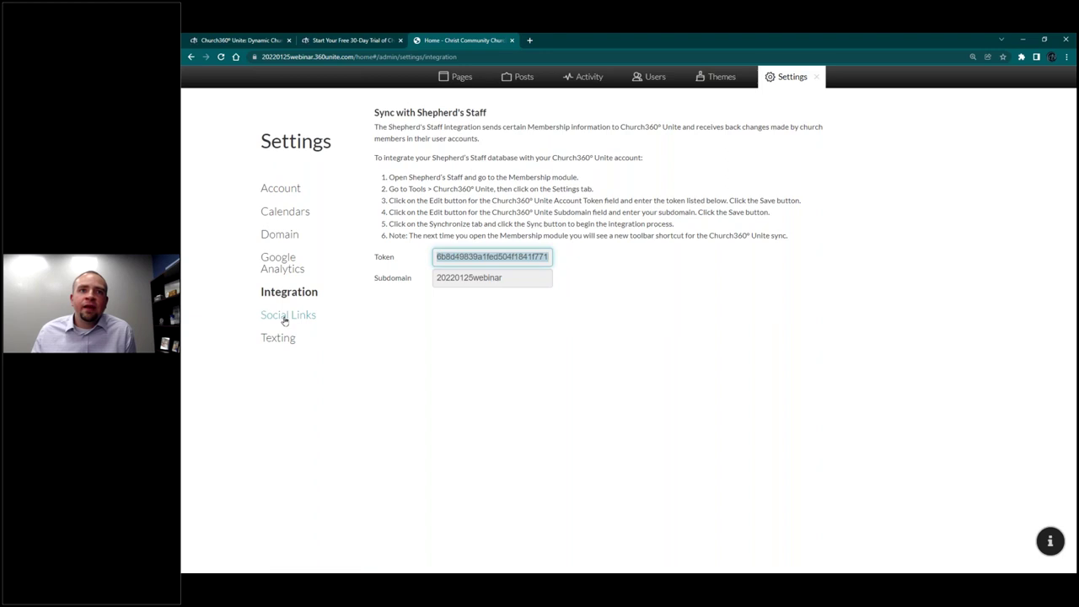
click(286, 317)
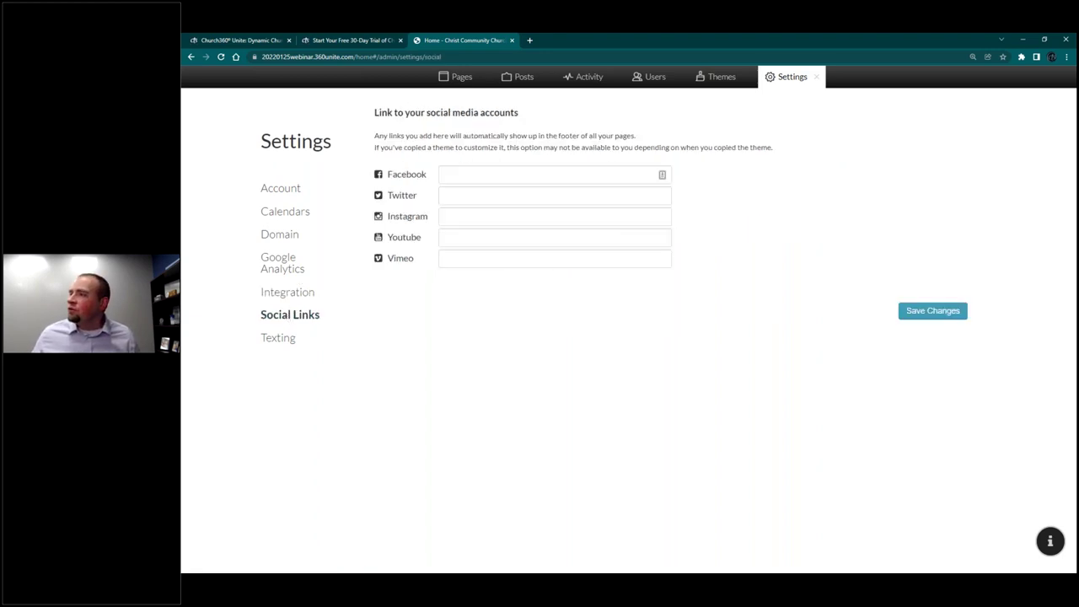
Step: Paste the church's Facebook, Twitter, Instagram and YouTube URLs and save the social links
click(474, 173)
text(http://www.facebook.com/ConcordiaTechnology)
key(alt+Tab)
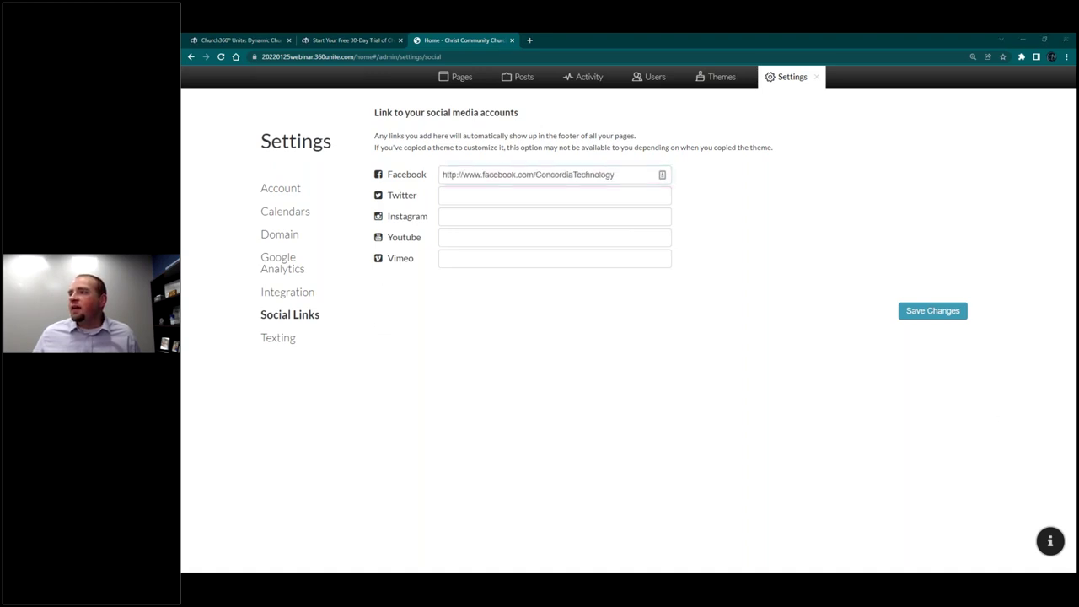
click(496, 195)
text(https://twitter.com/concordiatech)
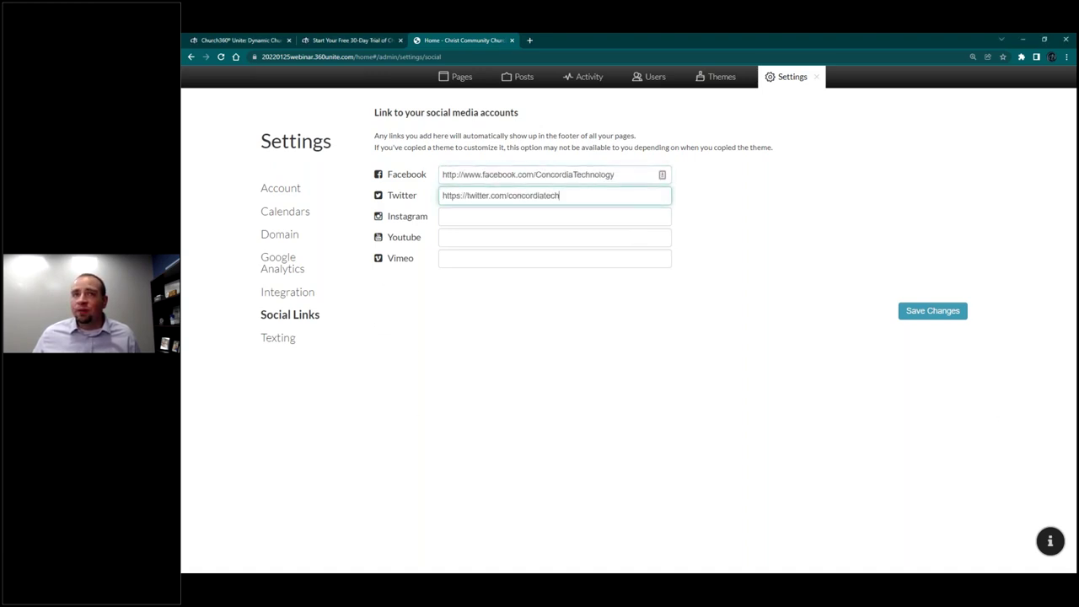
key(alt+Tab)
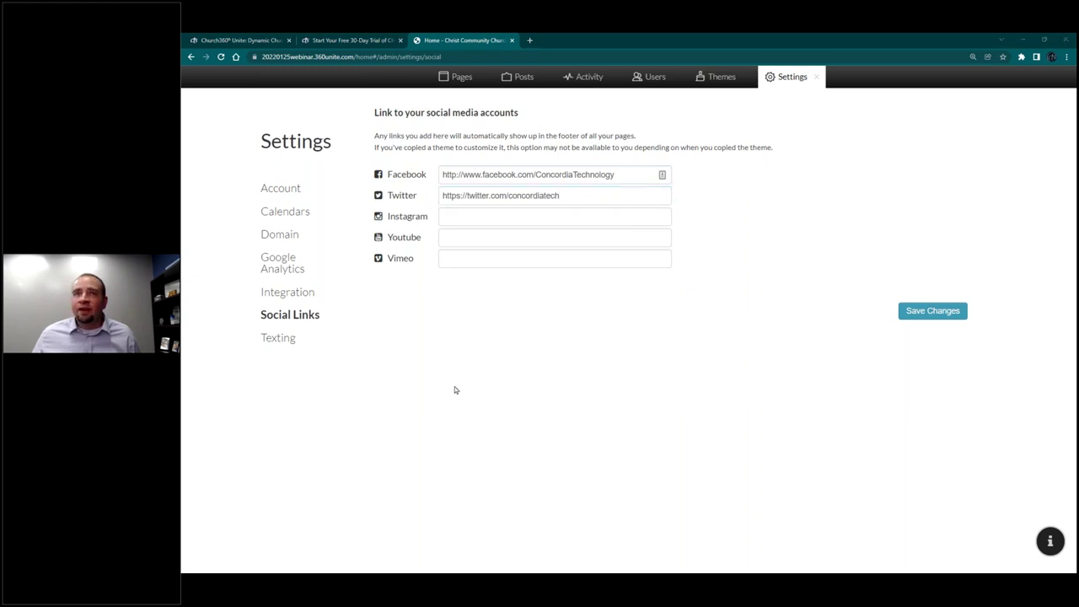
click(537, 217)
text(https://www.instagram.com/concordiatech/)
key(alt+Tab)
click(477, 240)
text(http://www.youtube.com/concordiatechnology)
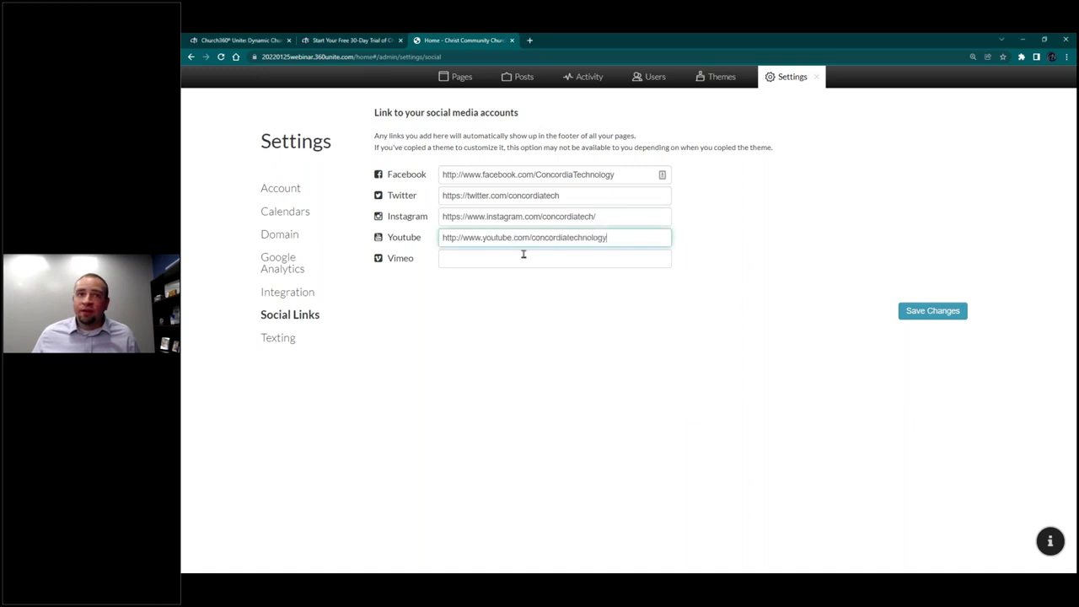
click(938, 317)
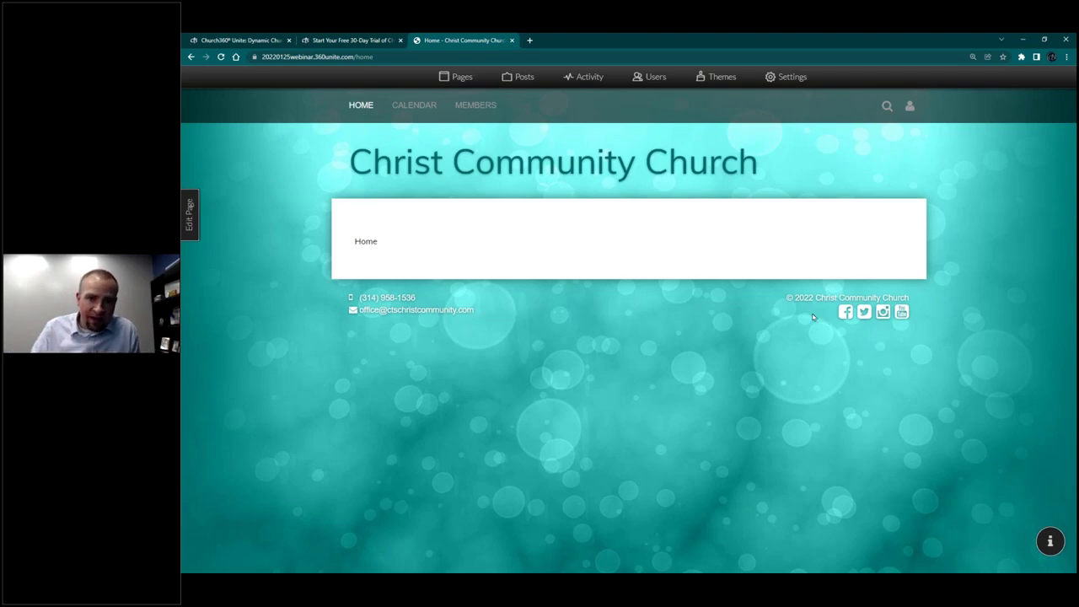
click(790, 76)
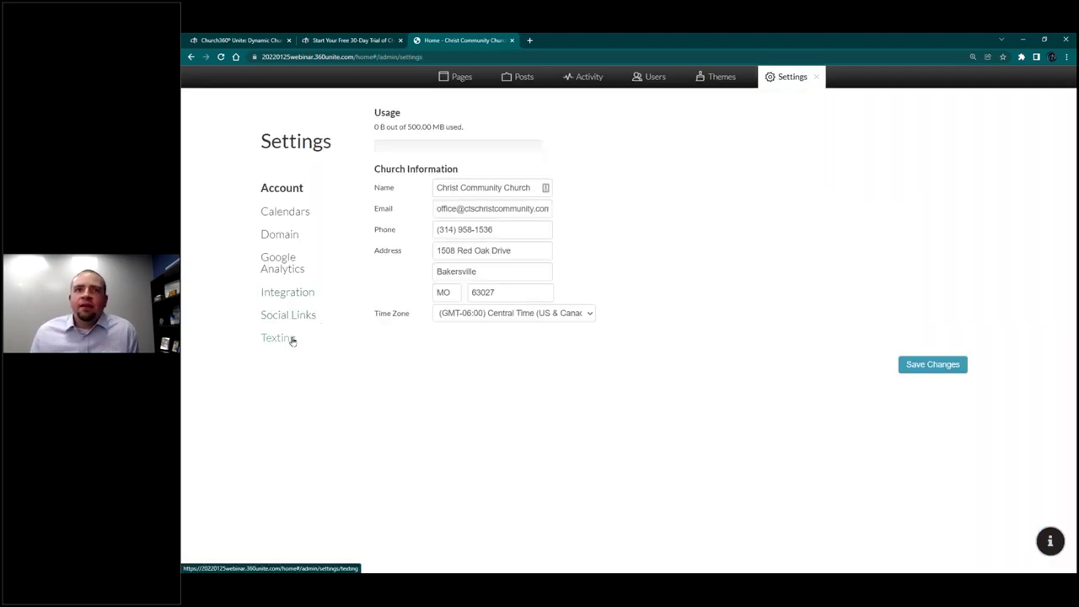
click(293, 340)
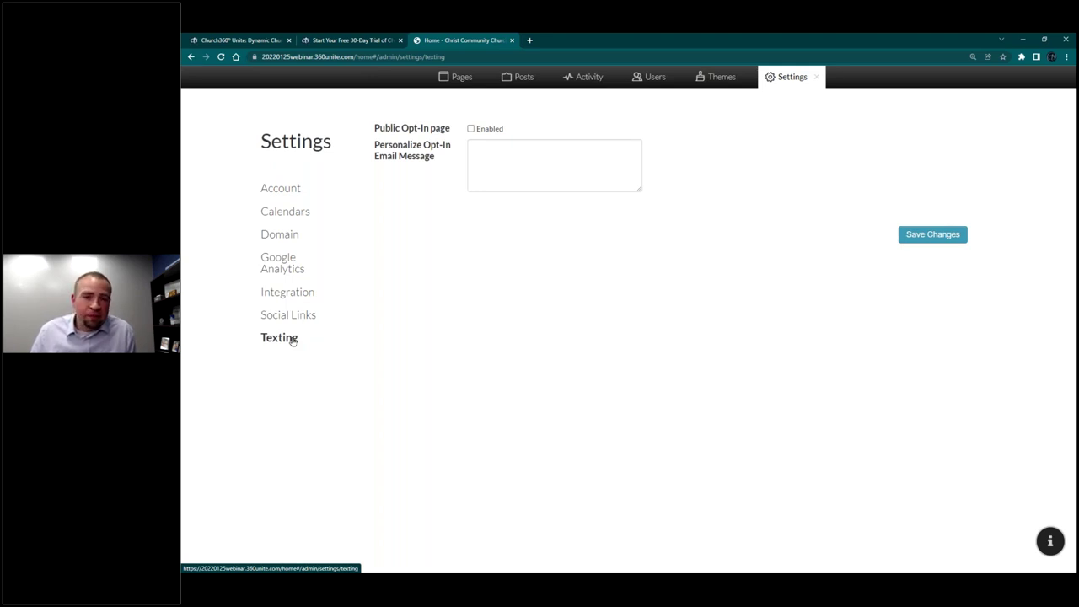
click(812, 80)
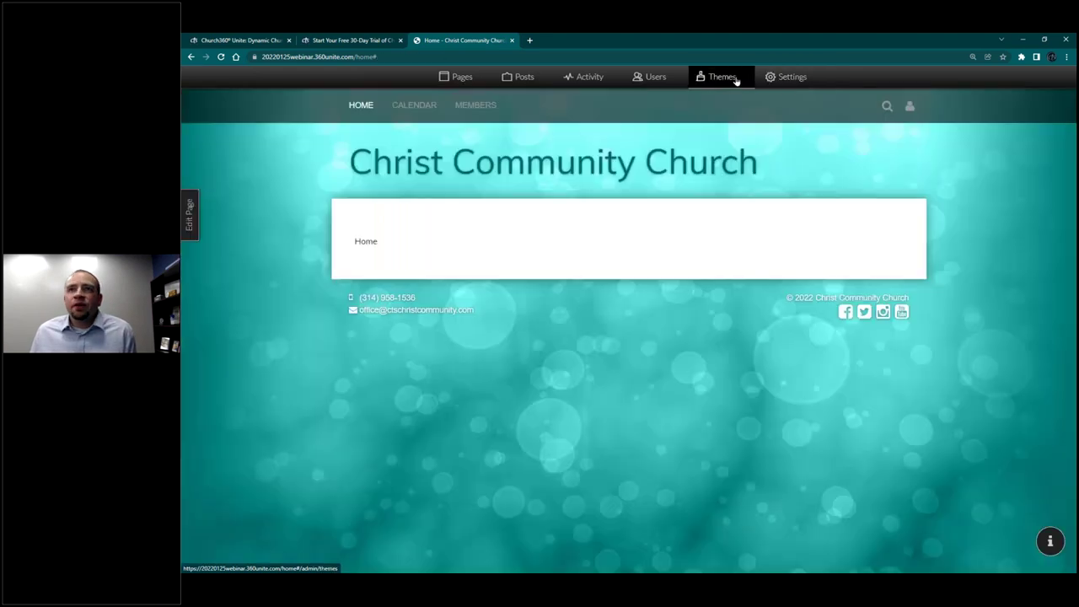
Step: Browse the Heritage, Material and Minimal themes, previewing the Oranges and Blues and Glacial presets
click(715, 78)
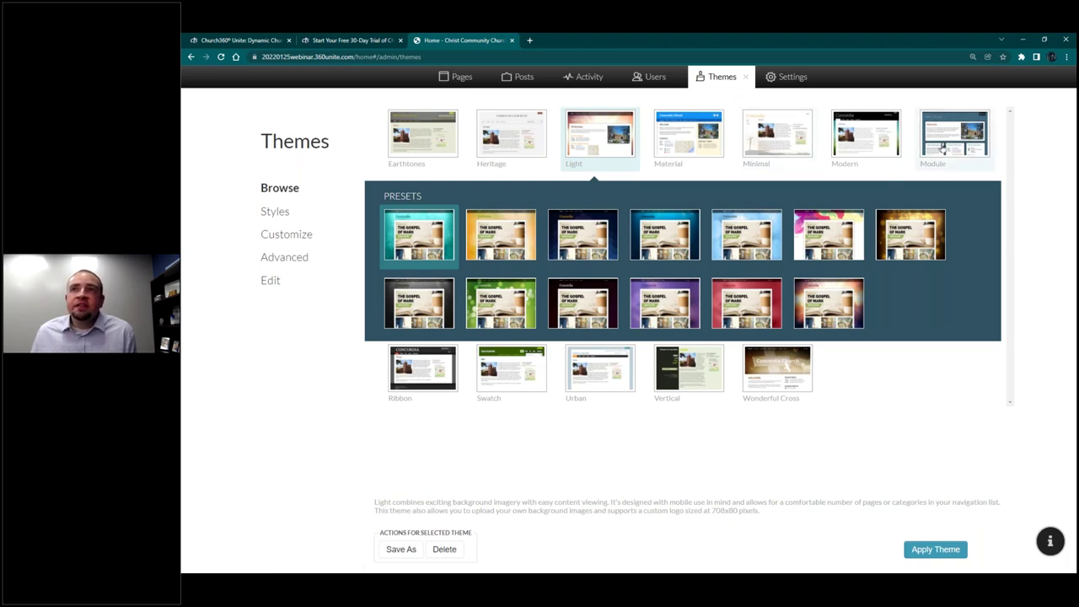
click(513, 159)
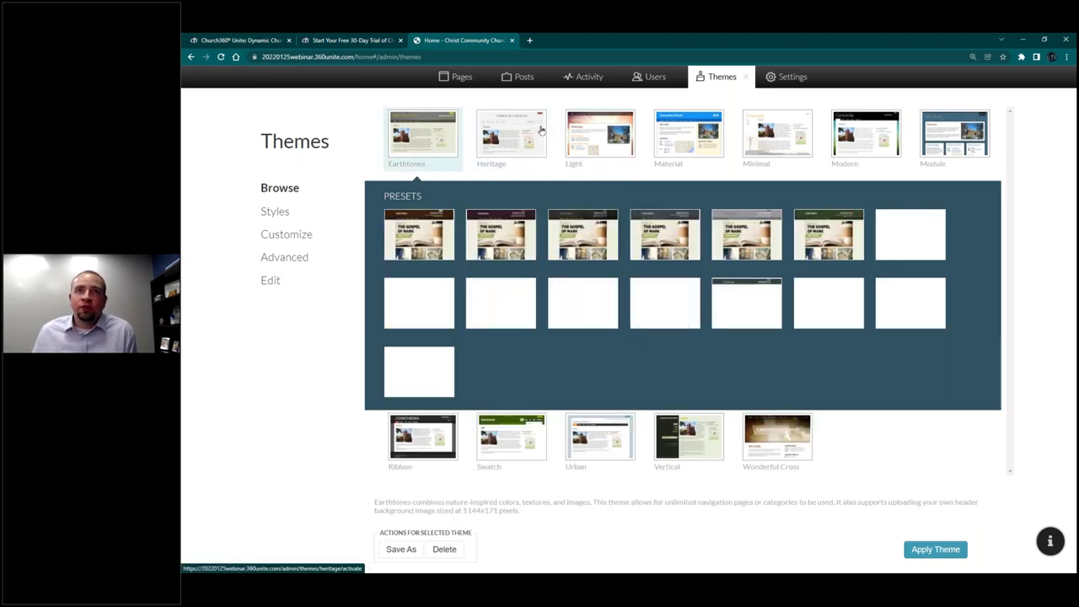
click(677, 150)
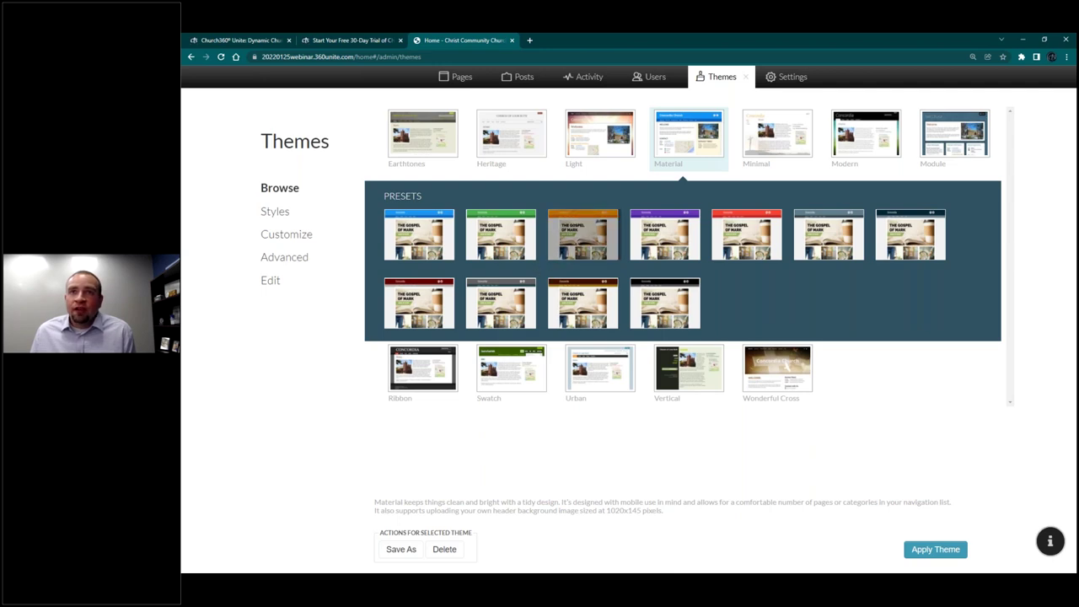
click(588, 235)
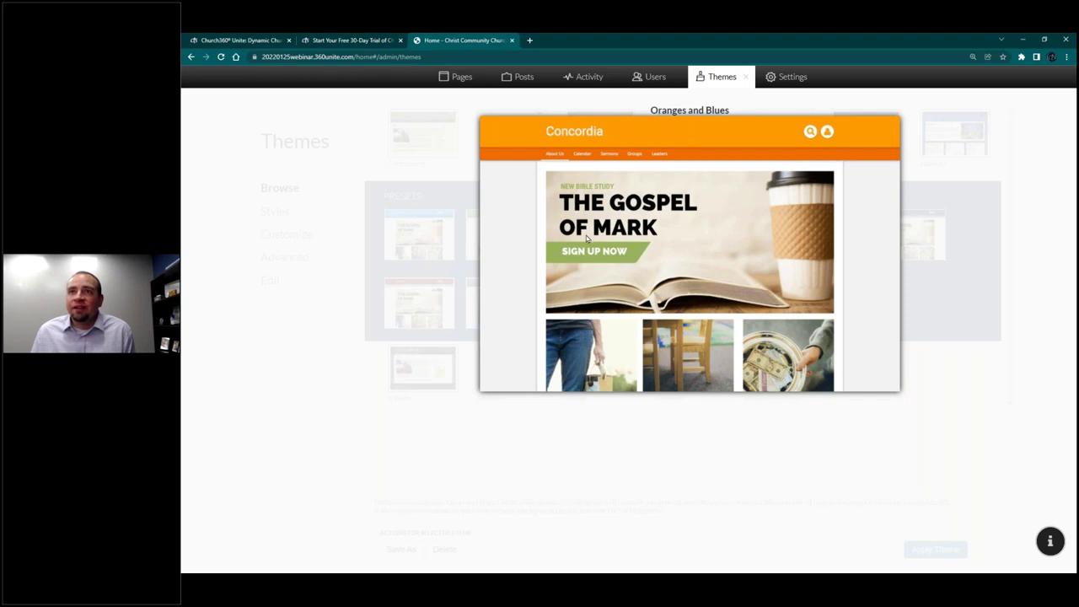
click(778, 134)
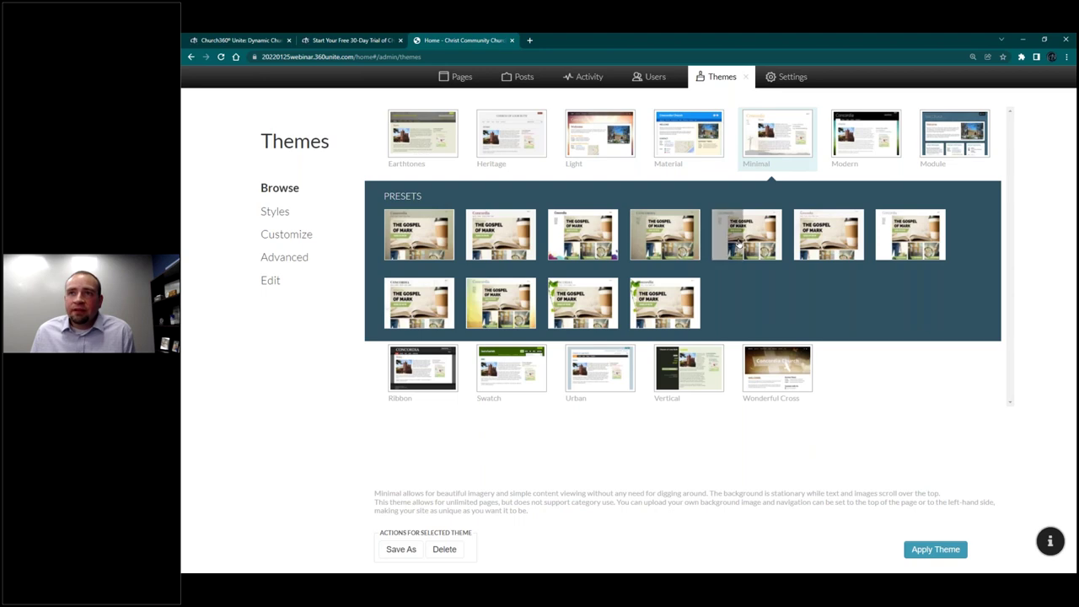
click(747, 234)
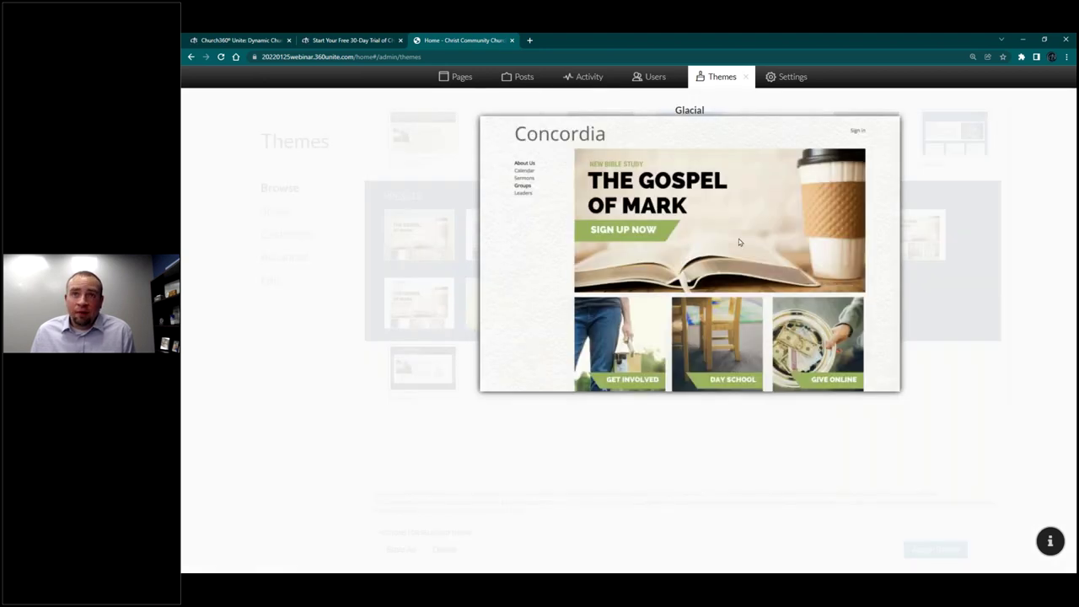
click(738, 239)
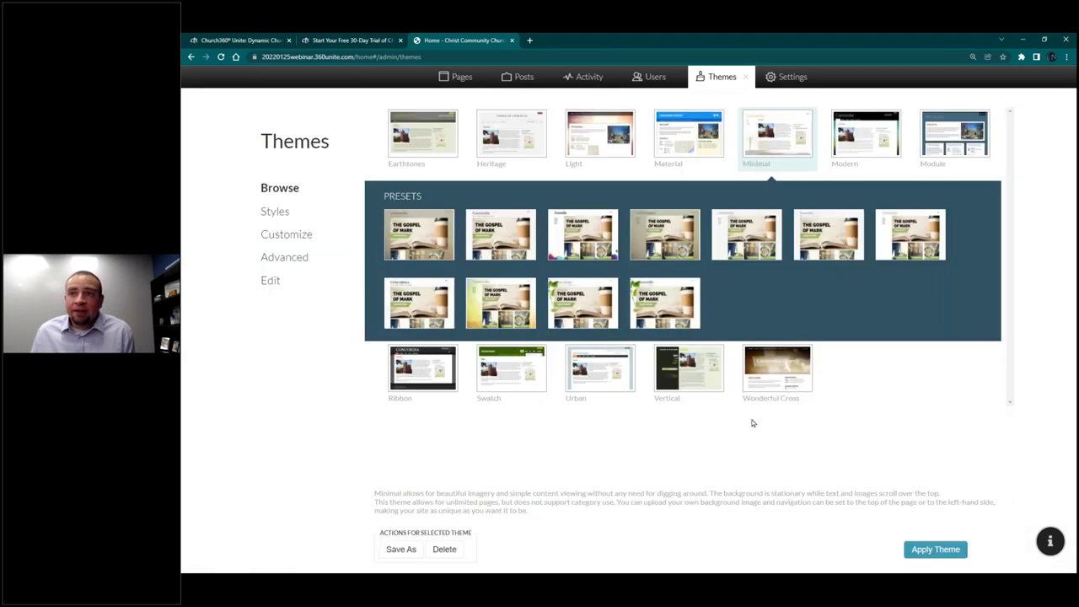
Step: Preview Wonderful Cross's Purple Crucifix, then apply the Light theme's Blue Honey preset
click(769, 371)
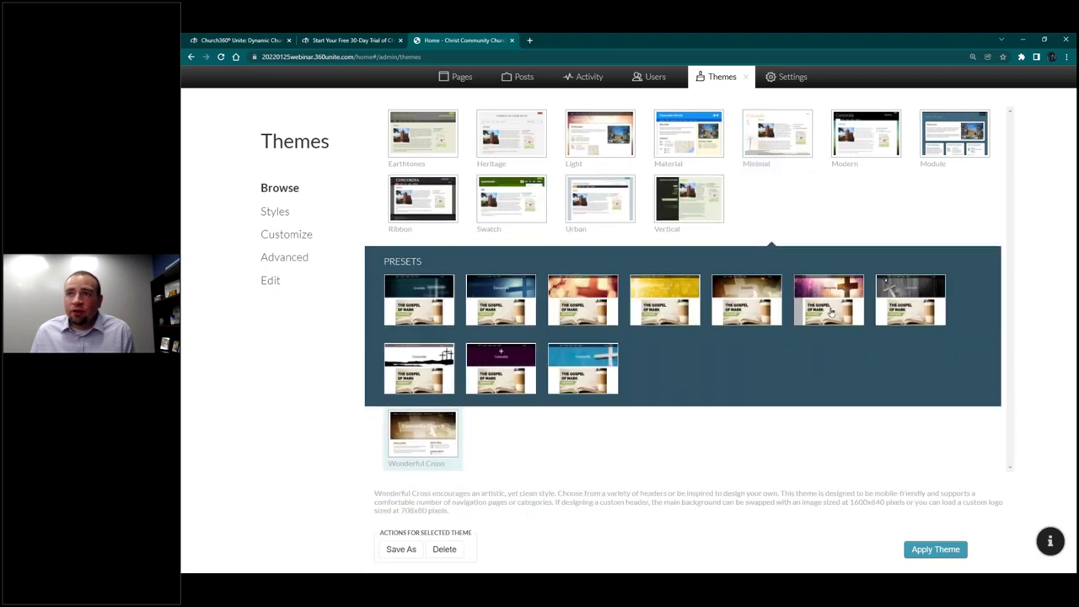
click(830, 312)
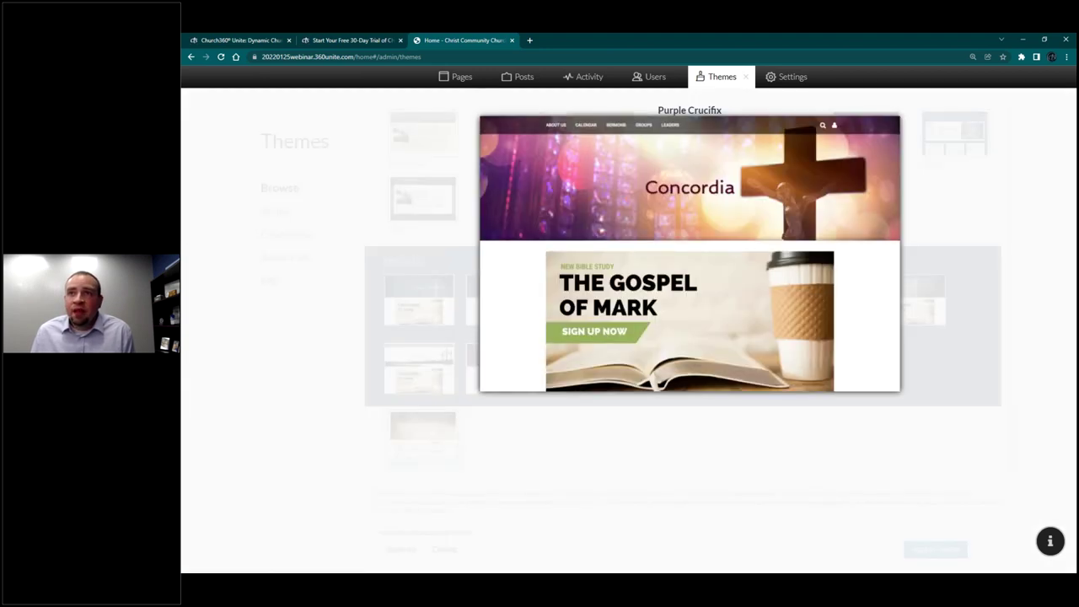
click(612, 135)
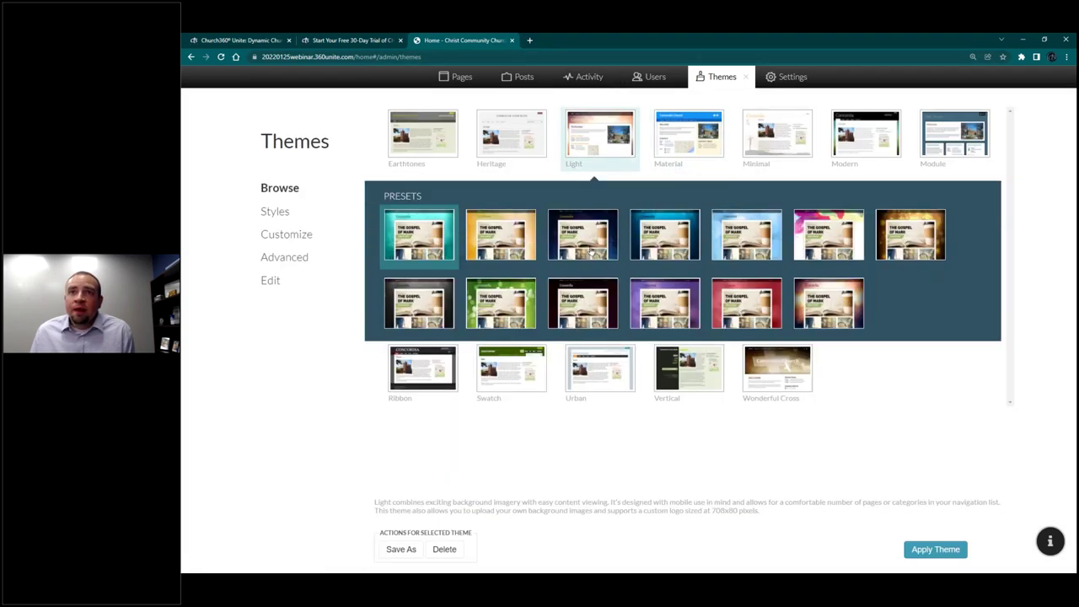
click(592, 246)
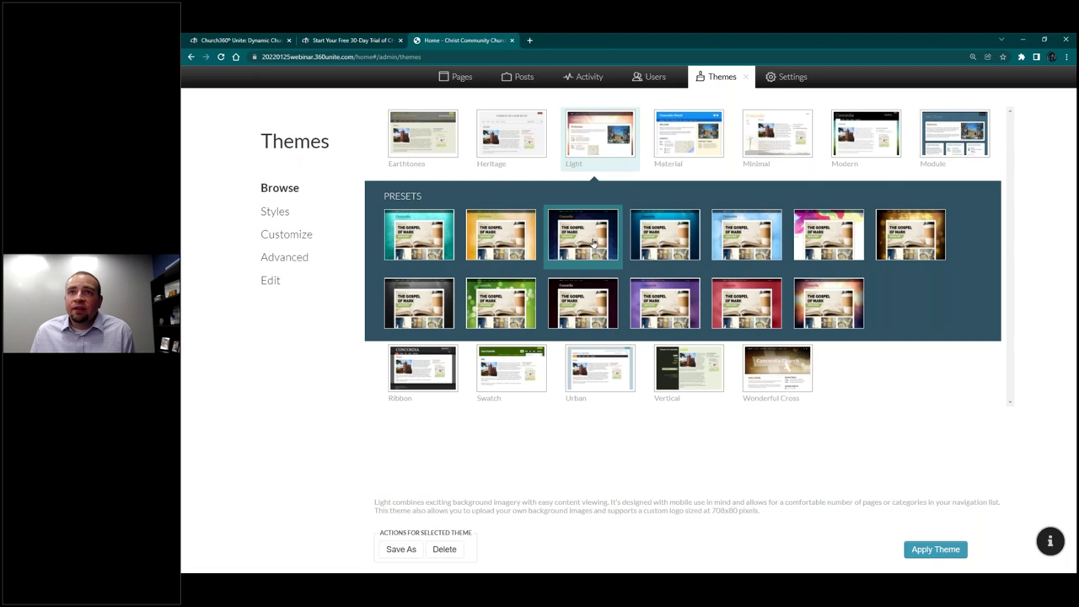
click(593, 243)
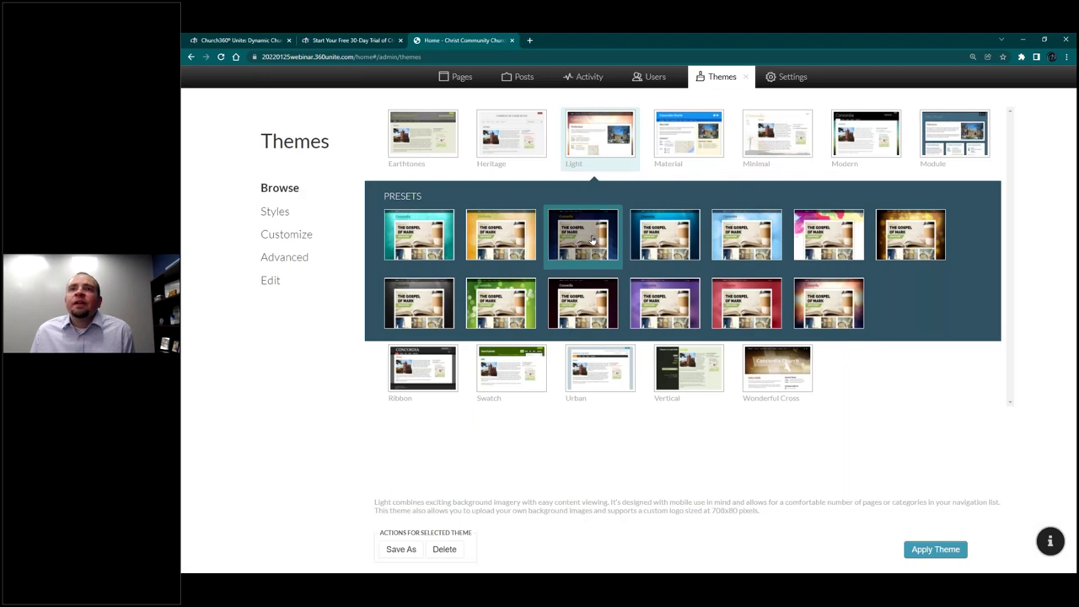
click(936, 549)
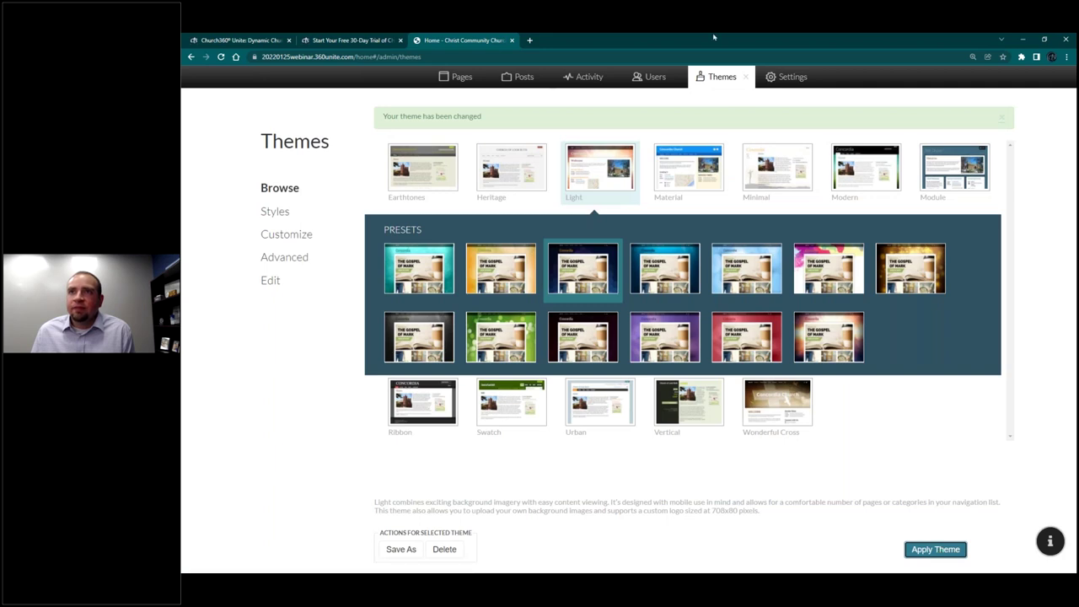
Step: View the Blue Honey-restyled site, then reopen Themes and list the text Styles
click(746, 77)
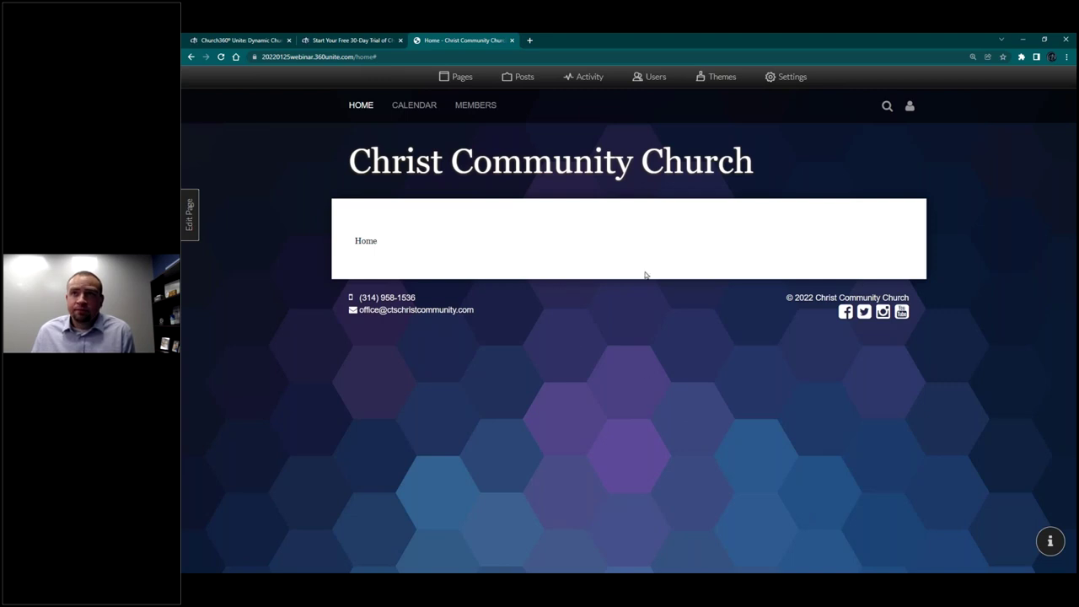
click(708, 77)
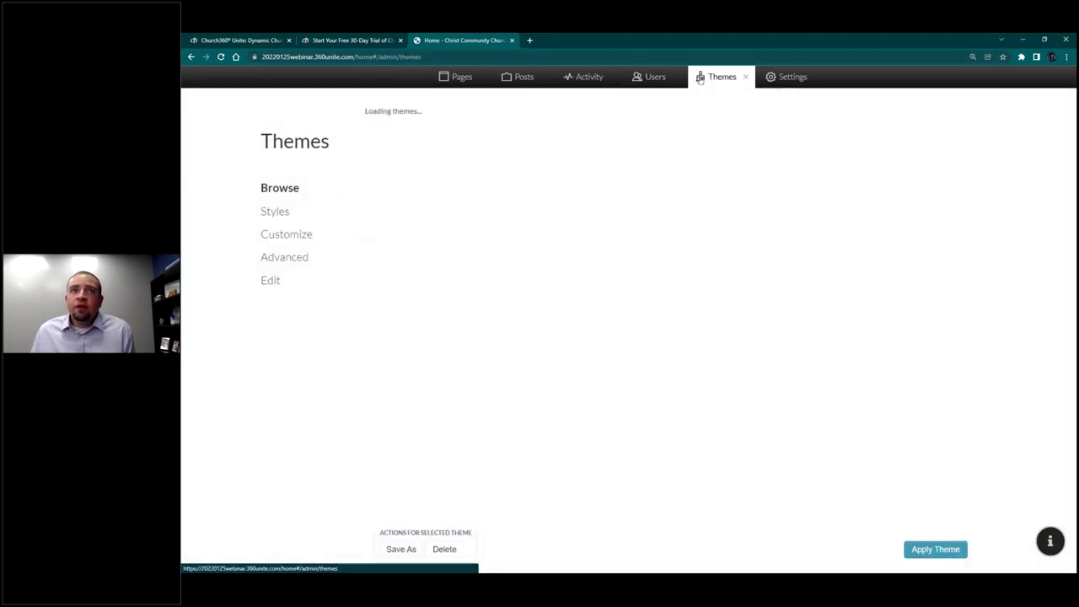
click(276, 212)
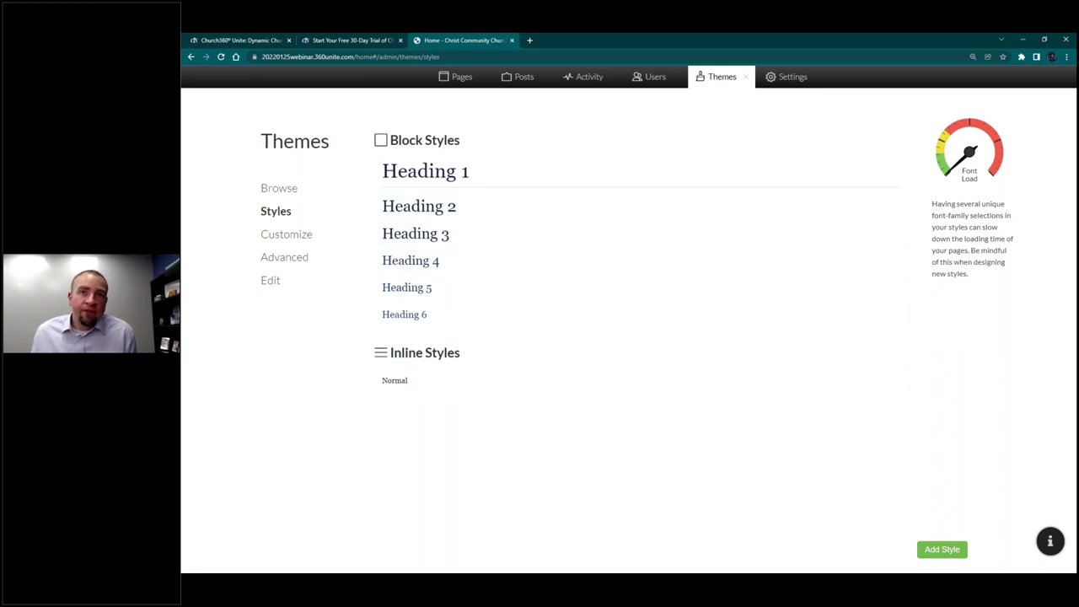
Step: Change the Normal inline style's font family from Georgia to Lato and save, leaving Heading 1 unchanged
click(449, 171)
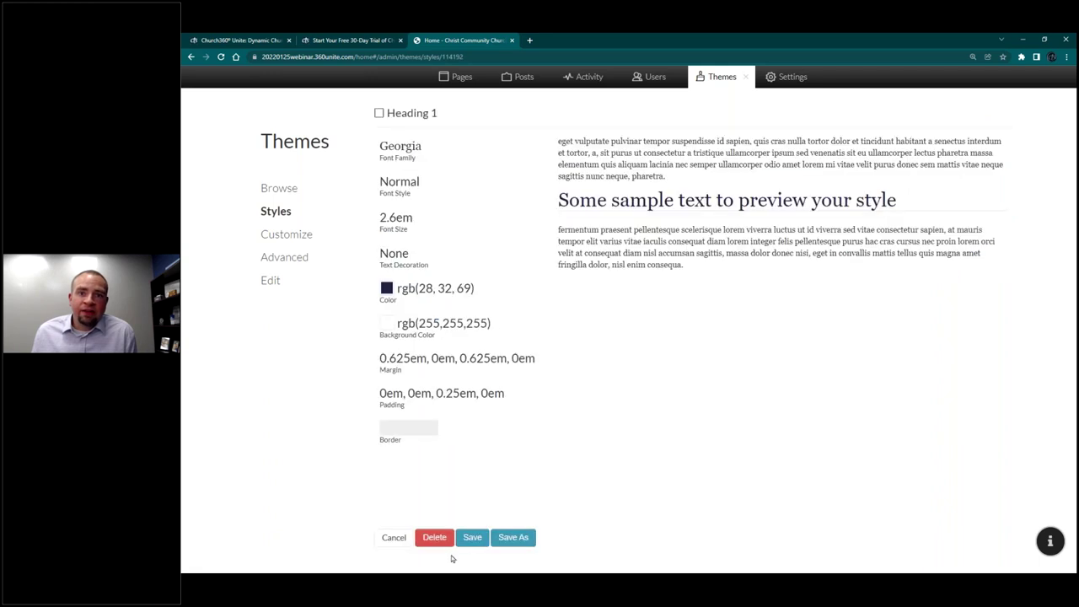
click(394, 537)
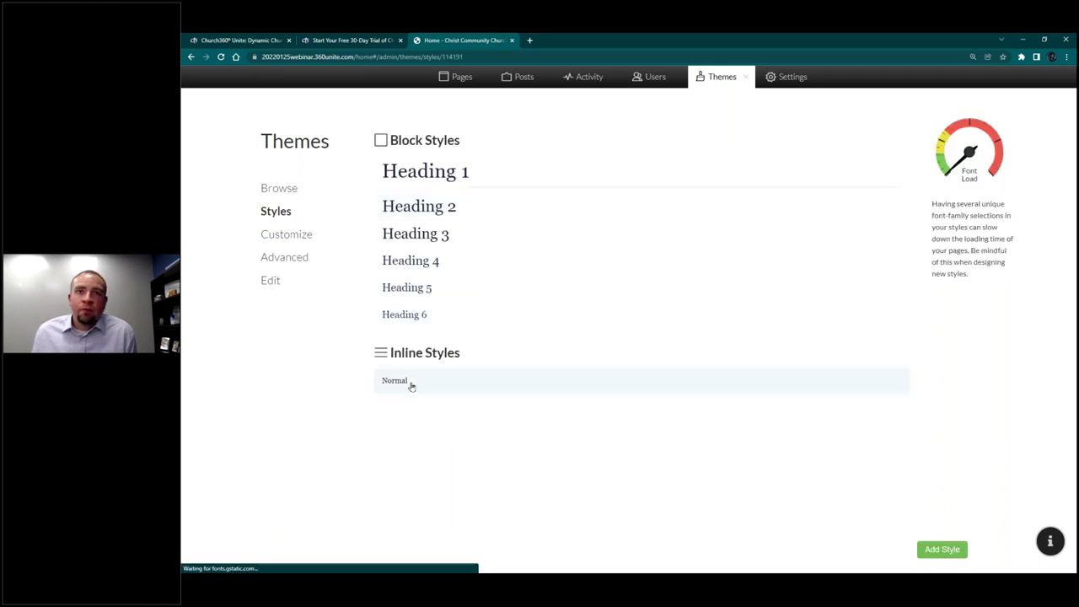
click(410, 384)
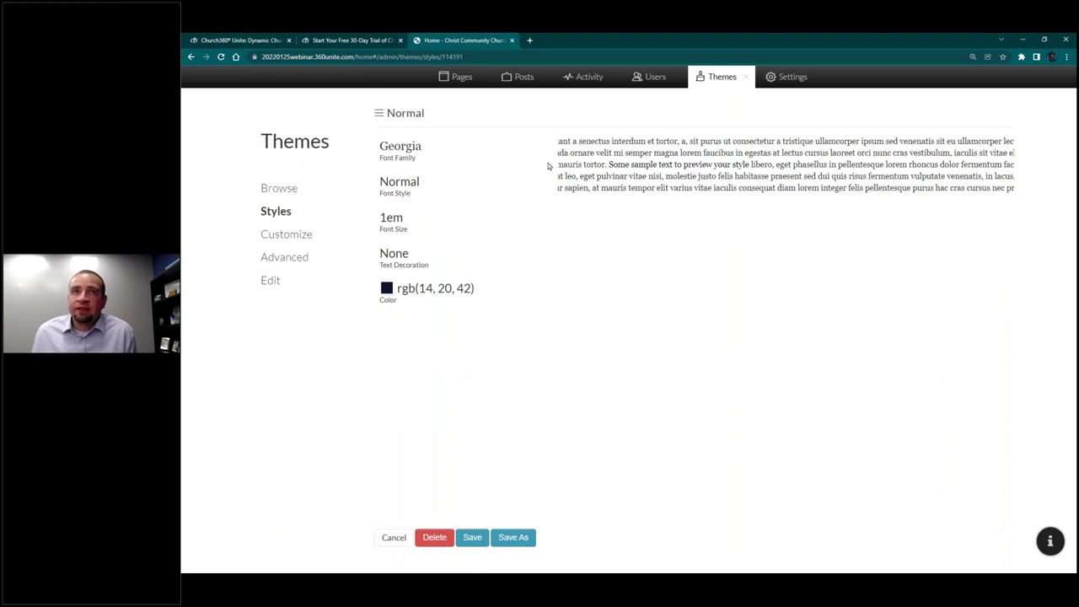
click(419, 161)
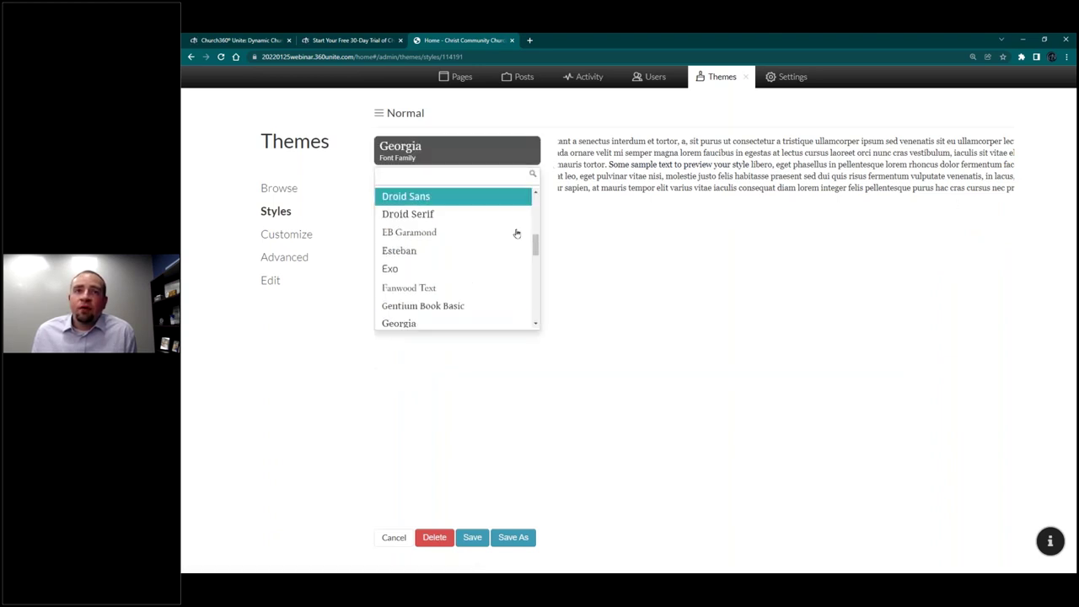
drag(536, 244, 528, 280)
scroll(528, 280, up, 5)
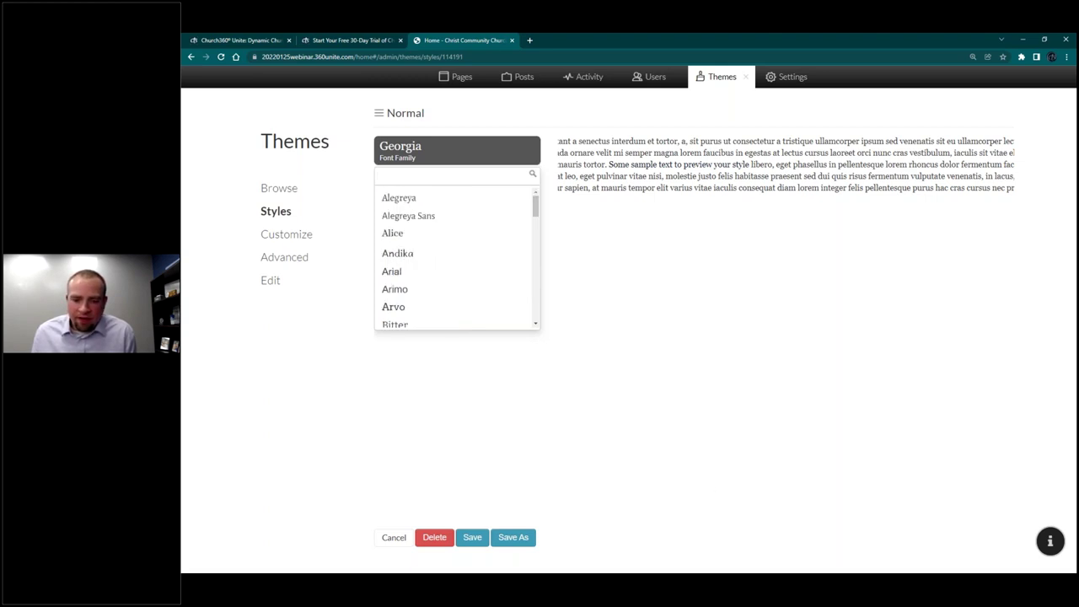
click(548, 224)
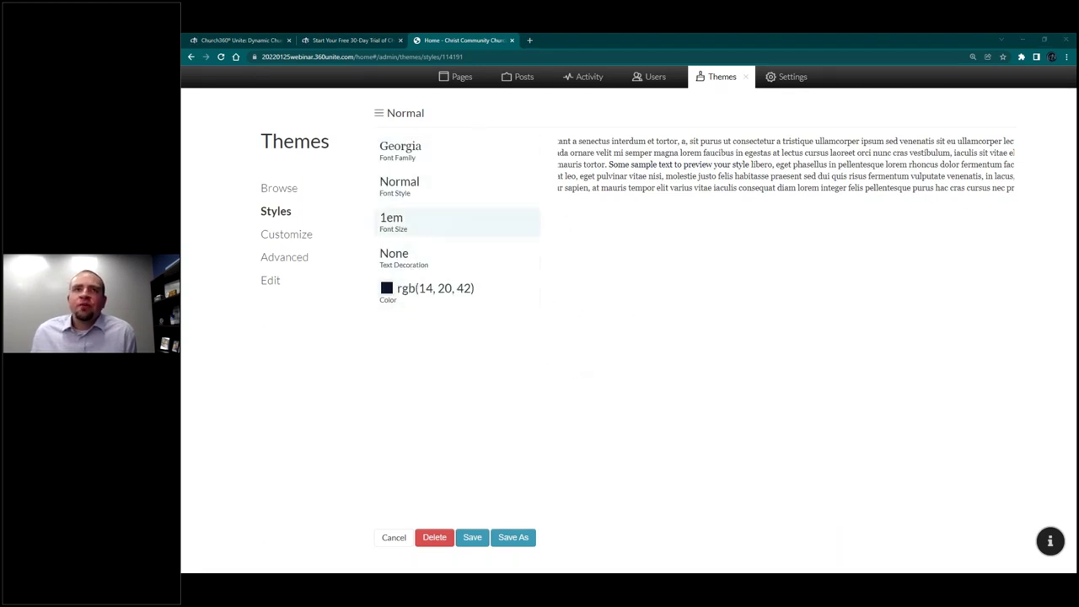
click(530, 159)
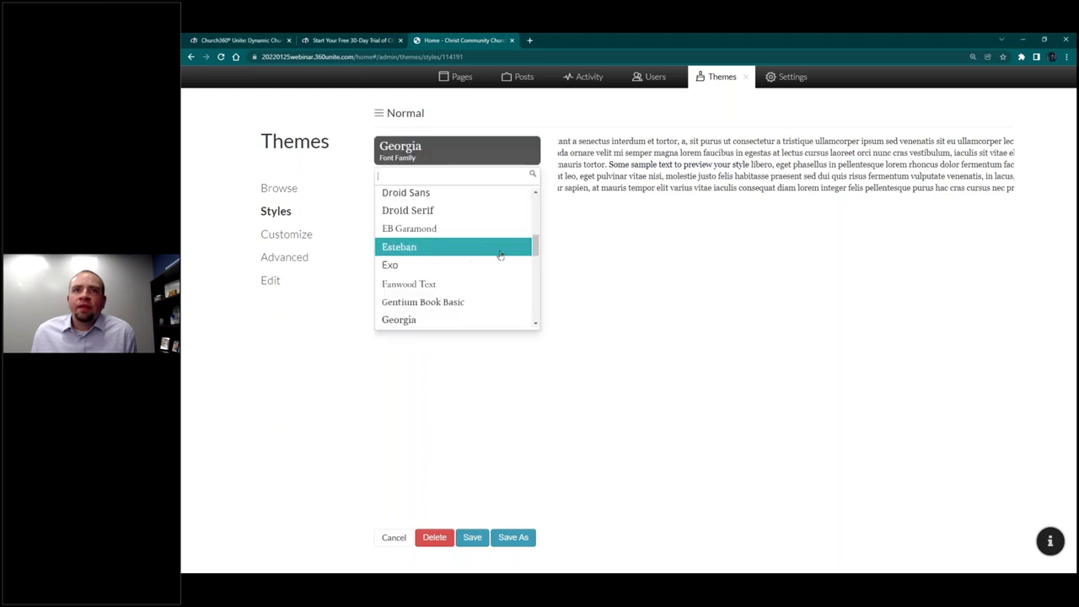
click(473, 267)
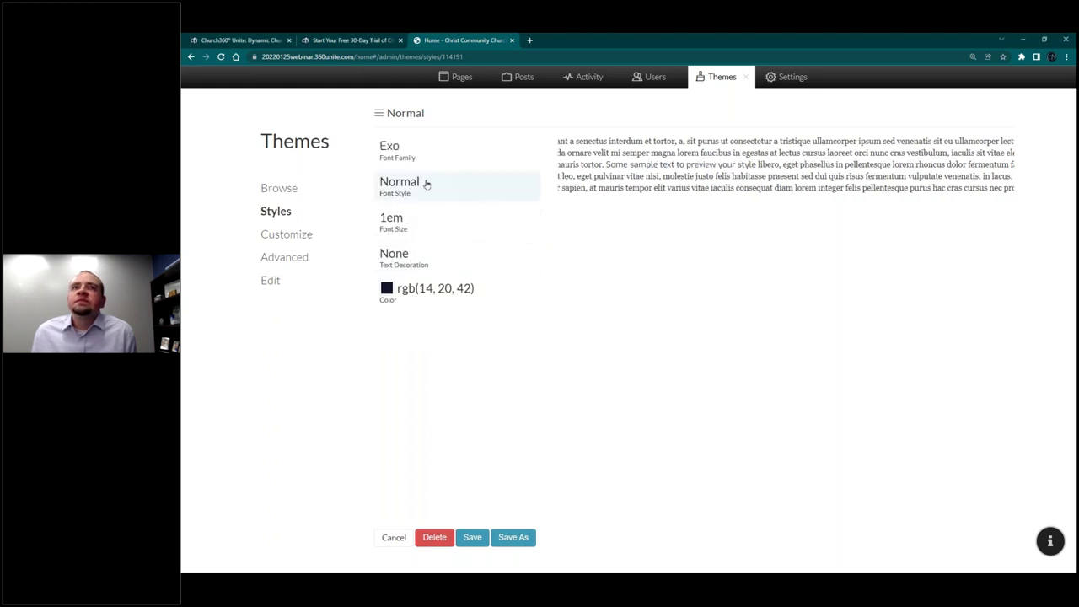
mouse_move(533, 250)
mouse_down()
mouse_move(536, 287)
mouse_move(534, 265)
mouse_up()
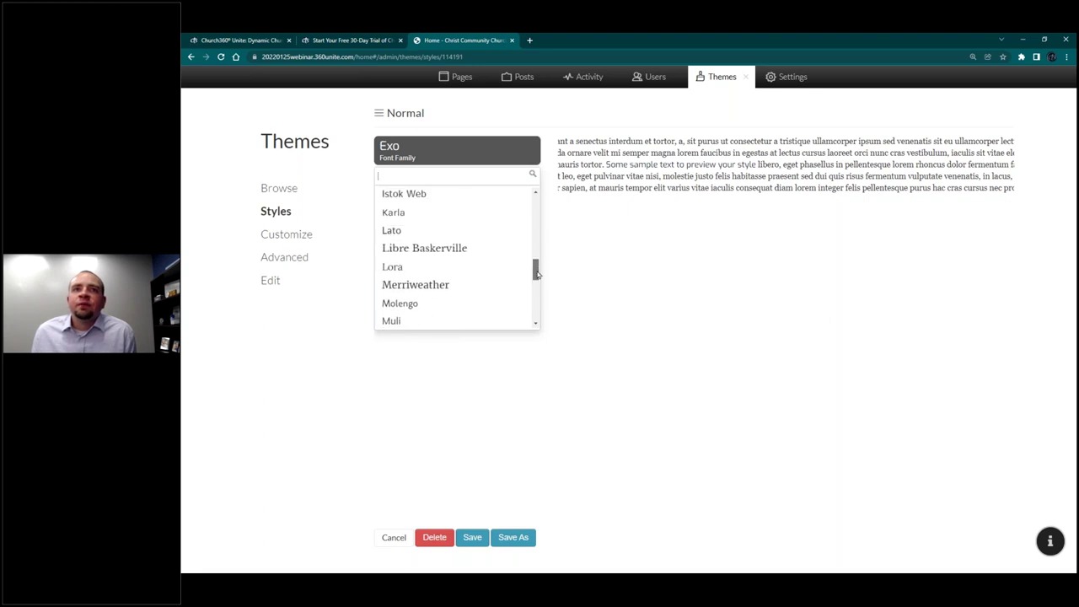
click(476, 229)
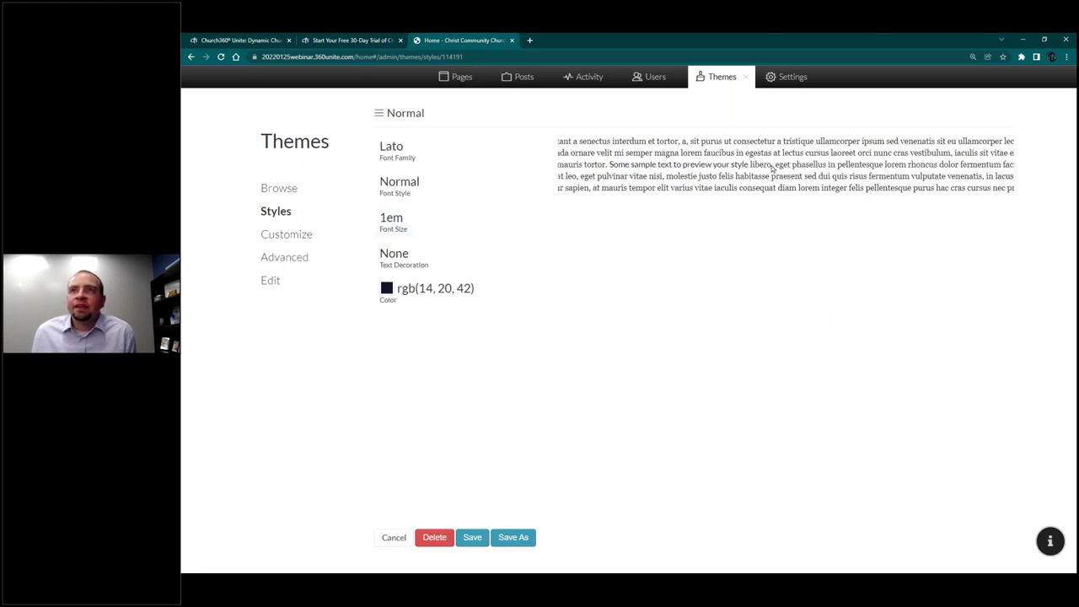
click(472, 538)
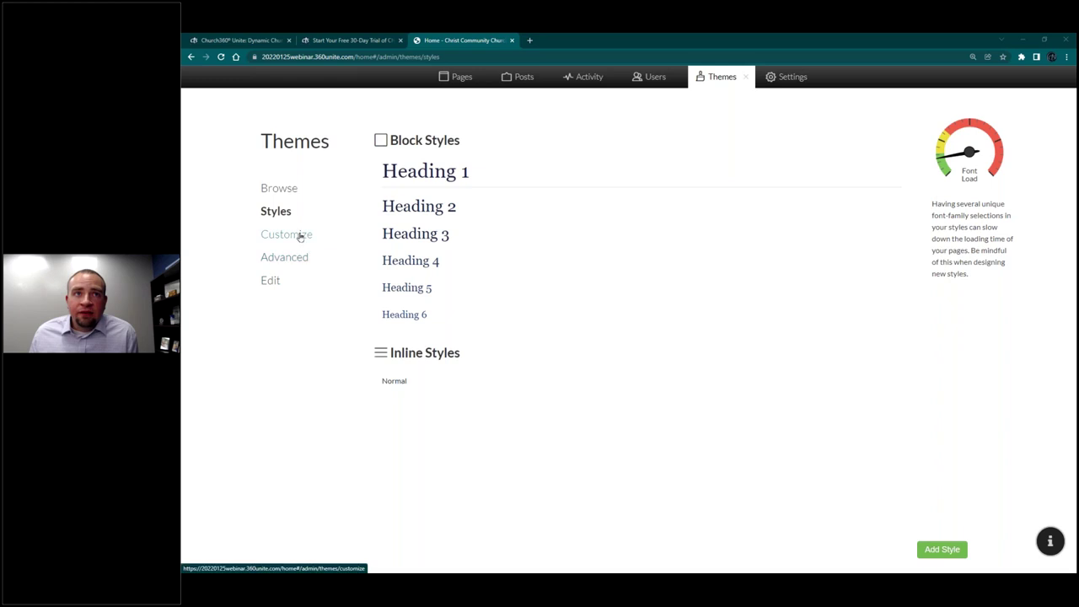
Step: Upload background.jpg from the Desktop and apply it as the site's background image
click(299, 234)
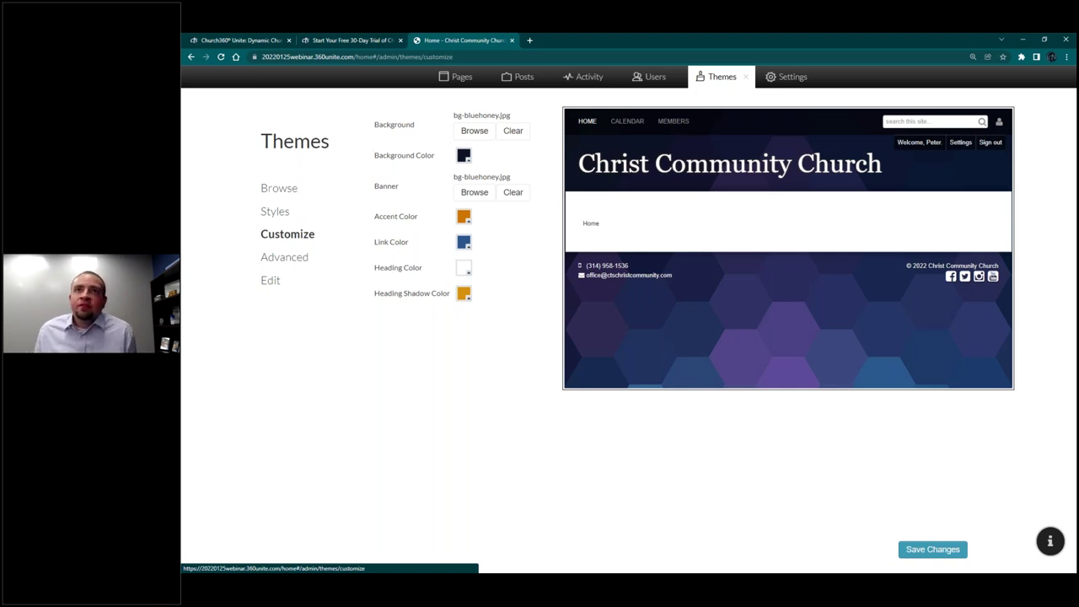
click(471, 136)
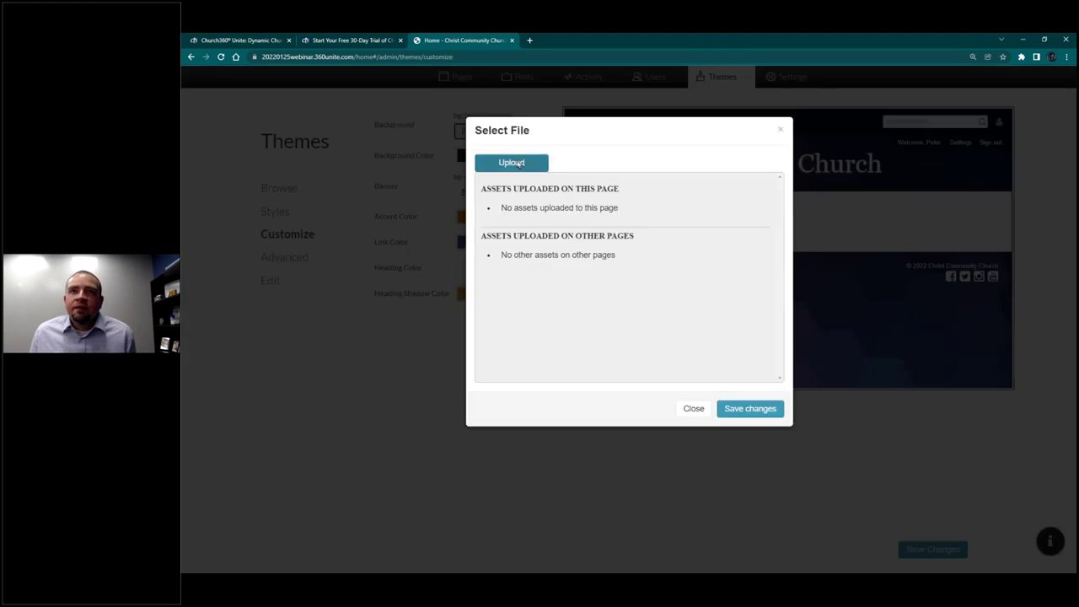
click(693, 408)
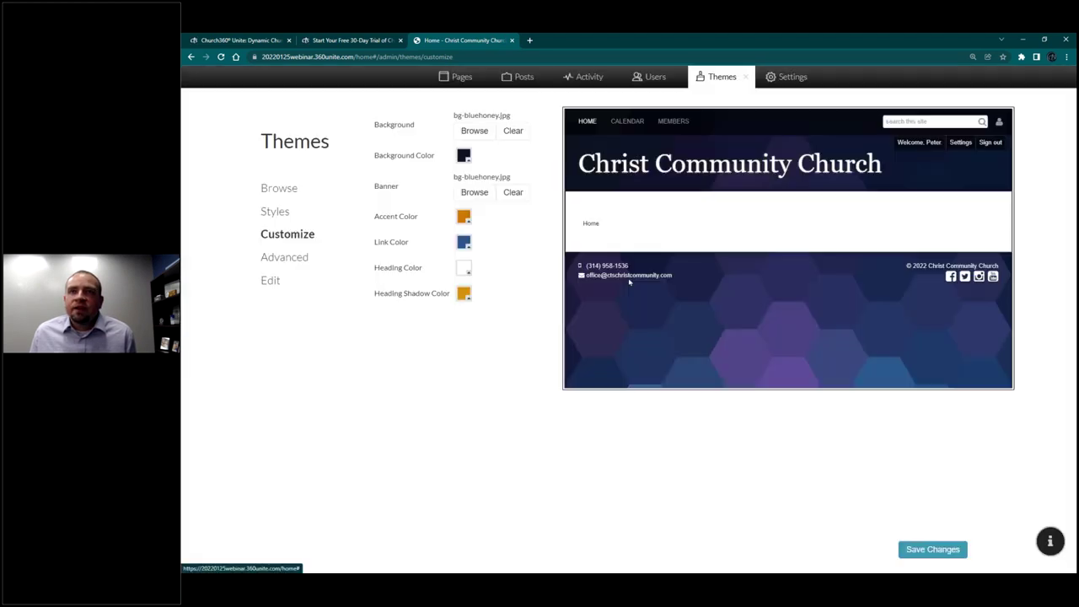
click(477, 132)
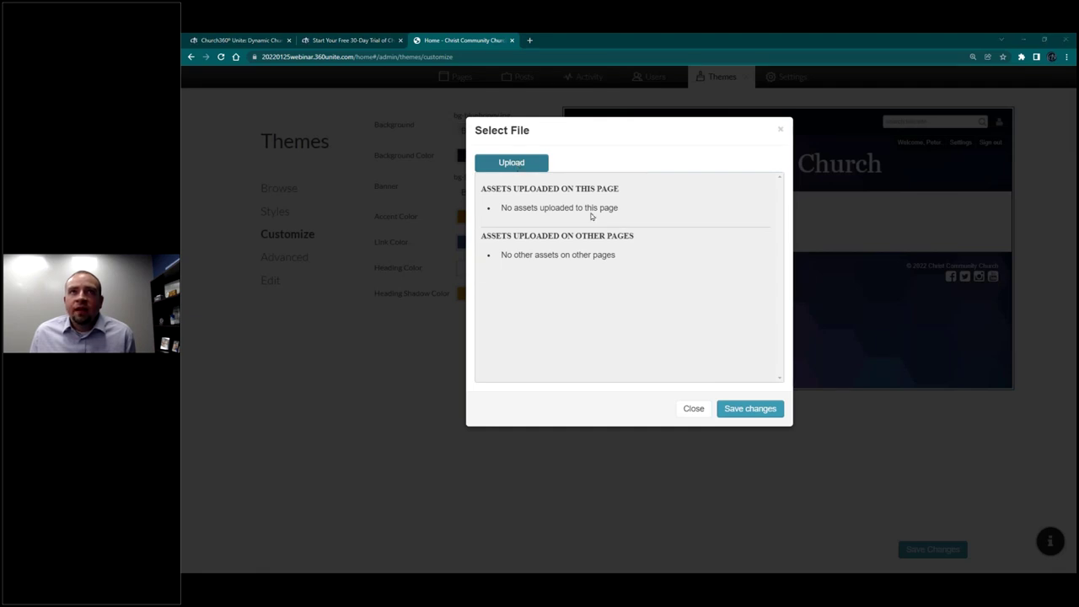
click(511, 162)
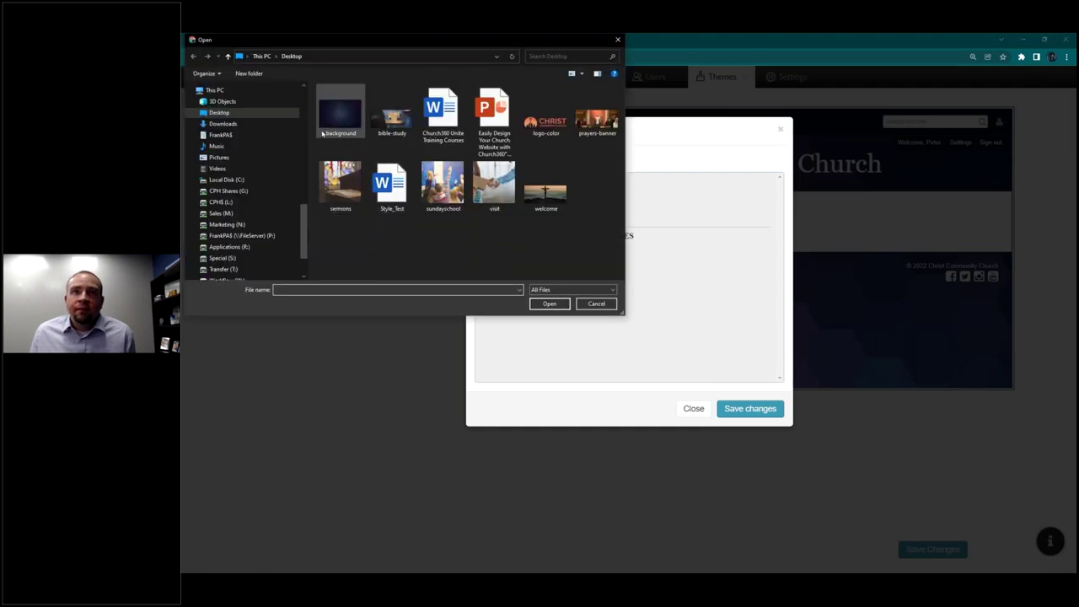
double_click(341, 122)
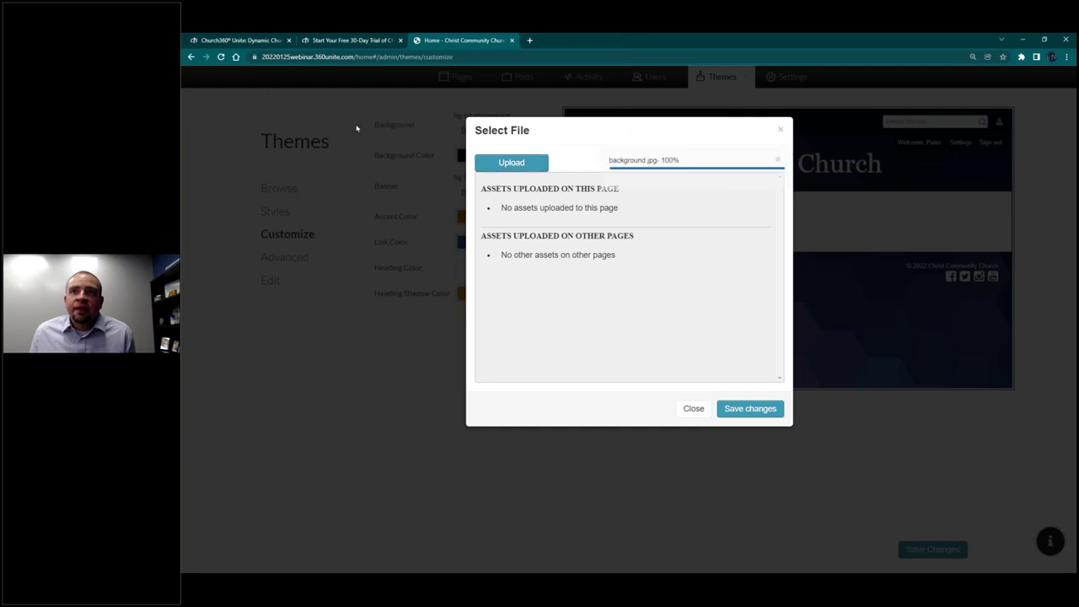
click(749, 408)
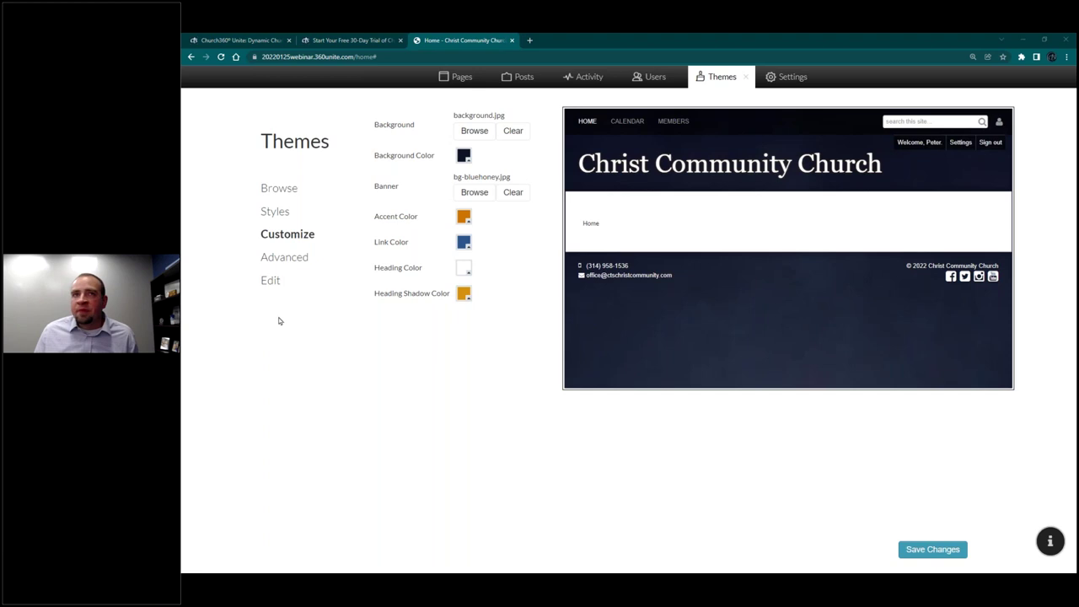
Step: Change the theme's accent colour to light yellow, leaving the background colour unchanged
click(464, 156)
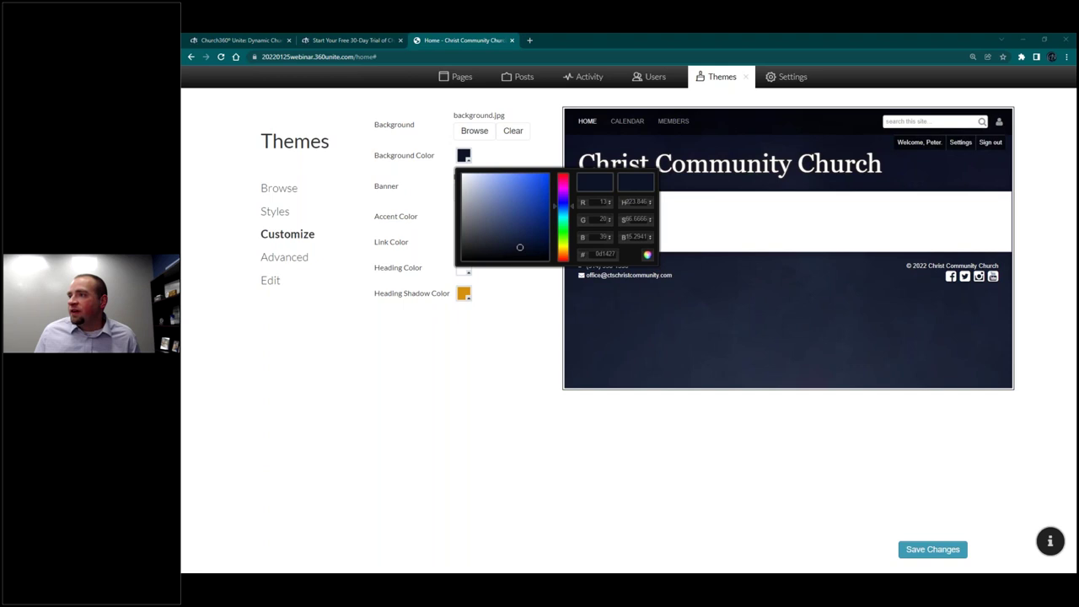
double_click(605, 253)
click(525, 335)
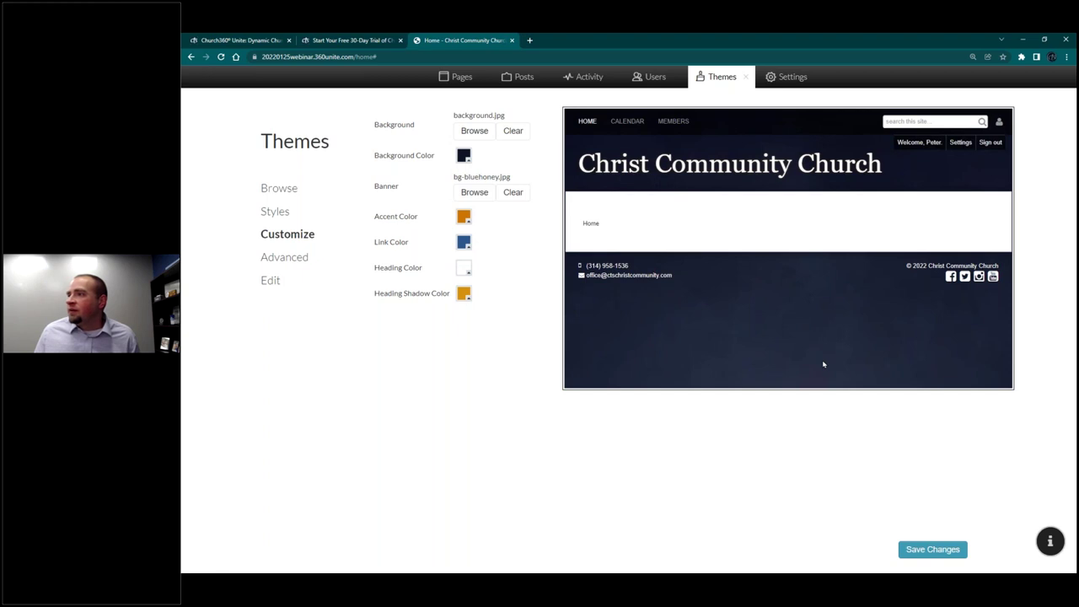
click(466, 218)
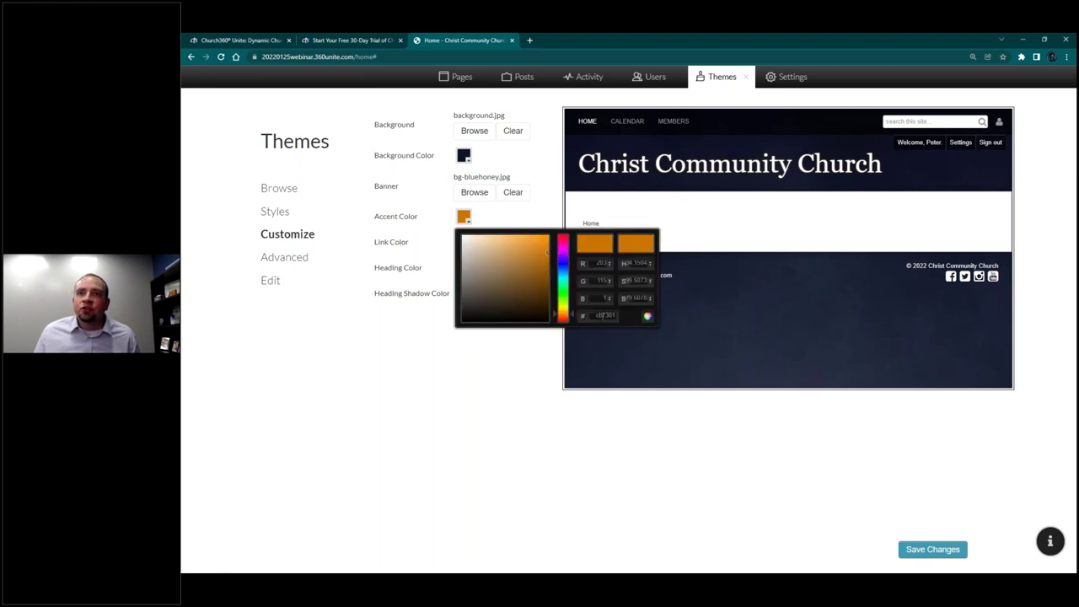
click(651, 318)
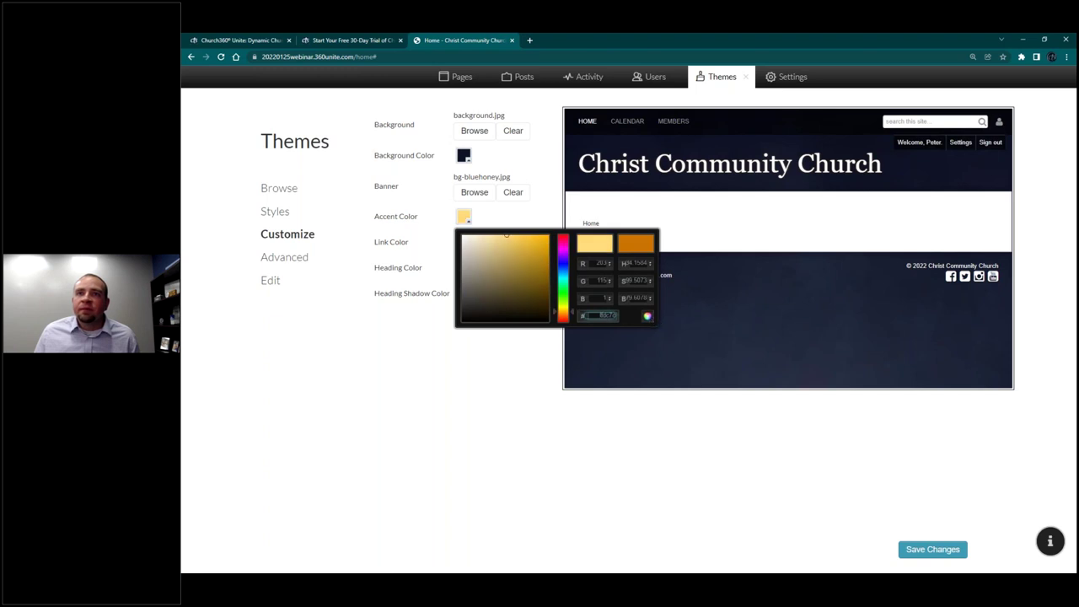
click(555, 347)
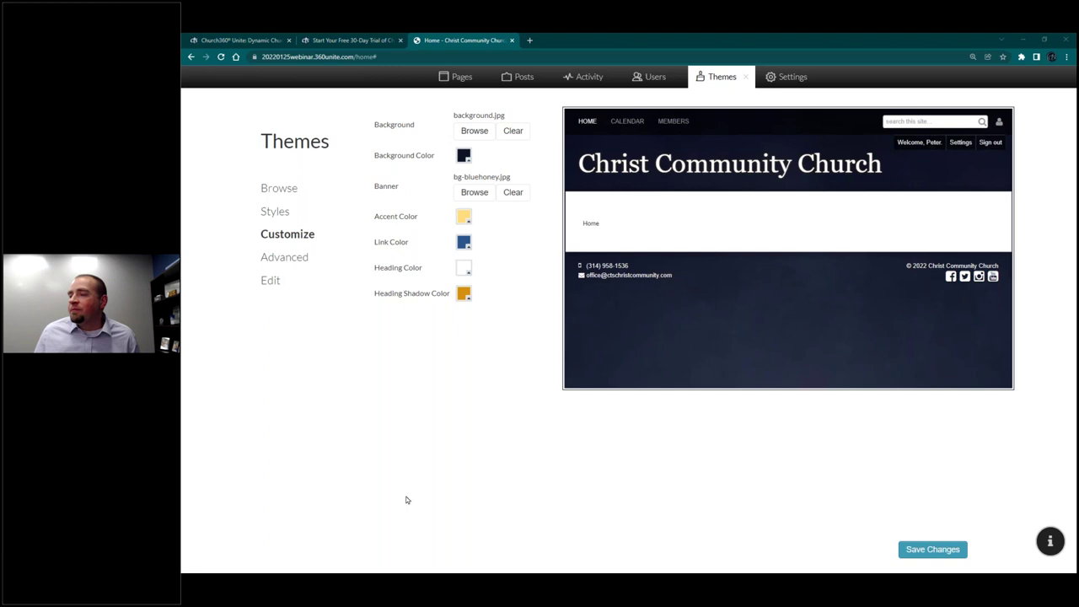
Step: Set the link and heading shadow colours to coral orange and save the theme
click(464, 242)
click(603, 340)
text(de674b)
click(481, 414)
click(463, 293)
key(ctrl+v)
click(545, 458)
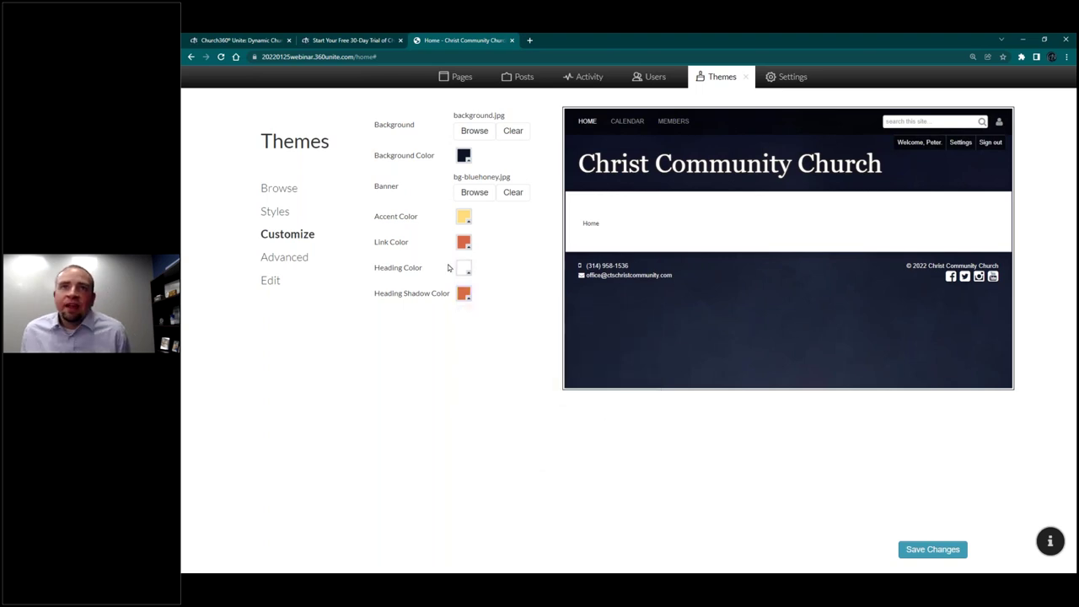
click(919, 554)
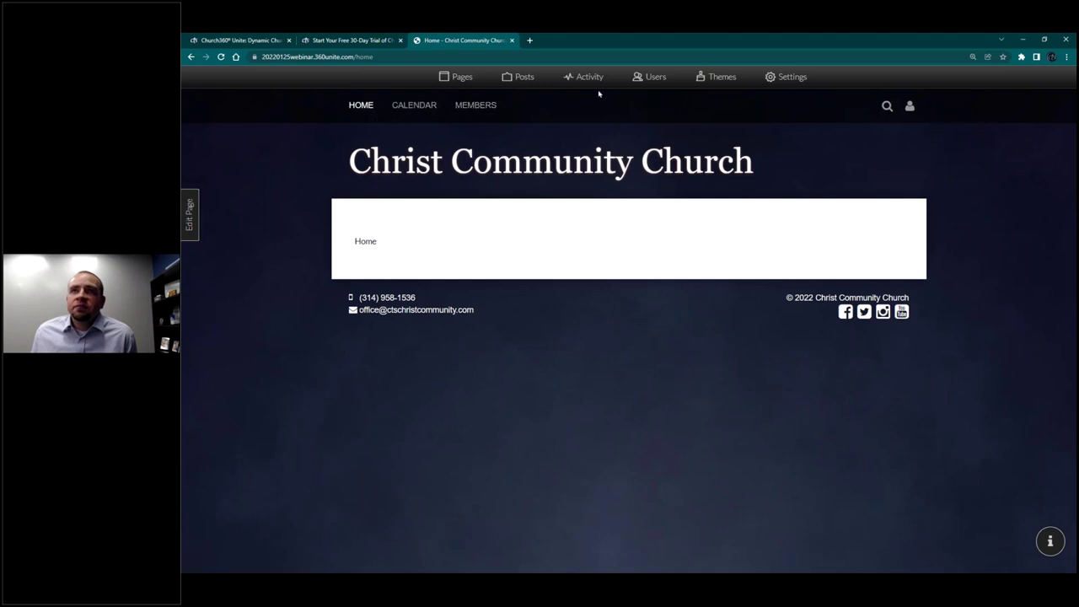
click(710, 81)
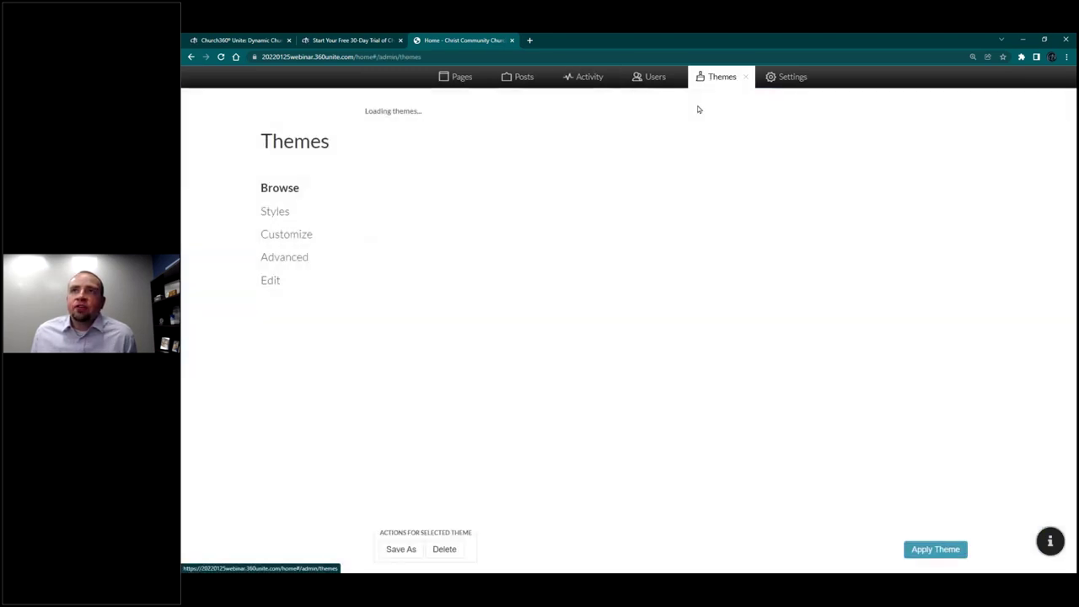
click(297, 235)
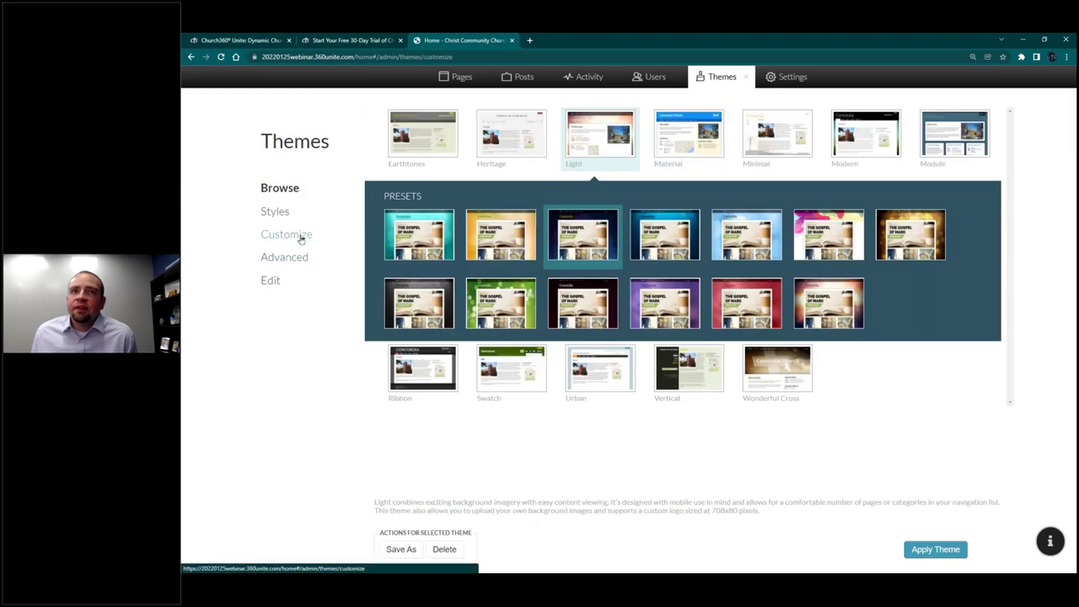
click(309, 261)
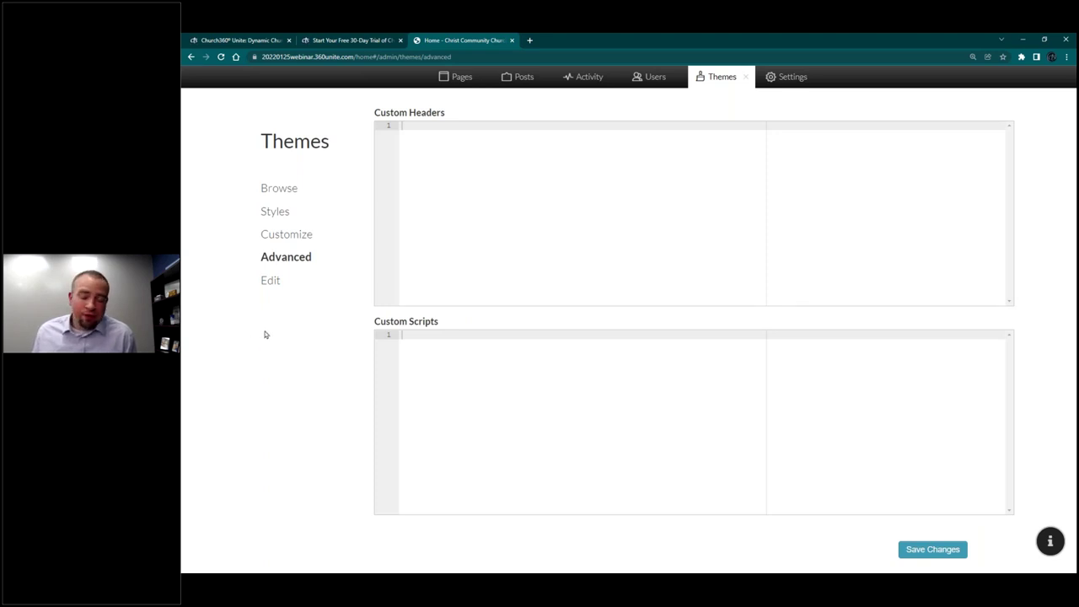
click(302, 281)
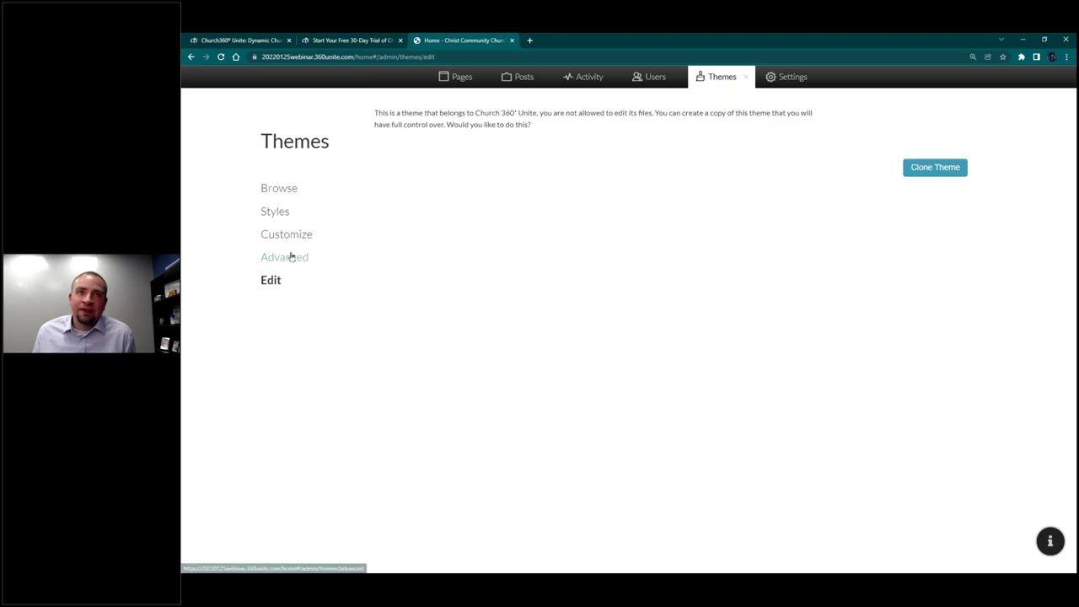
click(288, 257)
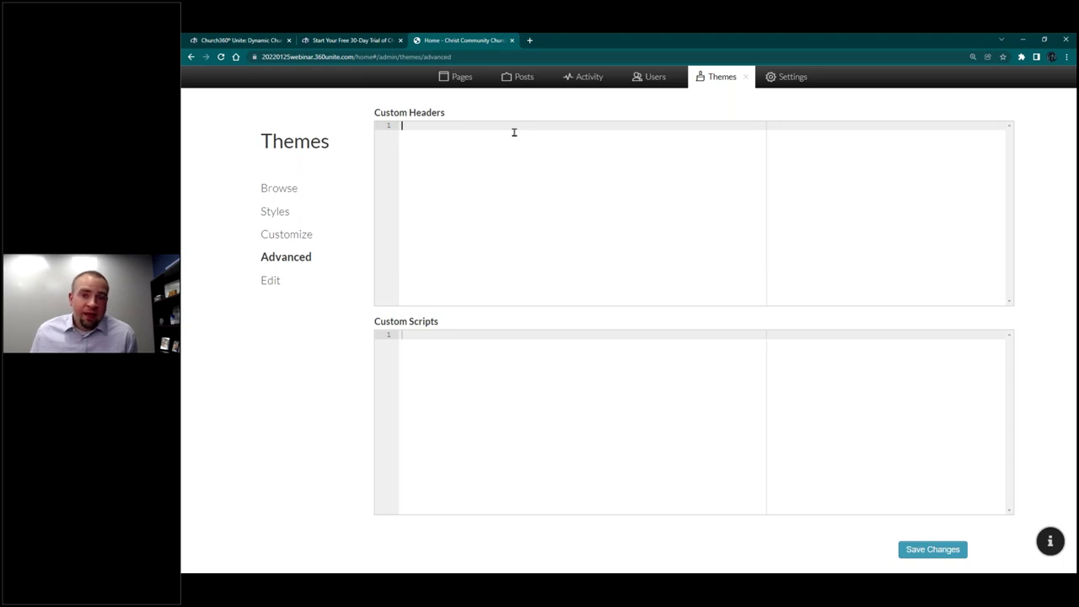
click(741, 80)
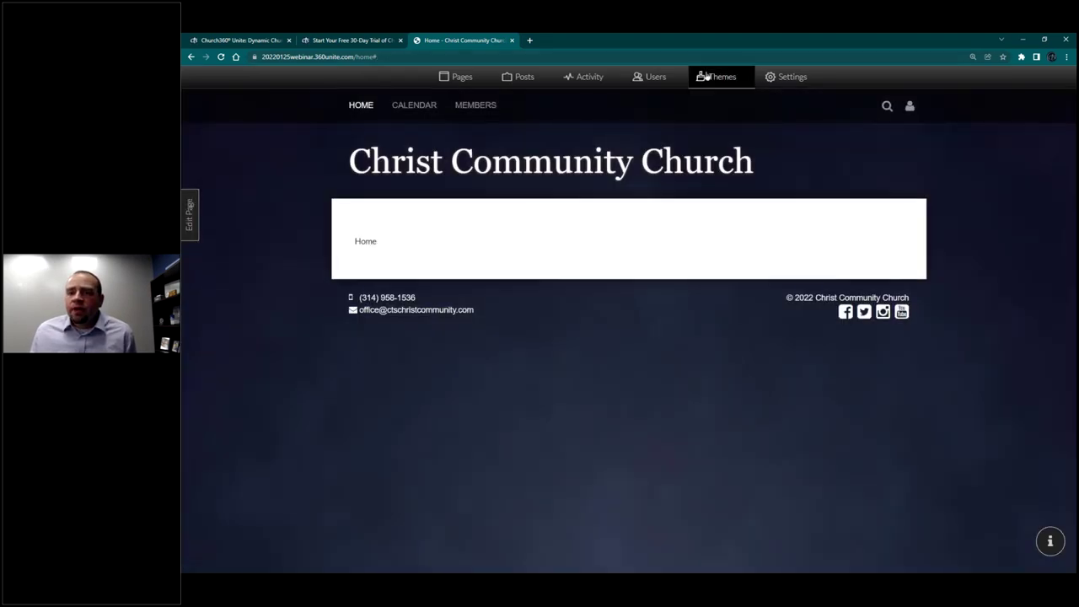
Step: Go to Users and view Mailing Lists, which holds only the locked Everyone list
click(645, 79)
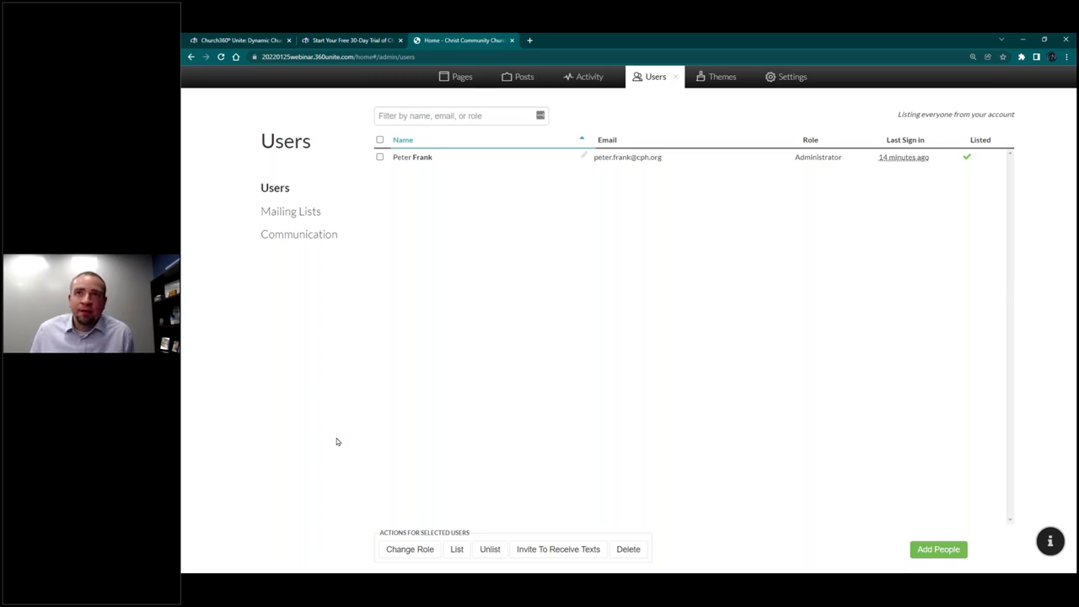
click(282, 218)
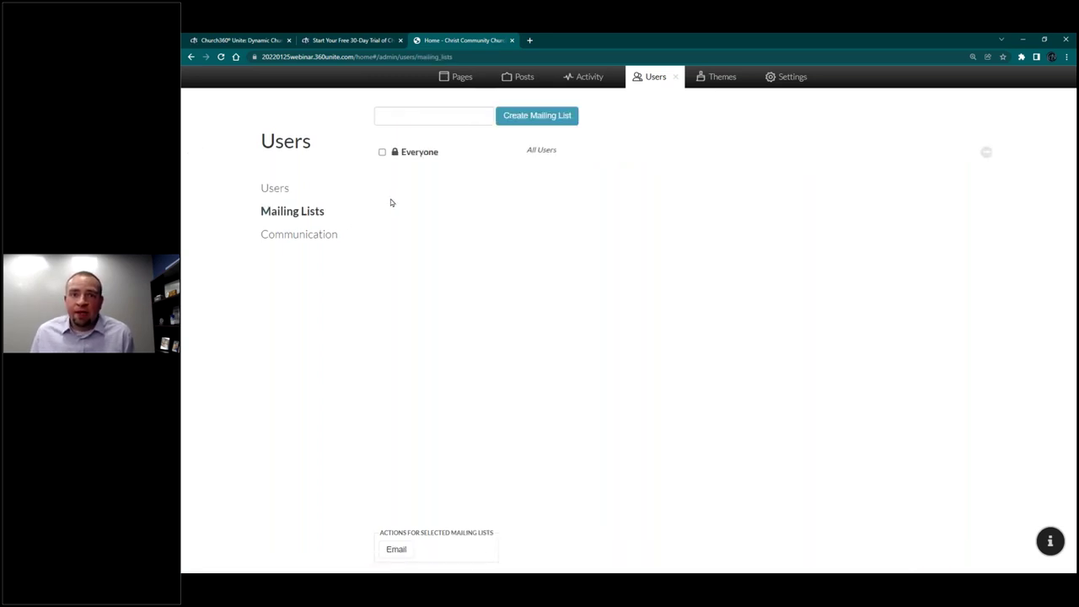
Step: Select all contacts under Communication and start a new email addressed to them
click(324, 236)
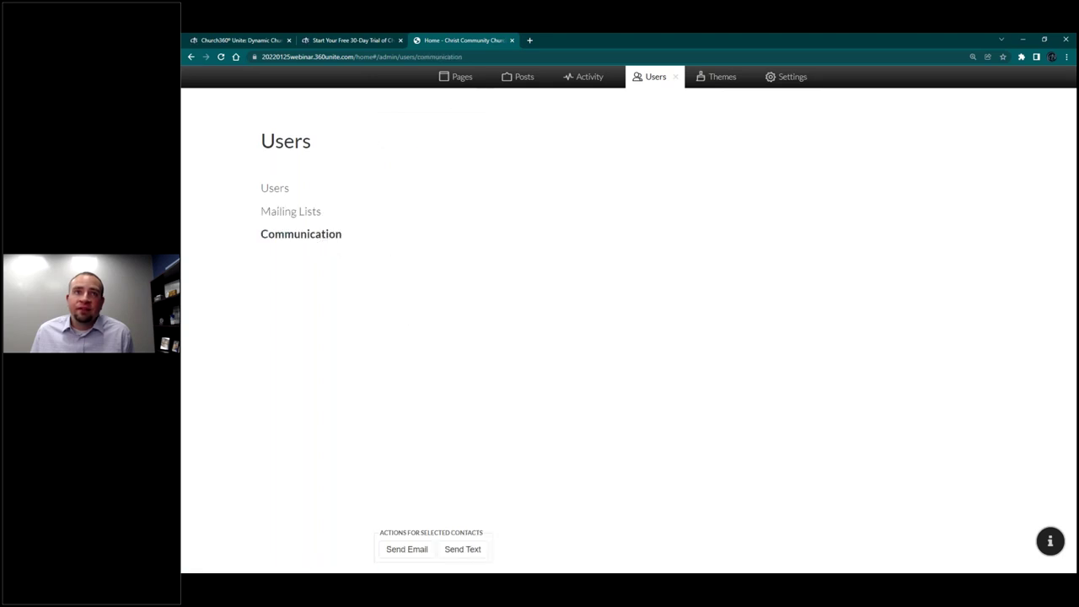
click(379, 151)
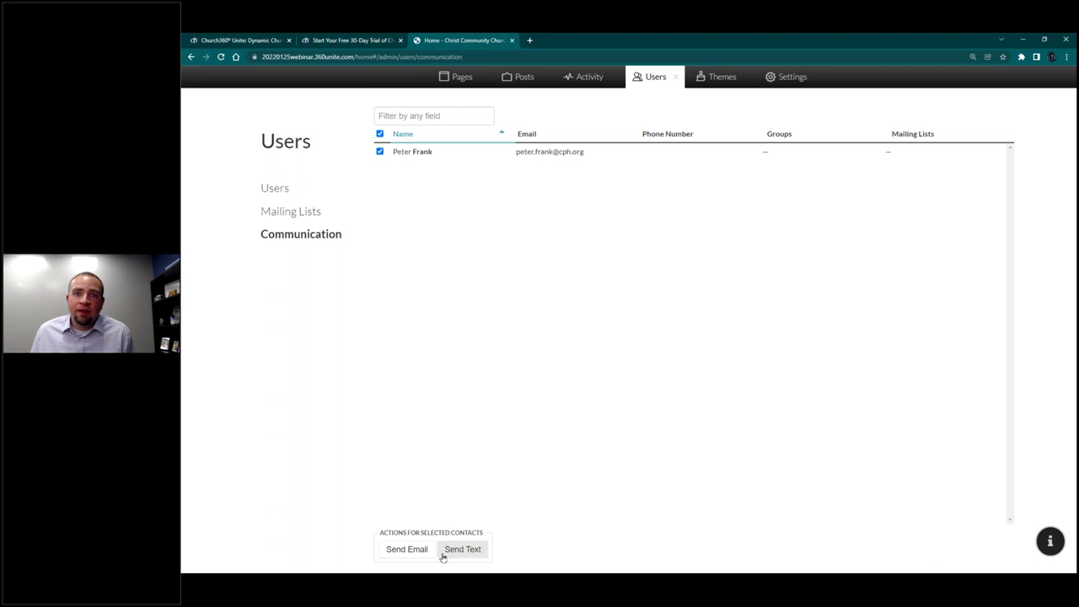
click(289, 213)
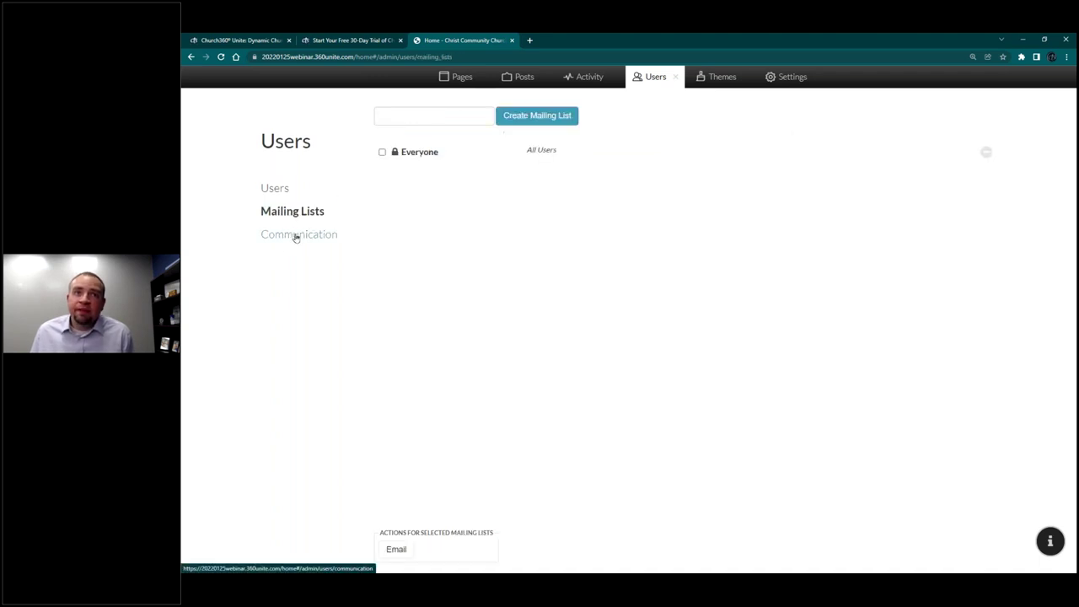
click(295, 235)
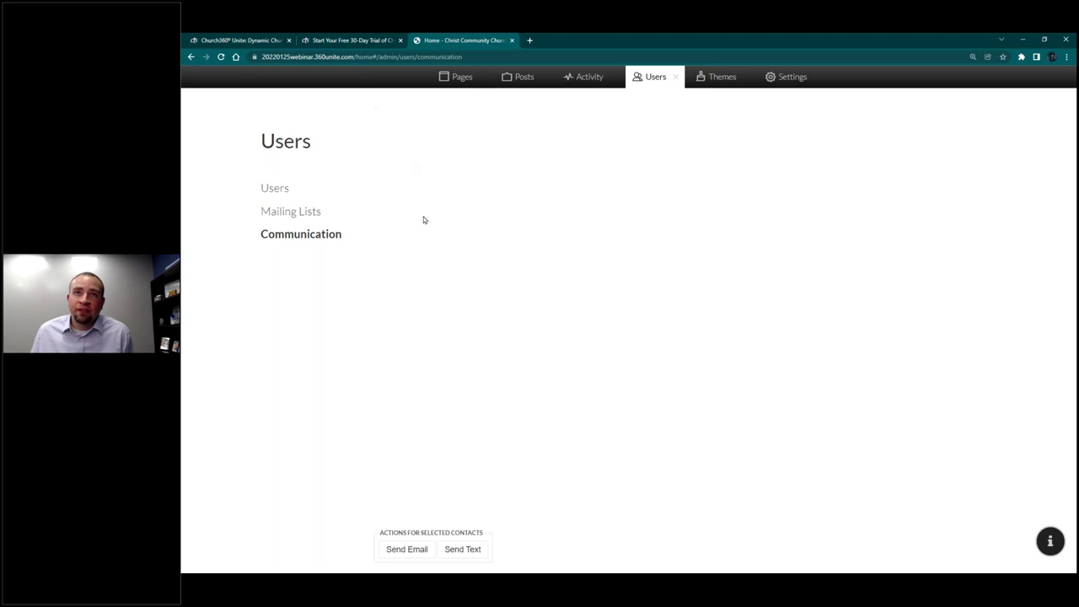
click(379, 151)
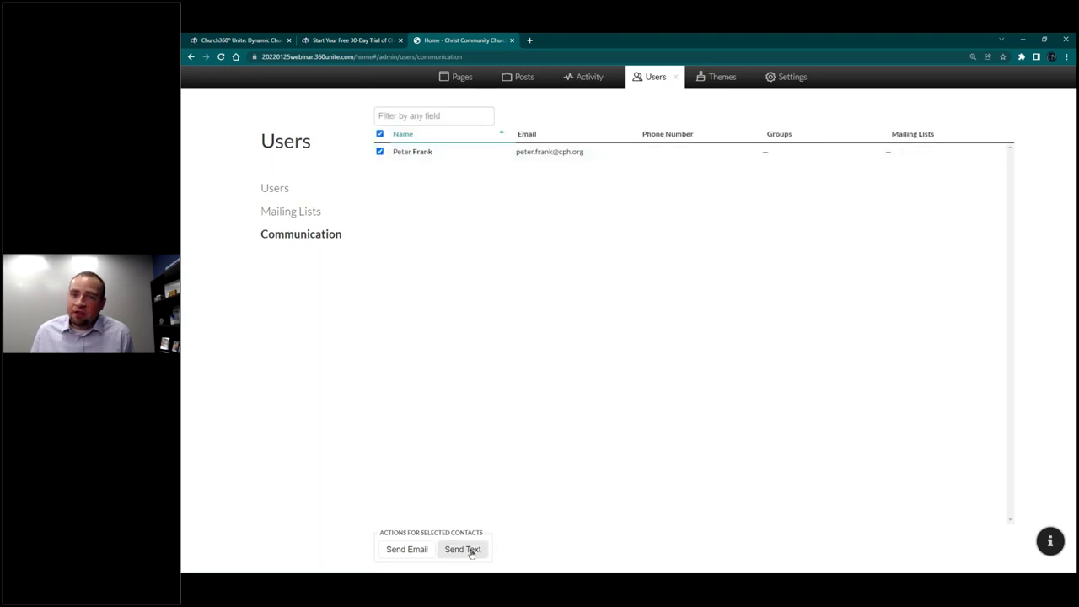
click(469, 549)
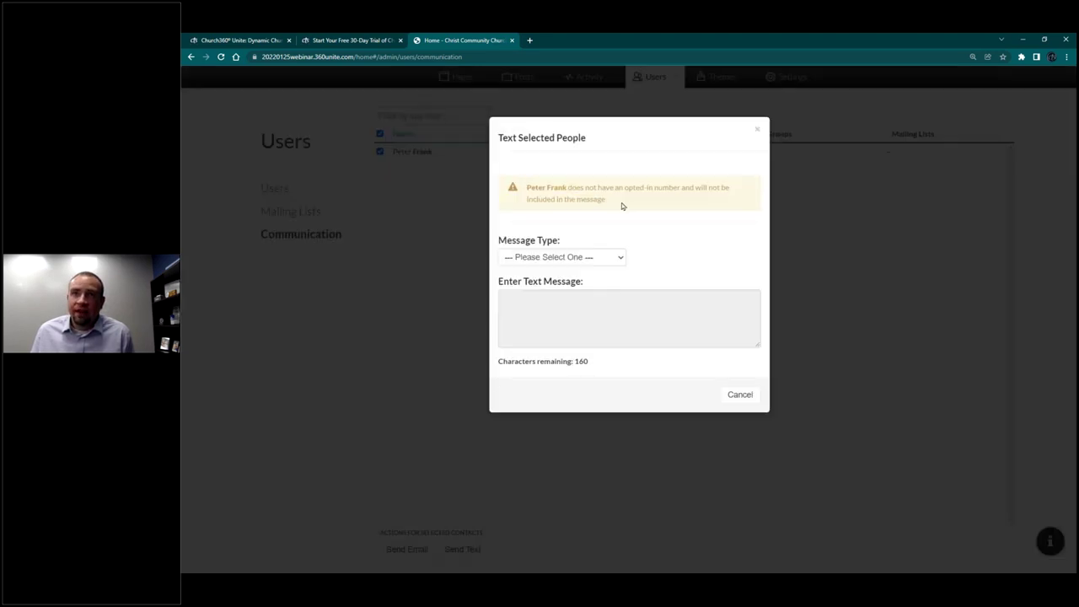
click(757, 130)
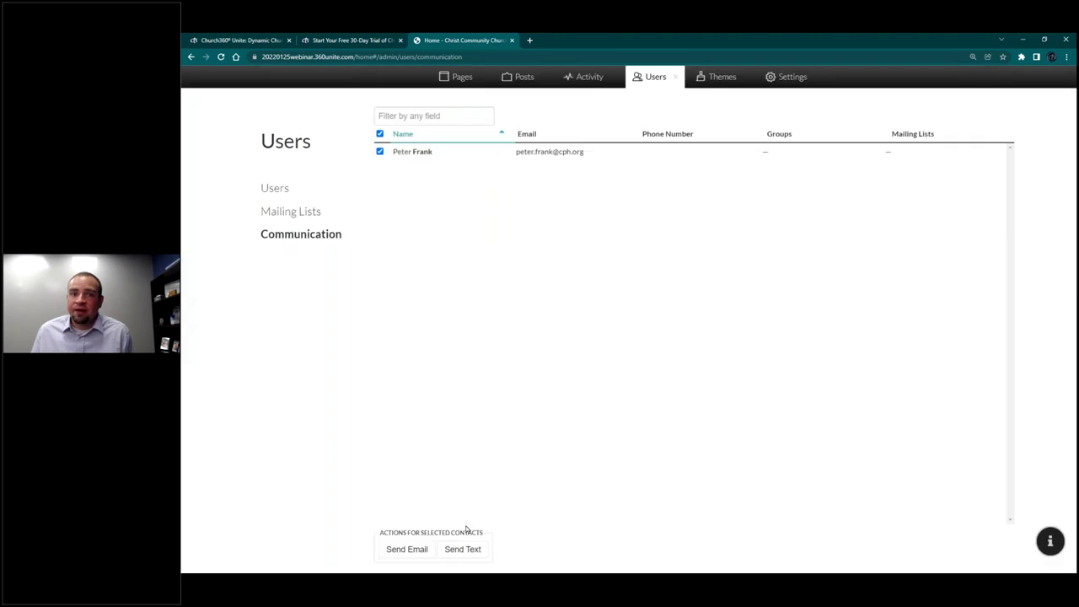
click(414, 550)
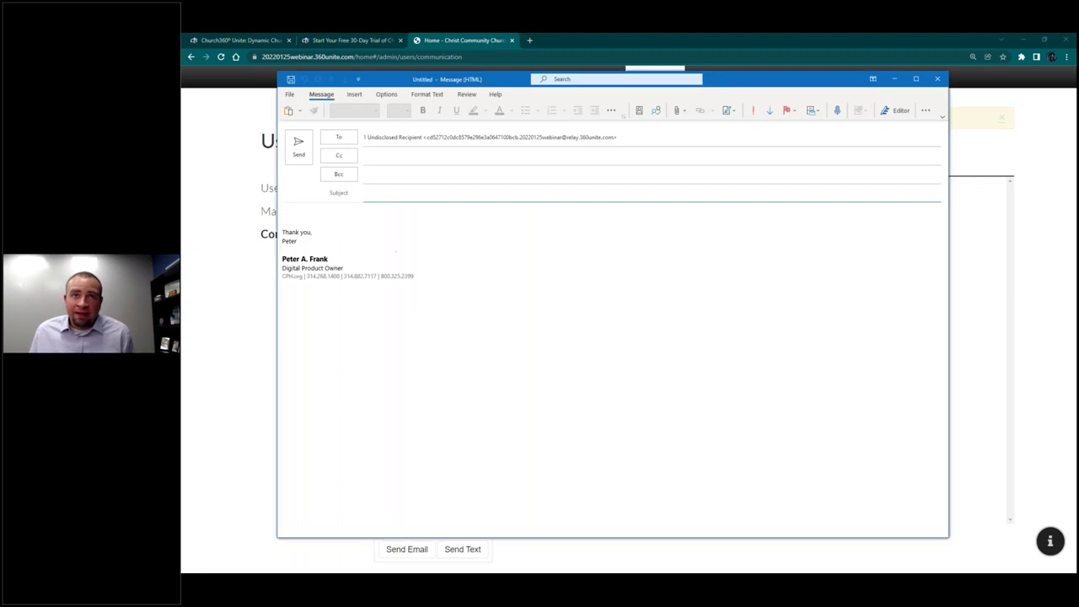
Step: Close the blank Outlook message and discard it without saving
click(938, 78)
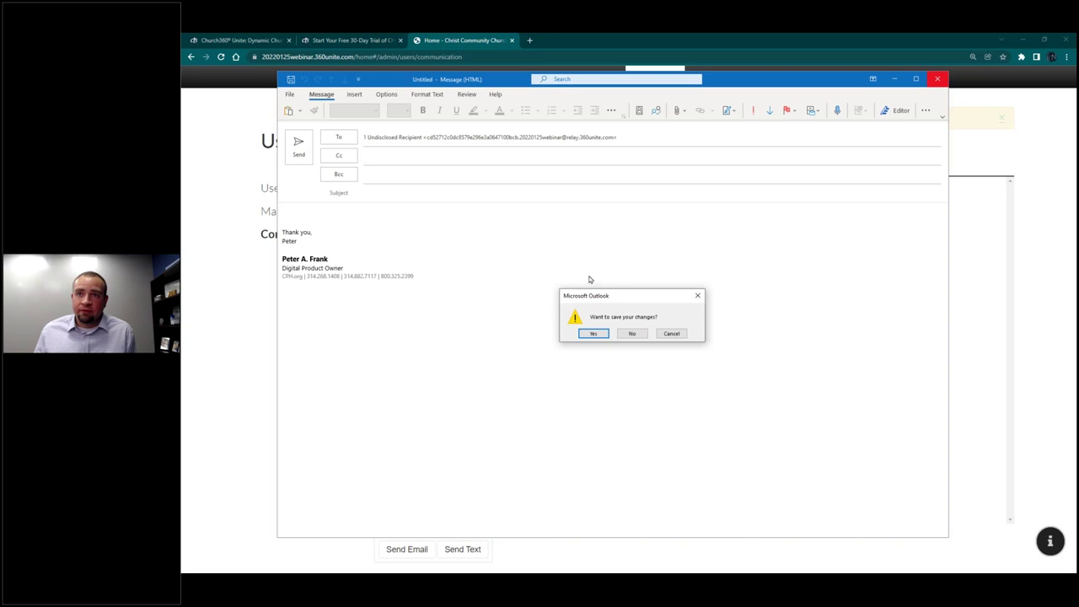
click(633, 333)
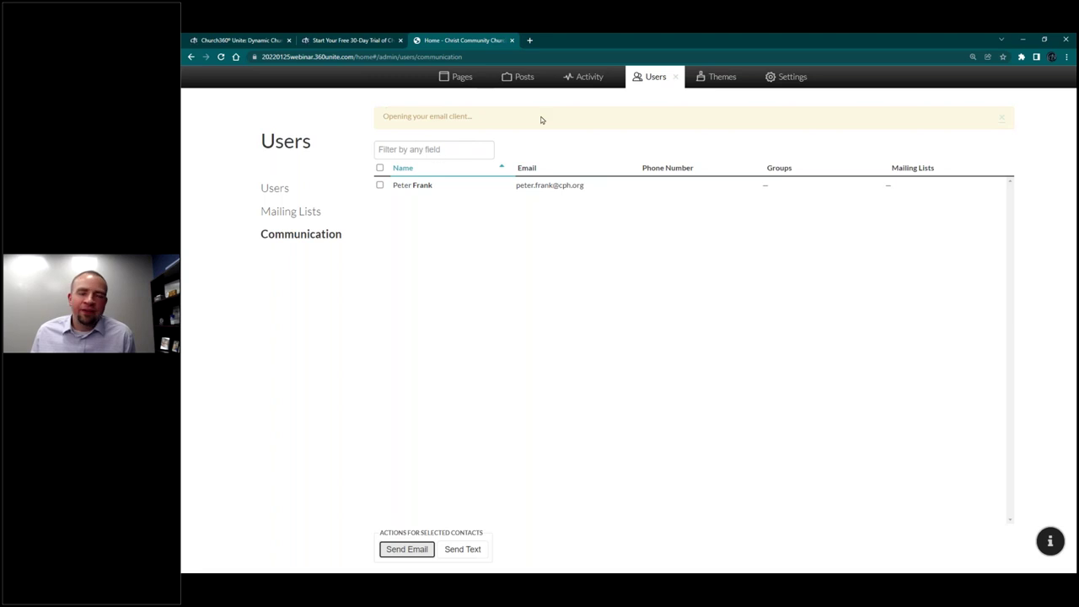
Step: Check the activity log and comments, then view Posts, which reports no posts yet
click(591, 77)
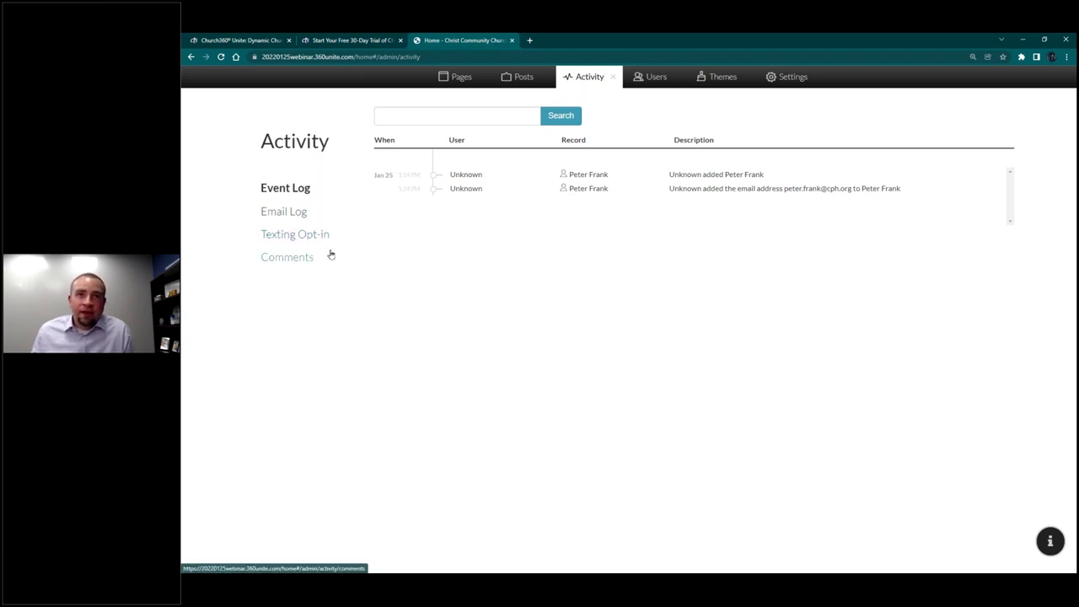
click(292, 259)
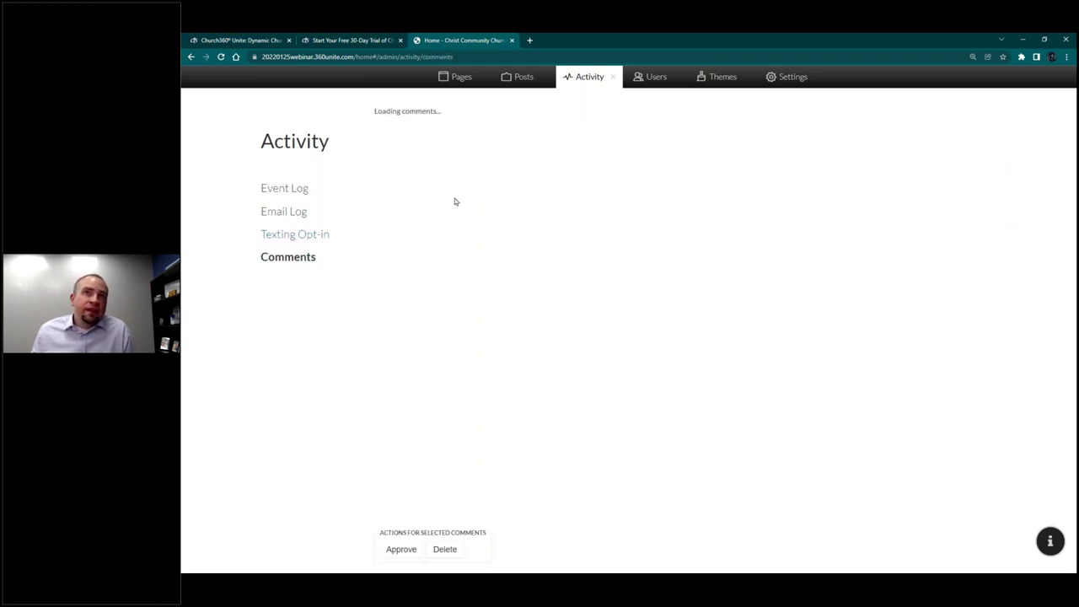
click(516, 76)
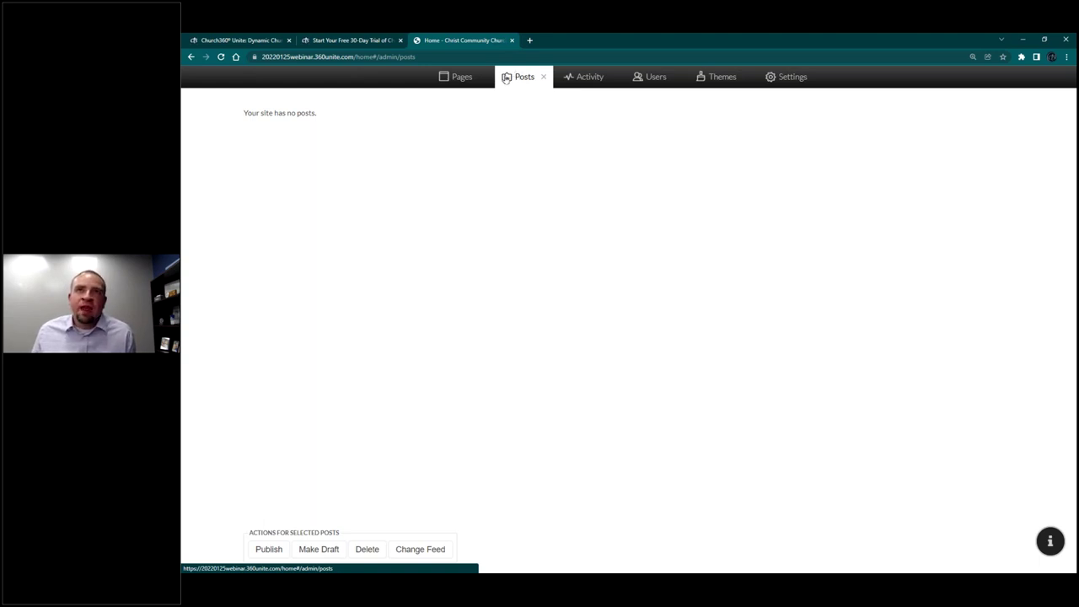
Step: Open the Pages menu editor listing Home, Calendar and Members as active menu items
click(462, 78)
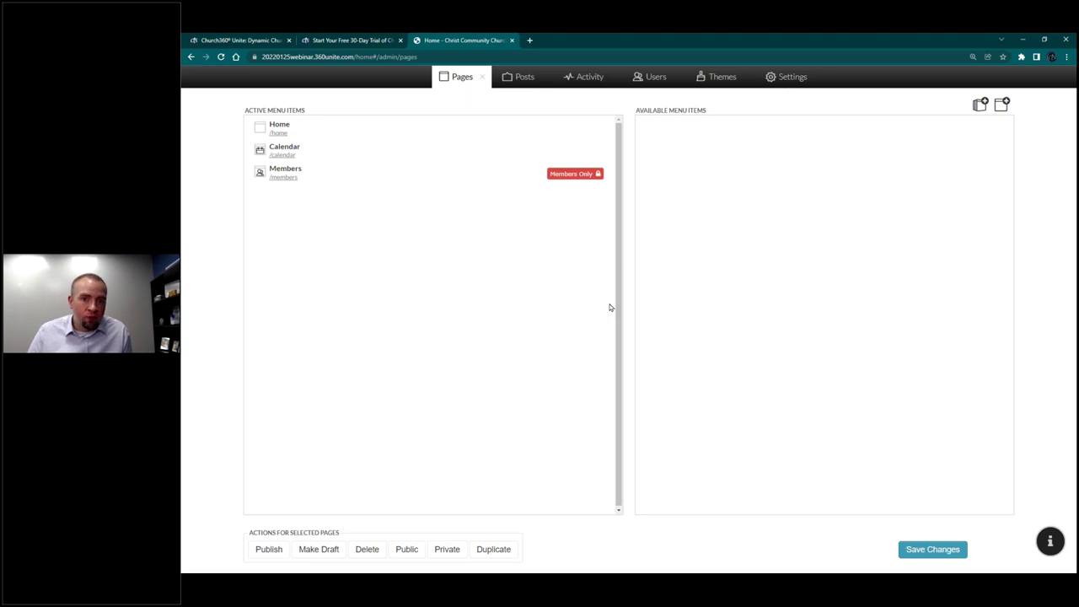
Step: Create a Worship Times page from its template, save it as a draft, and return to the live site
click(1002, 104)
click(573, 199)
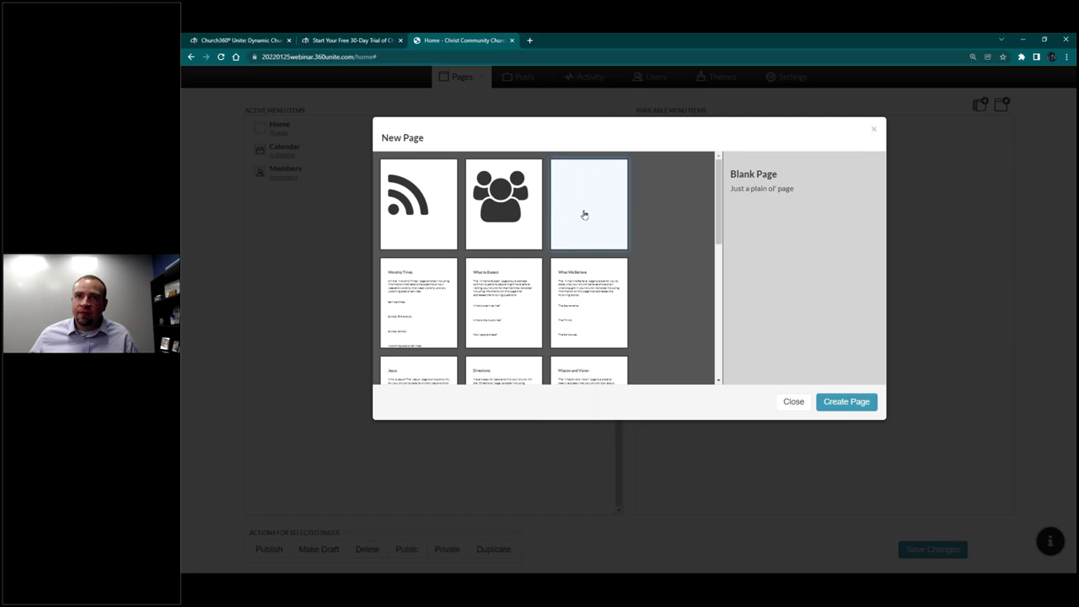
mouse_move(718, 228)
mouse_down()
mouse_move(724, 360)
mouse_move(719, 226)
mouse_up()
click(414, 287)
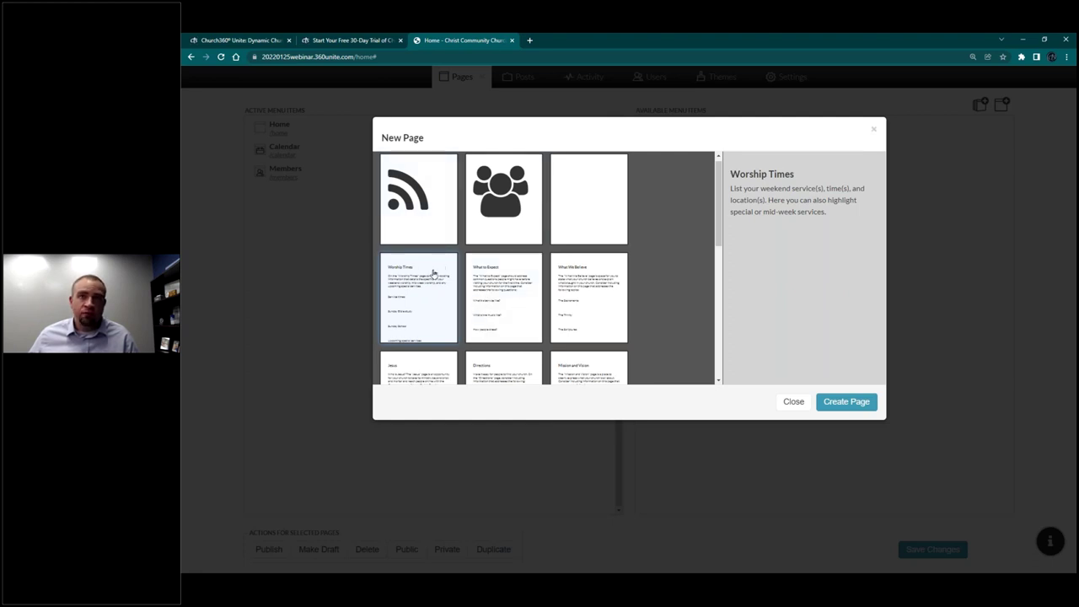
click(854, 402)
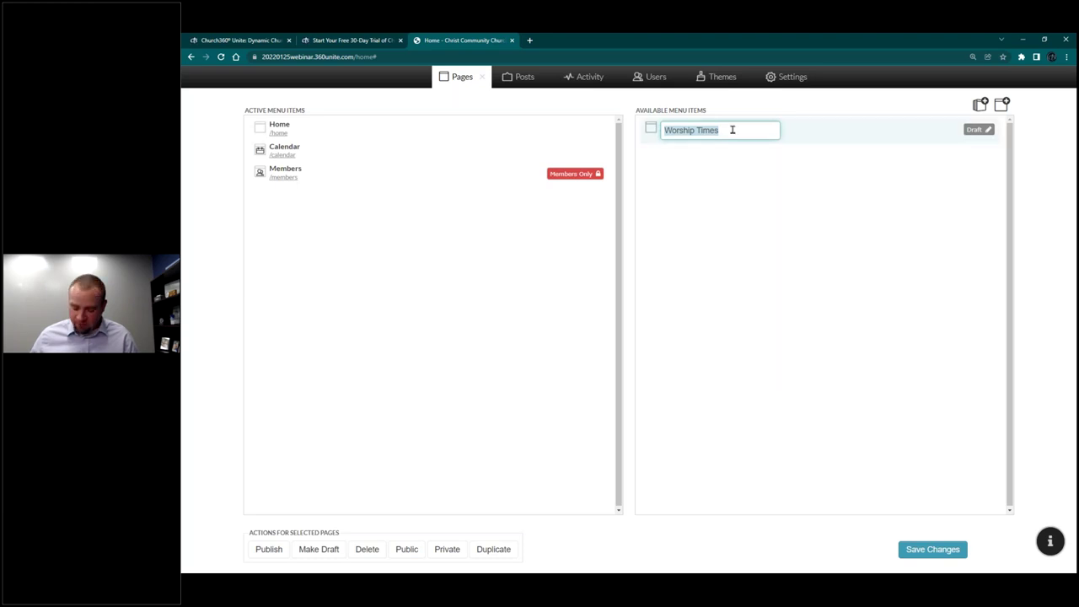
key(Return)
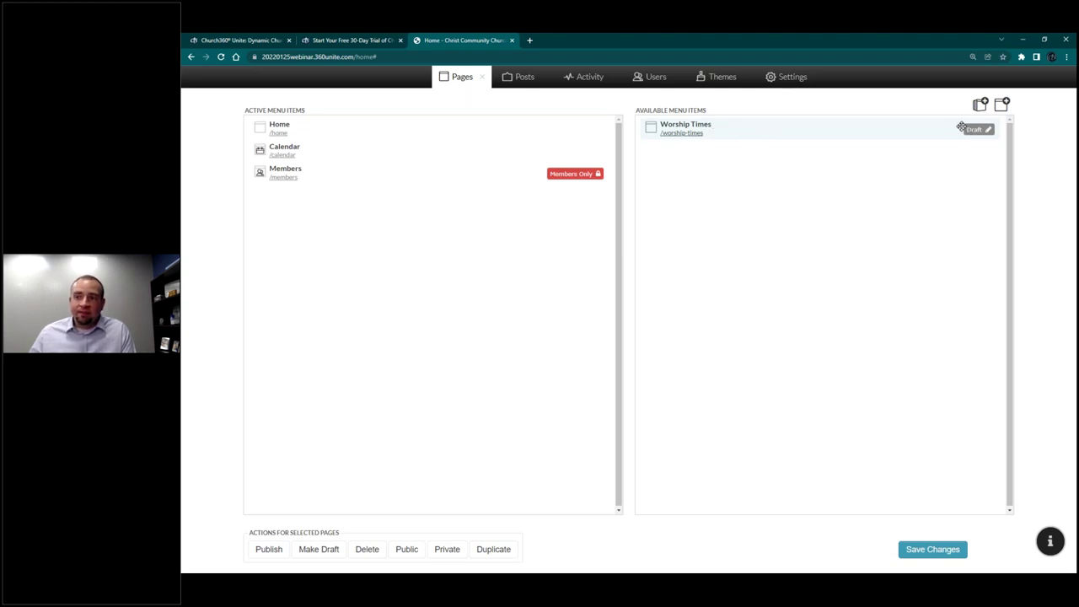
click(925, 550)
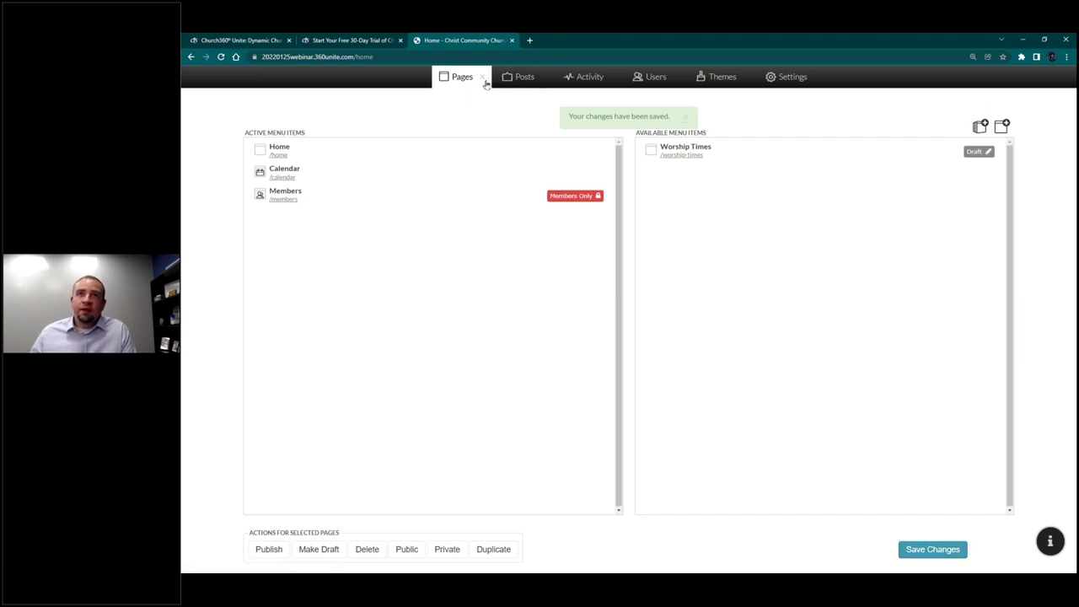
click(484, 79)
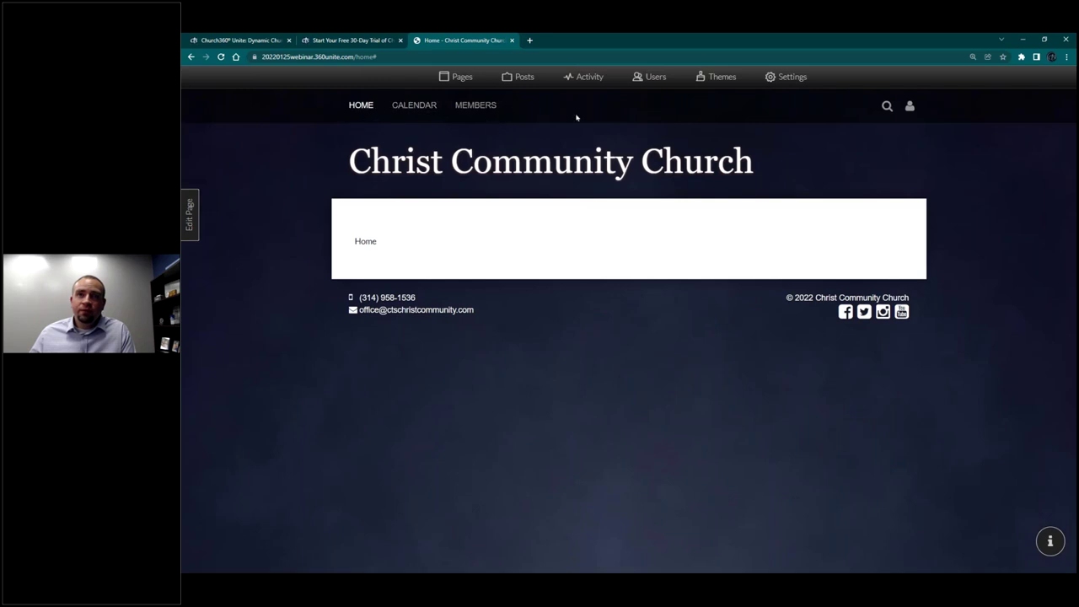
Step: Drag Worship Times into the active menu items and save the menu
click(461, 81)
drag(682, 127, 316, 200)
click(921, 550)
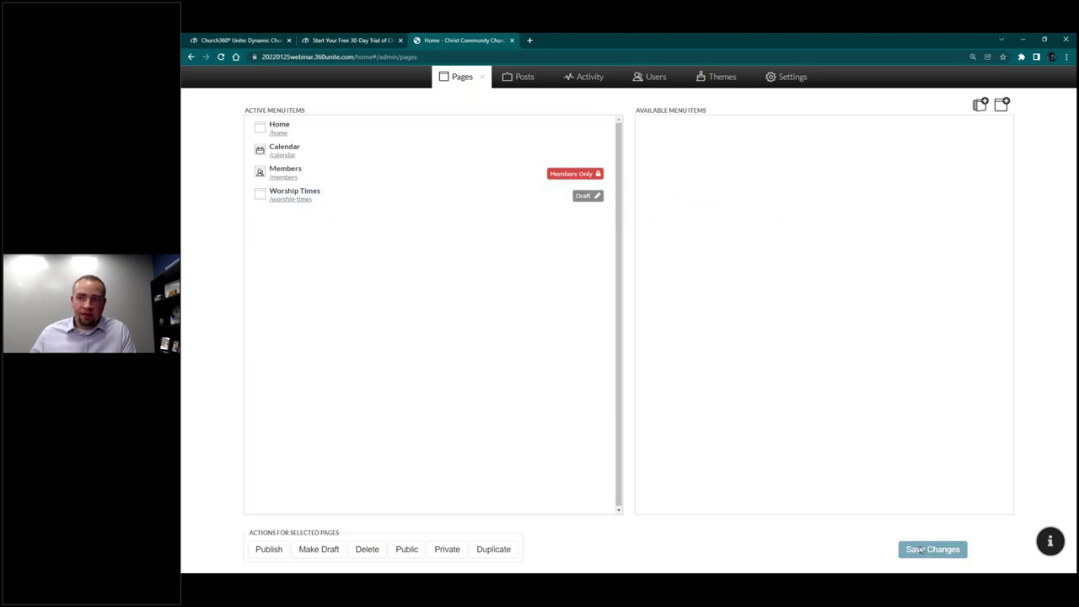
click(483, 79)
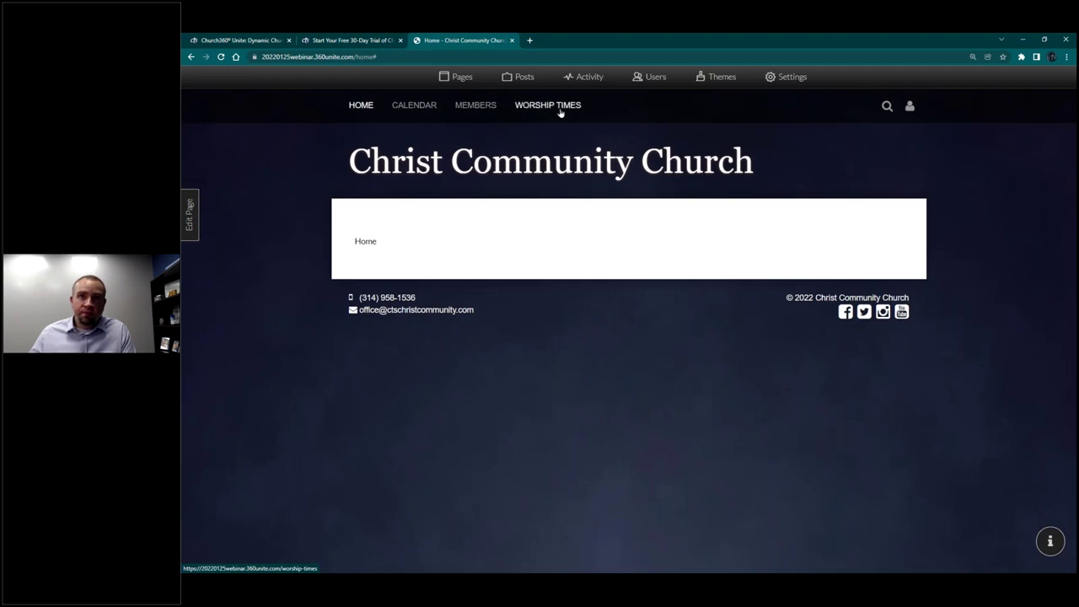
Step: Publish Worship Times as a public page, save, and open it on the live site
click(460, 88)
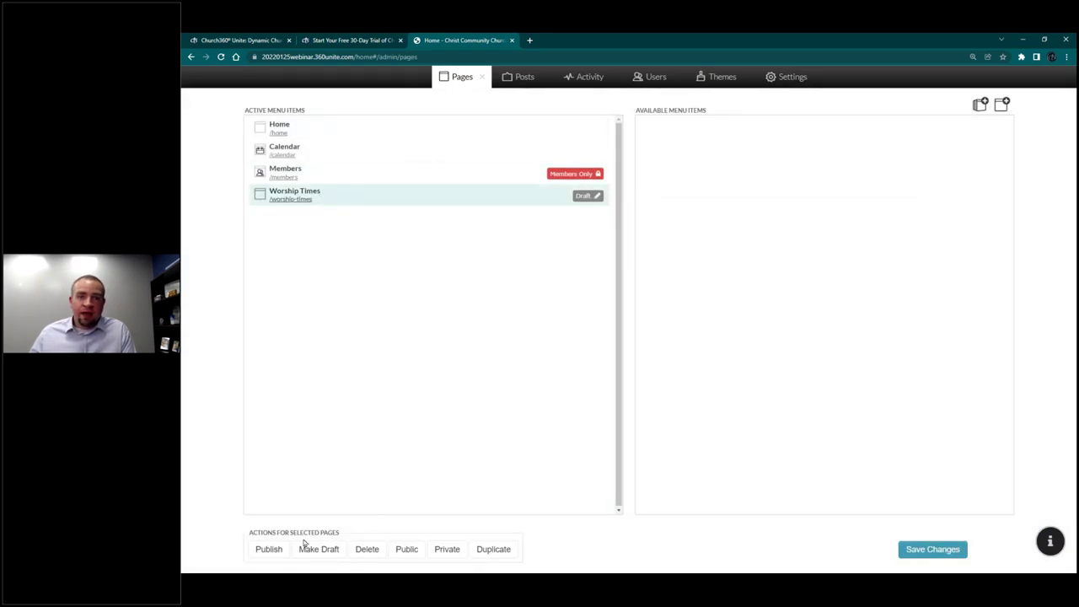
click(266, 553)
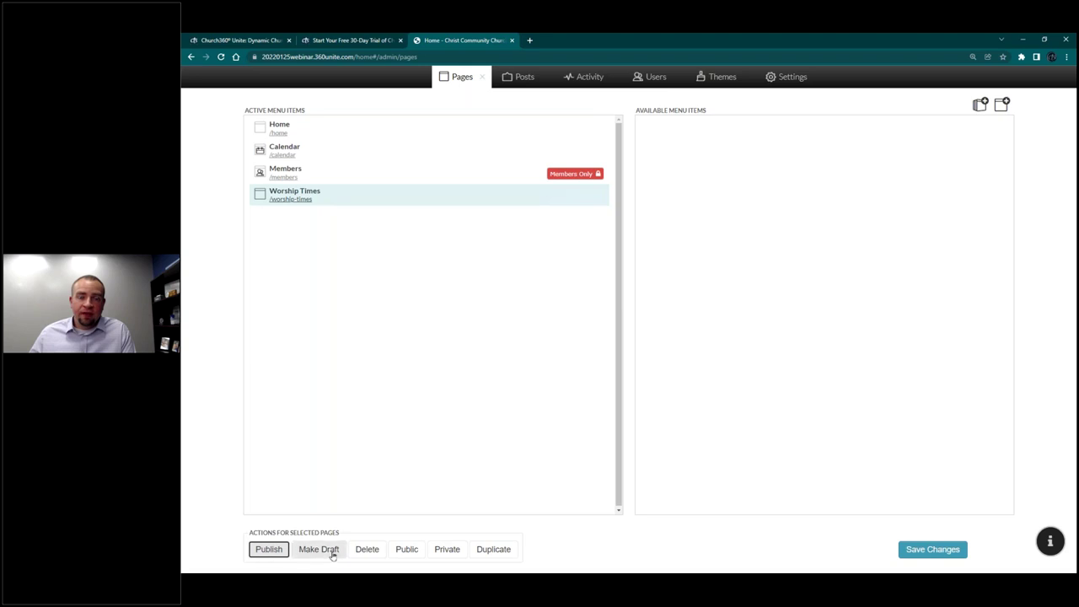
click(443, 553)
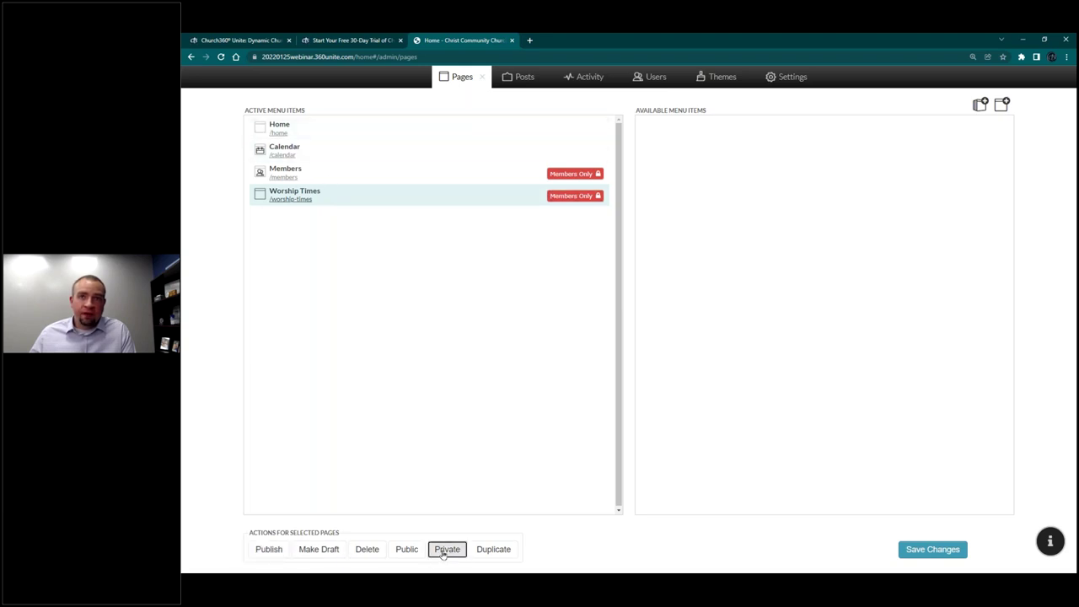
click(425, 552)
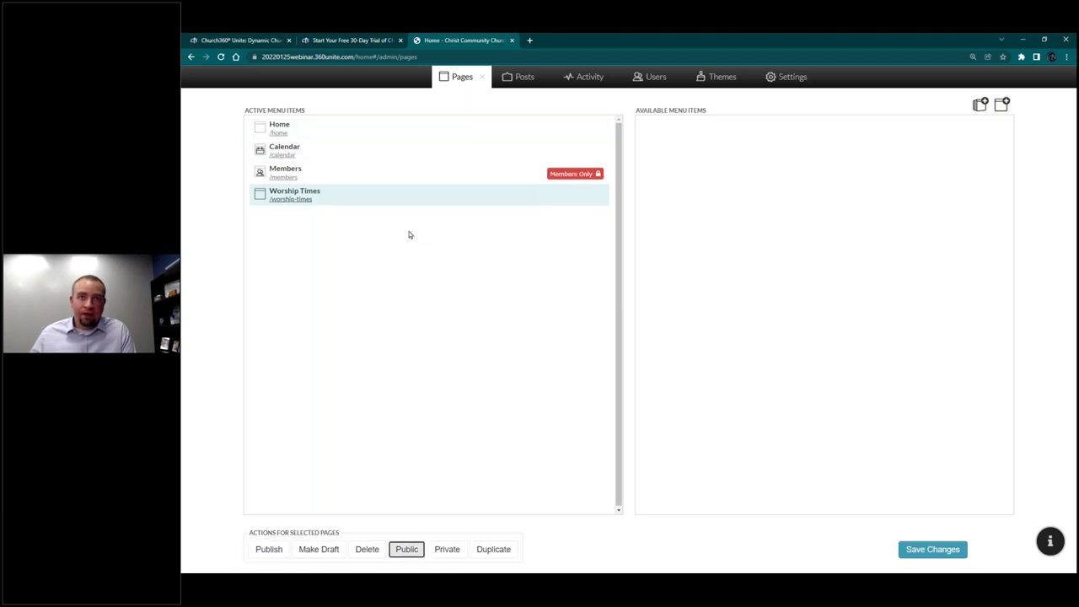
click(928, 555)
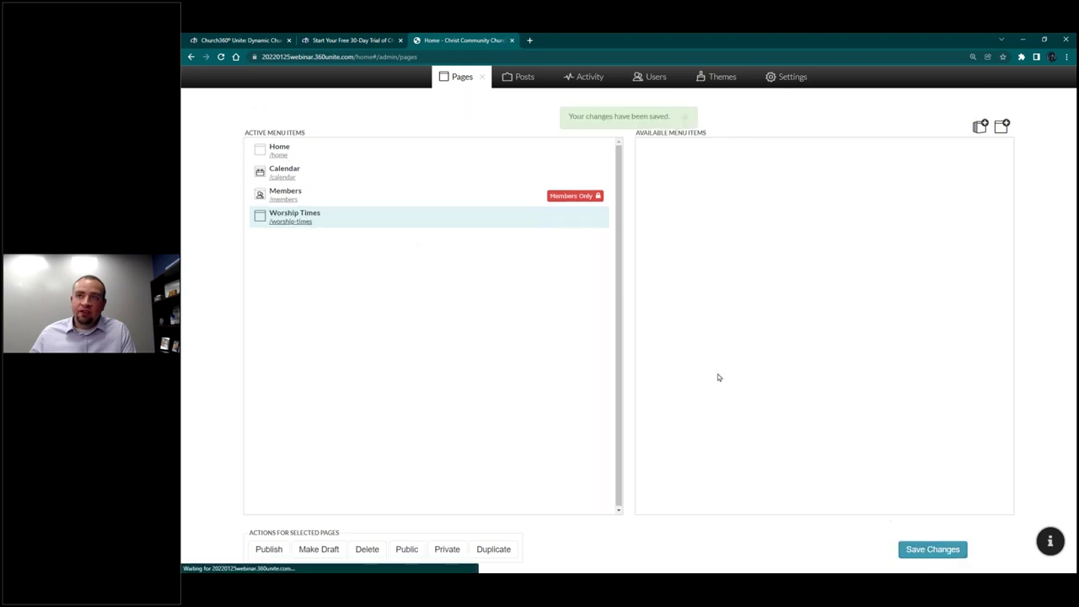
click(481, 80)
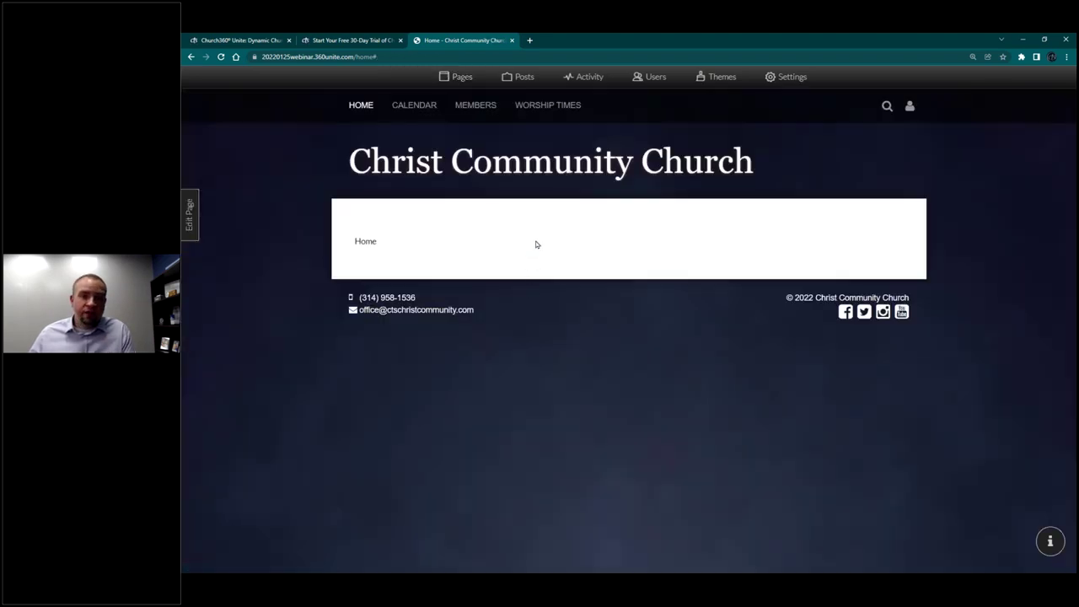
click(544, 110)
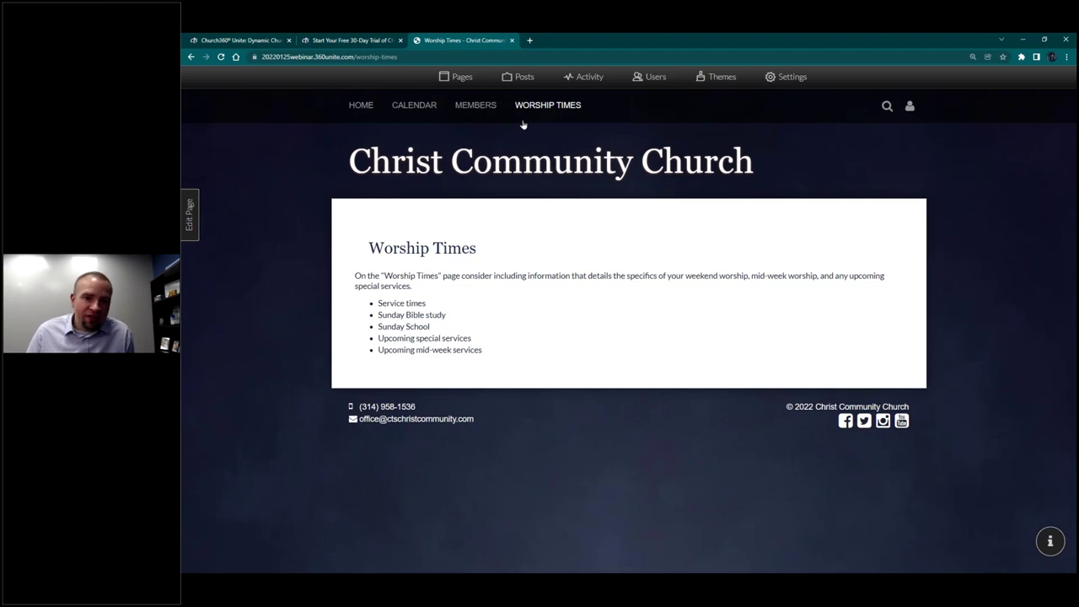
Step: Move Worship Times below Home, add an 'I'm New' category after Home, and nest Worship Times beneath it
click(454, 81)
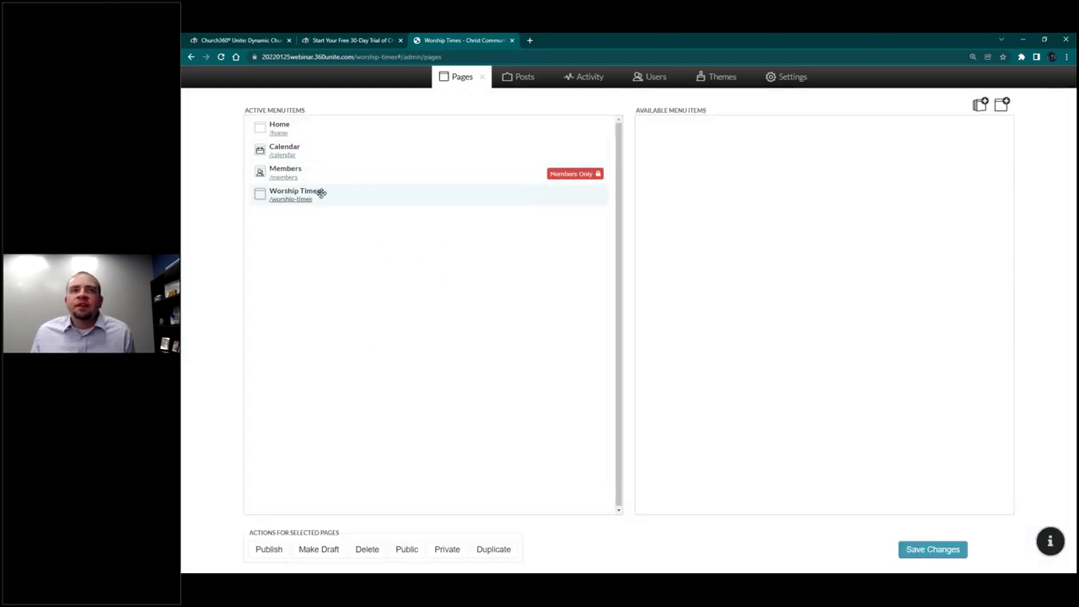
drag(325, 190, 321, 142)
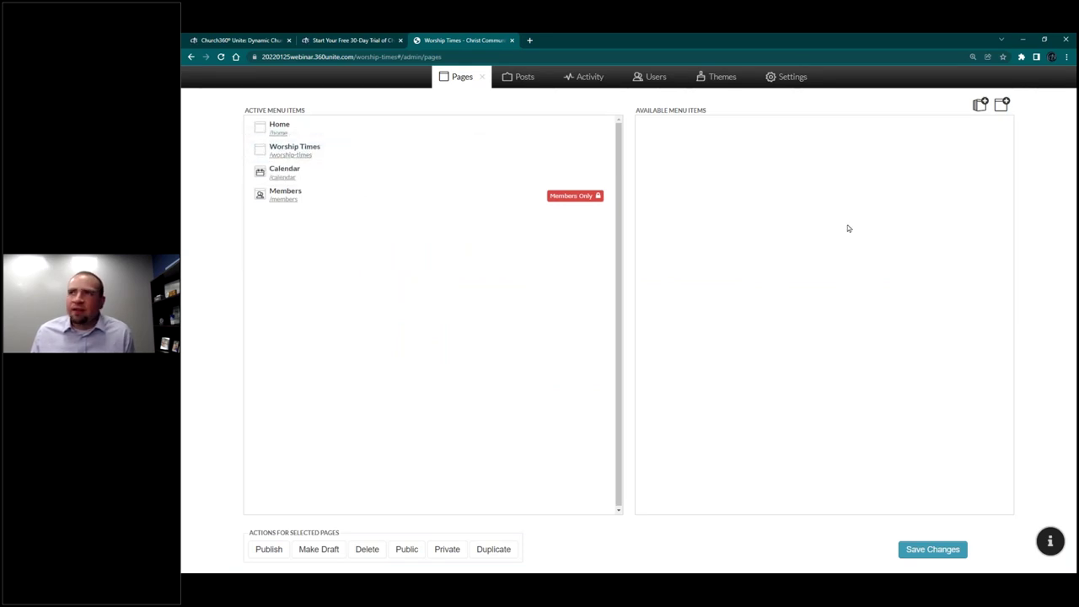
click(980, 111)
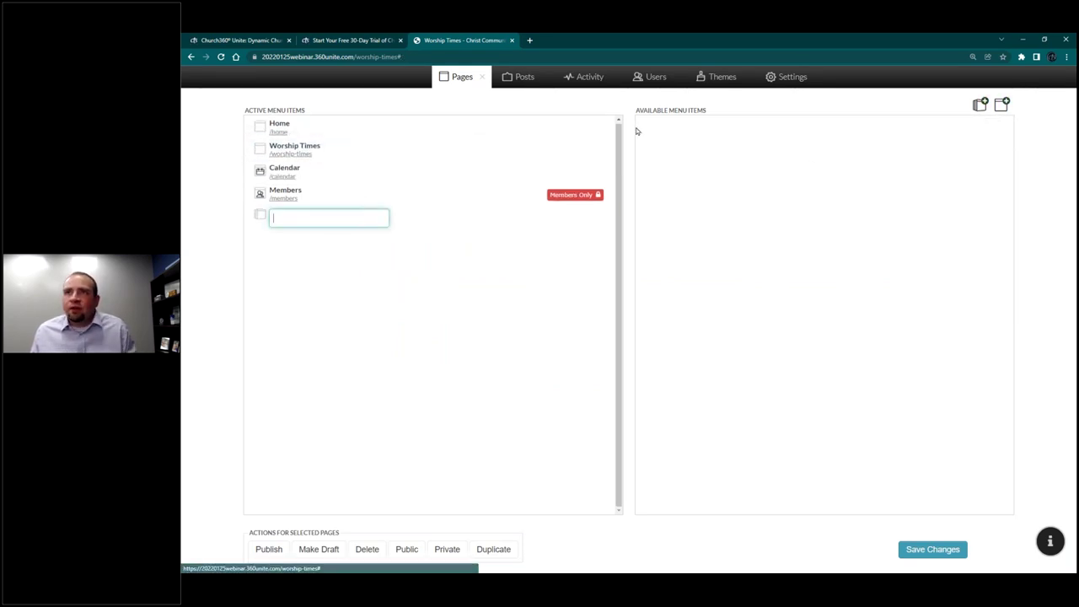
text(I'm New)
key(Return)
drag(338, 217, 352, 148)
drag(298, 172, 363, 144)
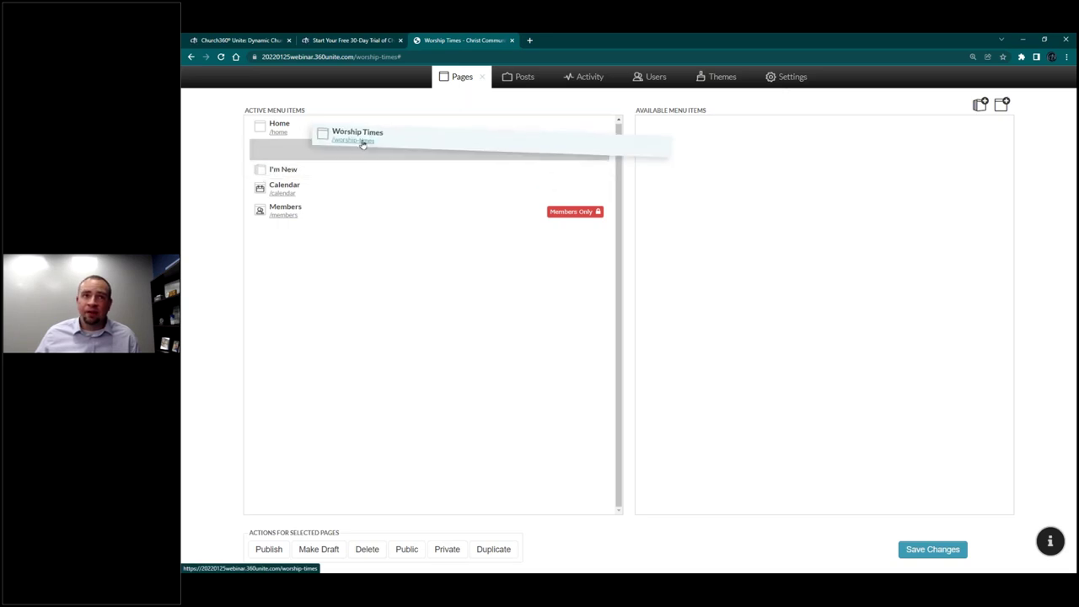
drag(363, 144, 299, 177)
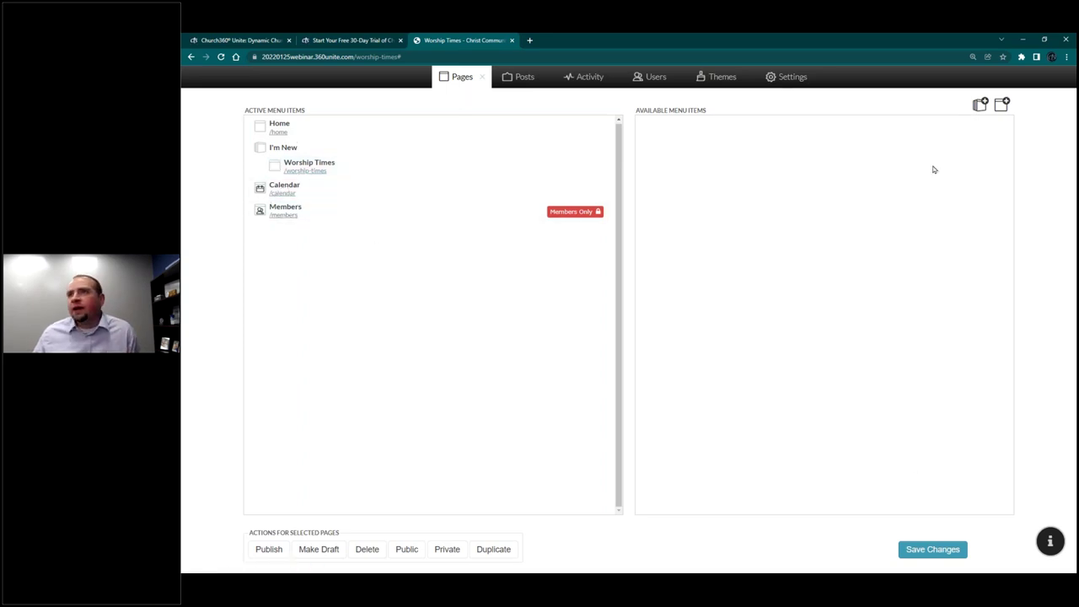
Step: Create the What to Expect and What We Believe pages from their templates
click(1002, 103)
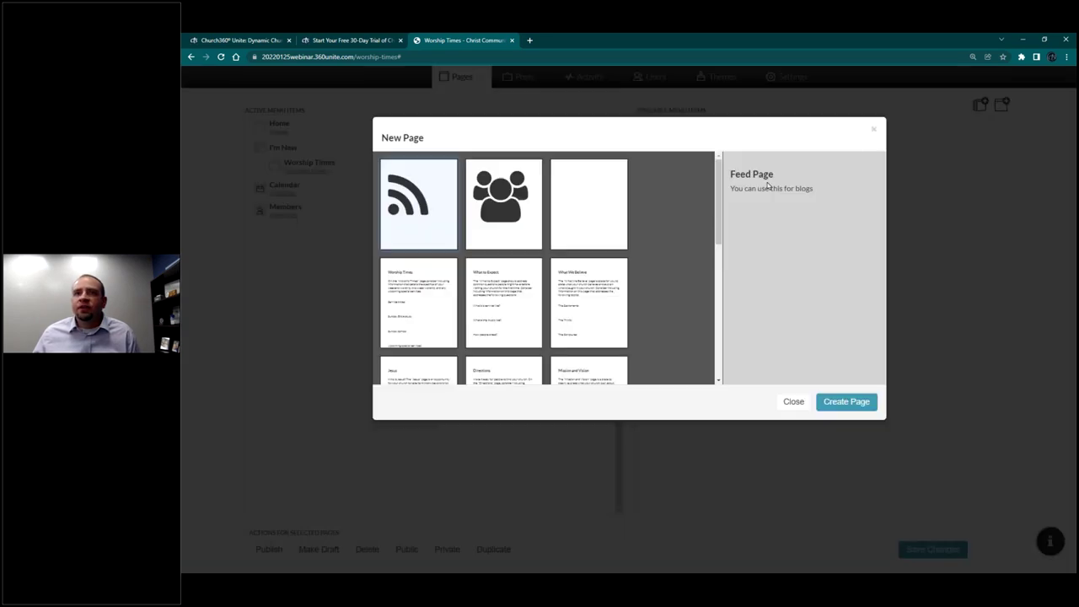
click(509, 287)
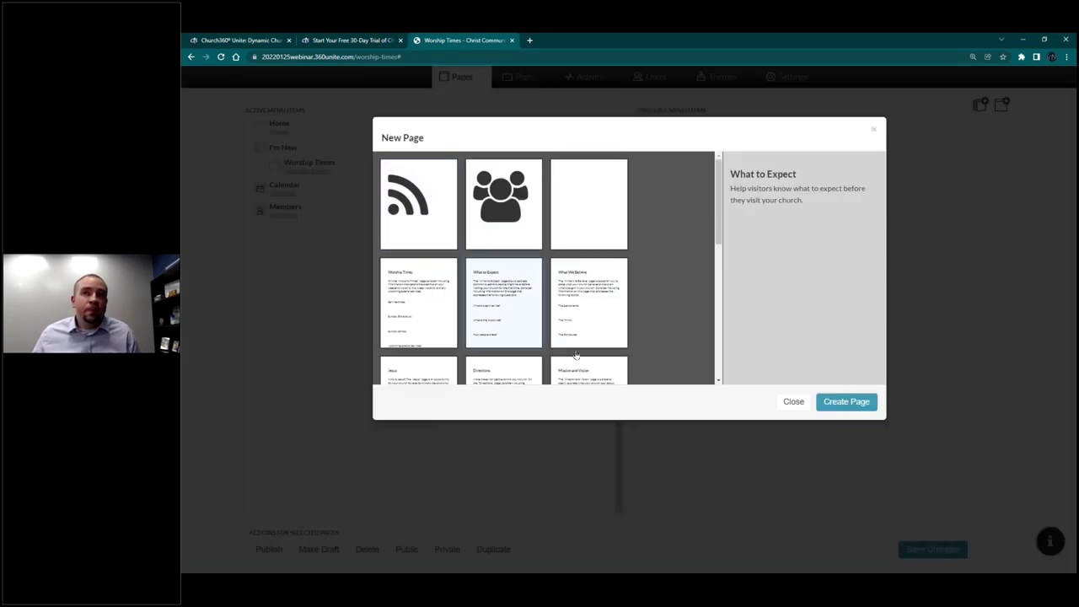
click(841, 402)
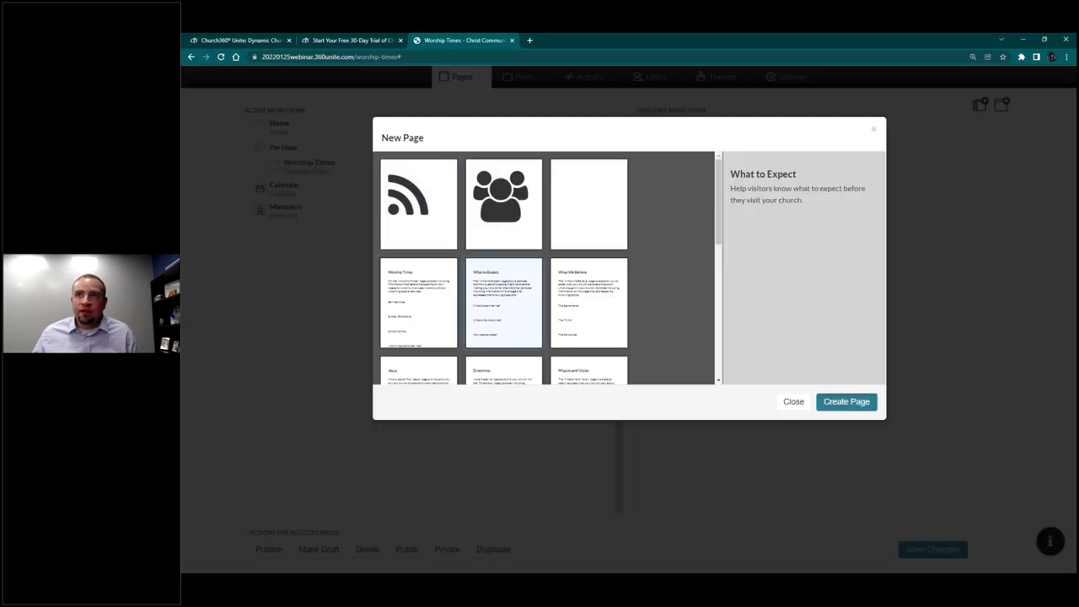
key(Return)
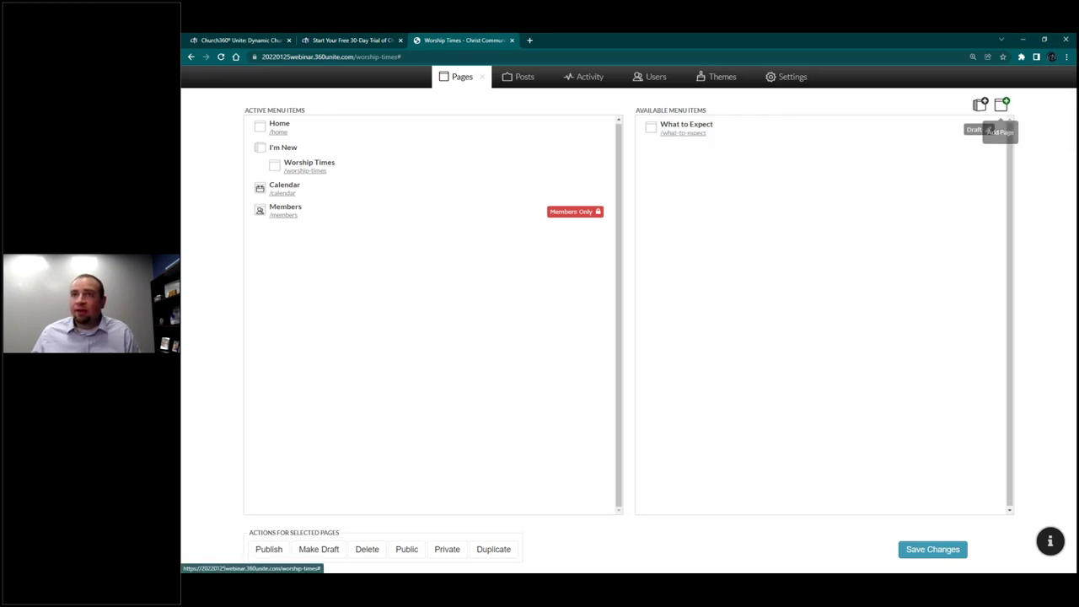
click(1001, 104)
click(584, 297)
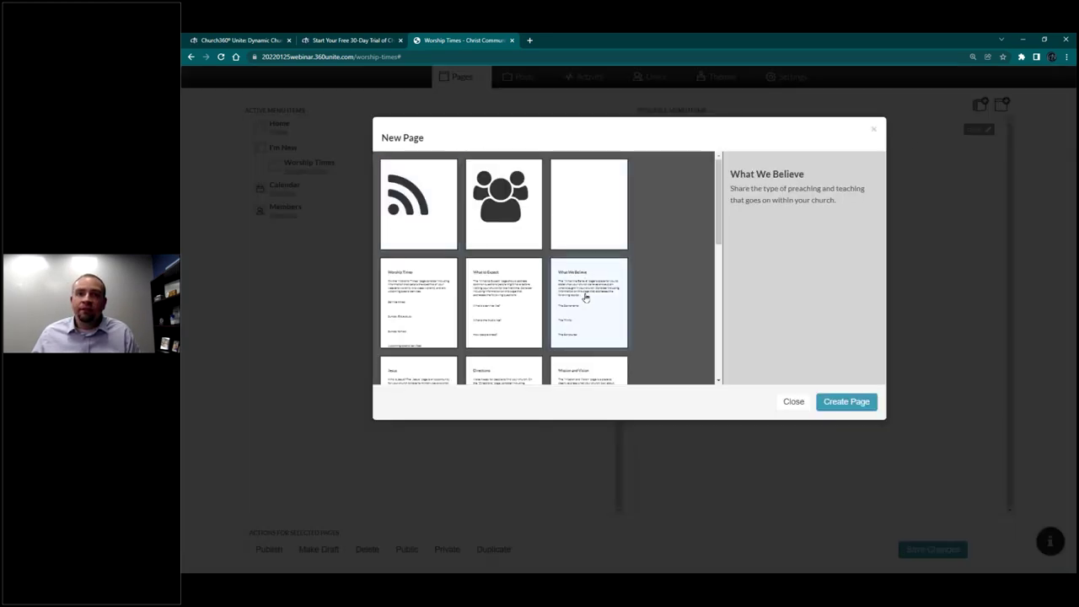
click(846, 401)
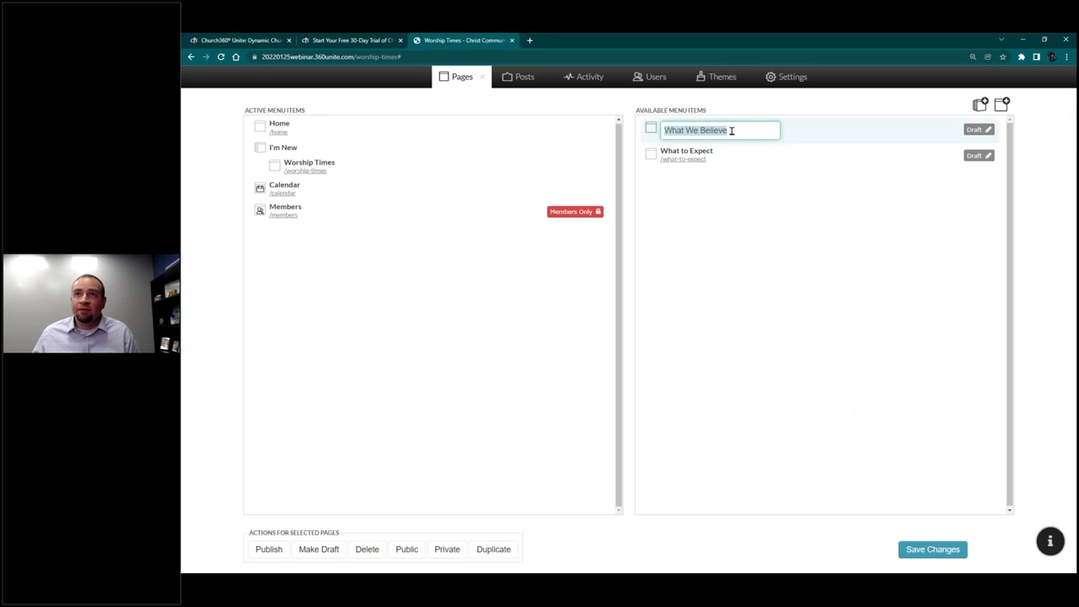
key(Return)
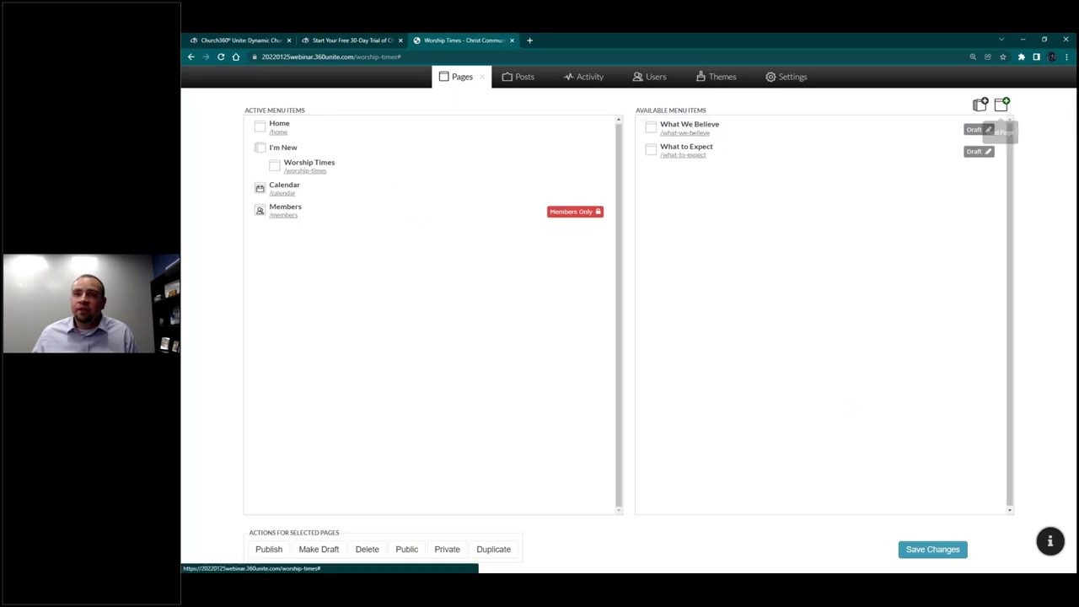
Step: Create a page from the Jesus template named 'Who is Jesus?'
click(1004, 105)
drag(722, 241, 713, 316)
scroll(714, 317, up, 1)
click(425, 214)
click(846, 401)
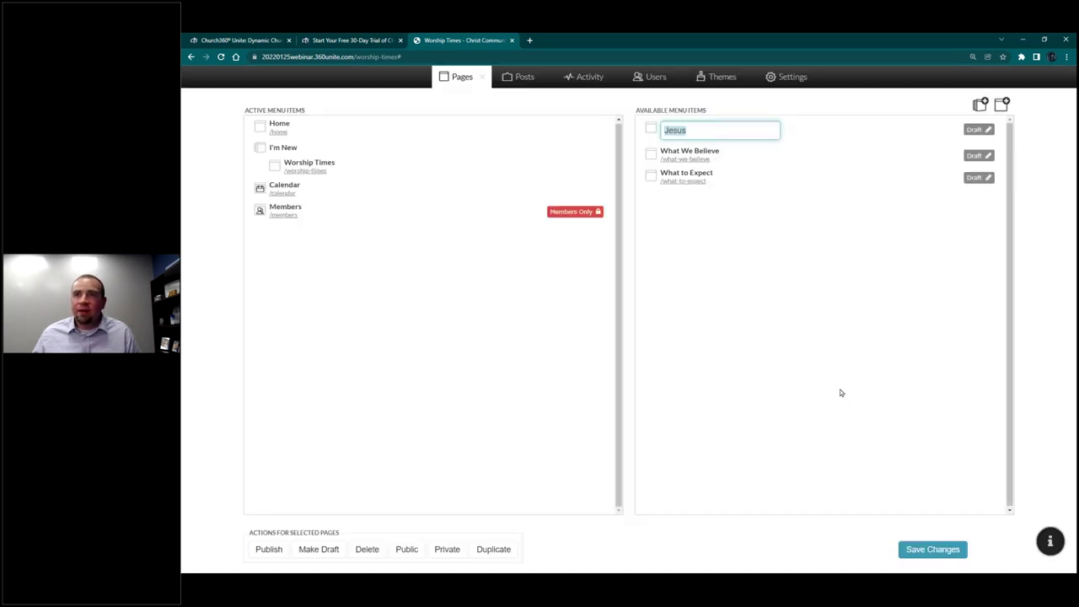
text(Wh)
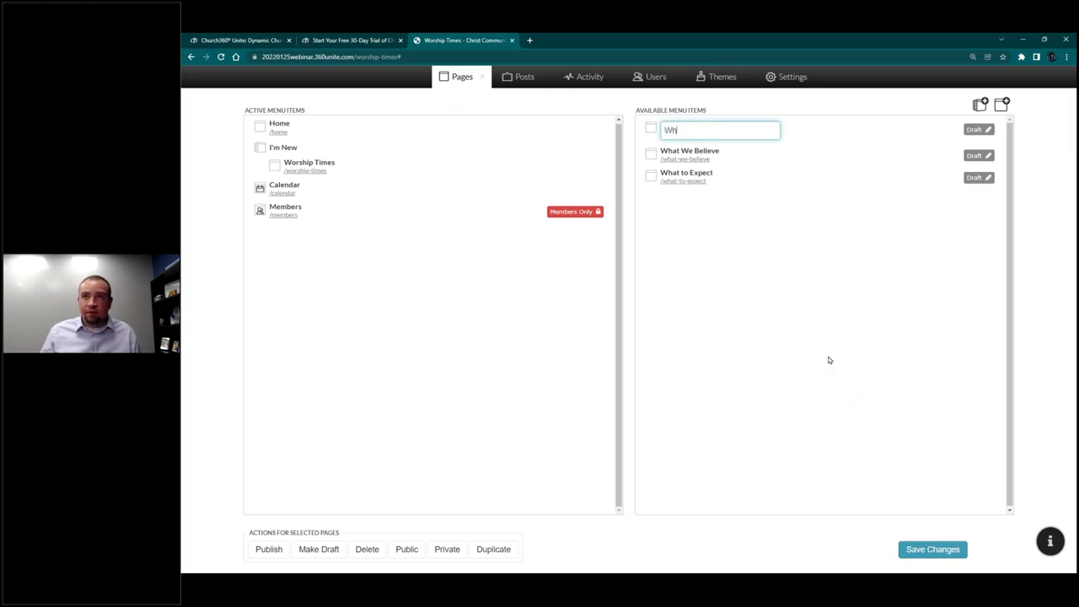
text(o is Jesus?)
key(Return)
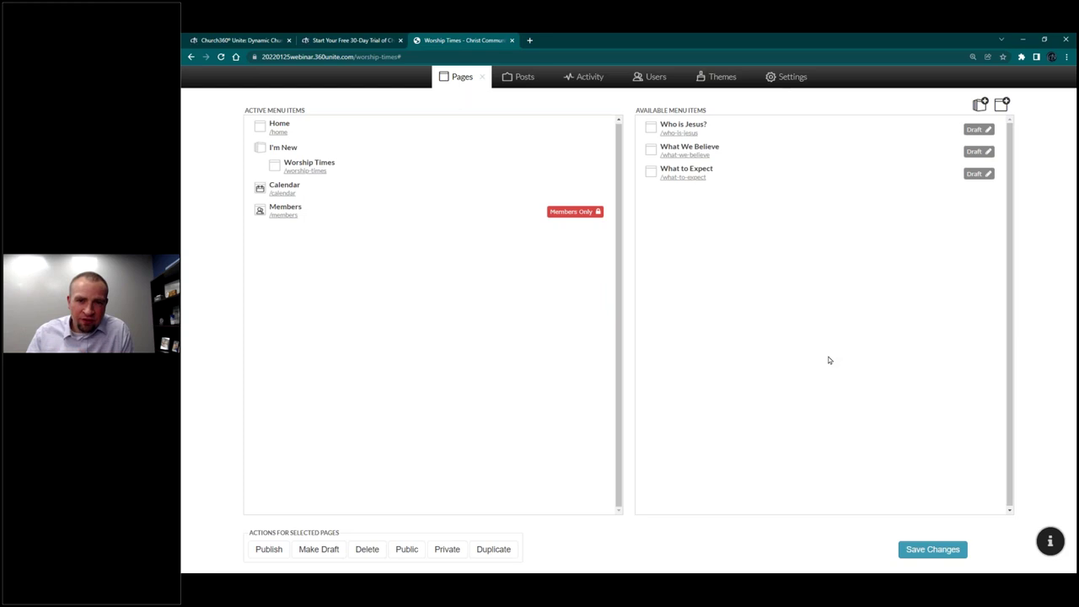
Step: Nest What to Expect, What We Believe and Who is Jesus? under Worship Times in the menu
drag(703, 171, 384, 187)
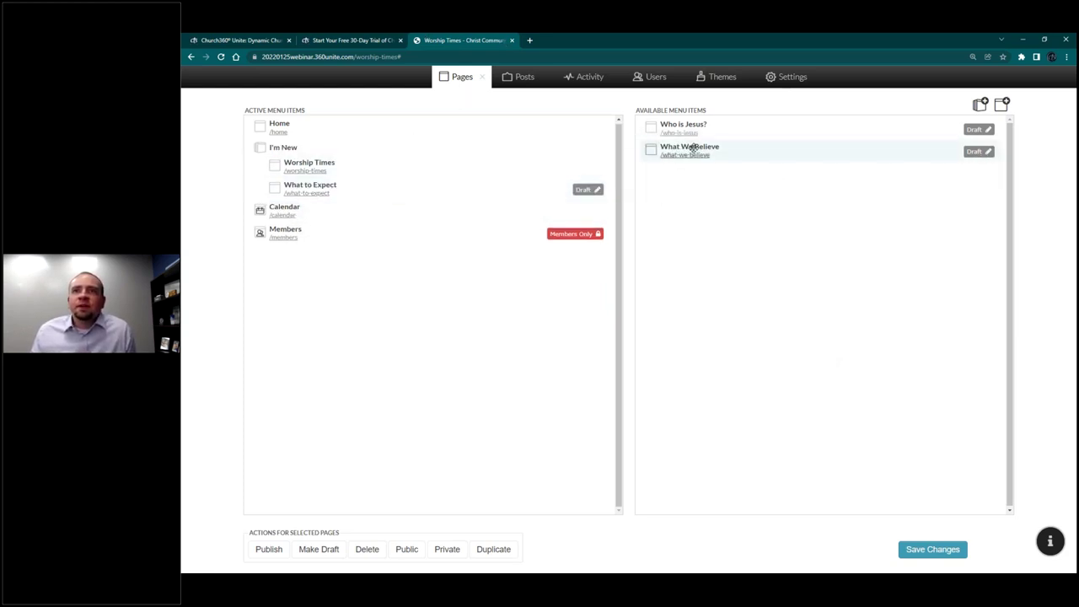
drag(691, 147, 417, 211)
drag(658, 128, 380, 236)
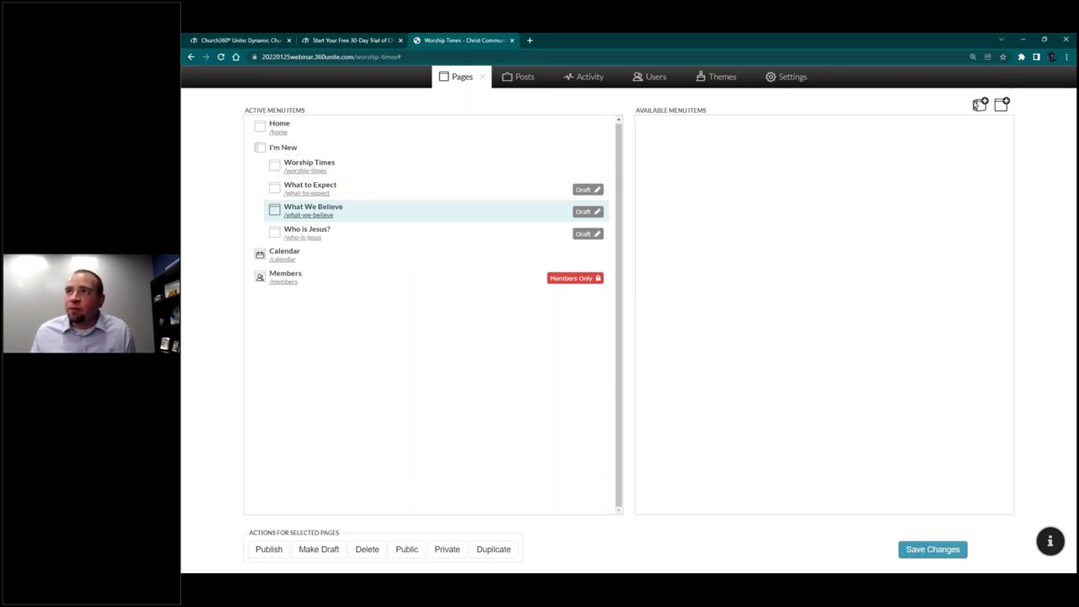
Step: Add an About Us menu heading and place it above Calendar
click(981, 104)
text(About Us)
key(Return)
drag(337, 299, 339, 251)
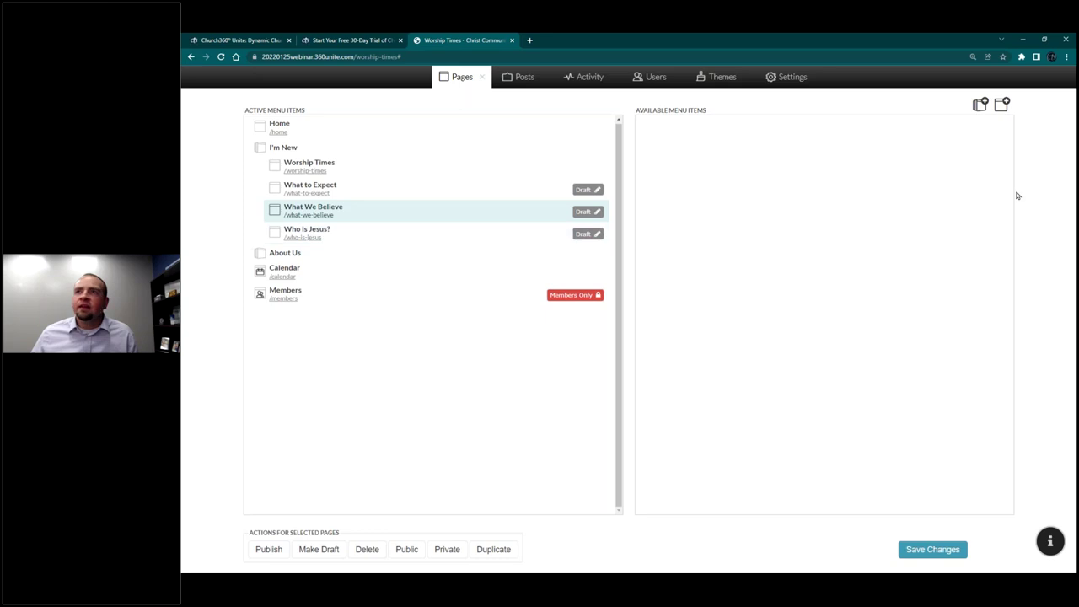
Step: Create Mission and Vision, Our Staff and Contact Us pages from their templates
click(1002, 105)
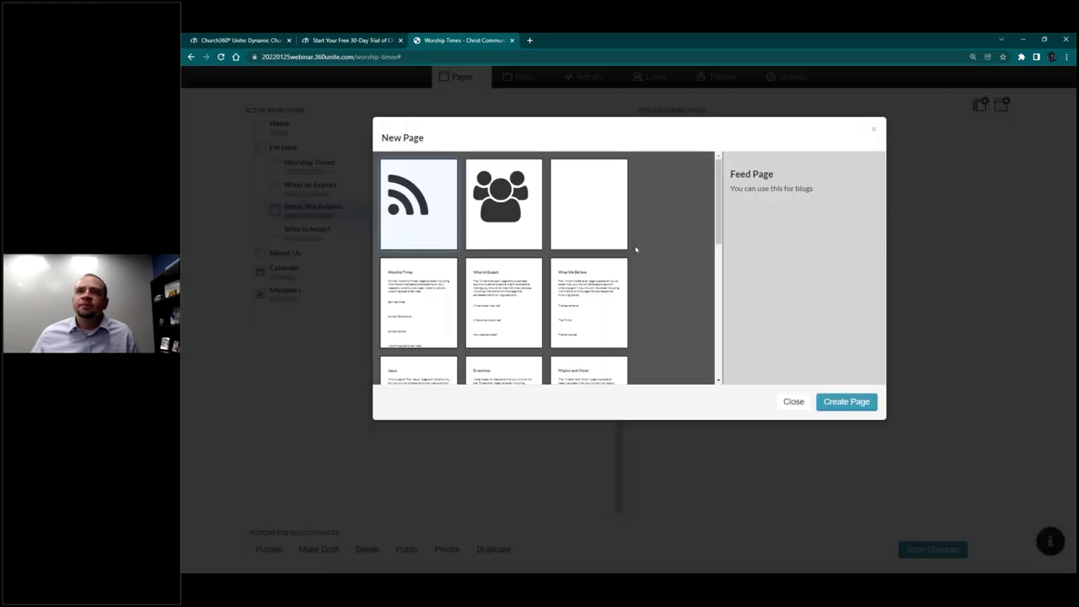
scroll(675, 261, down, 1)
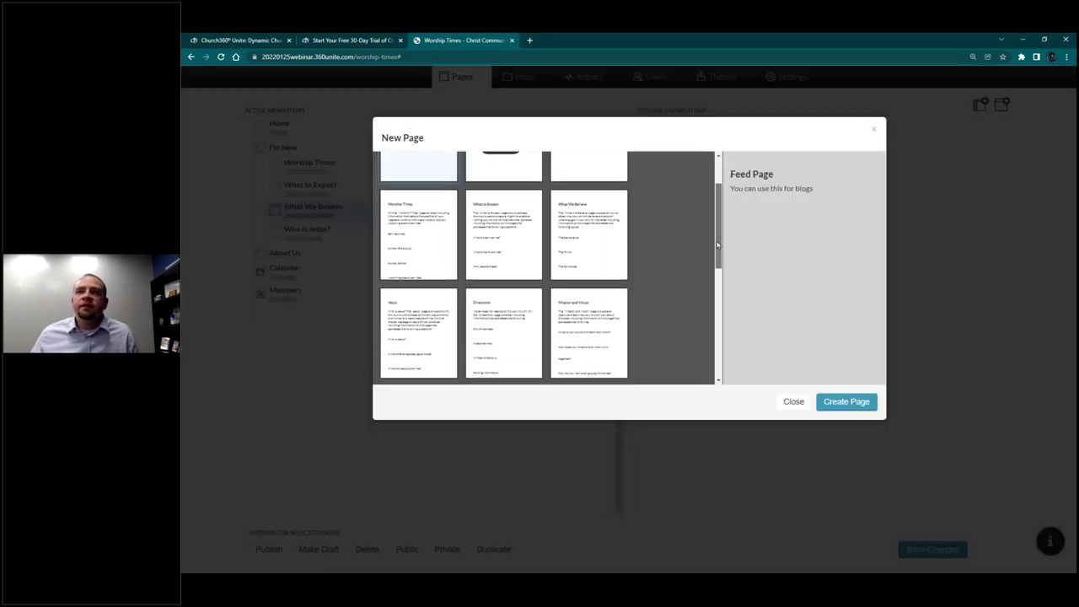
click(606, 296)
click(847, 401)
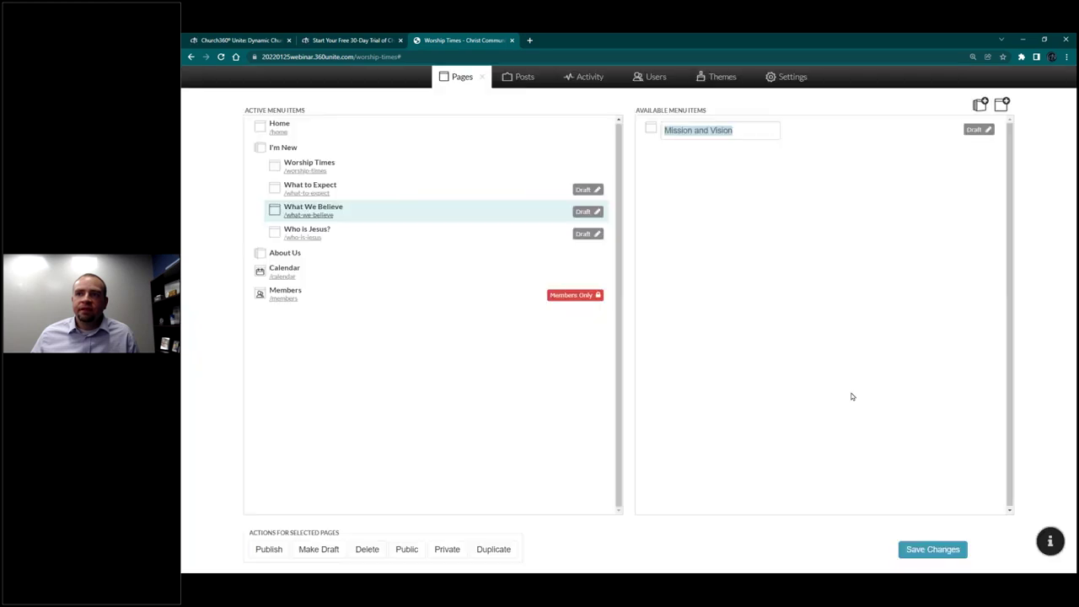
click(831, 354)
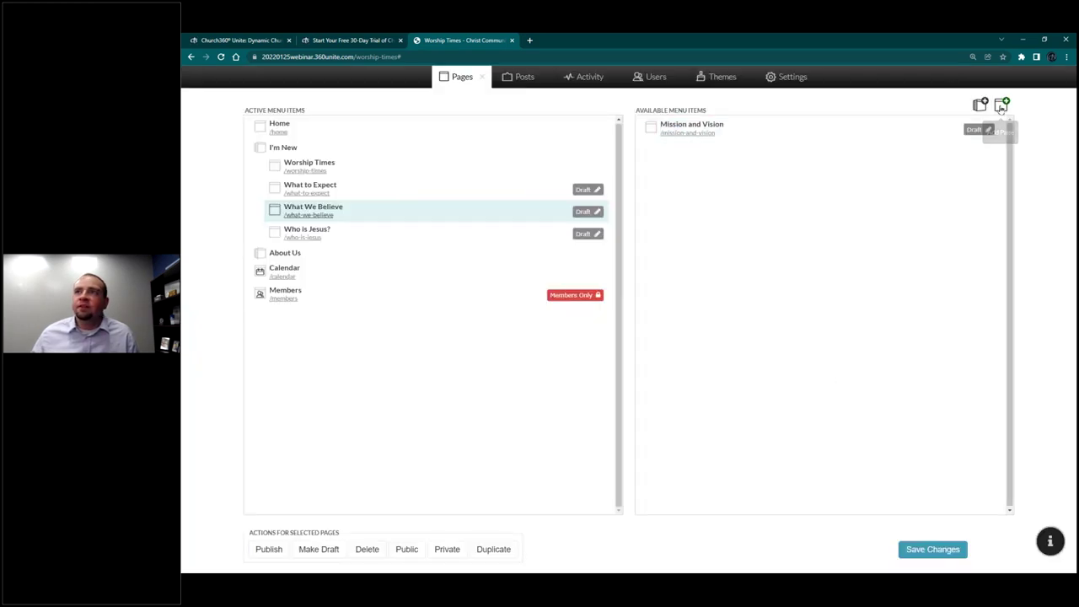
click(1002, 105)
scroll(491, 297, down, 2)
click(516, 331)
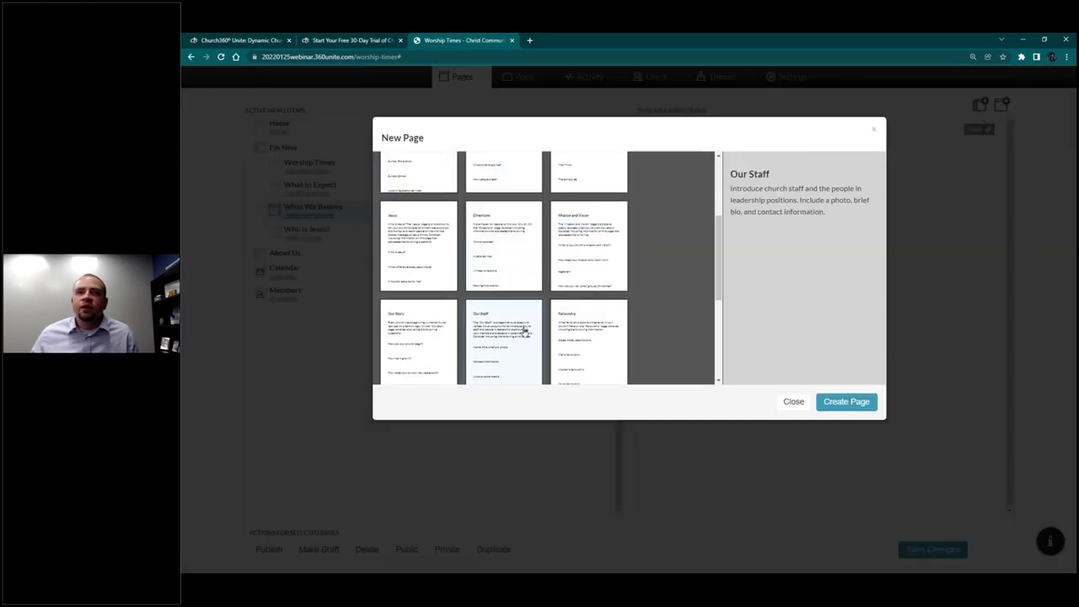
click(846, 401)
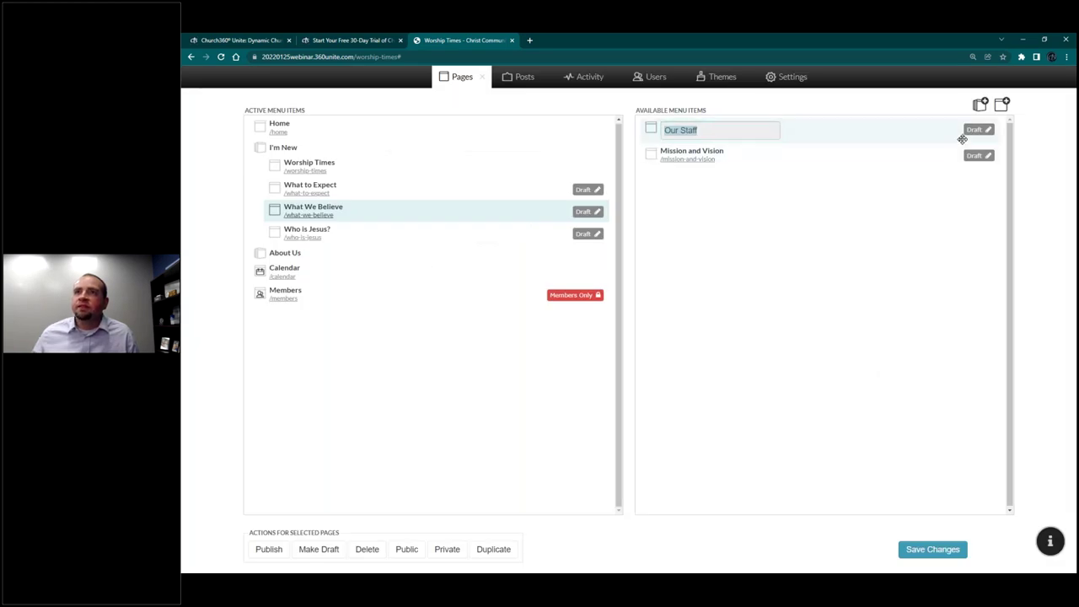
click(959, 137)
click(1001, 104)
scroll(498, 293, down, 3)
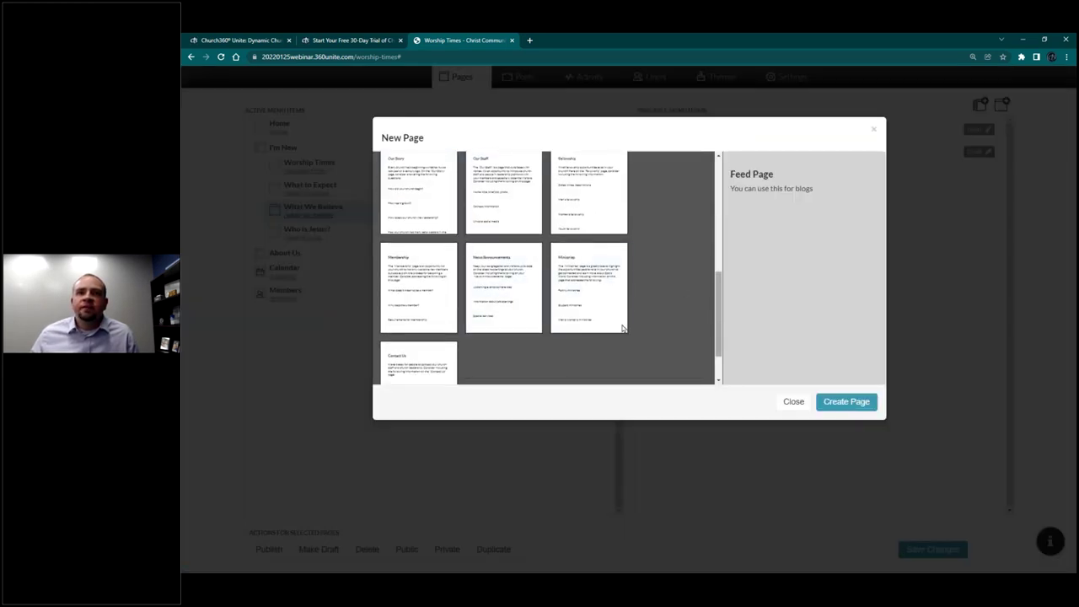
click(413, 360)
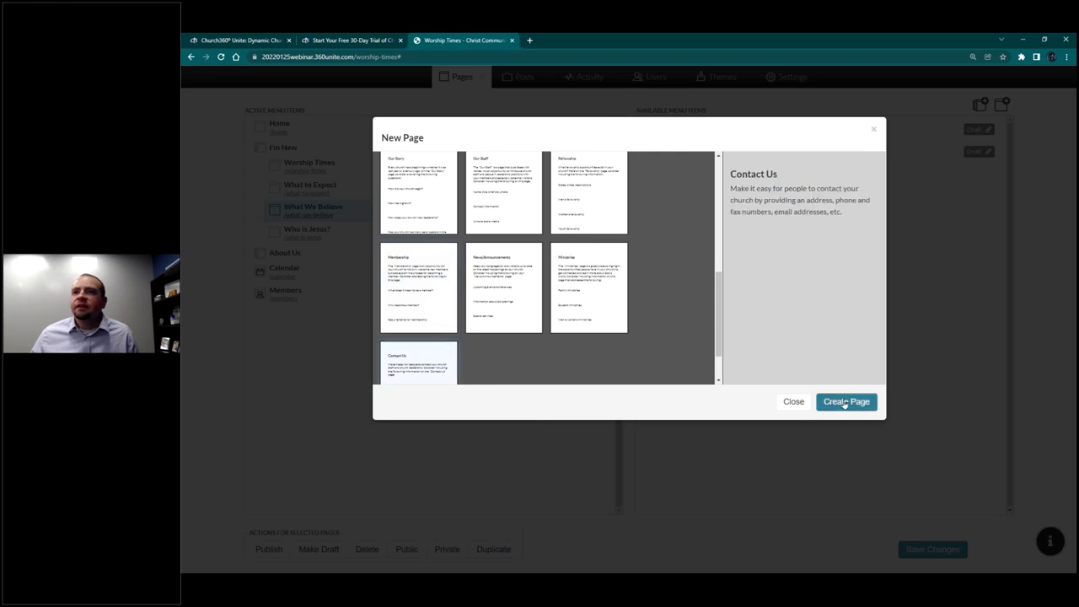
click(845, 402)
Step: Nest Mission and Vision, Our Staff and Contact Us, in that order, under About Us
drag(693, 152, 416, 275)
drag(301, 270, 314, 306)
drag(675, 126, 375, 304)
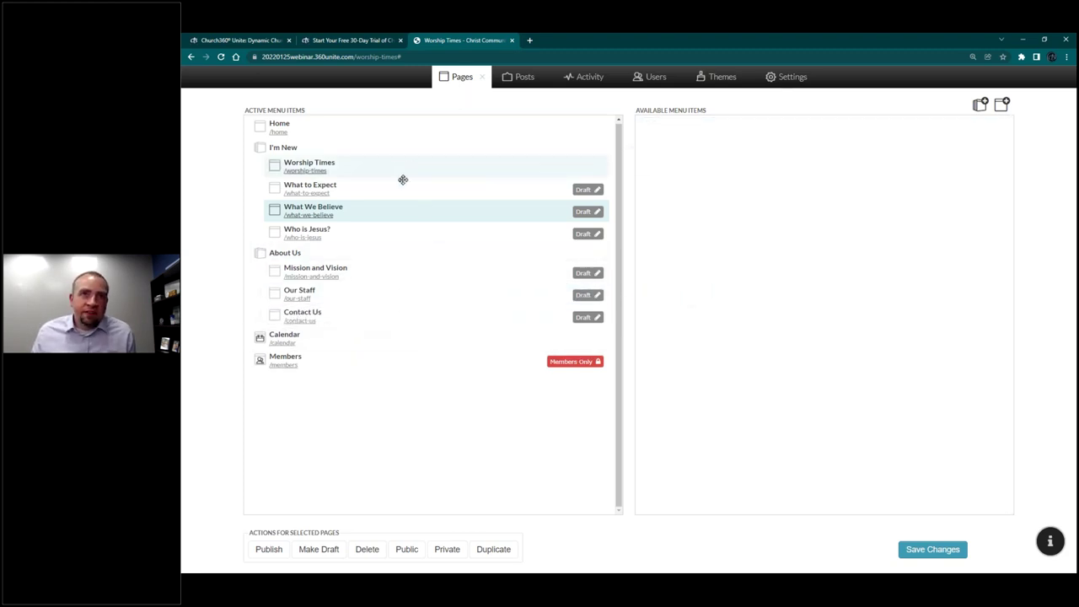
Step: Publish the What to Expect, Mission and Vision and Contact Us draft pages
click(269, 549)
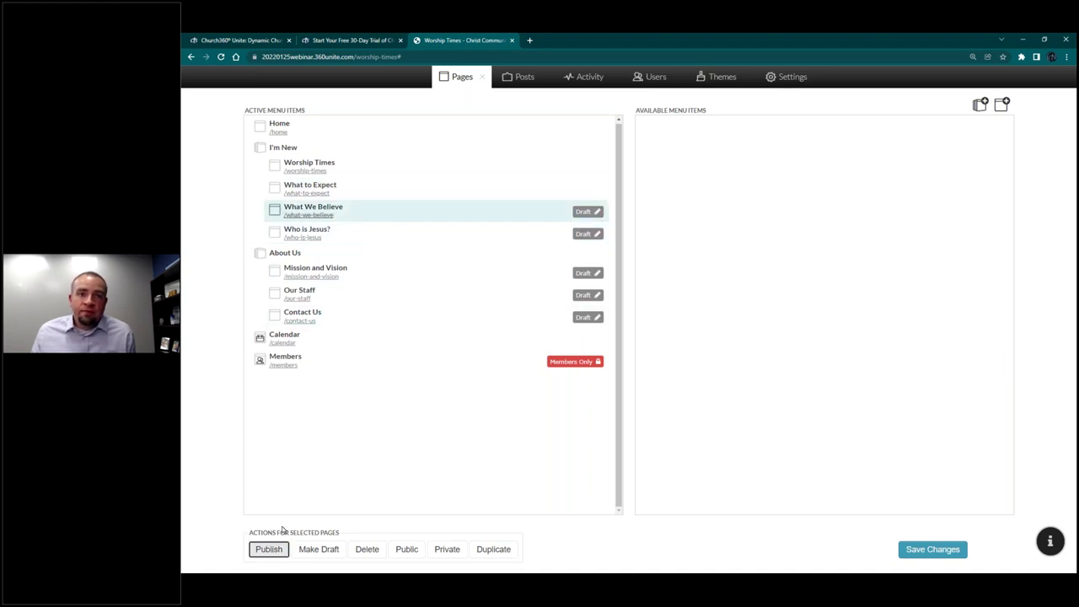
click(346, 275)
click(278, 554)
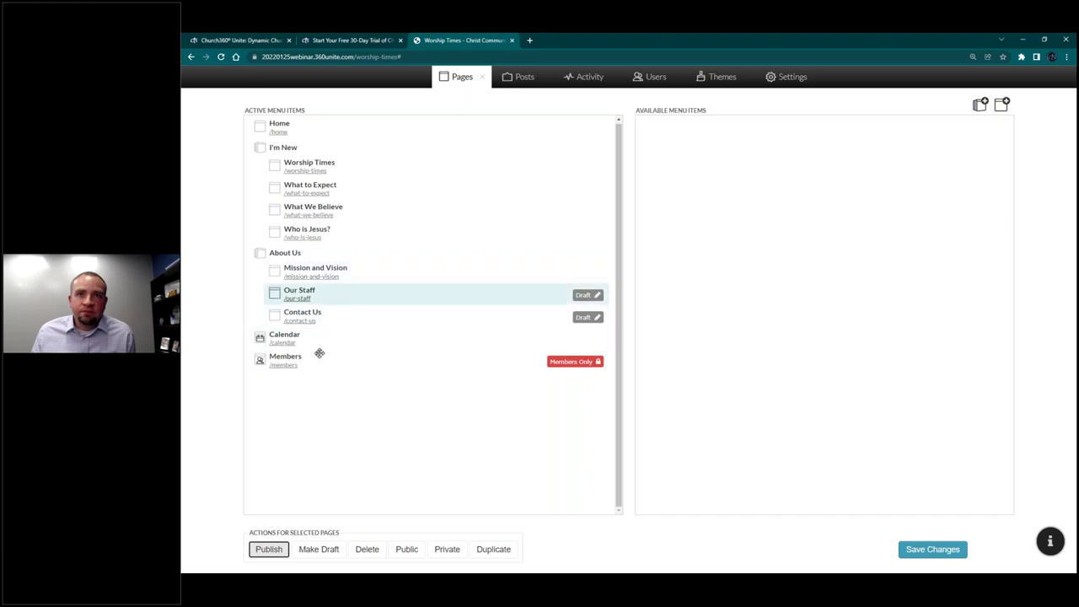
click(275, 316)
click(268, 549)
Step: Save the menu changes and close the page manager to view the live site
click(914, 553)
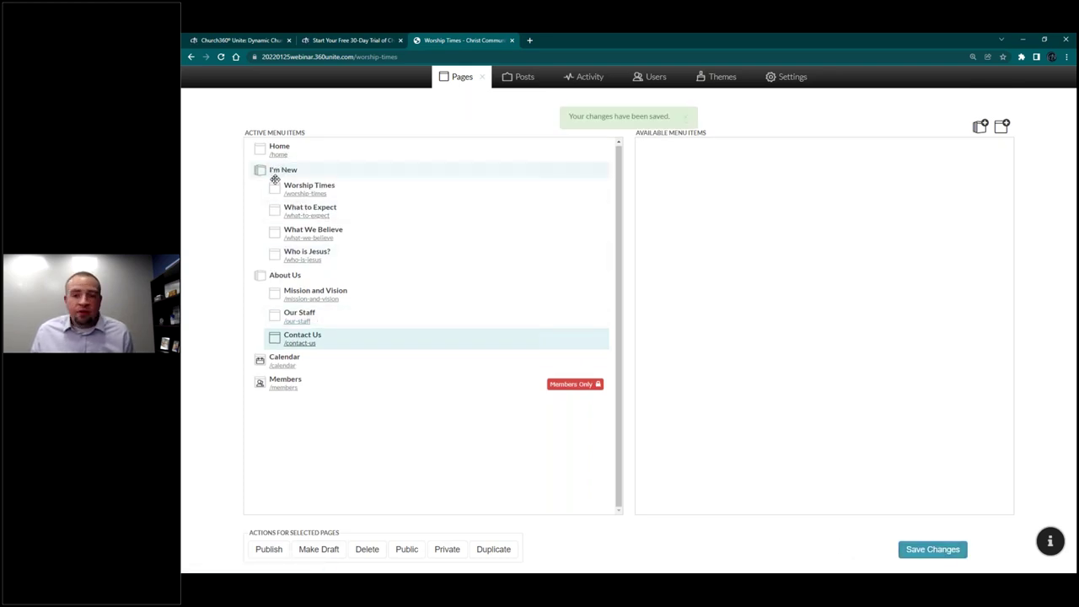
click(481, 80)
mouse_move(463, 108)
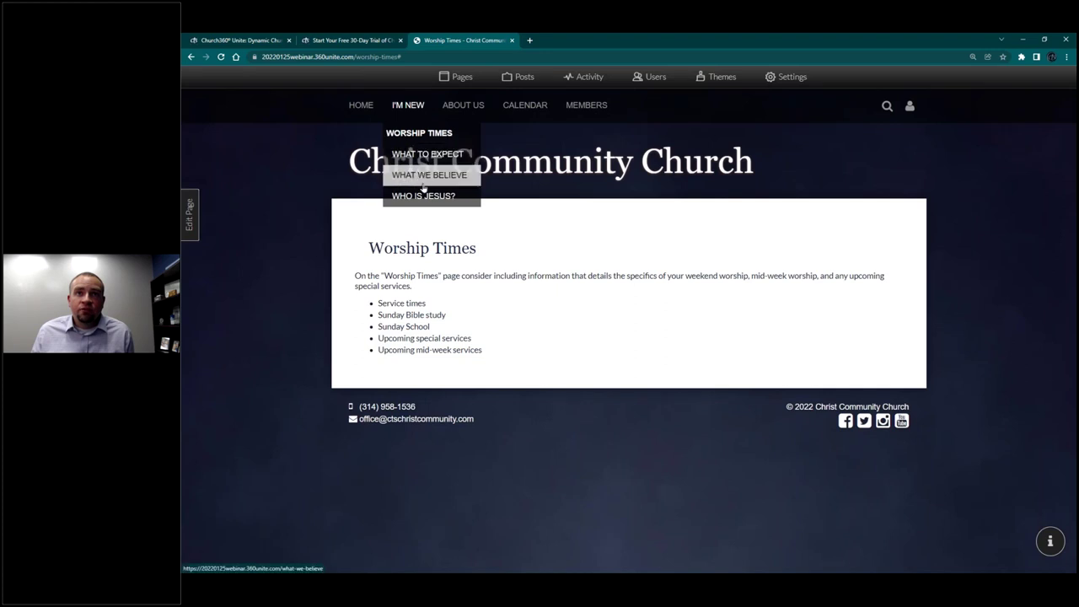
Step: Dismiss the About Us submenu and select the worship-times URL in the address bar
click(471, 106)
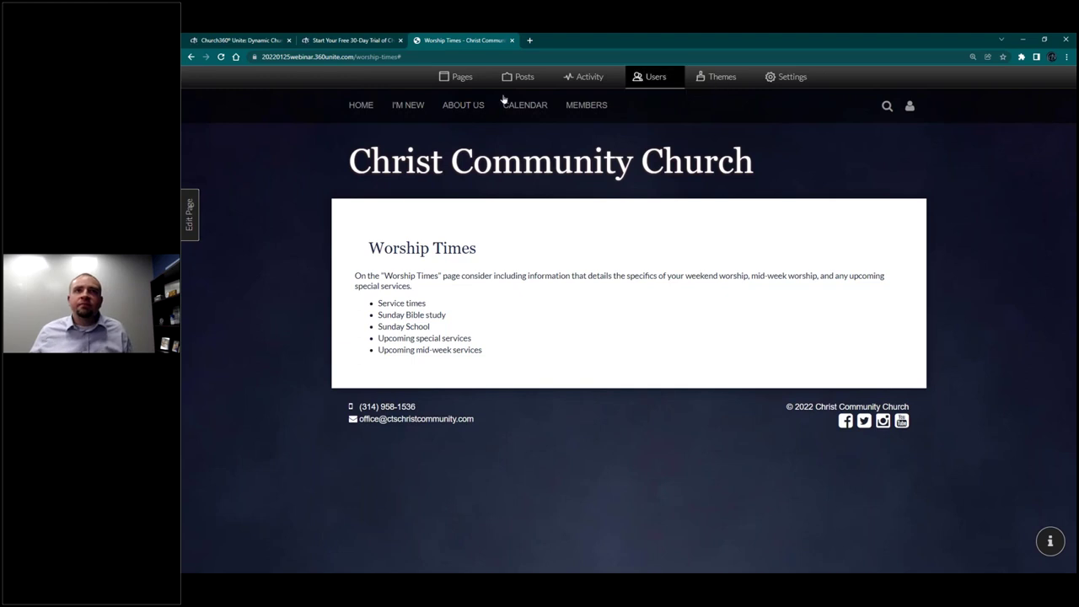
click(428, 59)
key(ctrl+c)
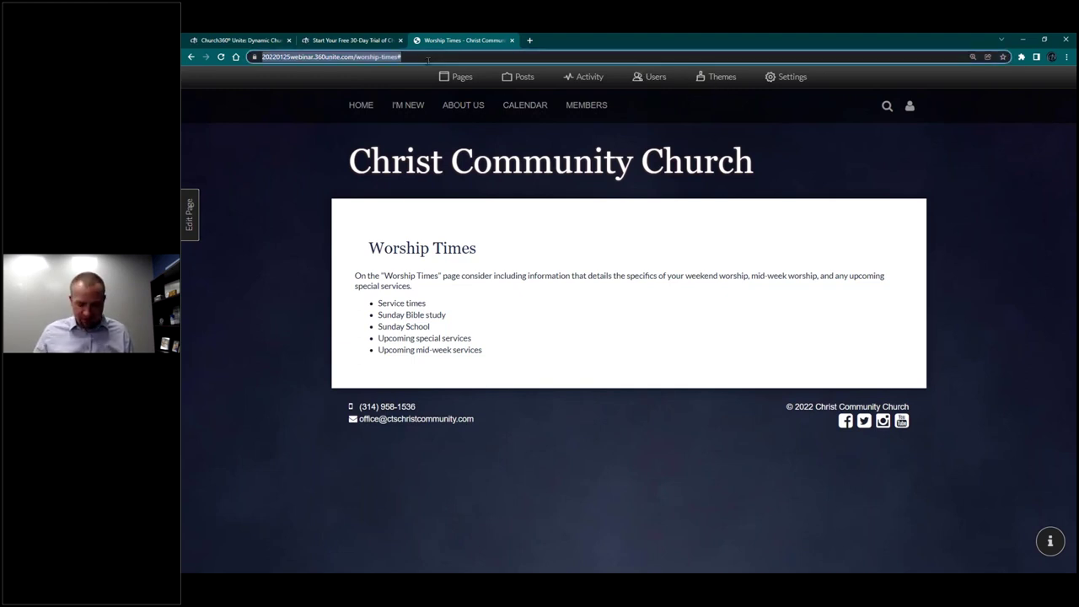
Step: Load the copied Worship Times URL in an incognito window, go Home, and open DevTools
key(ctrl+shift+n)
key(ctrl+v)
key(Return)
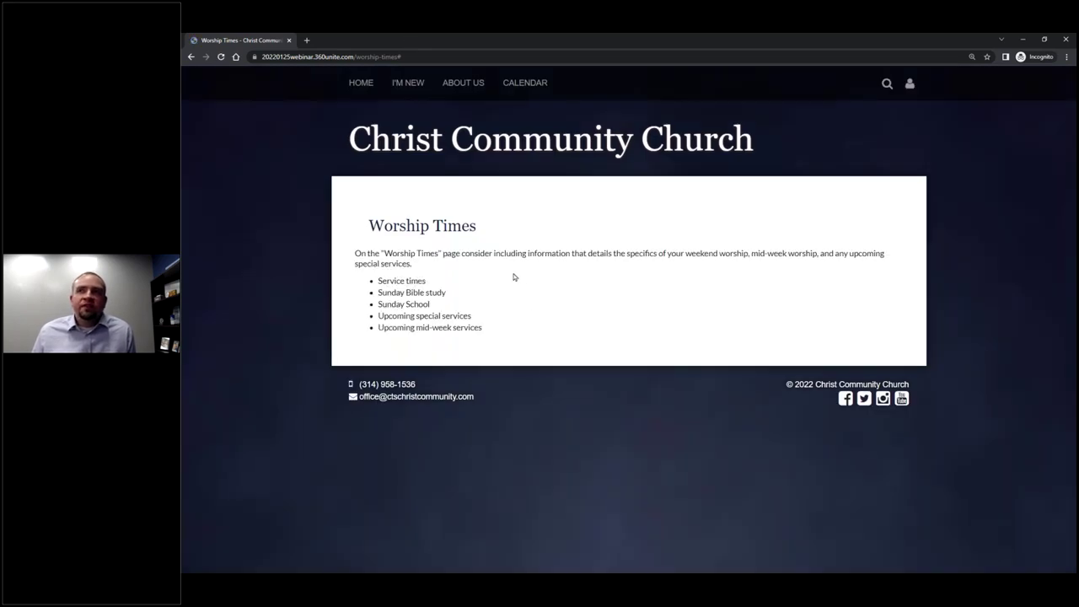
click(361, 85)
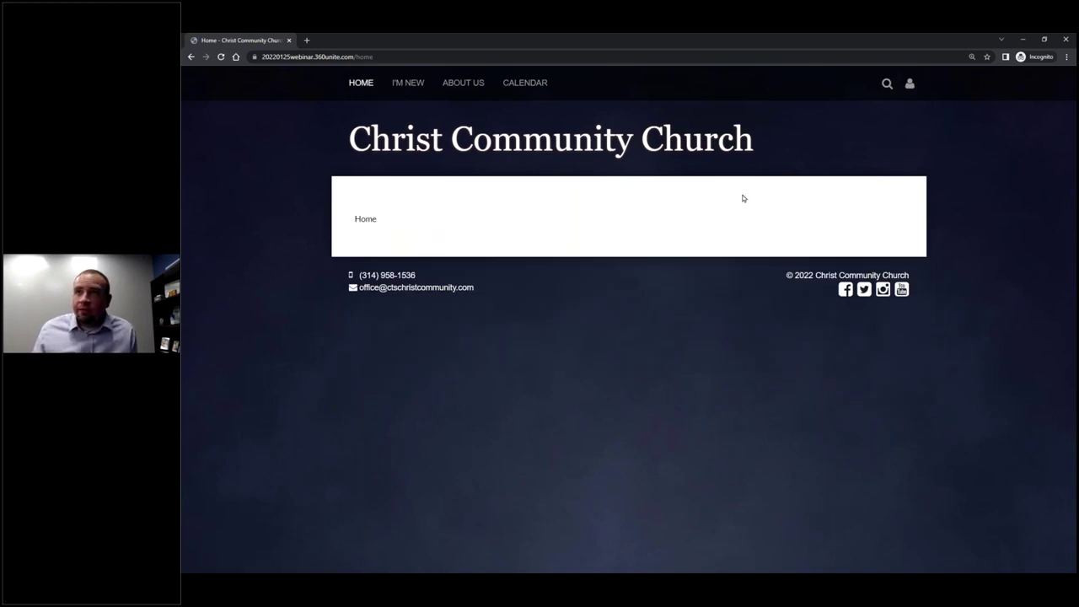
key(F12)
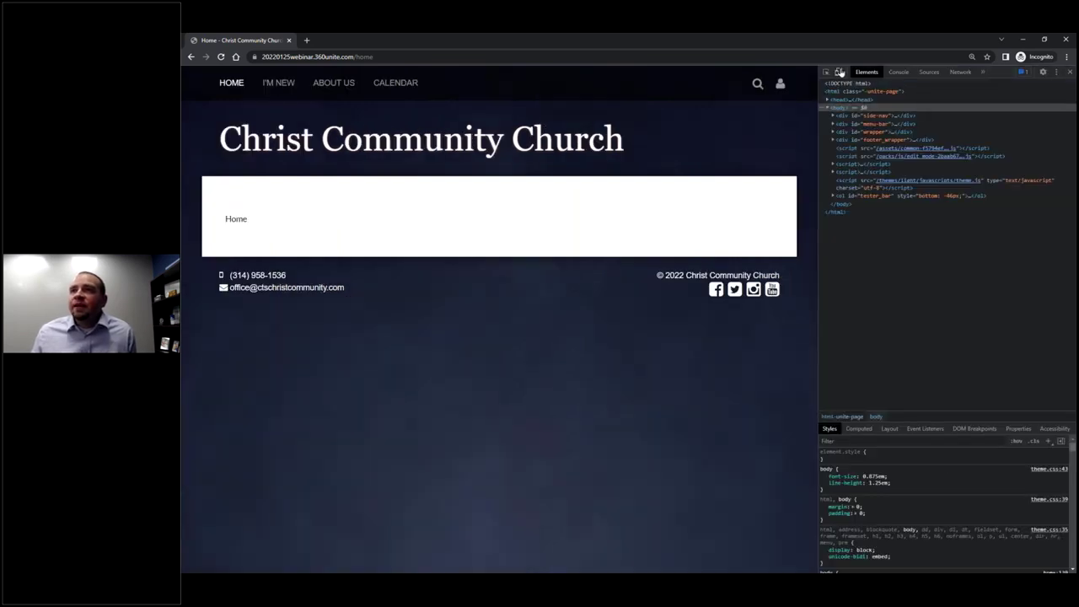
Step: Preview the page in DevTools emulating an iPhone 12 Pro and reload it
click(838, 73)
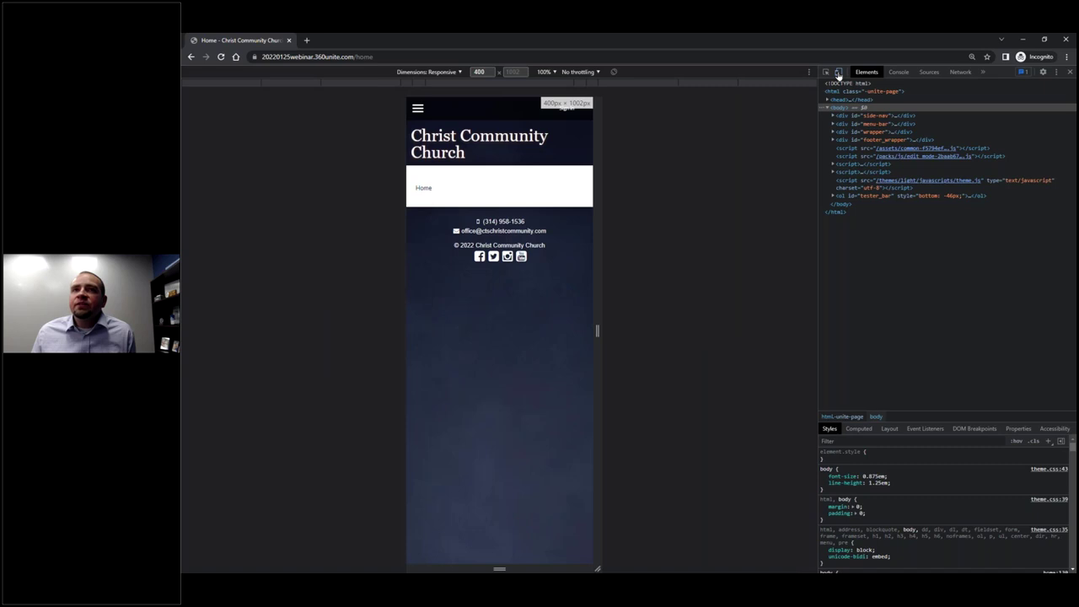
click(429, 72)
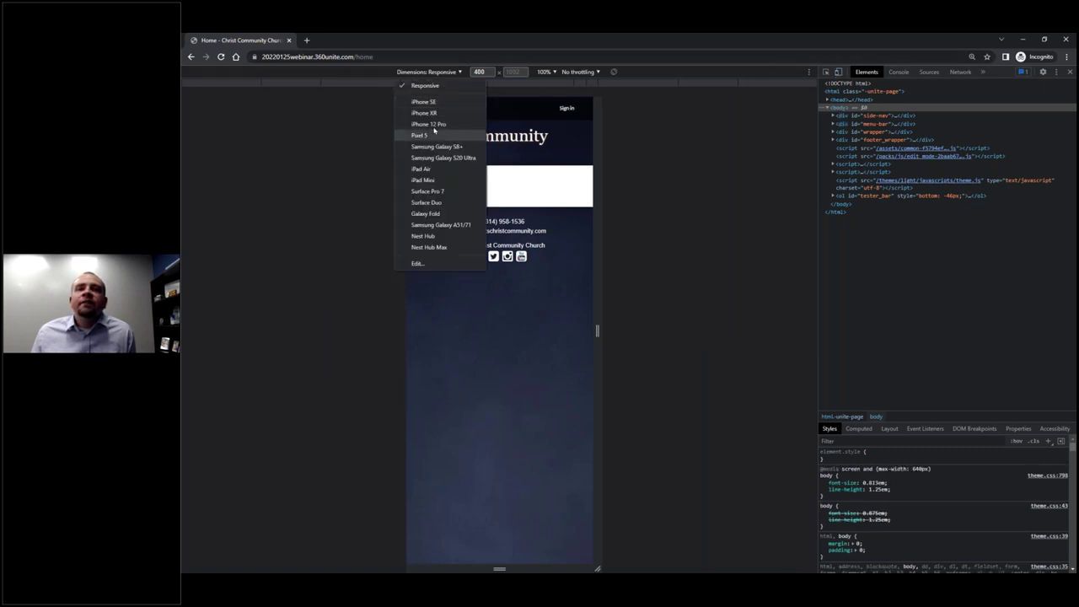
click(439, 124)
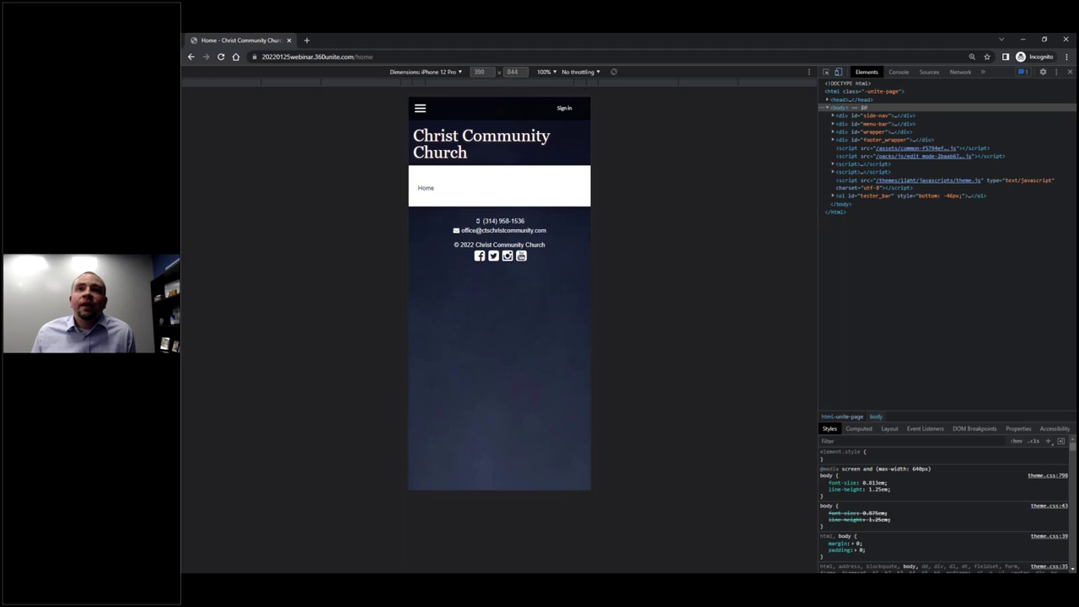
click(221, 57)
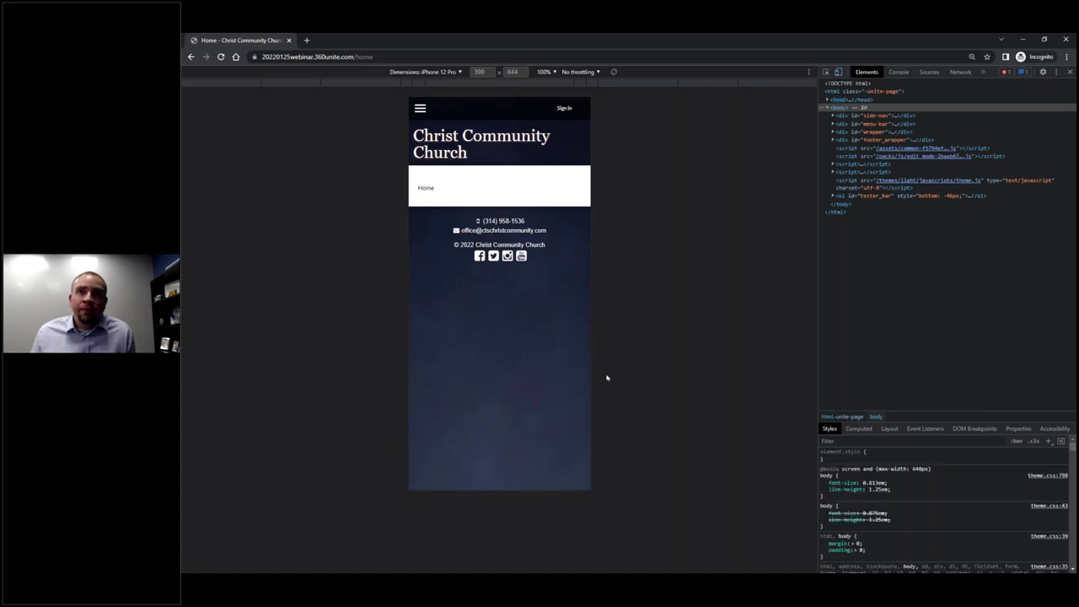
Step: Expand the I'M NEW and ABOUT US submenus in the mobile menu, then close the incognito window
click(420, 108)
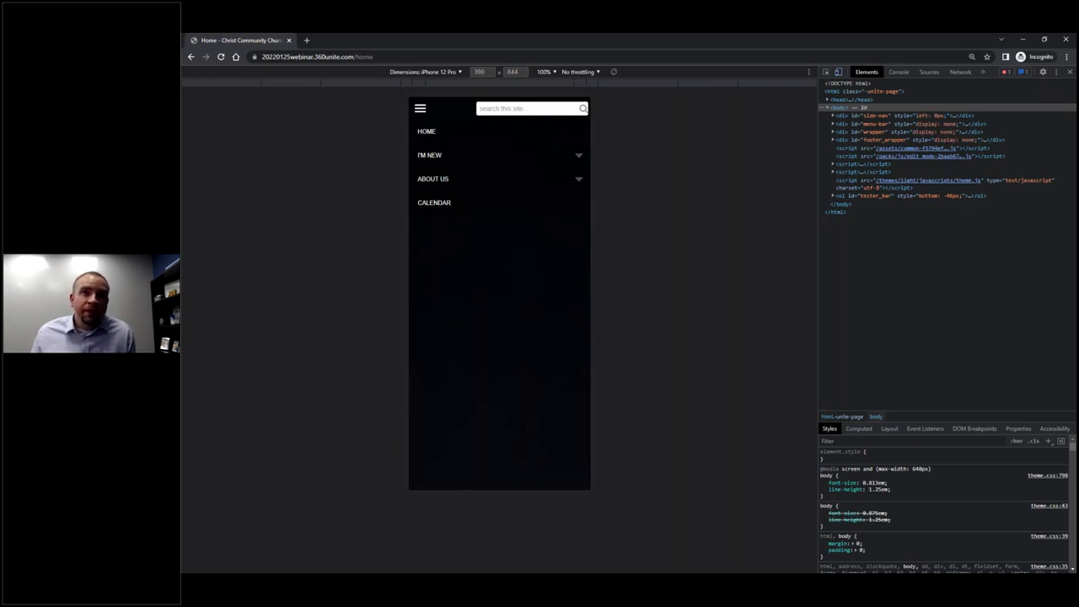
click(422, 156)
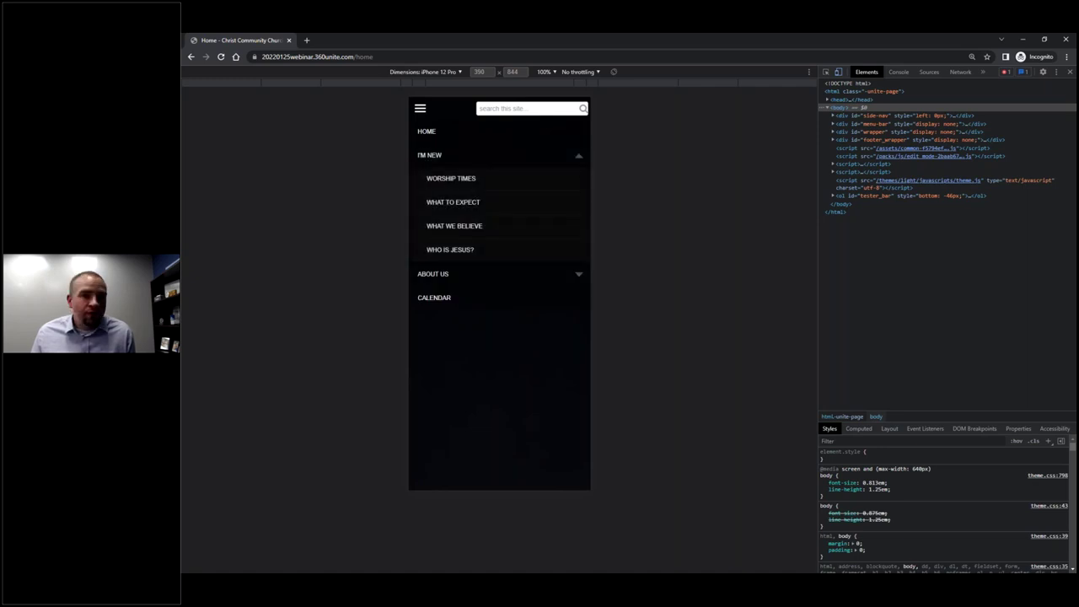
click(429, 155)
click(429, 155)
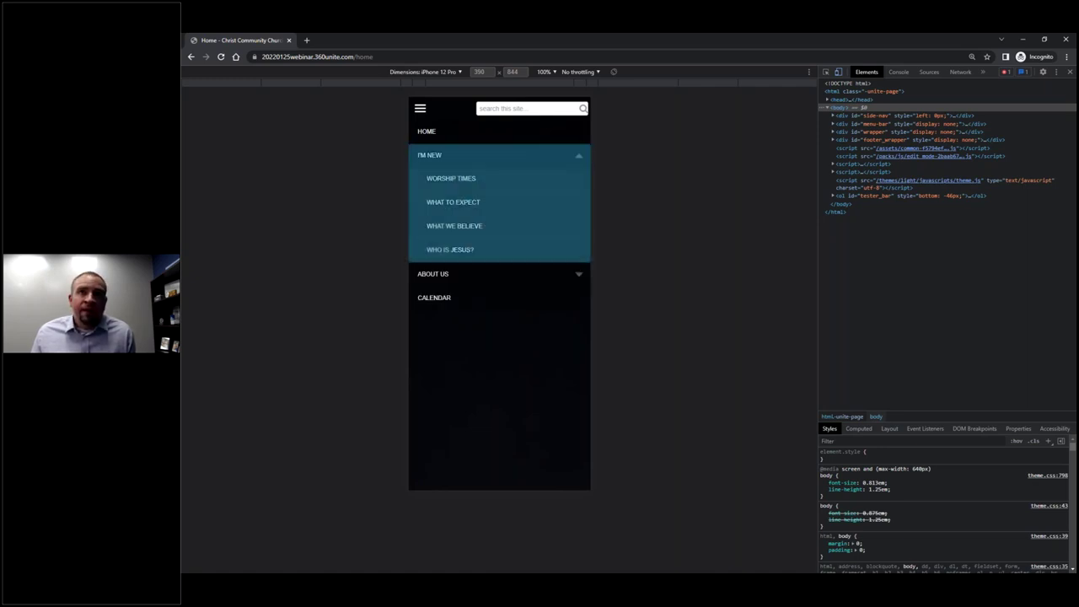
click(432, 274)
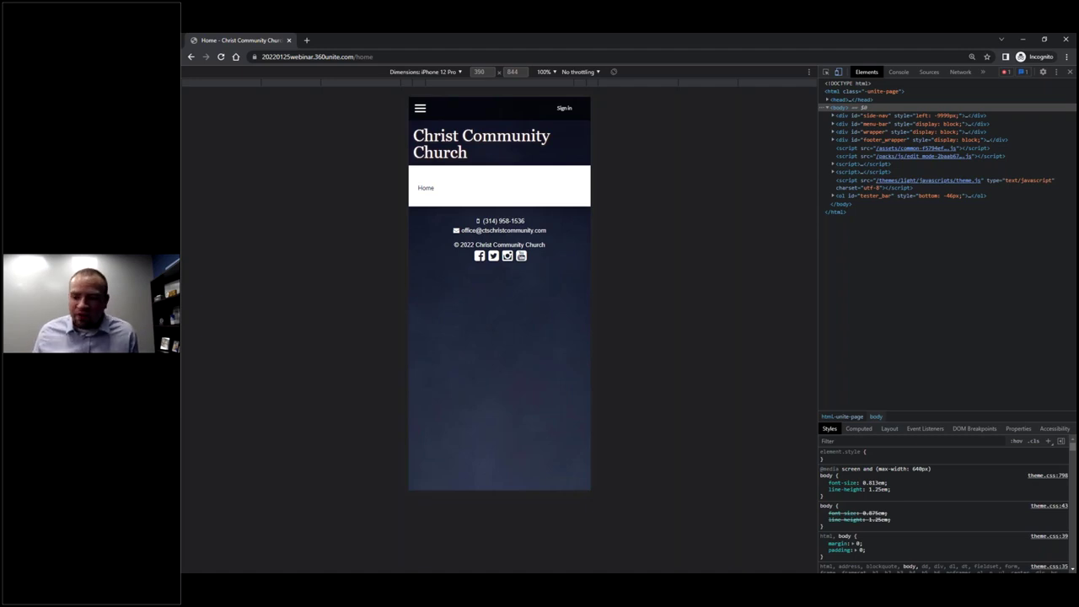
click(1066, 39)
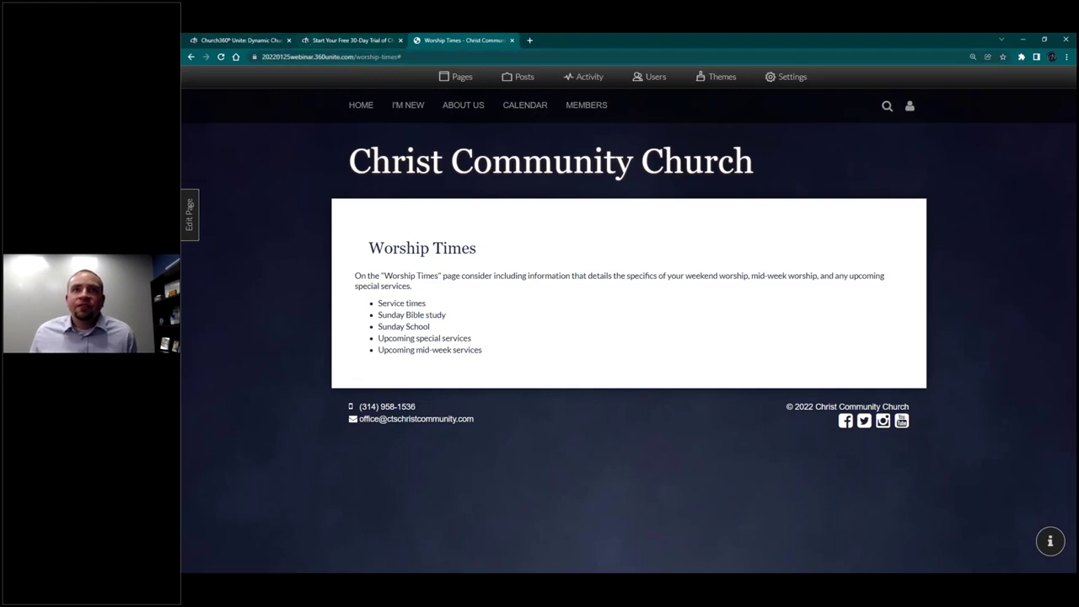
Step: Create a page from the Blank Page template named 'Young Adult Ministry'
click(464, 78)
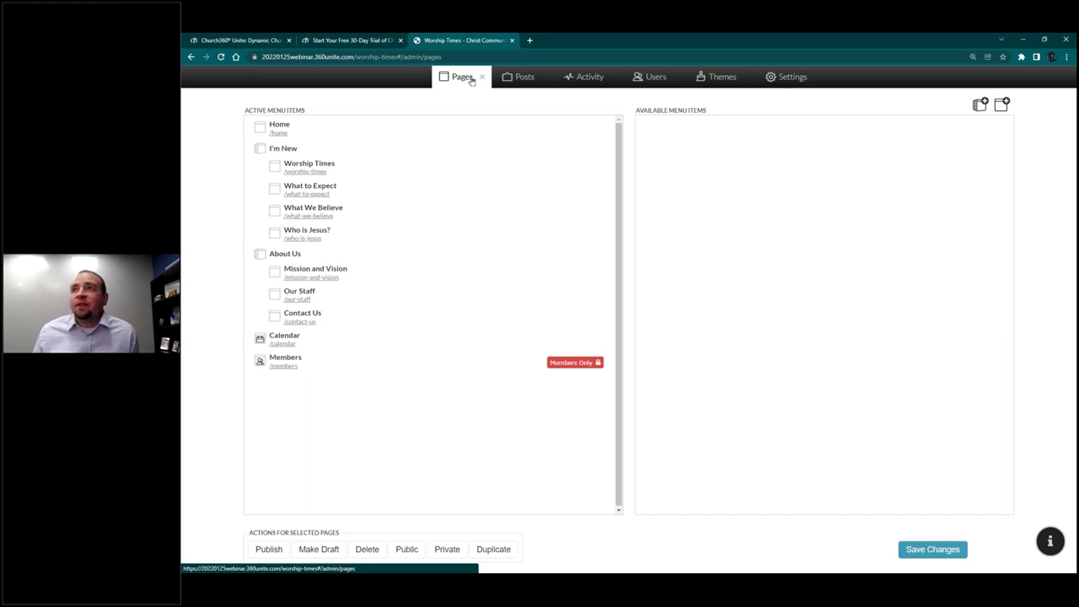
click(1002, 104)
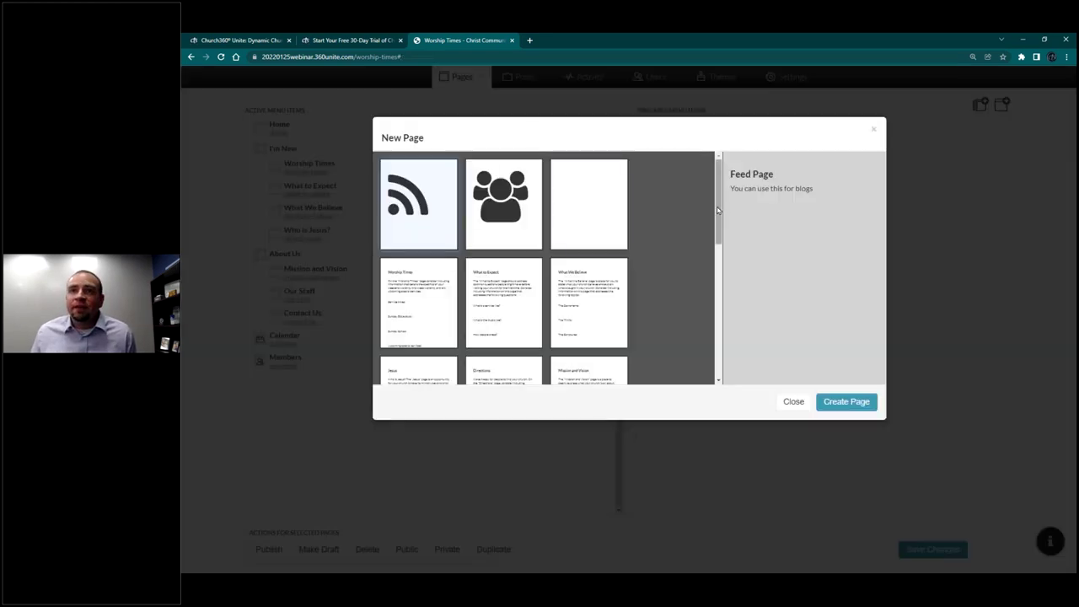
scroll(704, 282, down, 3)
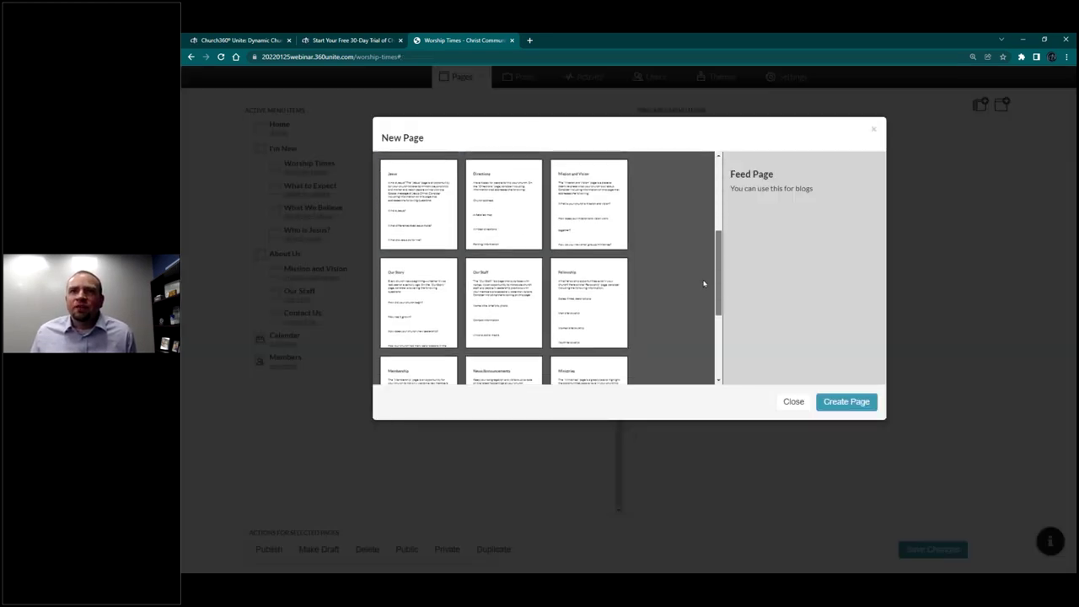
scroll(698, 323, down, 3)
scroll(700, 292, up, 6)
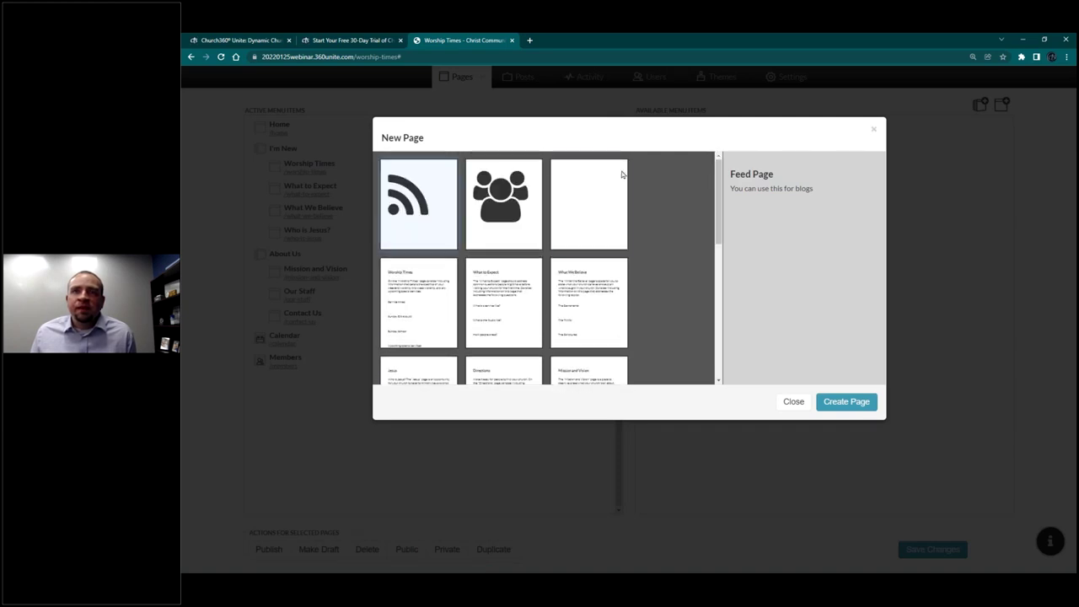
click(607, 181)
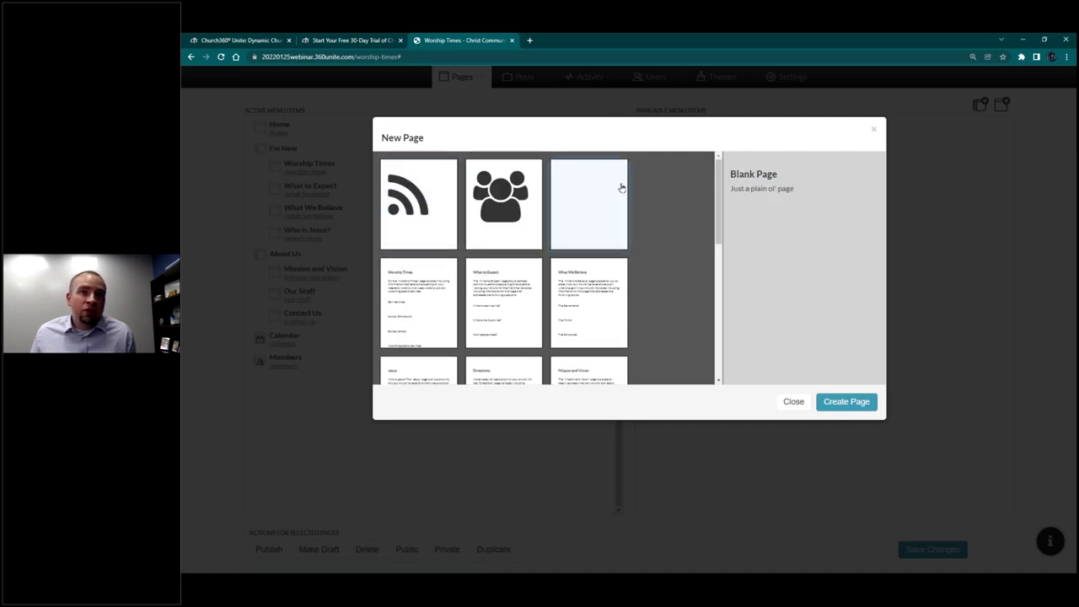
click(847, 402)
text(Yourg Adult Mis)
key(BackSpace)
text(nistry)
key(Return)
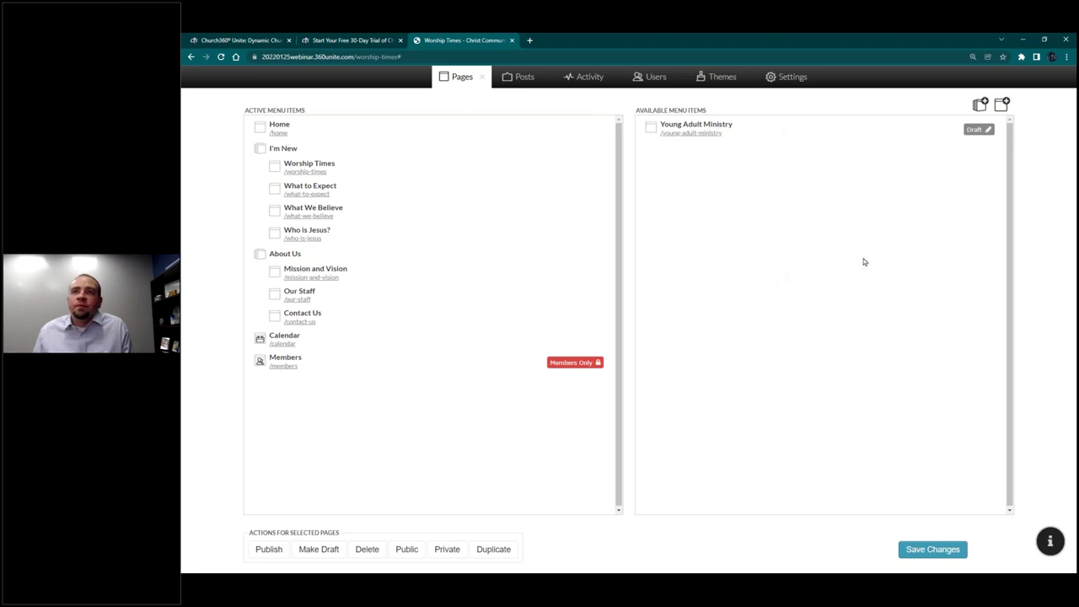
Step: Place Young Adult Ministry above Calendar, publish it, save the menu, and open /young-adult-ministry
drag(747, 162, 382, 340)
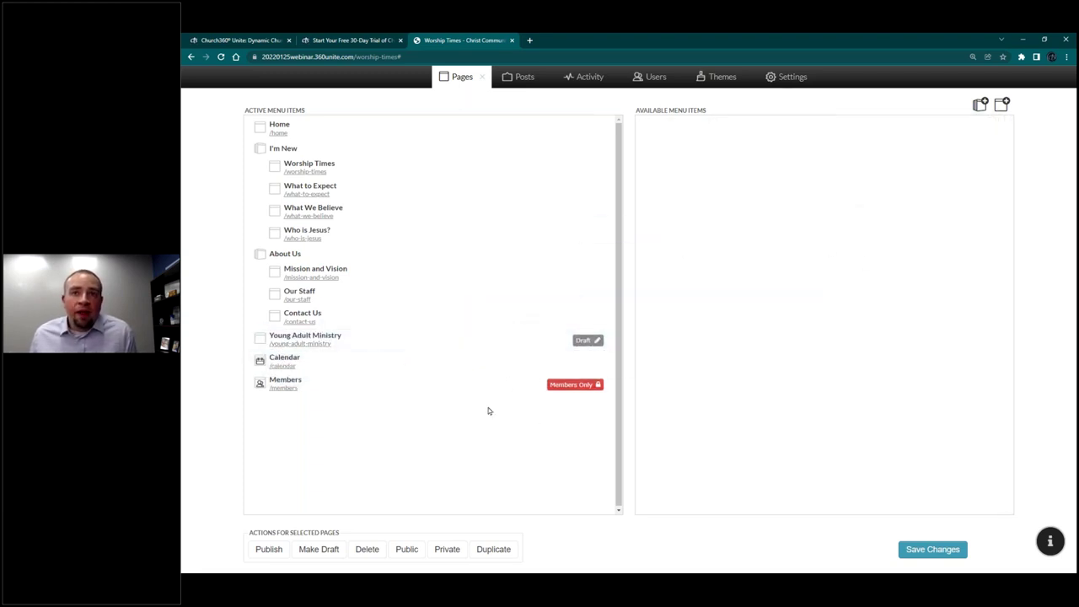
click(410, 340)
click(269, 549)
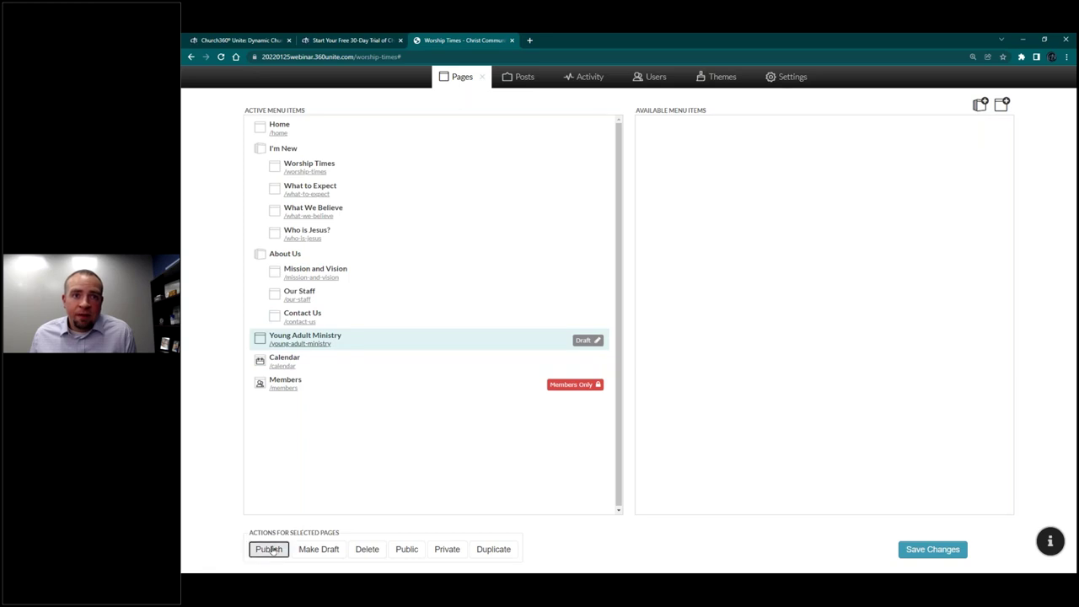
click(959, 556)
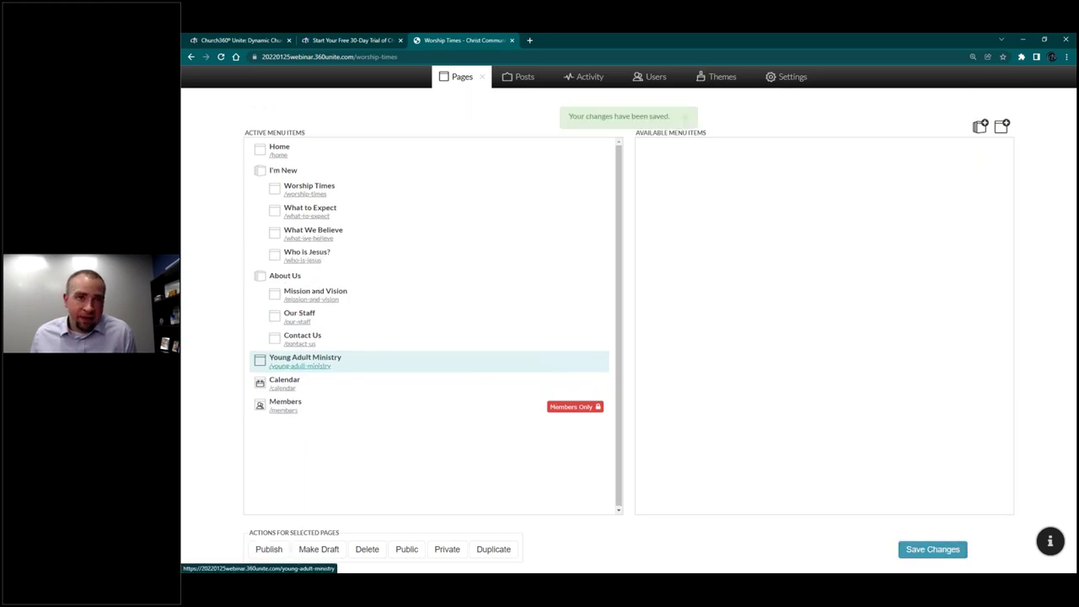
click(300, 366)
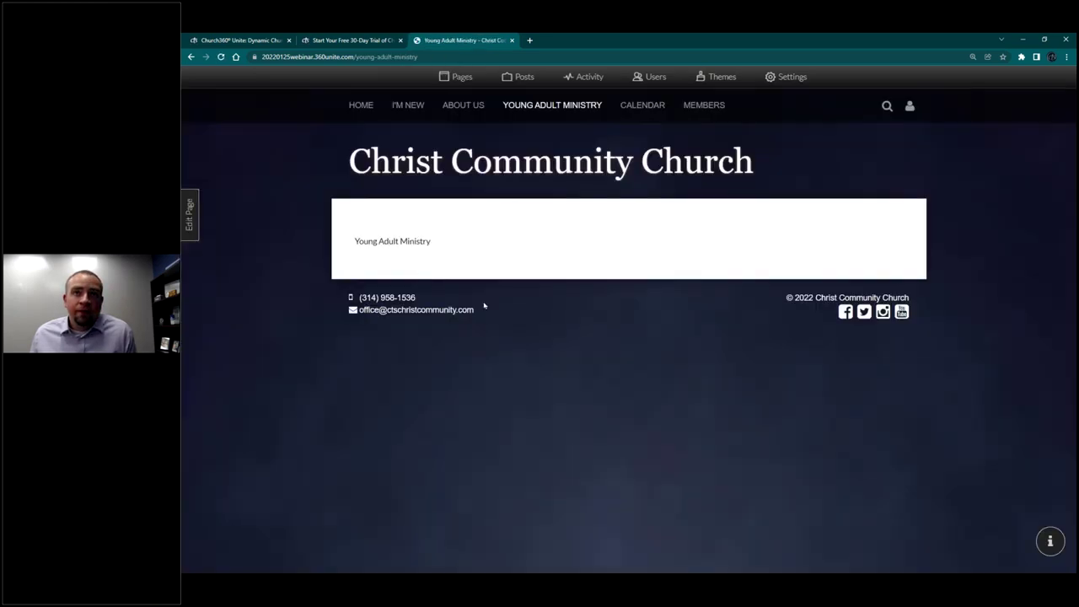
Step: Leave the Young Adult Ministry page and open HOME from the site navigation
drag(349, 245, 438, 247)
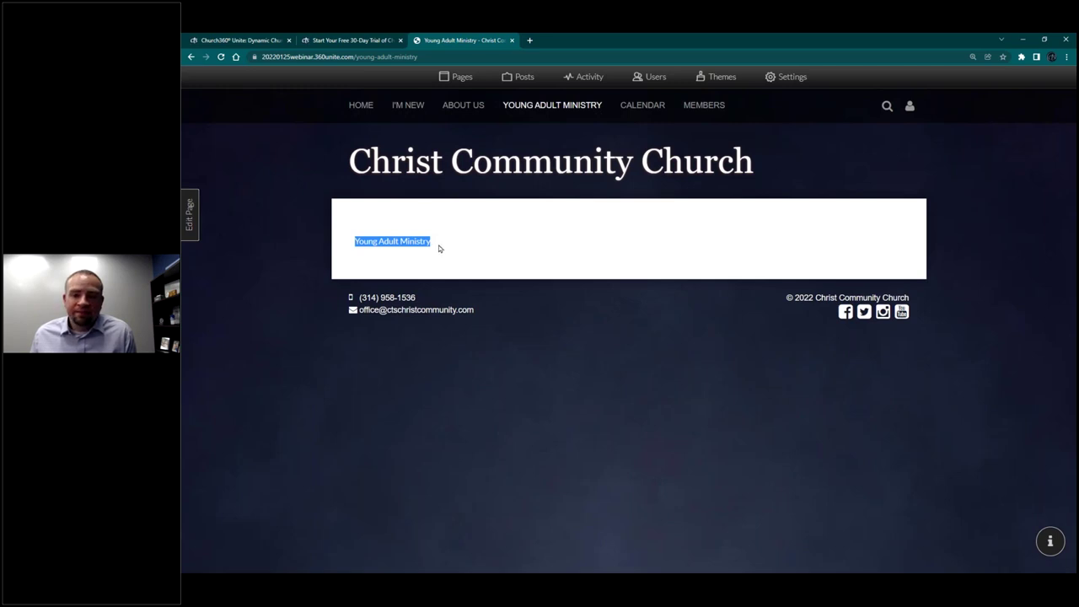
mouse_move(432, 111)
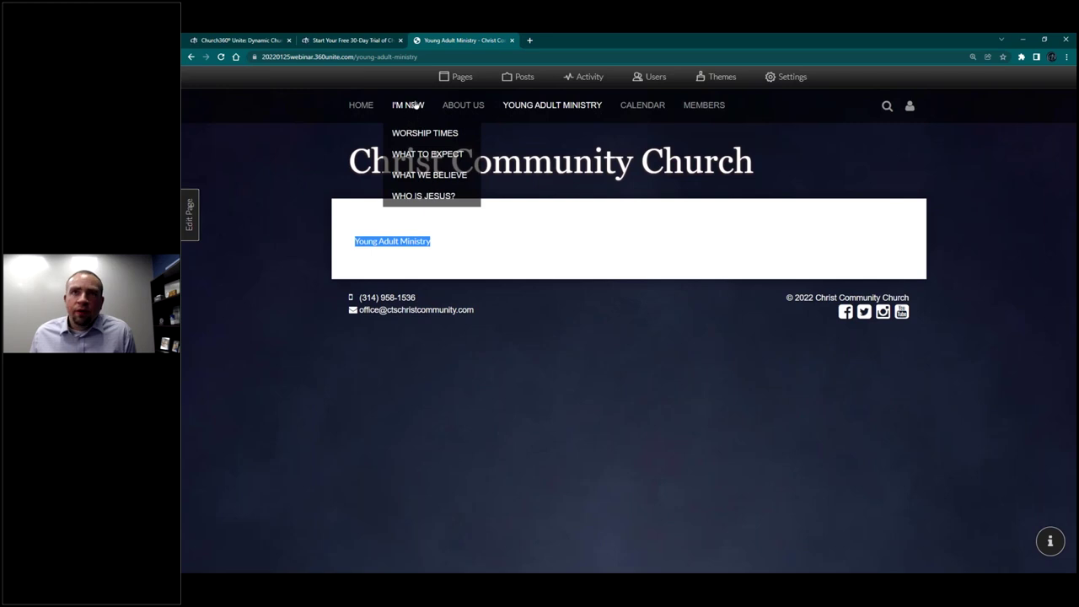
click(459, 78)
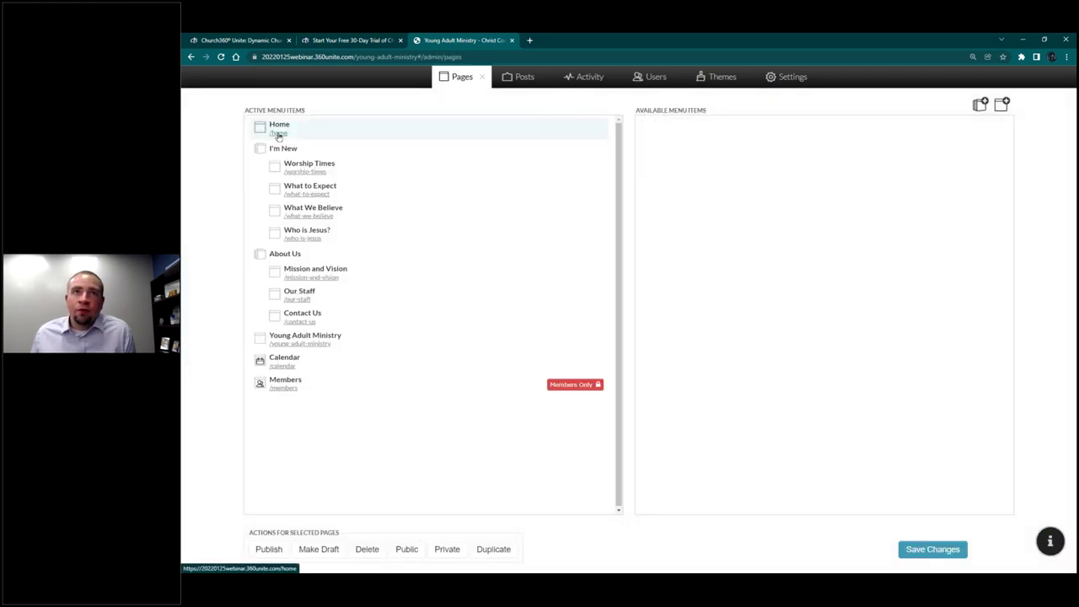
click(483, 80)
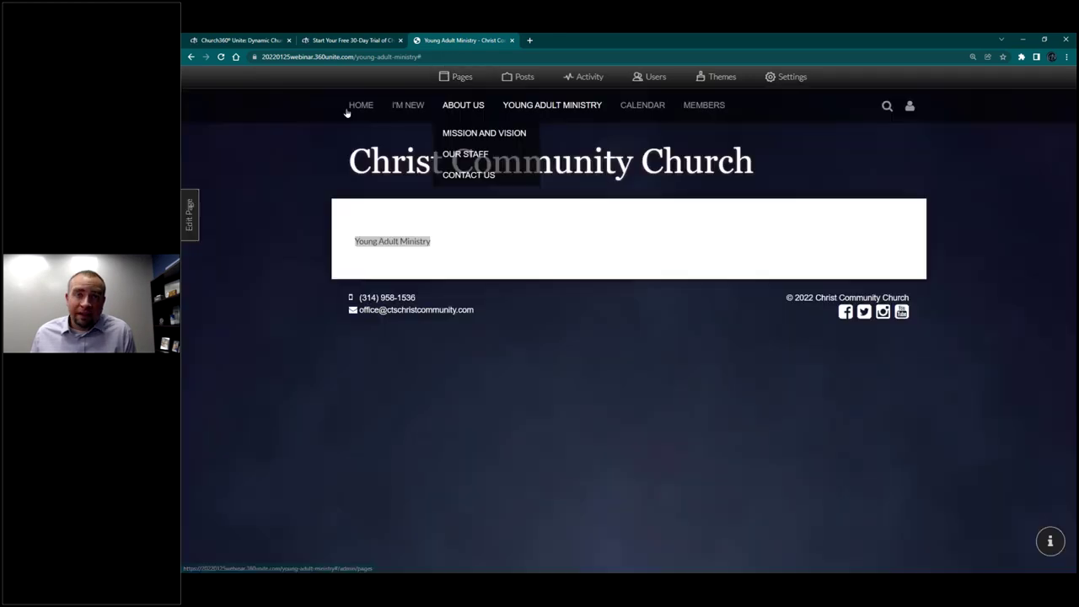
click(358, 106)
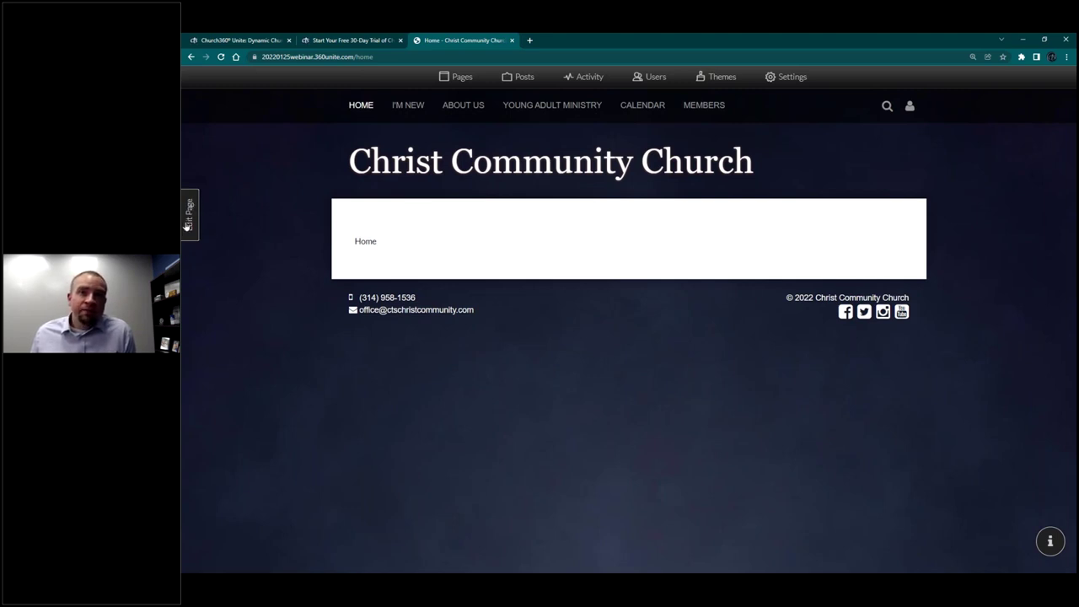
Step: Open the Home page's Edit Page settings, keeping the URL as home
click(188, 218)
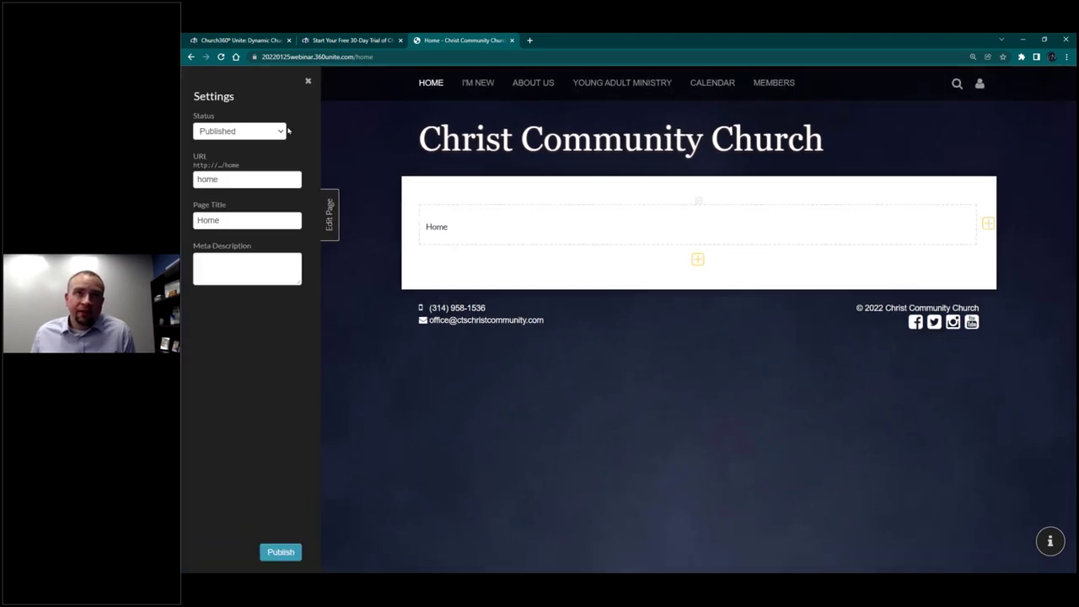
double_click(228, 179)
click(228, 178)
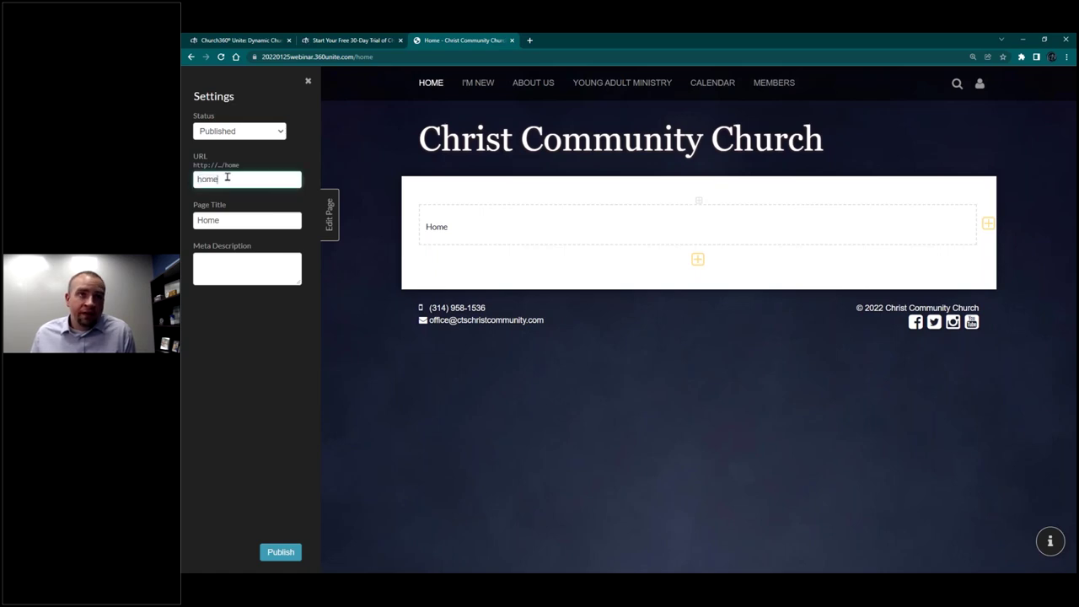
Step: Change the page title from Home to Welcome, leaving the meta description empty
click(240, 219)
key(ctrl+a)
text(Welomce)
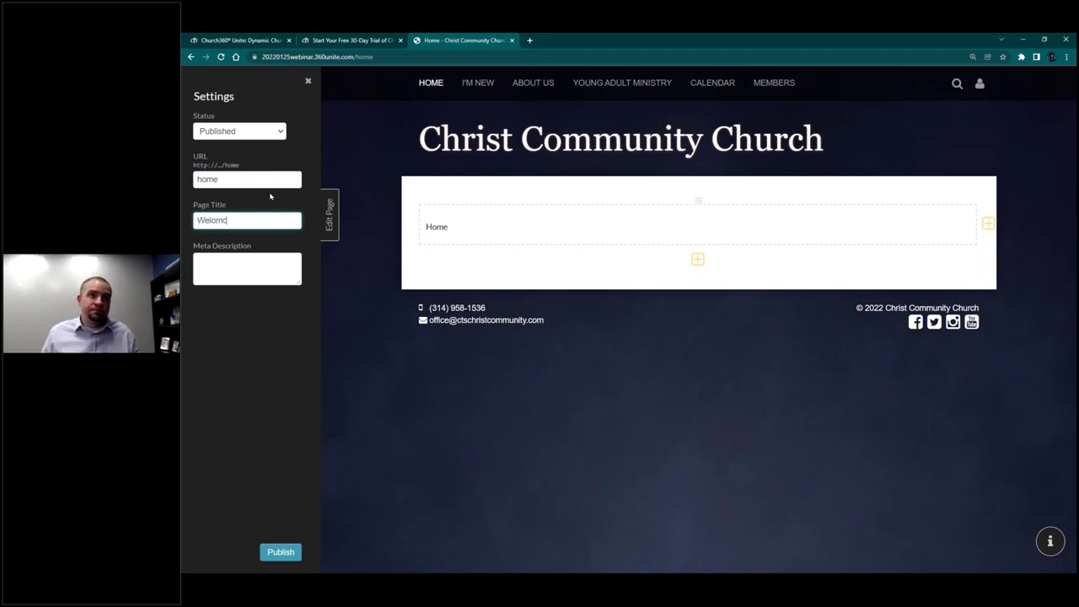
key(BackSpace)
key(BackSpace)
text(come)
key(ctrl+a)
click(250, 260)
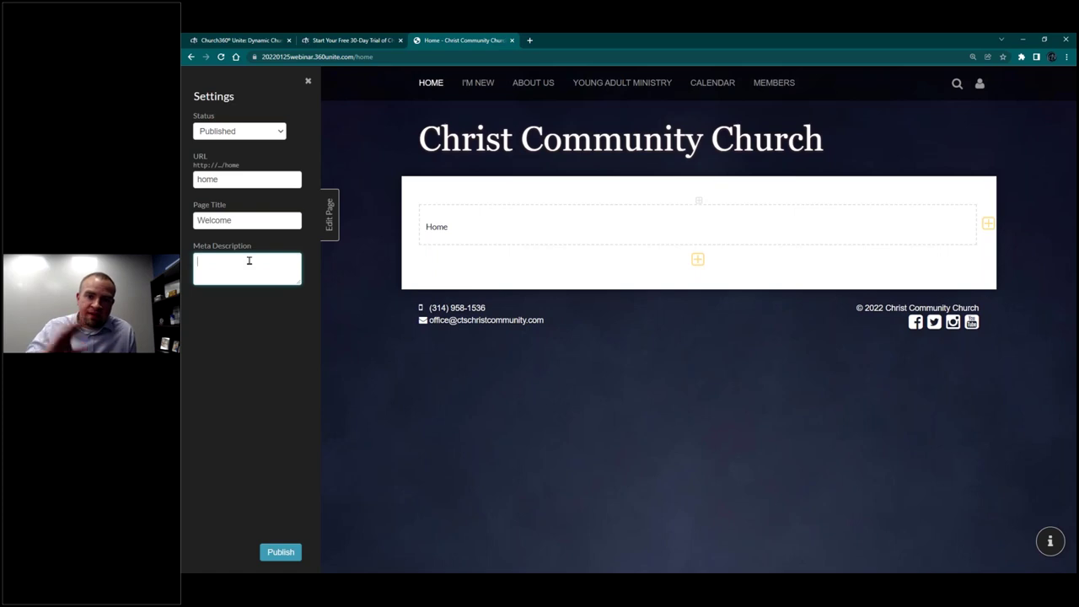
click(216, 382)
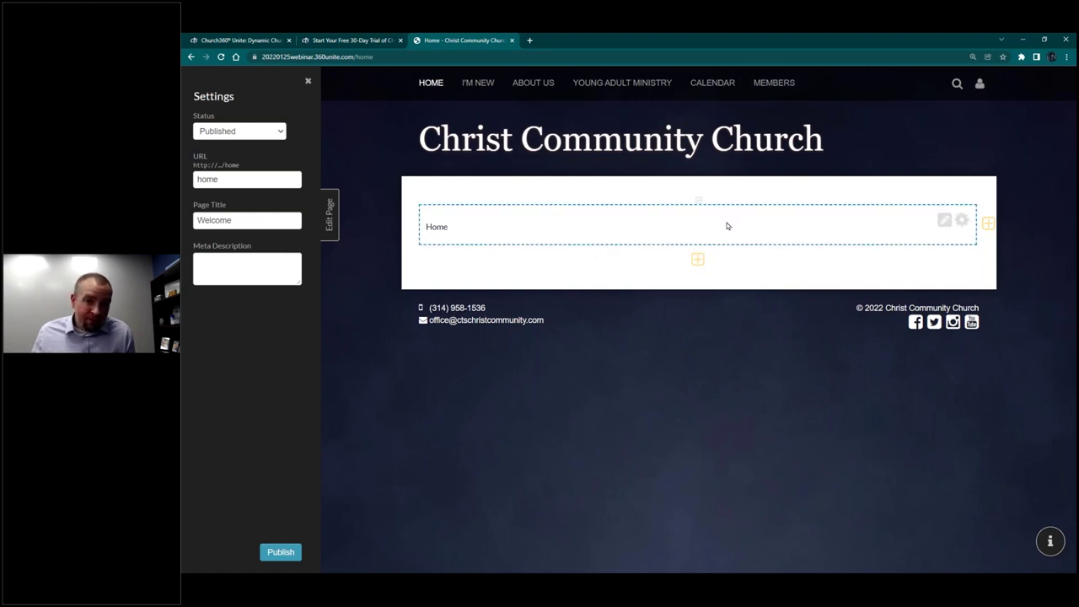
Step: Replace the word Home in the text block with pasted lorem ipsum sample text containing Headings 1–6
click(944, 222)
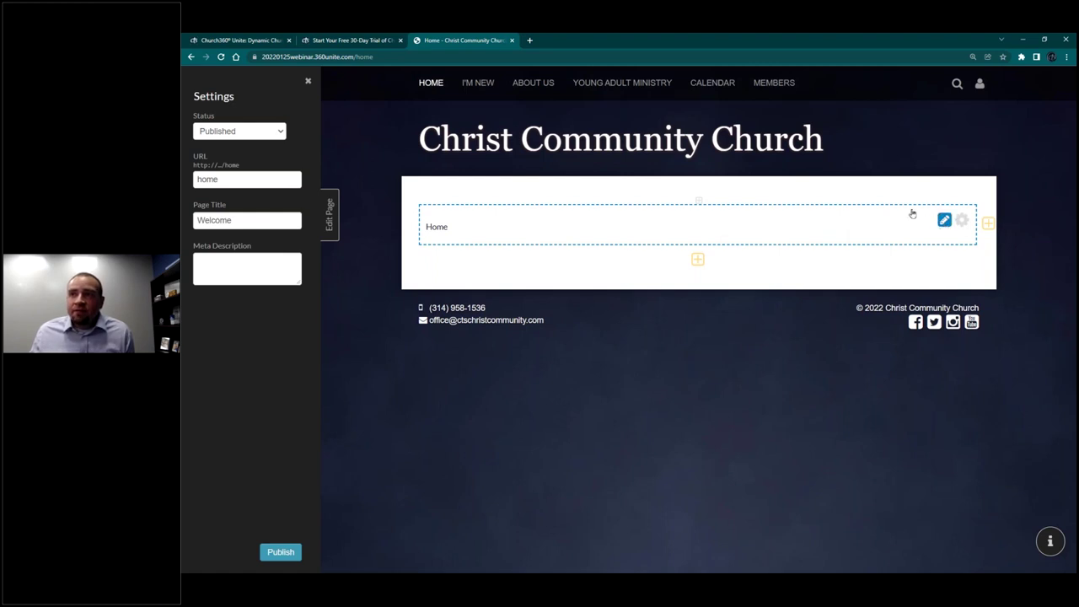
click(436, 224)
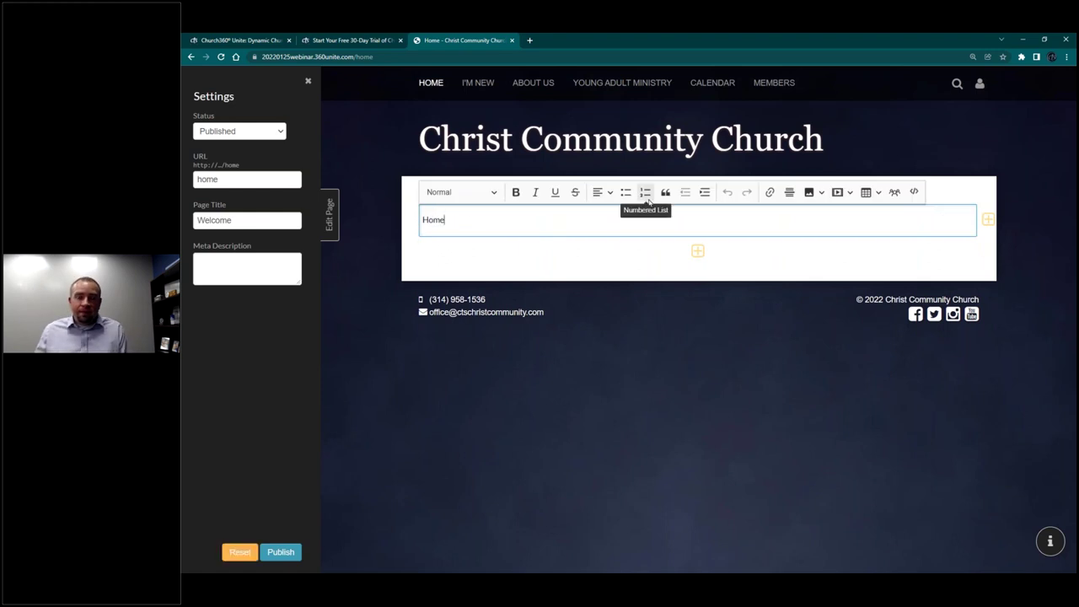
key(Return)
key(Return)
key(Return)
key(Return)
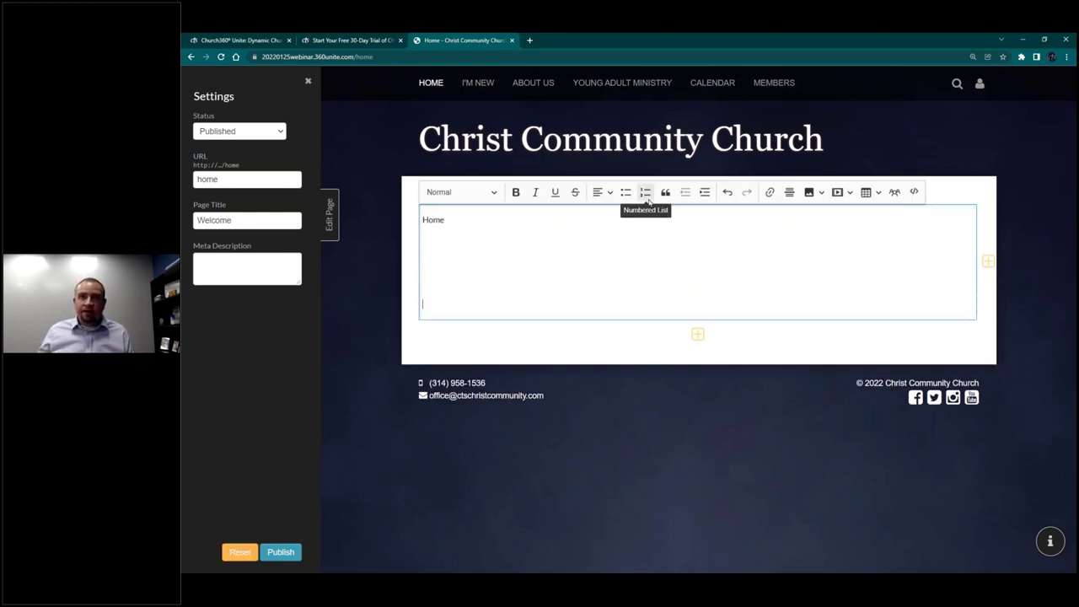
key(BackSpace)
key(Return)
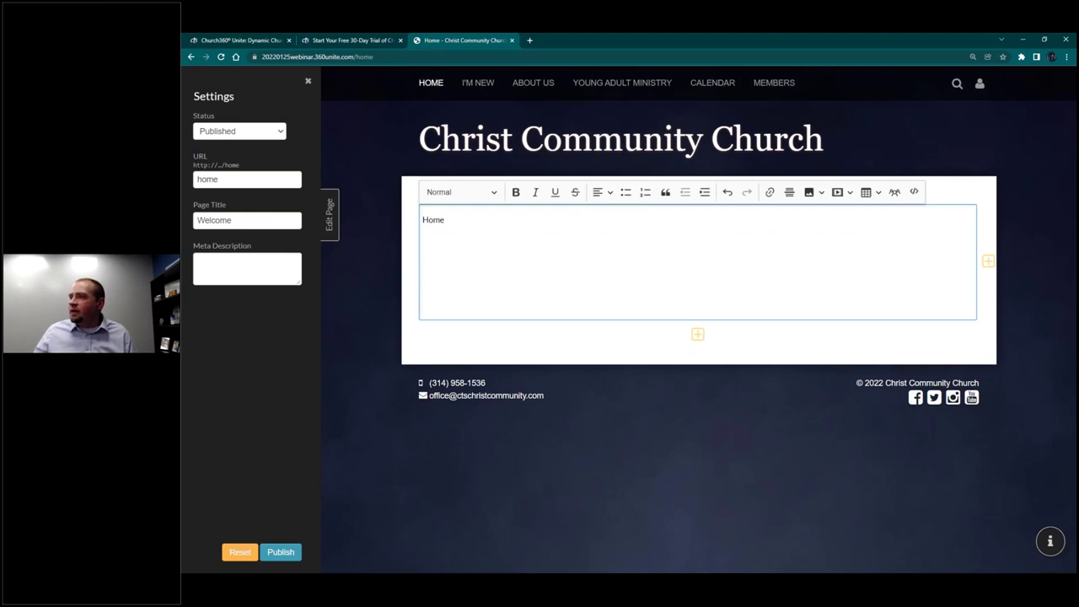
key(alt+Tab)
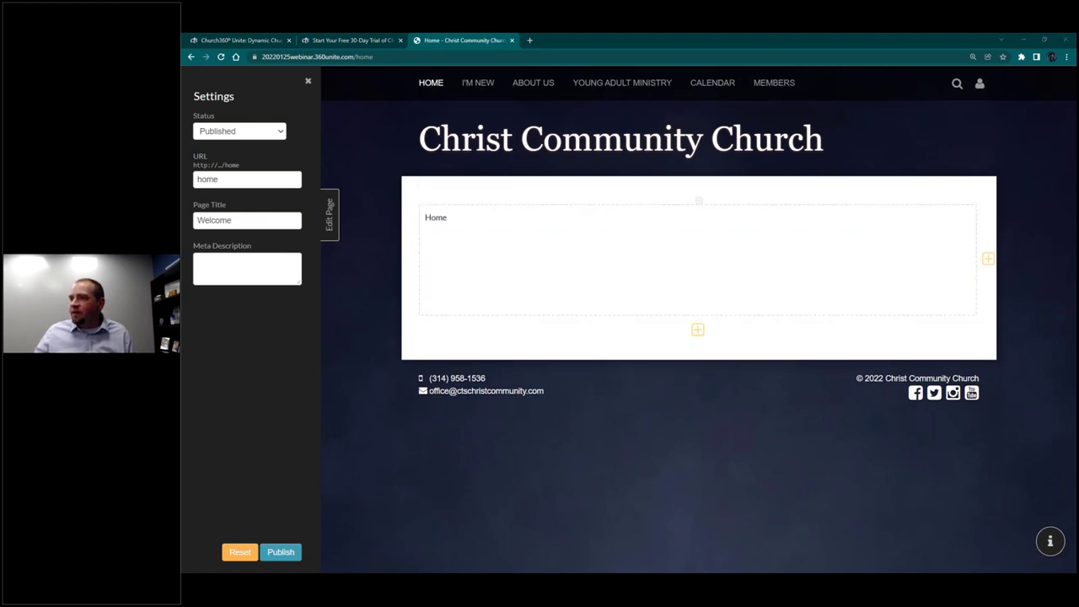
click(428, 221)
double_click(434, 221)
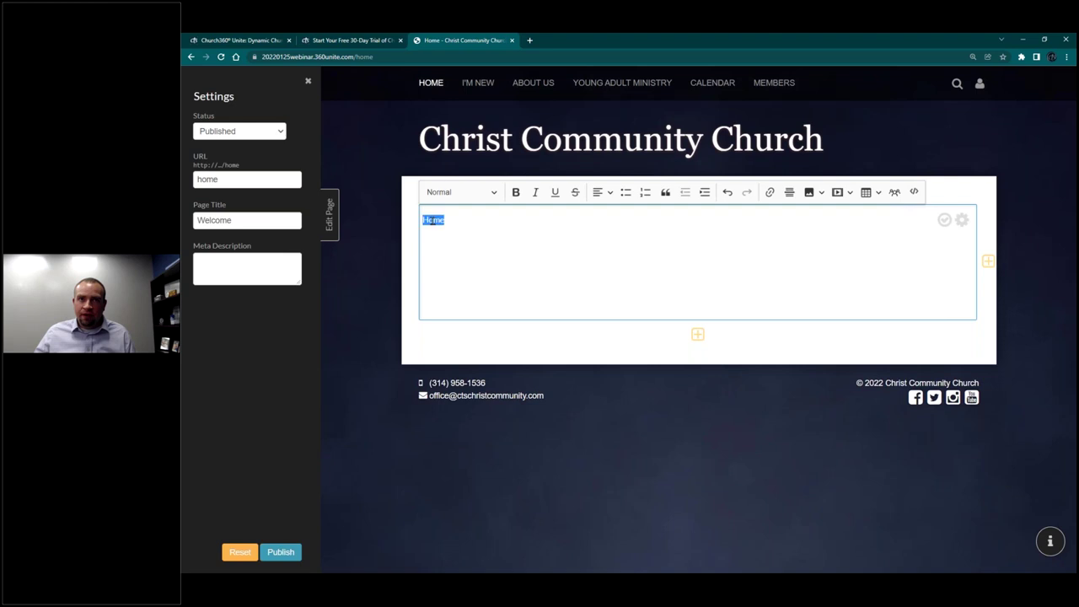
key(ctrl+v)
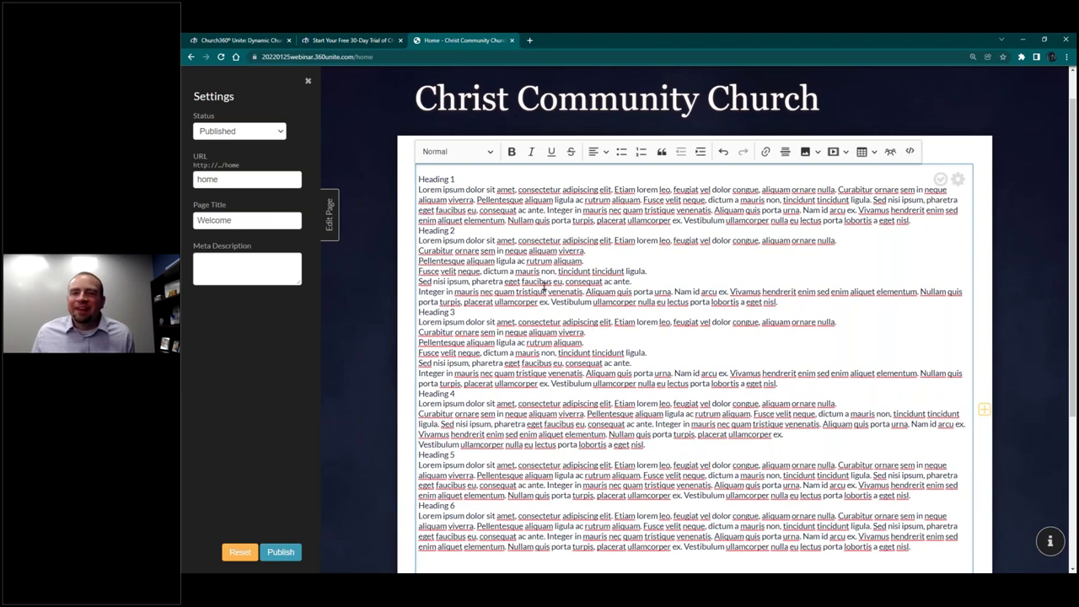
Step: Select the Heading 1 line and try the Heading 1 style, then undo it
drag(835, 477, 452, 253)
click(439, 189)
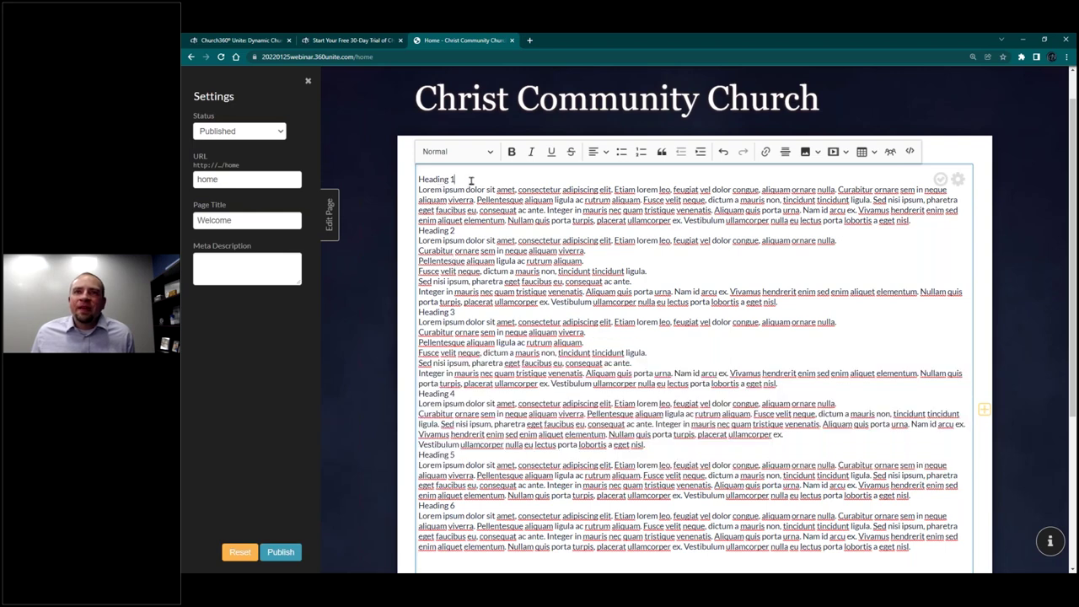
mouse_move(469, 181)
mouse_down()
mouse_move(413, 186)
mouse_move(457, 181)
mouse_up()
click(414, 185)
click(520, 190)
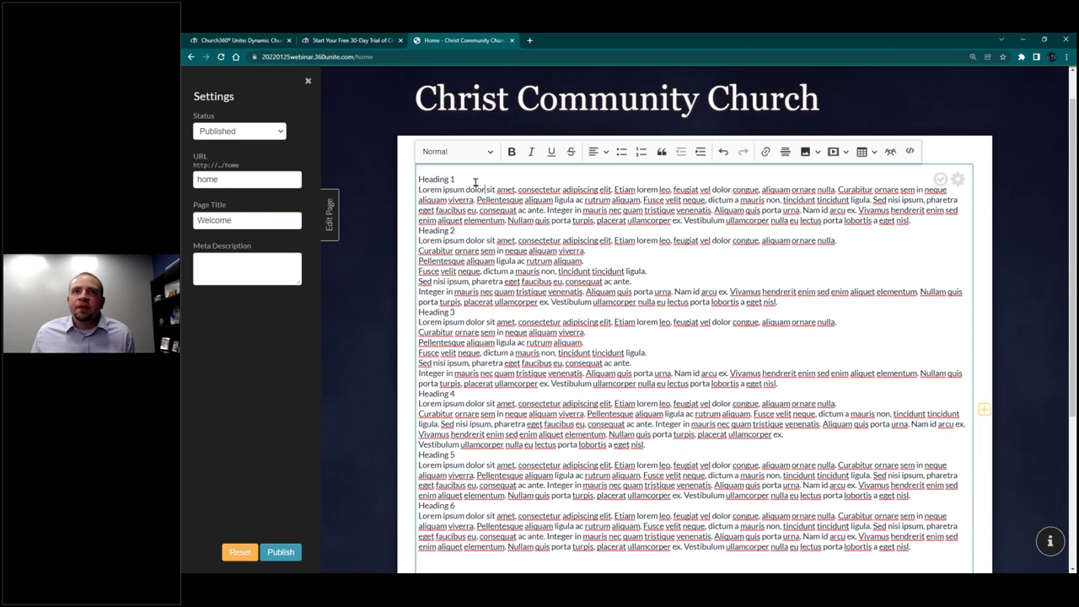
triple_click(433, 177)
click(459, 179)
triple_click(438, 179)
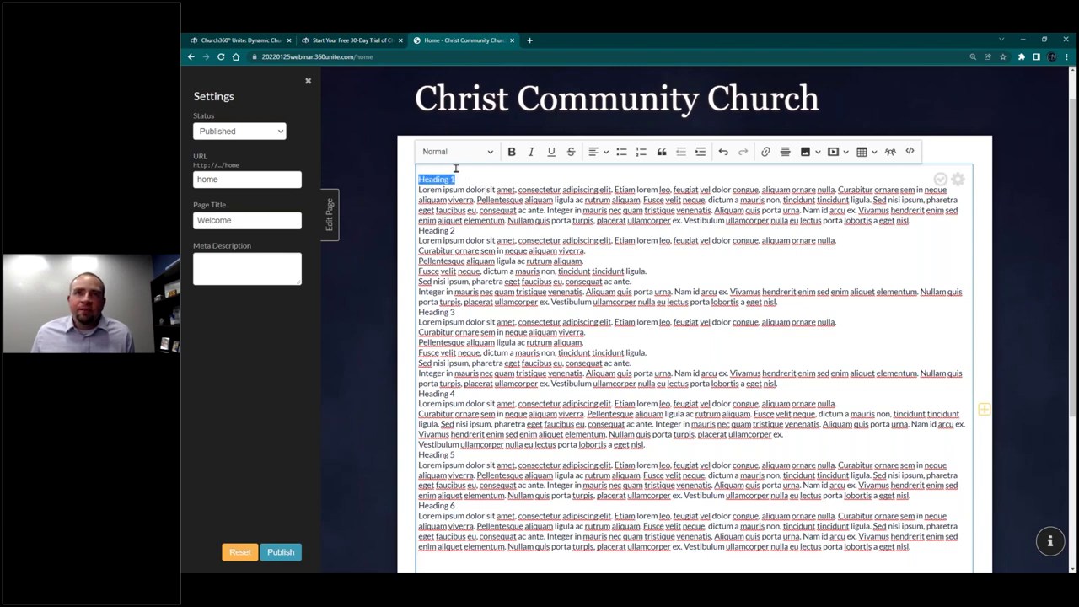
drag(460, 179, 421, 179)
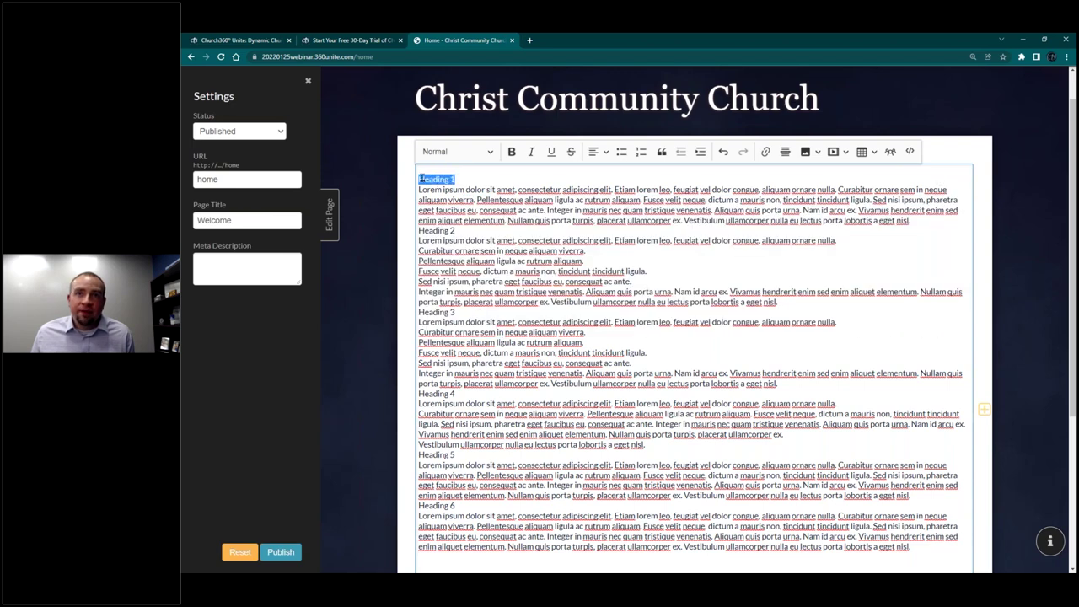
click(497, 152)
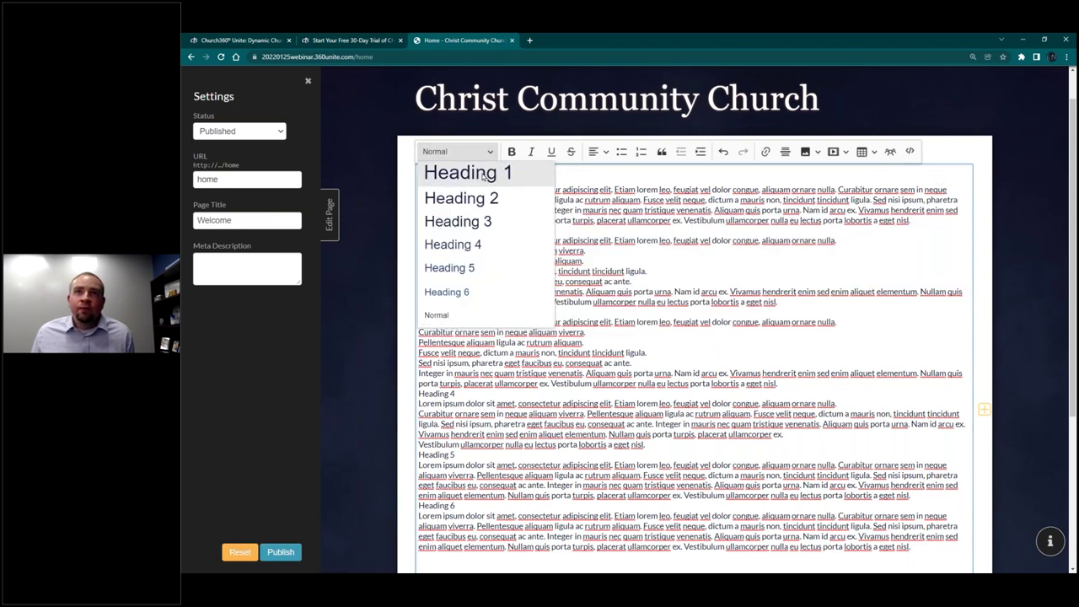
click(483, 174)
click(493, 204)
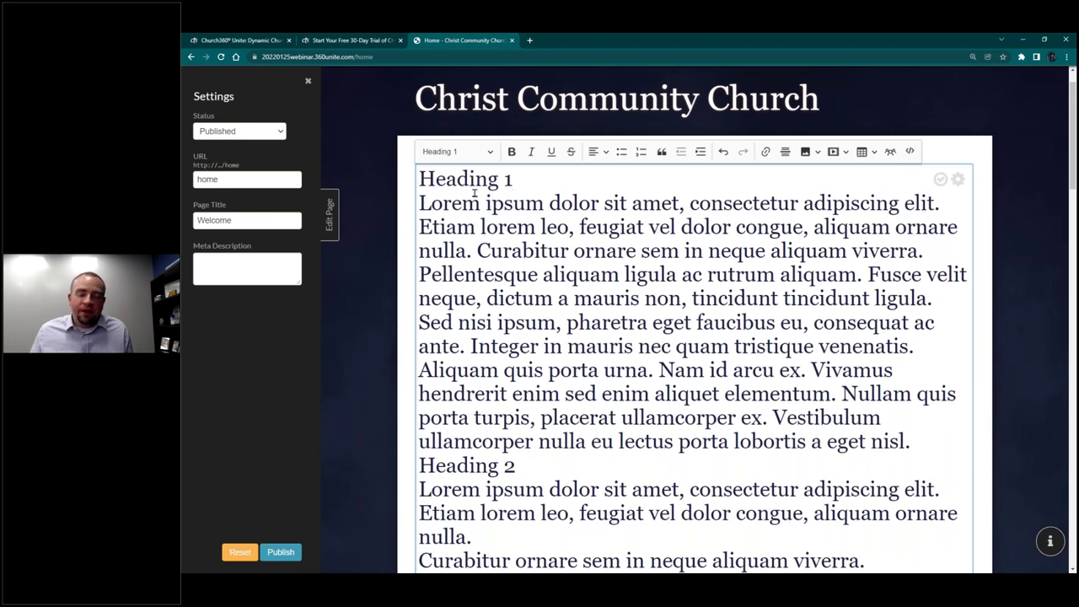
key(ctrl+z)
Step: Tidy the line breaks around Heading 2 and join the Fusce velit neque line into the paragraph above
click(501, 181)
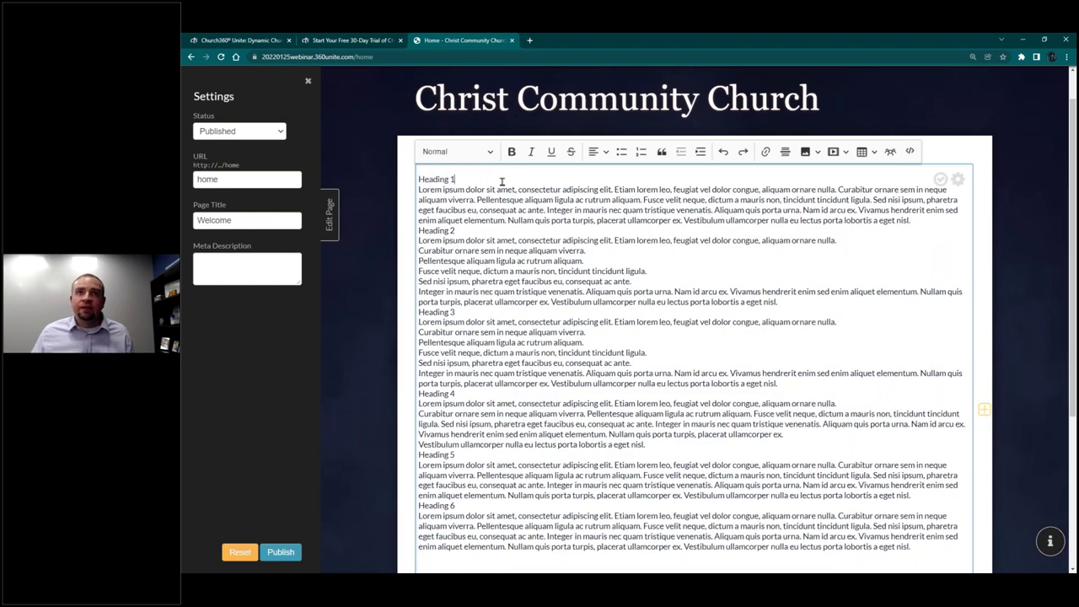
key(Return)
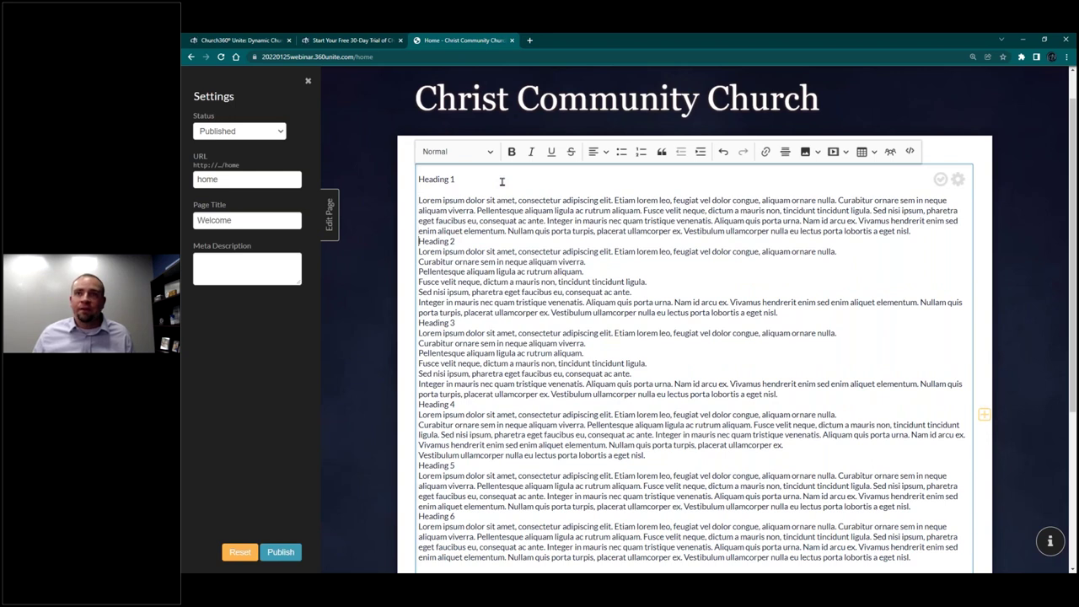
key(Return)
key(Down)
key(BackSpace)
key(Return)
key(Return)
key(Down)
key(BackSpace)
key(Down)
key(BackSpace)
key(Down)
key(Home)
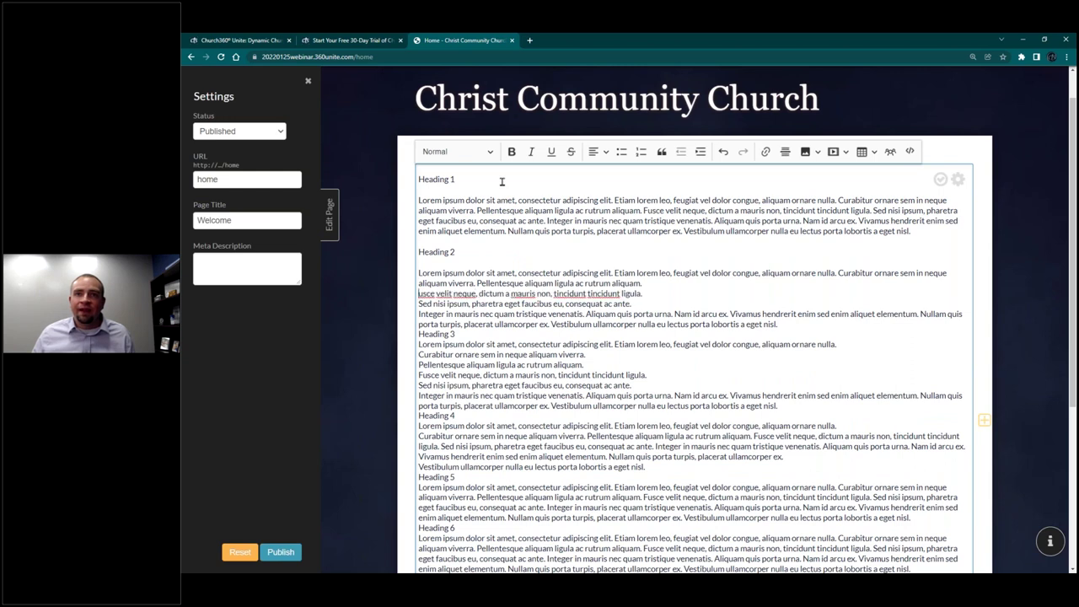
key(BackSpace)
key(ctrl+z)
text(F)
key(BackSpace)
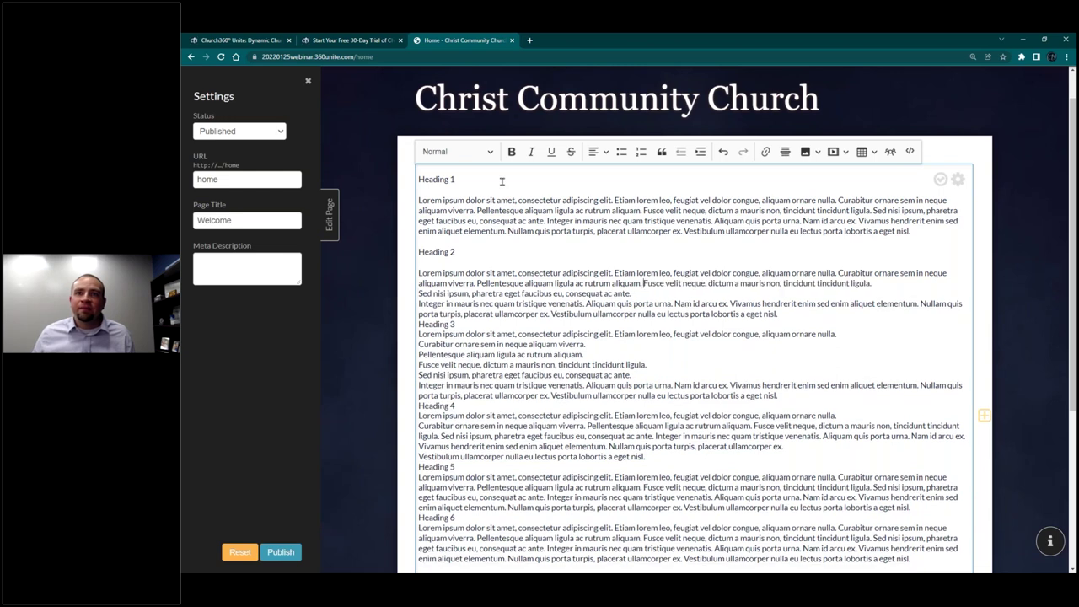
key(Return)
key(Return)
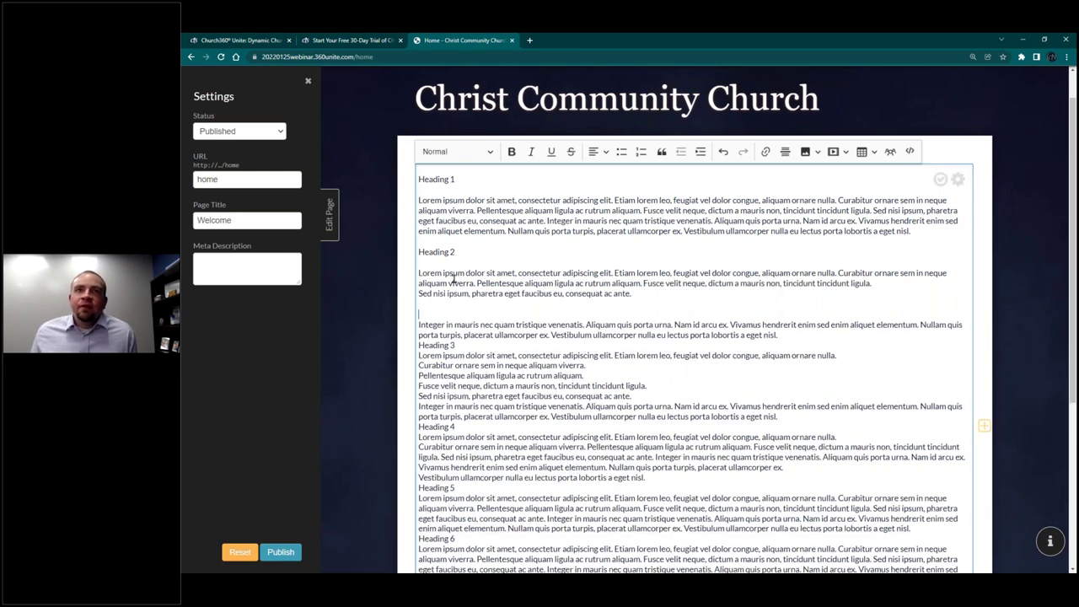
Step: Make the first line a Heading 1 and the second heading a Heading 2, then close the editor
click(462, 154)
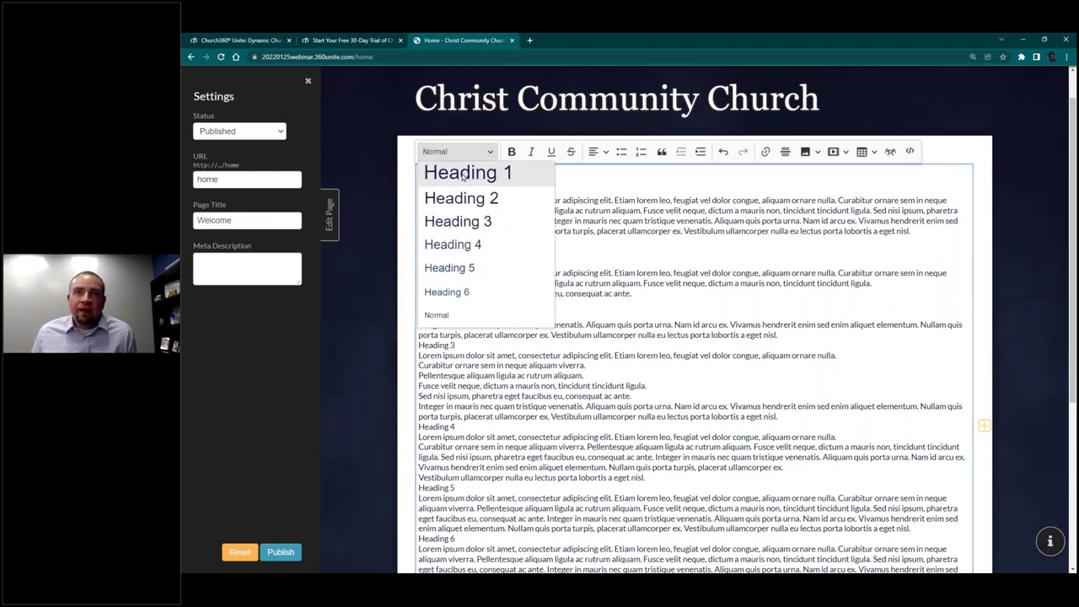
click(467, 173)
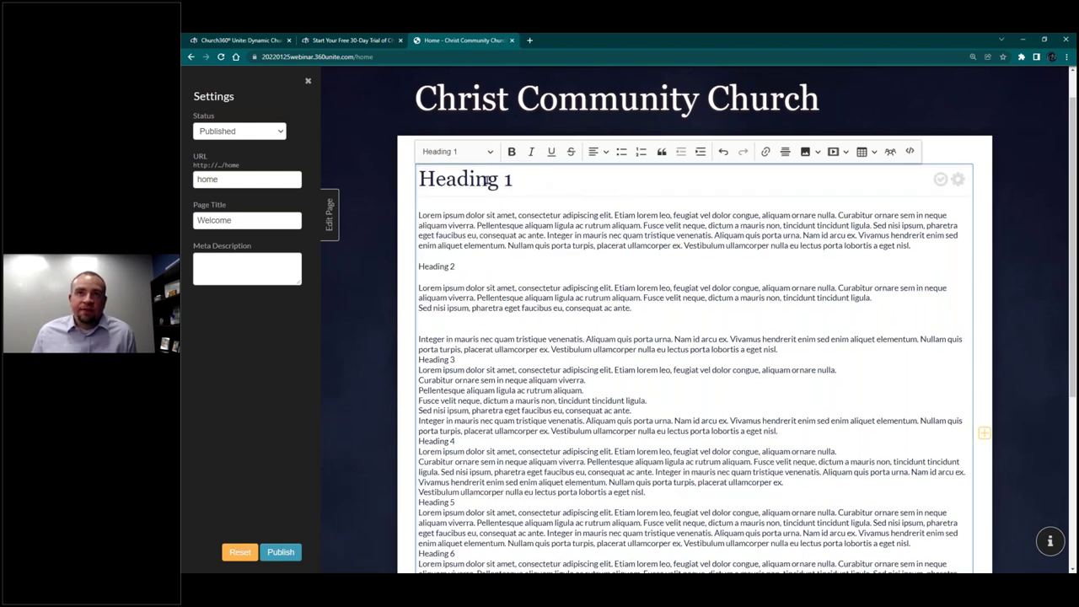
click(438, 312)
click(459, 152)
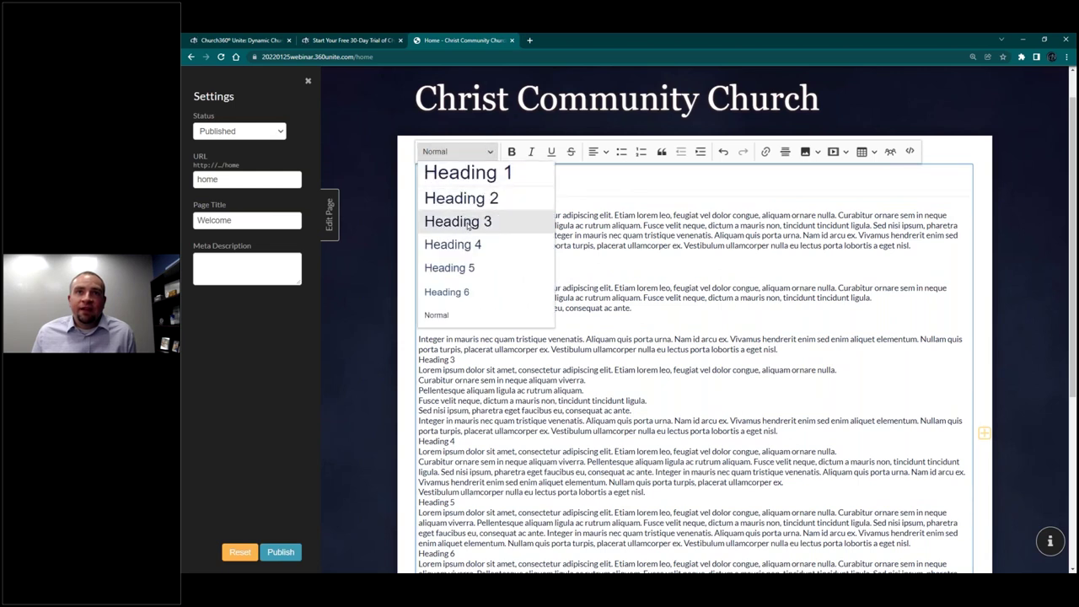
click(462, 199)
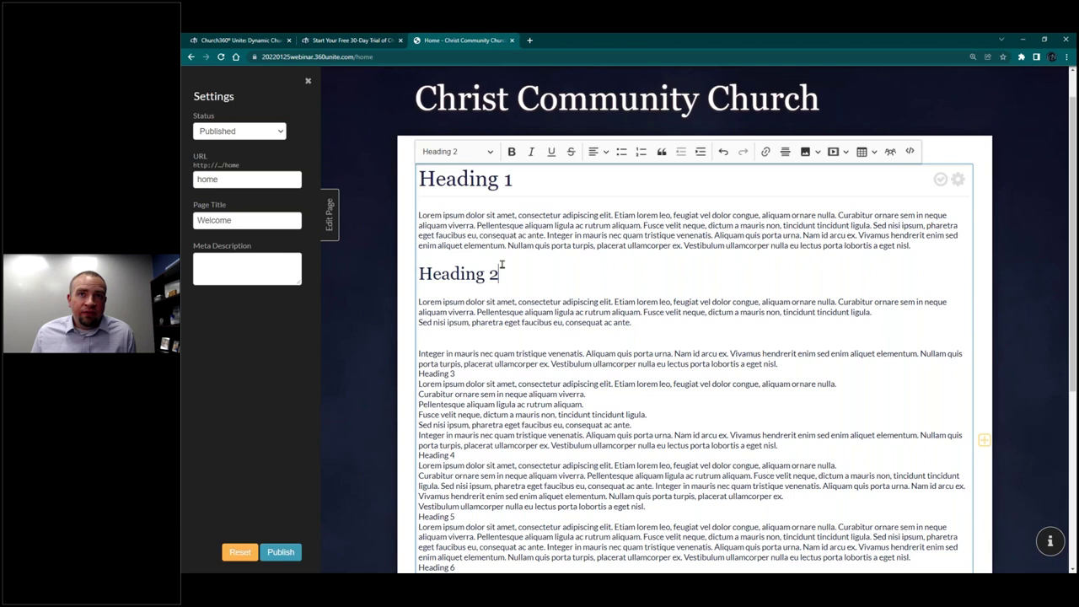
drag(502, 265, 420, 266)
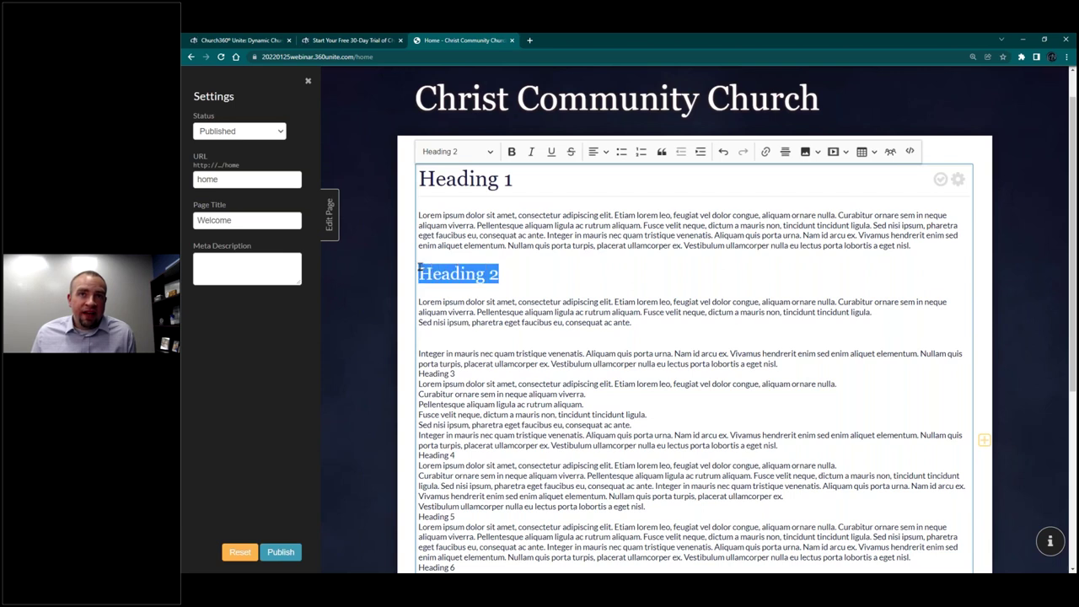
click(494, 275)
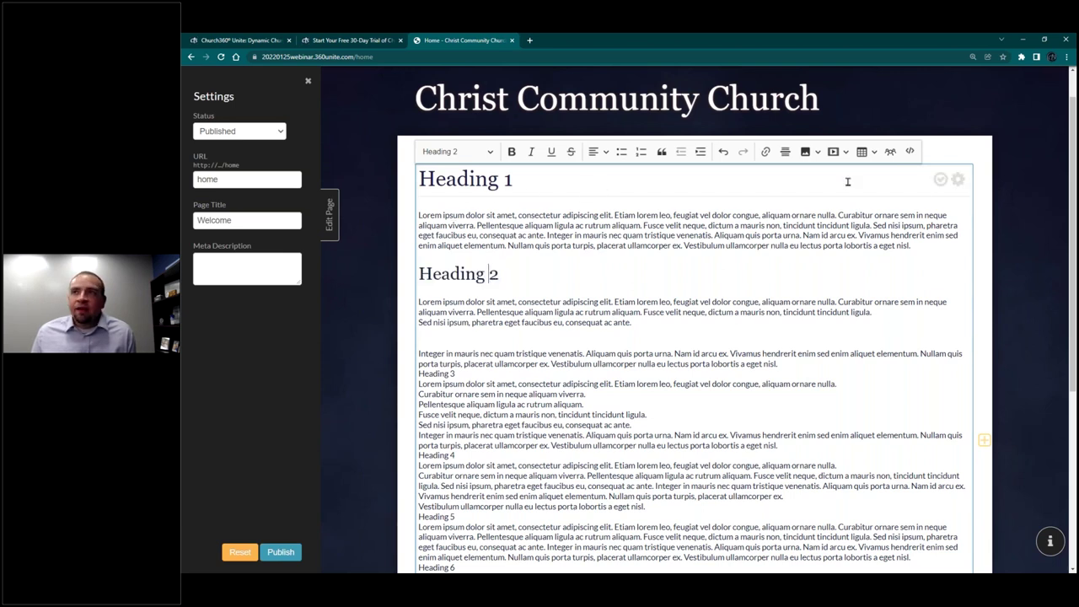
click(940, 181)
scroll(551, 371, down, 10)
scroll(552, 354, up, 12)
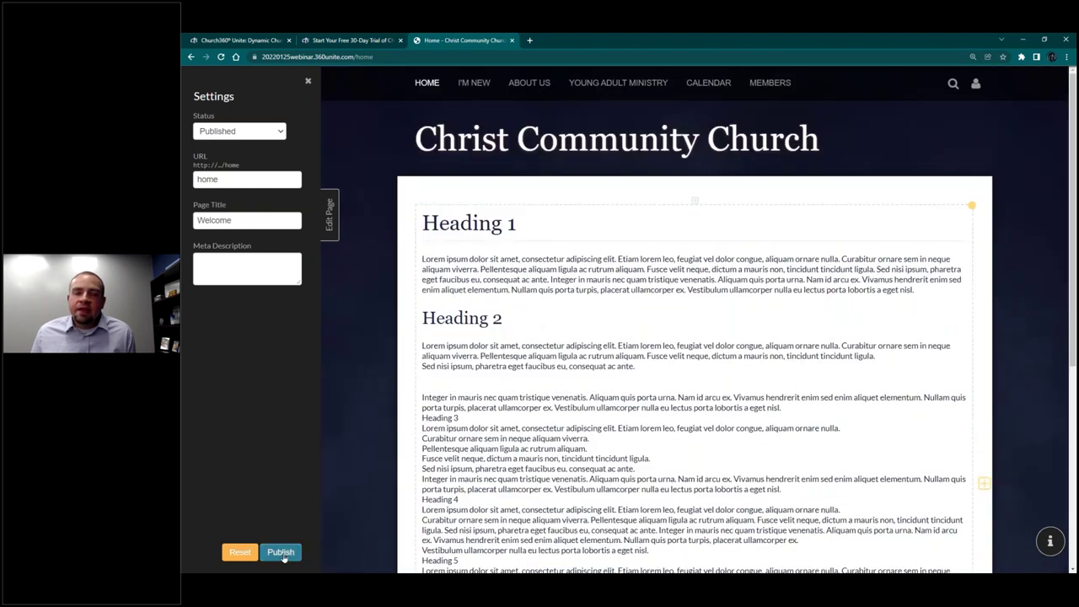
Step: Publish the Home page, dismiss the Settings panel and Saved! banner, and reopen the Edit Page panel
click(281, 553)
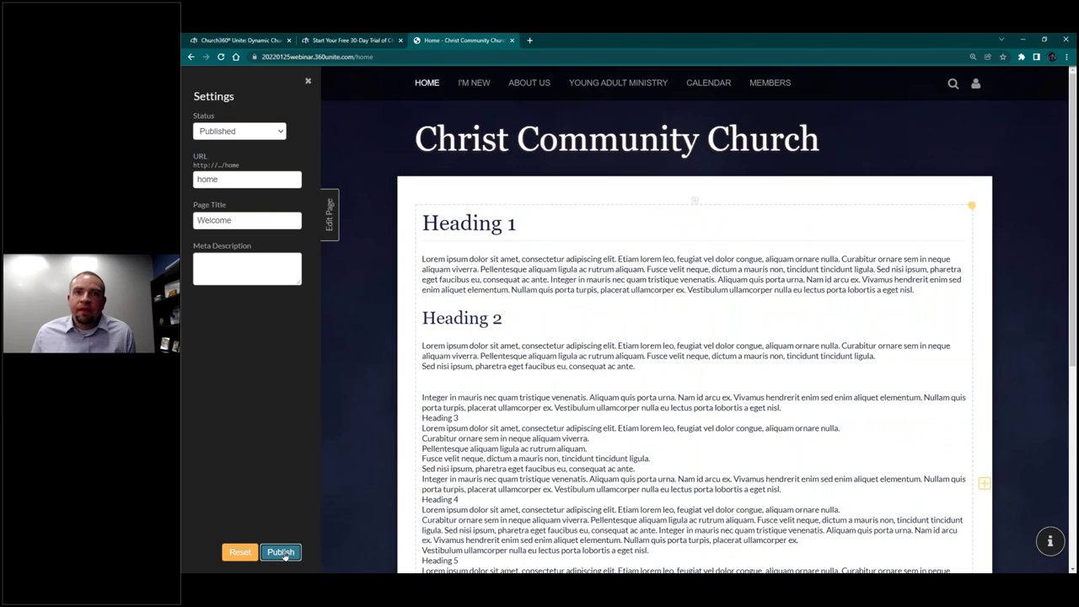
click(335, 233)
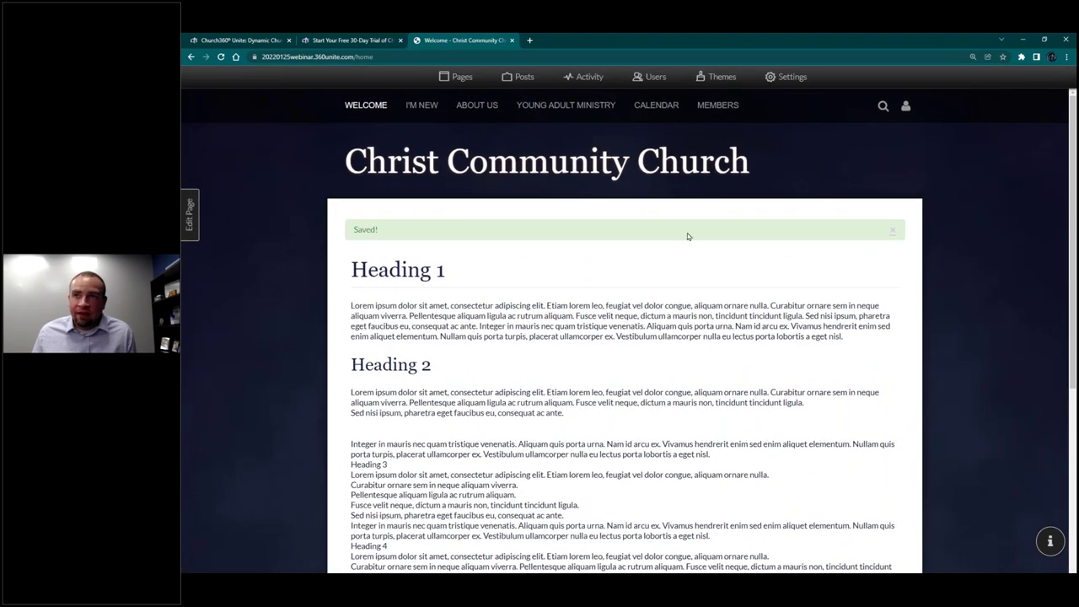
click(892, 230)
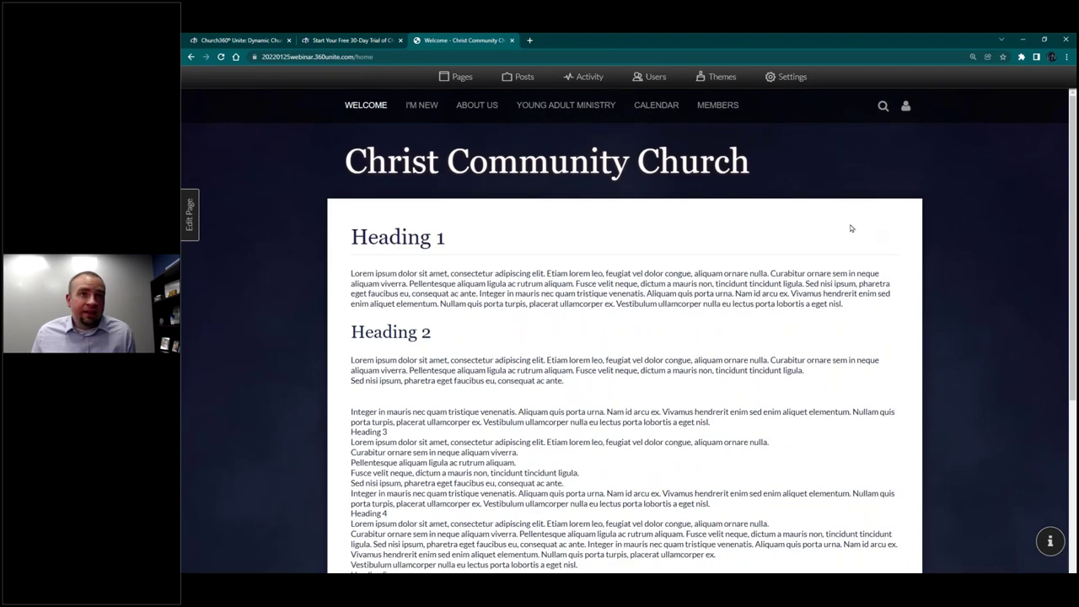
click(191, 226)
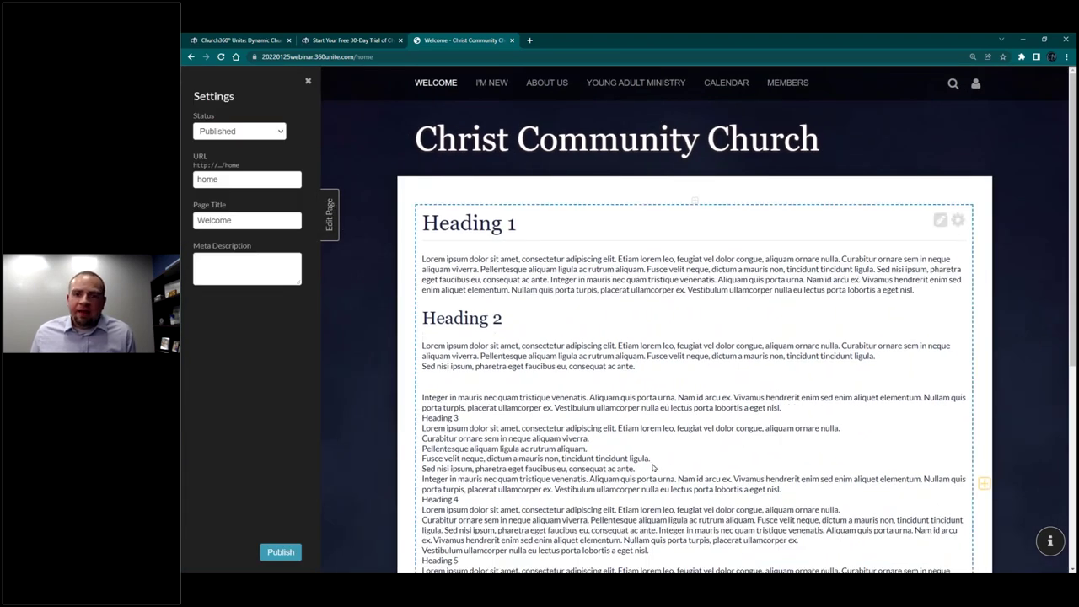
Step: Insert a new empty content block at the top of the Welcome page, above Heading 1
scroll(640, 430, down, 4)
scroll(666, 337, up, 4)
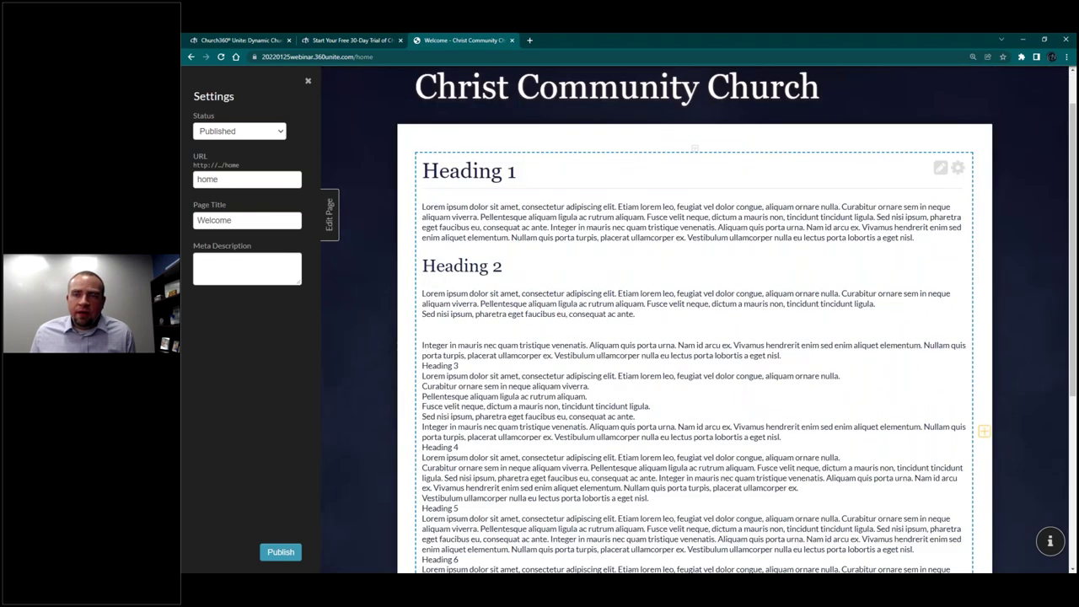
scroll(679, 226, down, 2)
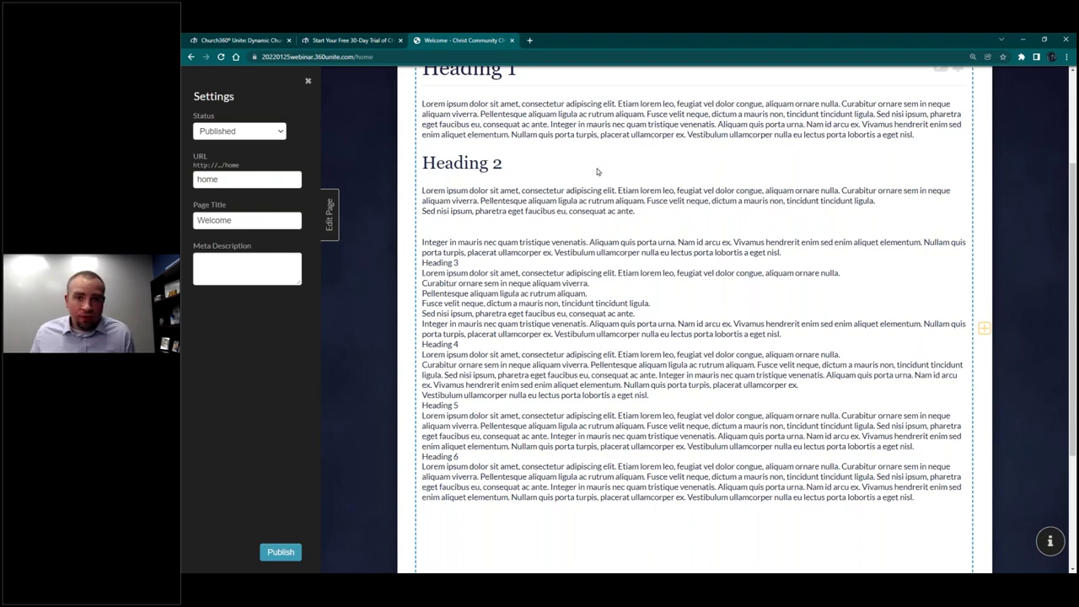
scroll(594, 180, up, 2)
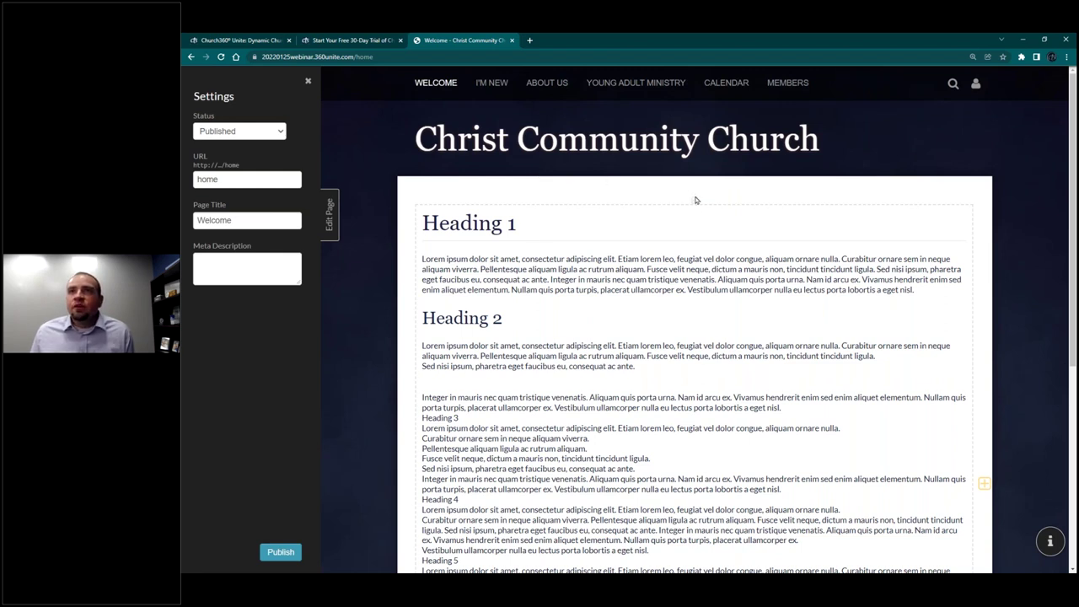
click(694, 203)
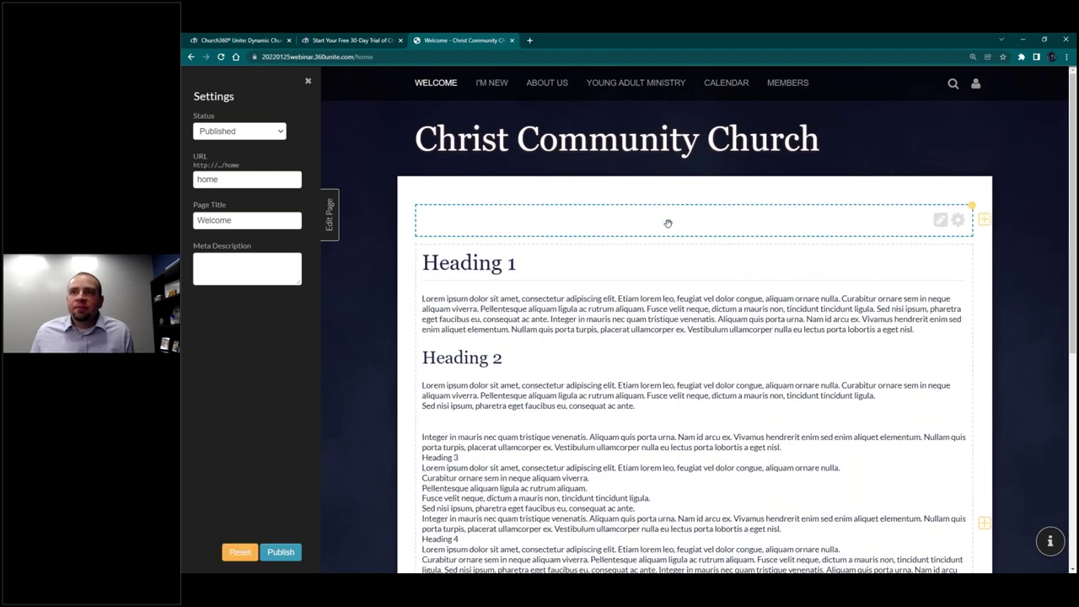
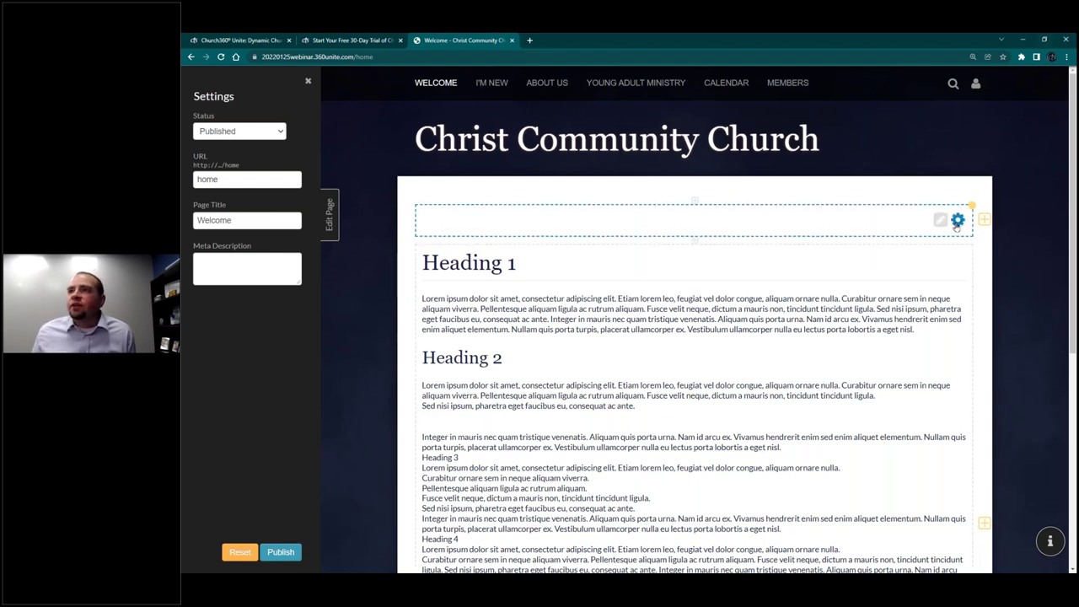
Step: Change the empty cell above Heading 1 to the Carousel cell type
click(958, 223)
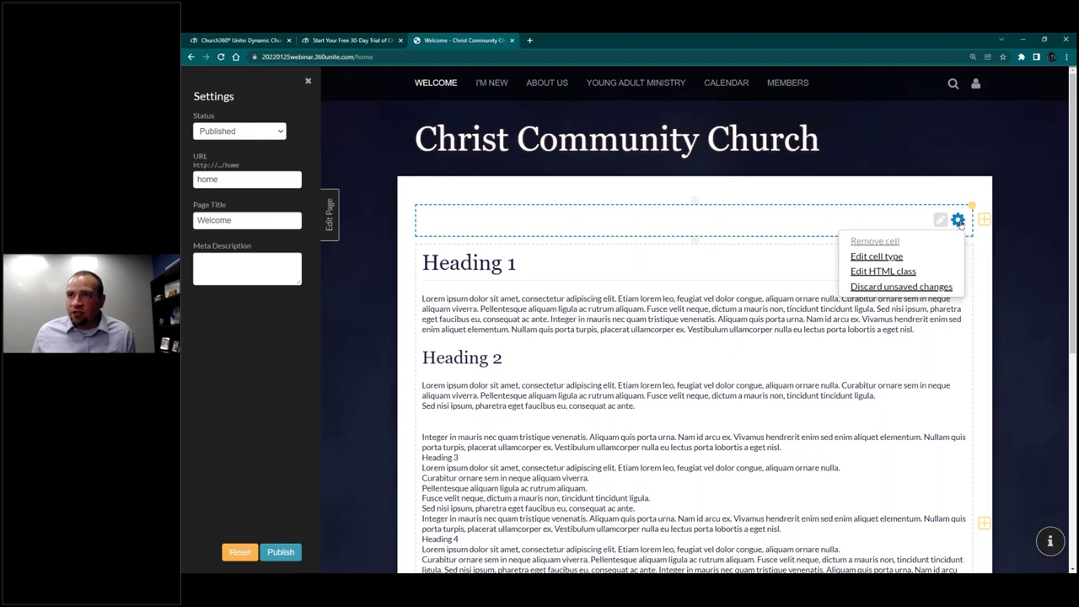
click(892, 258)
click(607, 163)
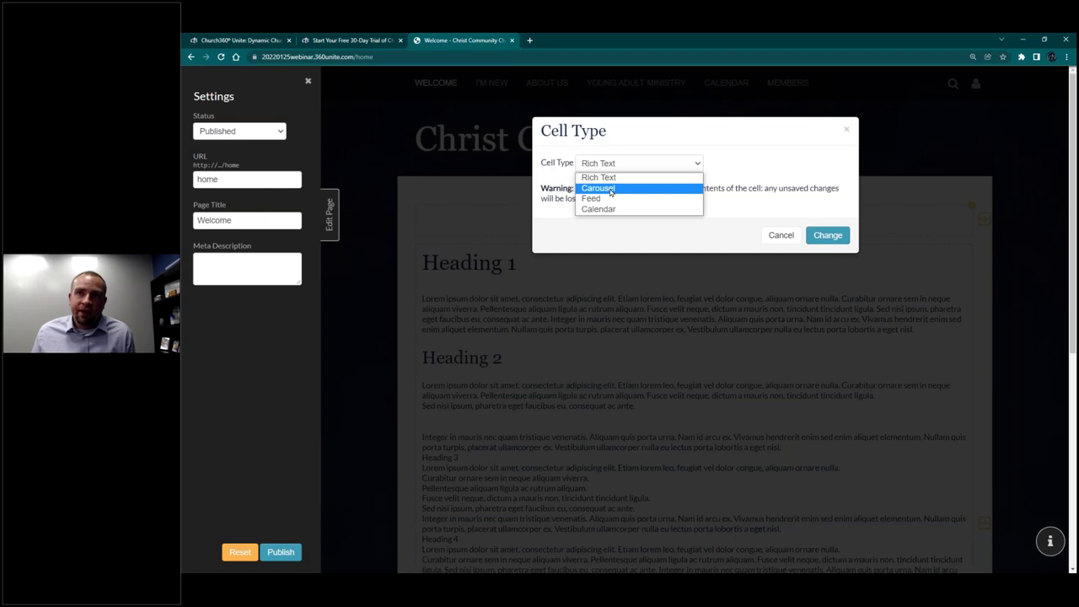
click(610, 189)
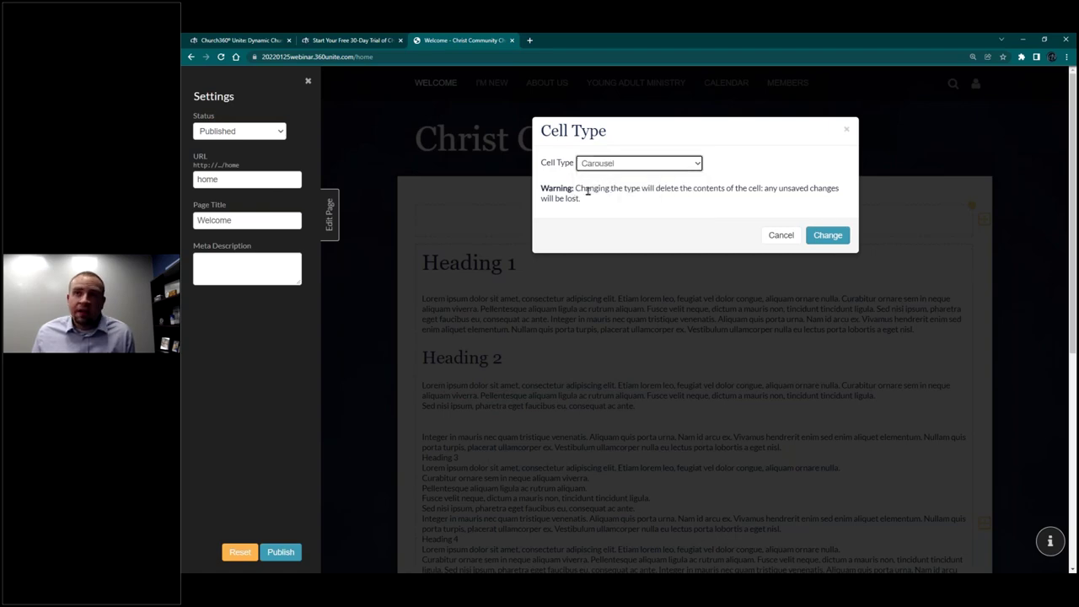
click(829, 239)
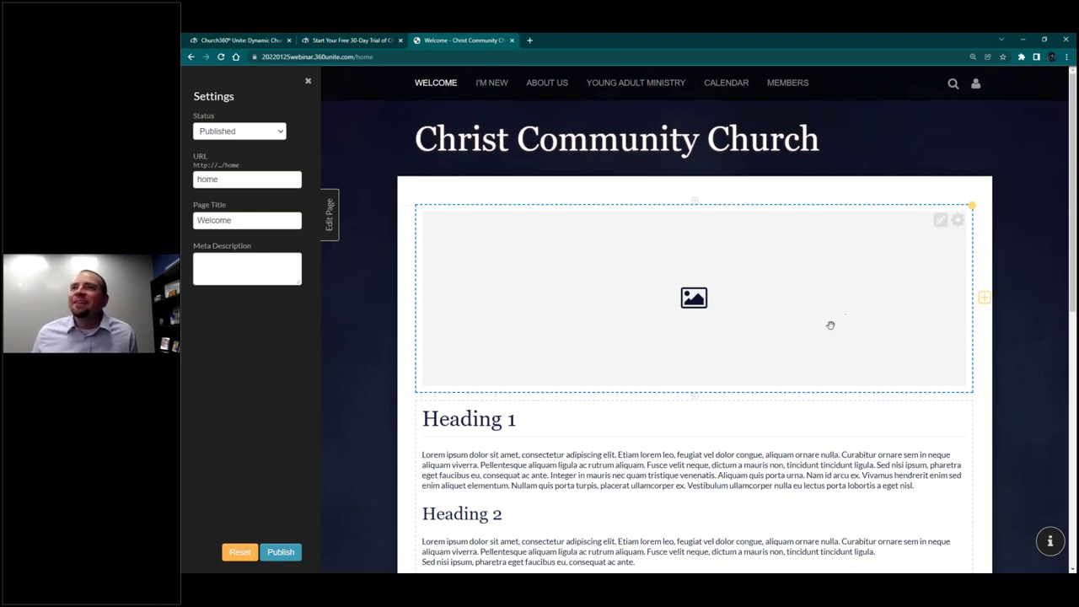
Step: Set the carousel to auto-advance every 5 seconds at 400 px height and add an image slot
click(940, 220)
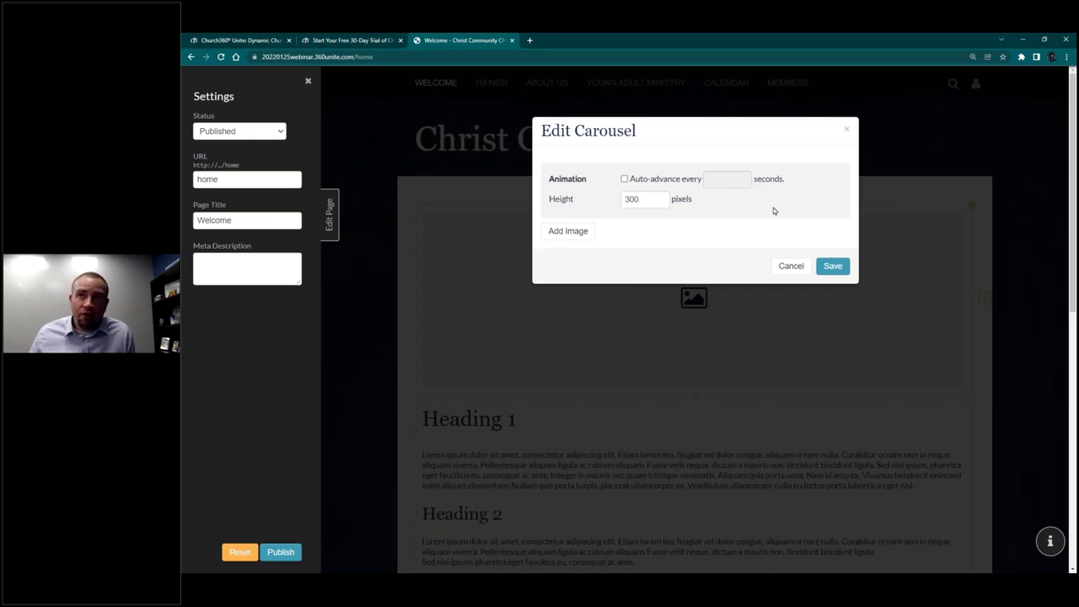
click(624, 179)
click(736, 180)
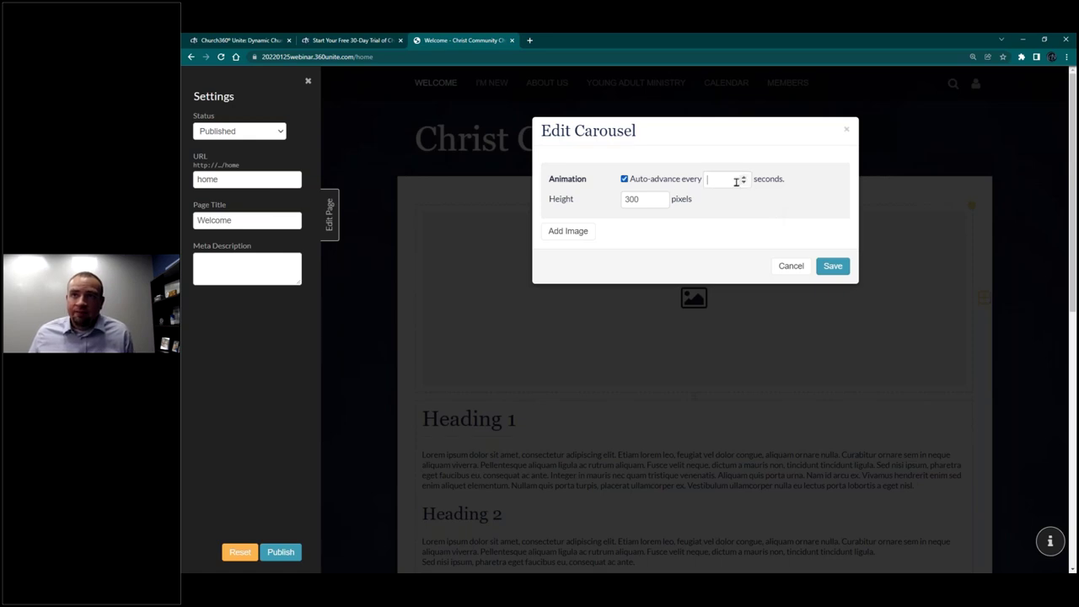
text(5)
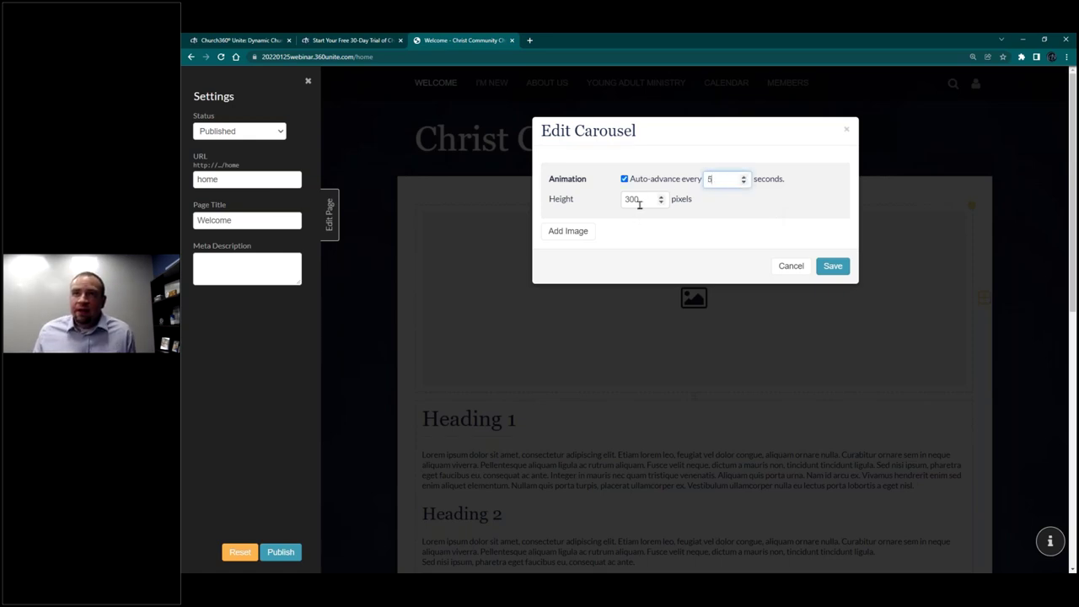
drag(641, 200, 606, 203)
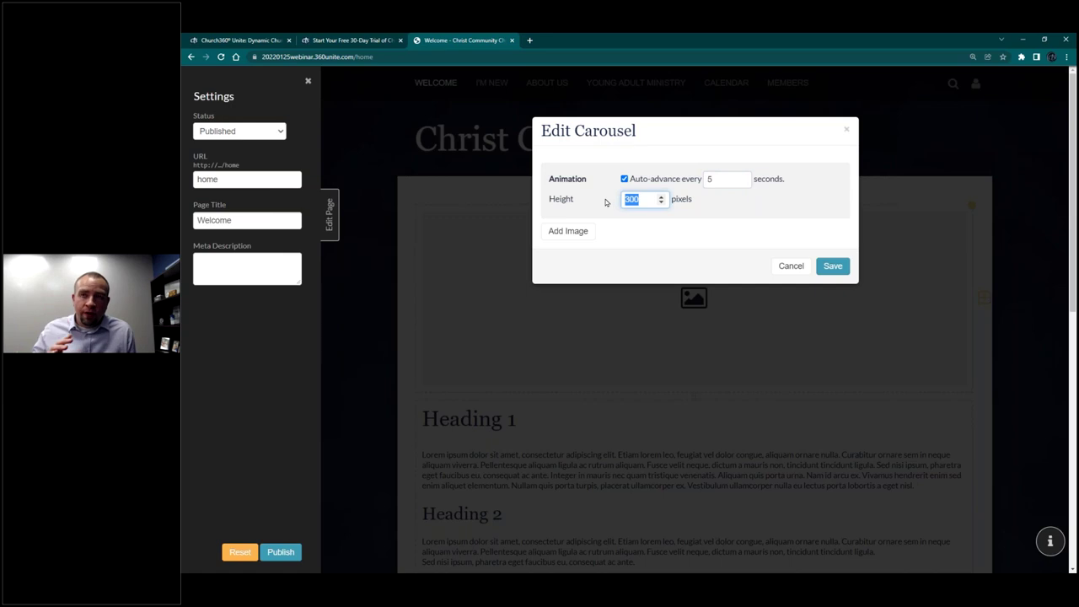
text(400)
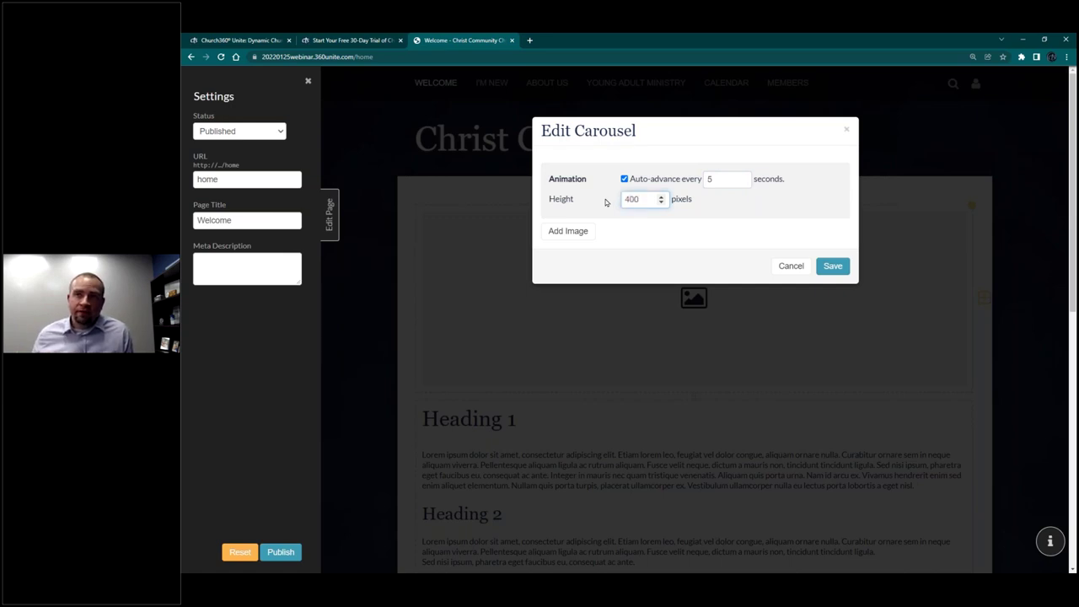
click(573, 240)
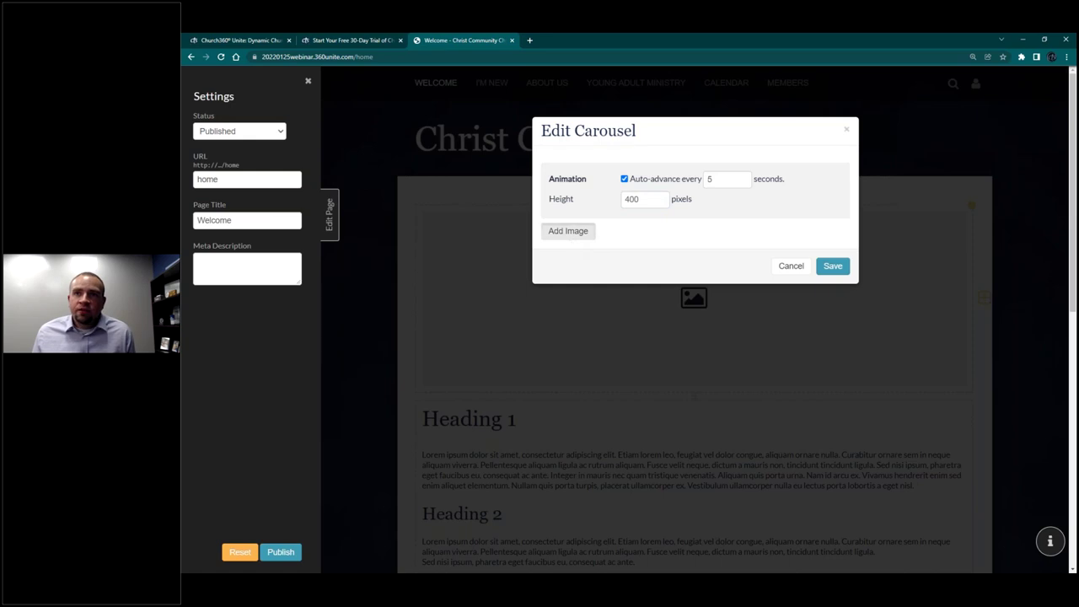
Step: Upload prayers-banner.png and use it as the first carousel slide
click(570, 251)
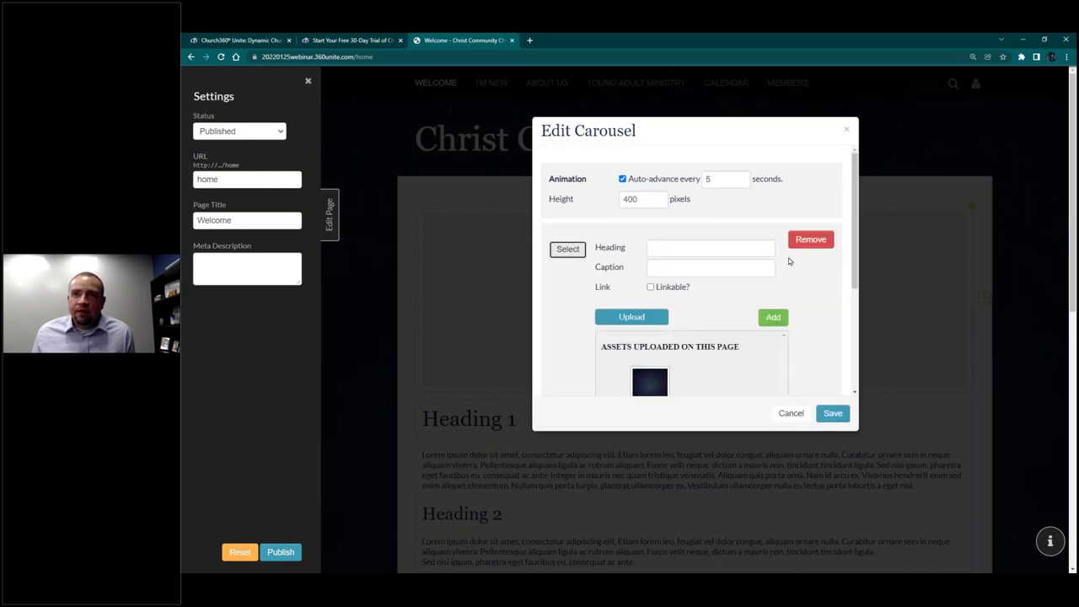
scroll(853, 271, down, 2)
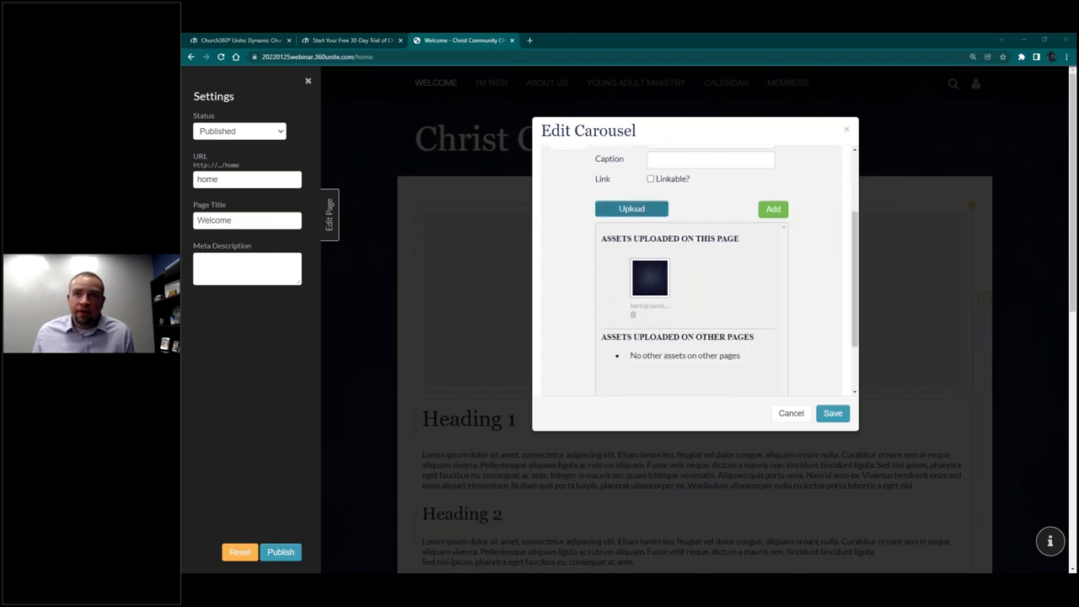
click(632, 208)
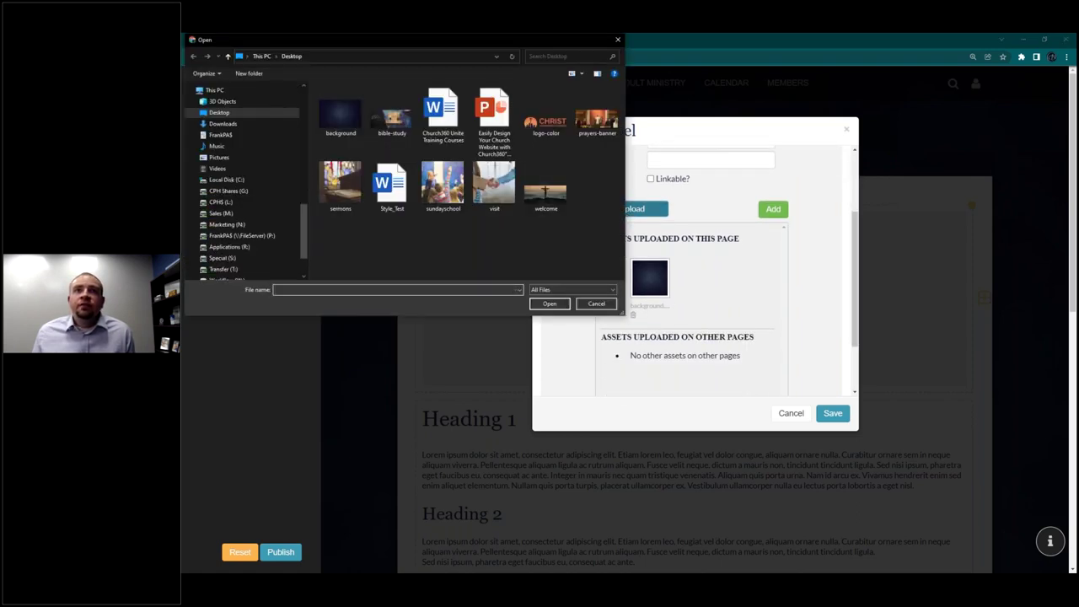
click(608, 123)
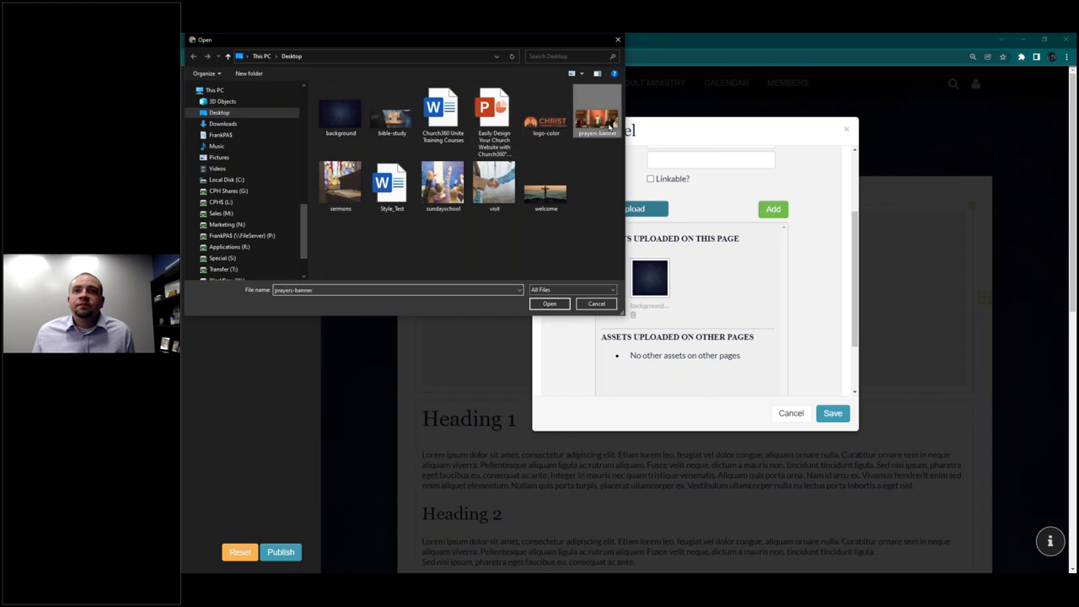
double_click(607, 122)
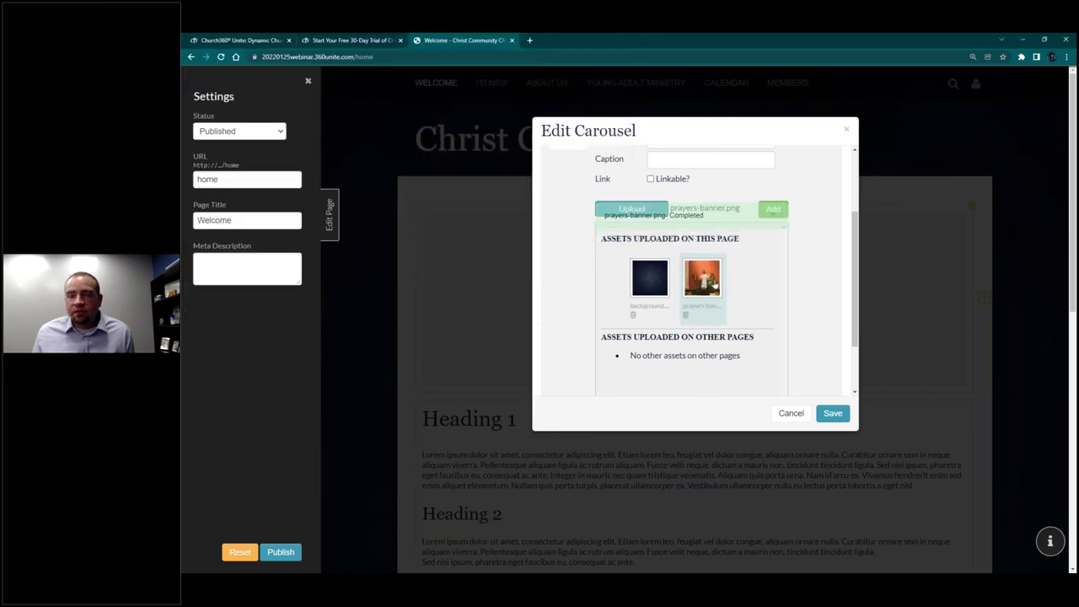
click(775, 210)
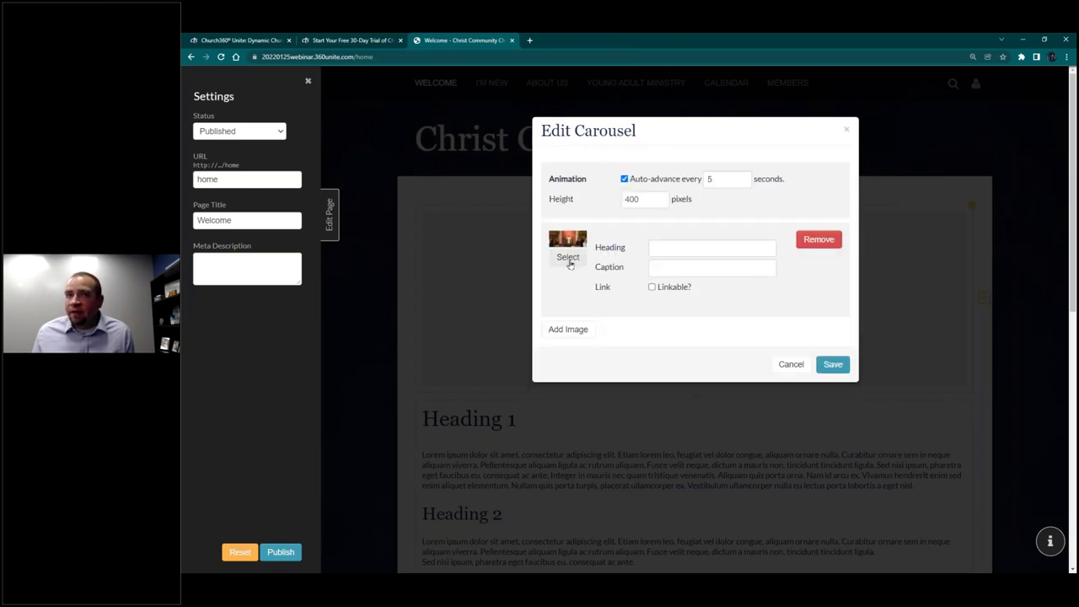
Step: Add a second slide using a newly uploaded welcome.png image
click(568, 329)
click(568, 348)
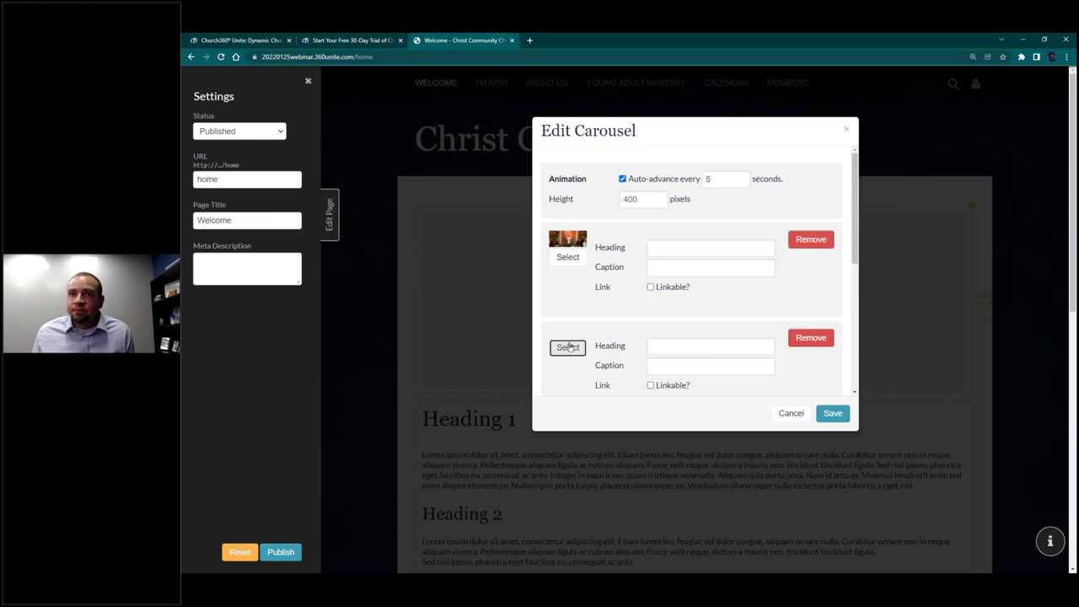
scroll(631, 301, down, 2)
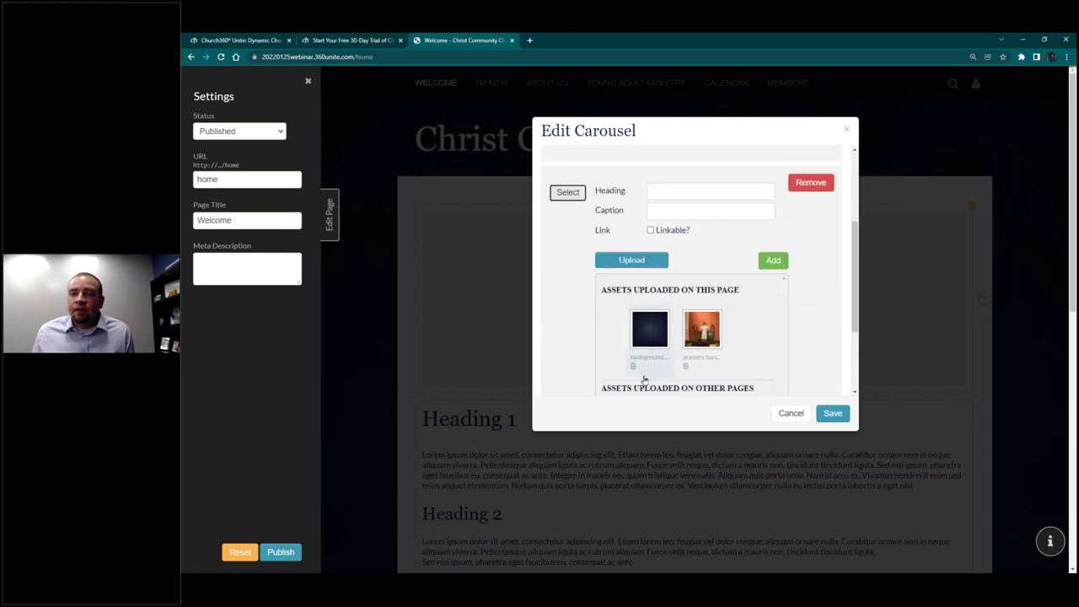
scroll(683, 366, down, 3)
scroll(623, 224, up, 3)
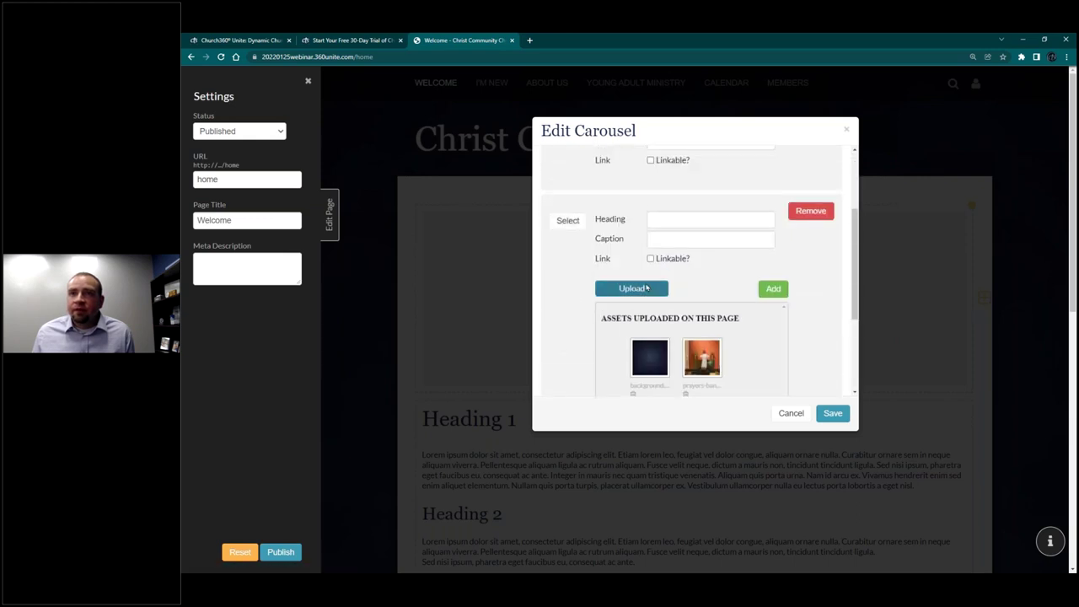
click(645, 289)
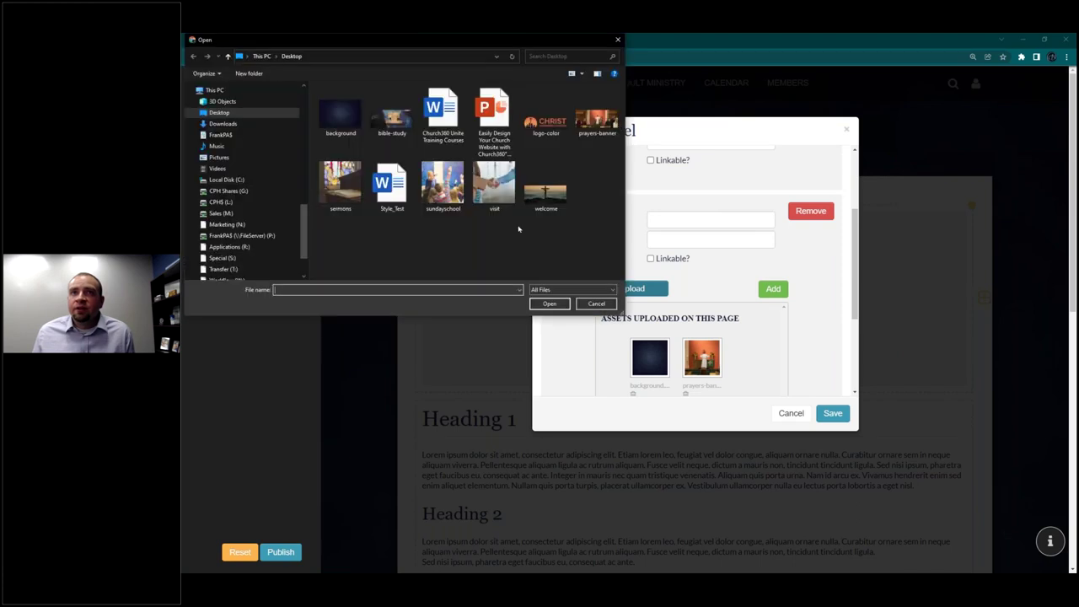
double_click(548, 192)
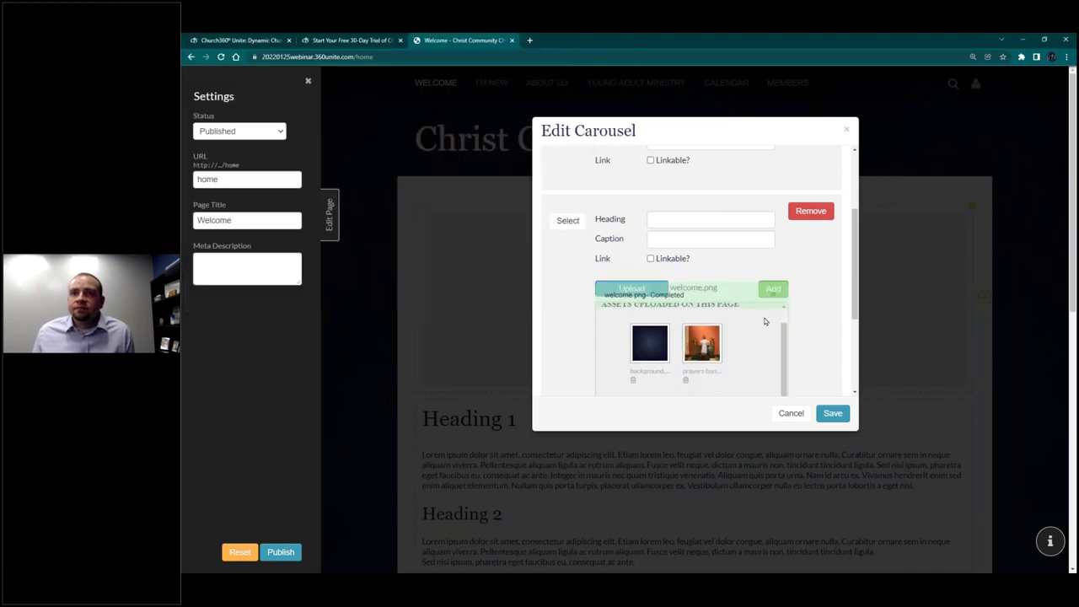
scroll(769, 320, down, 2)
scroll(764, 222, up, 1)
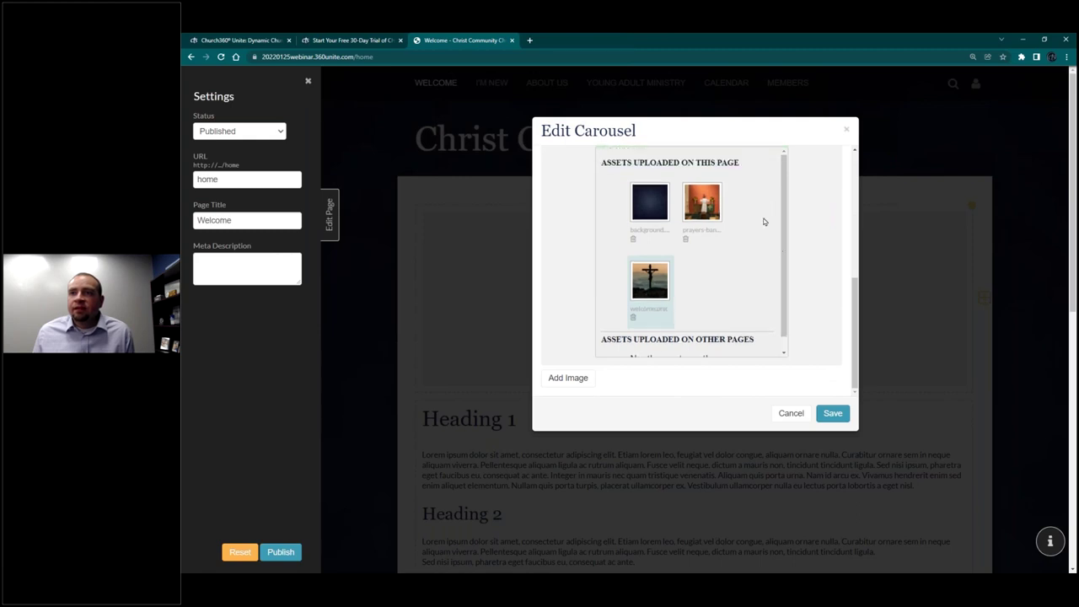
scroll(793, 317, up, 3)
click(774, 289)
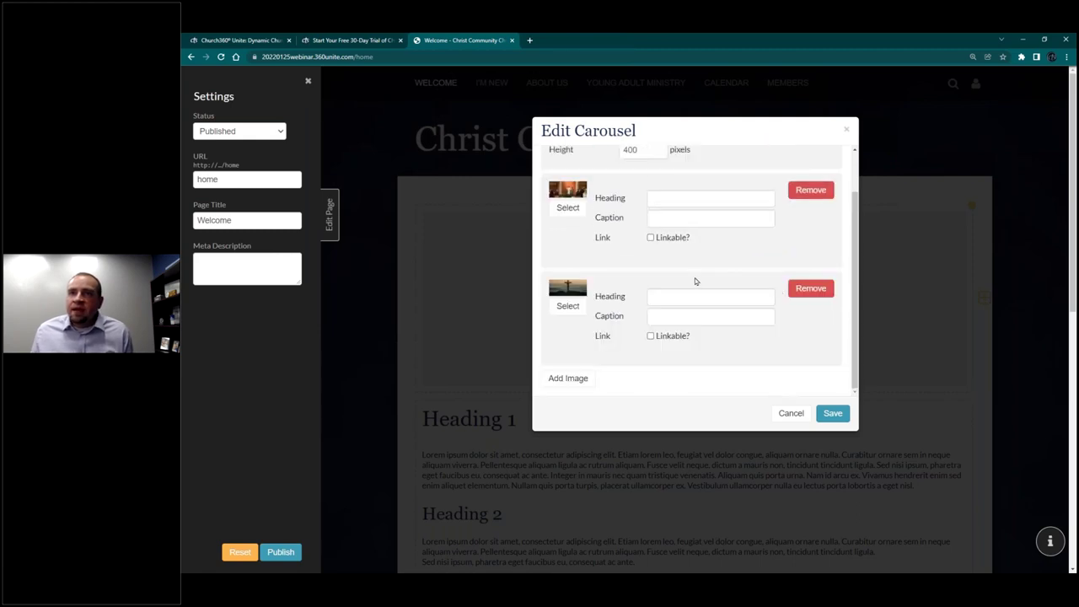
Step: Give slide 1 the heading 'Join us for Worship!', linked to Worship Times in another tab
scroll(695, 277, up, 1)
click(682, 248)
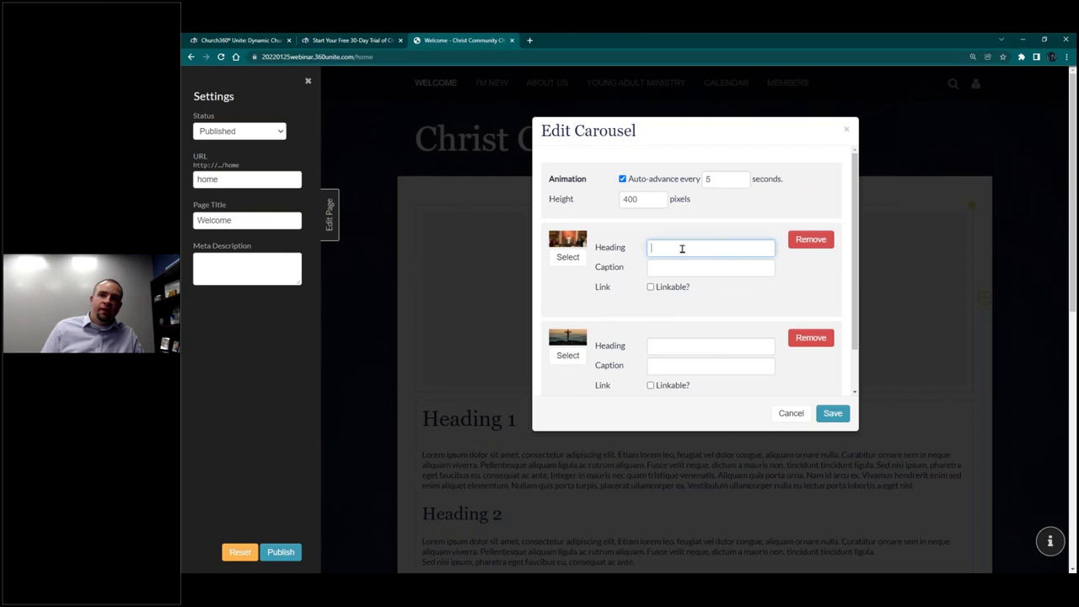
text(Join us for wors)
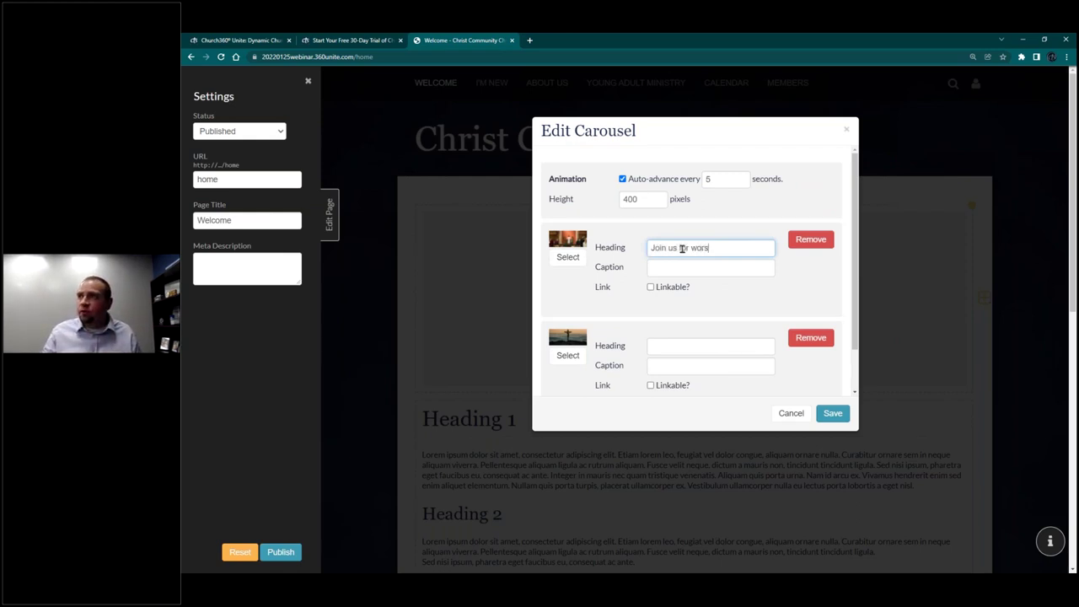
text(hip!)
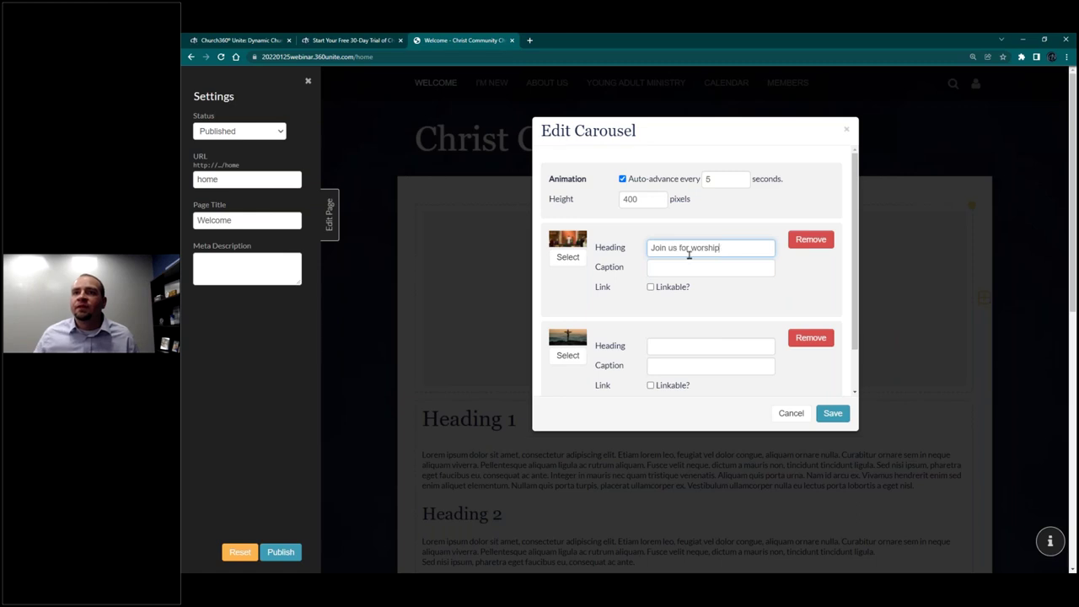
double_click(704, 248)
text(Worship)
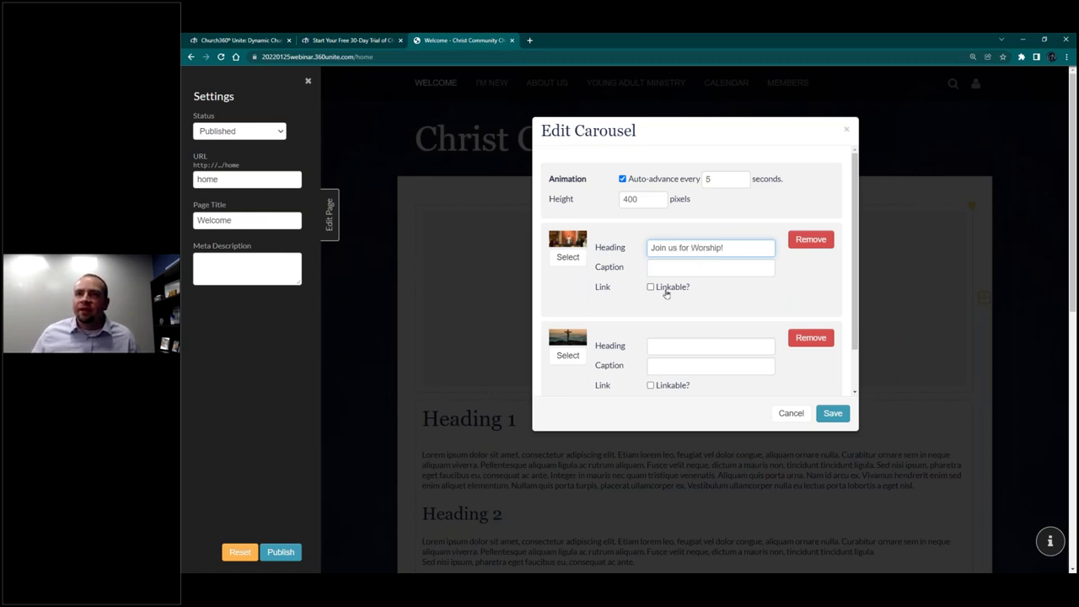
click(666, 289)
click(704, 305)
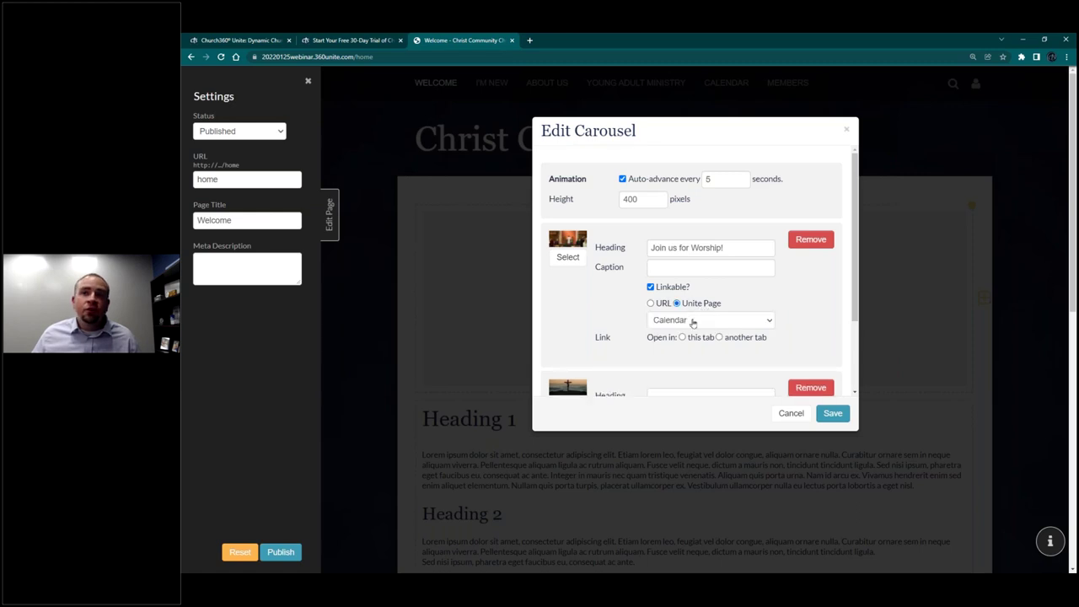
click(691, 320)
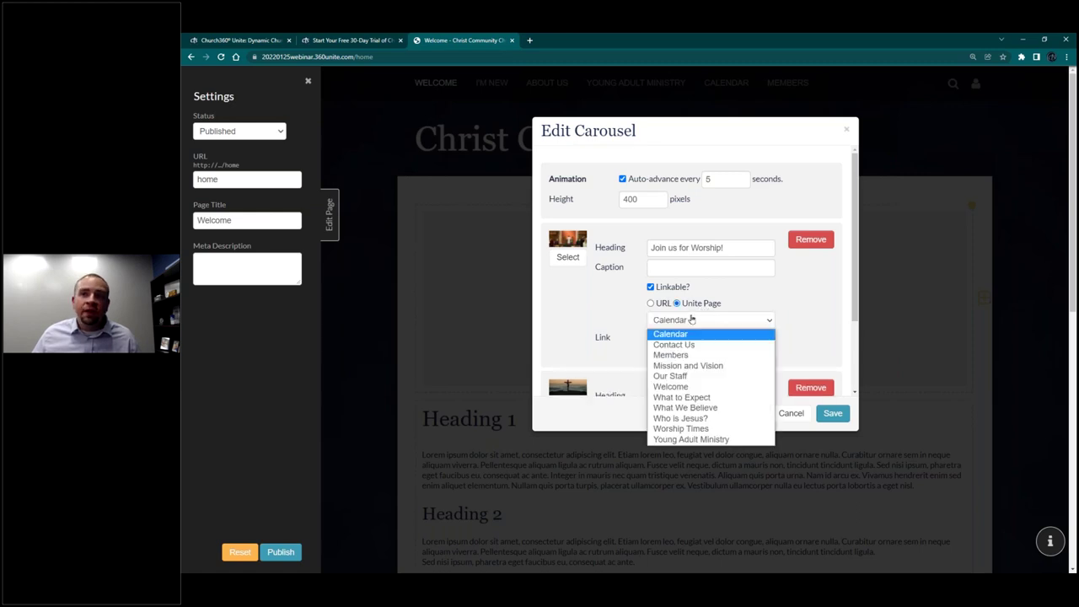
click(681, 428)
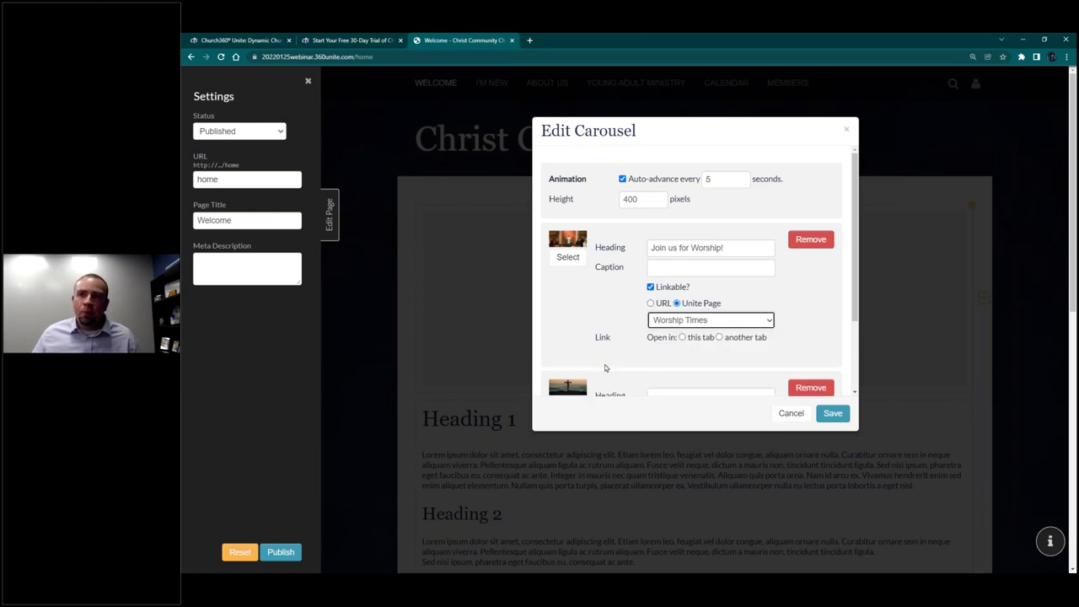
click(720, 337)
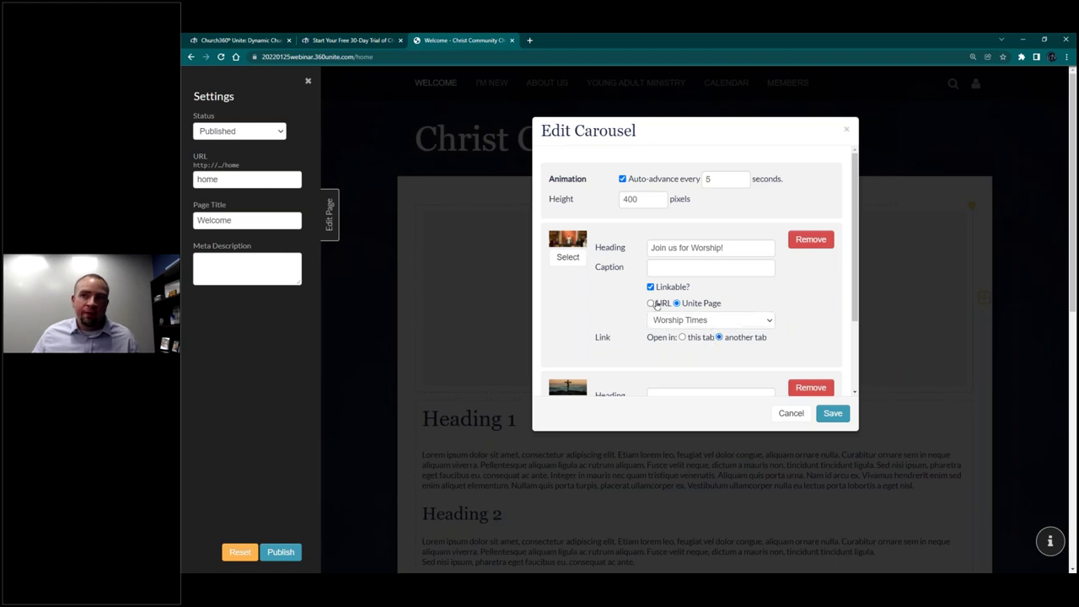
Step: Give slide 2 the heading 'Who is Jesus?', linked to that page in another tab, and save
scroll(704, 295, down, 1)
click(703, 294)
text(Wh)
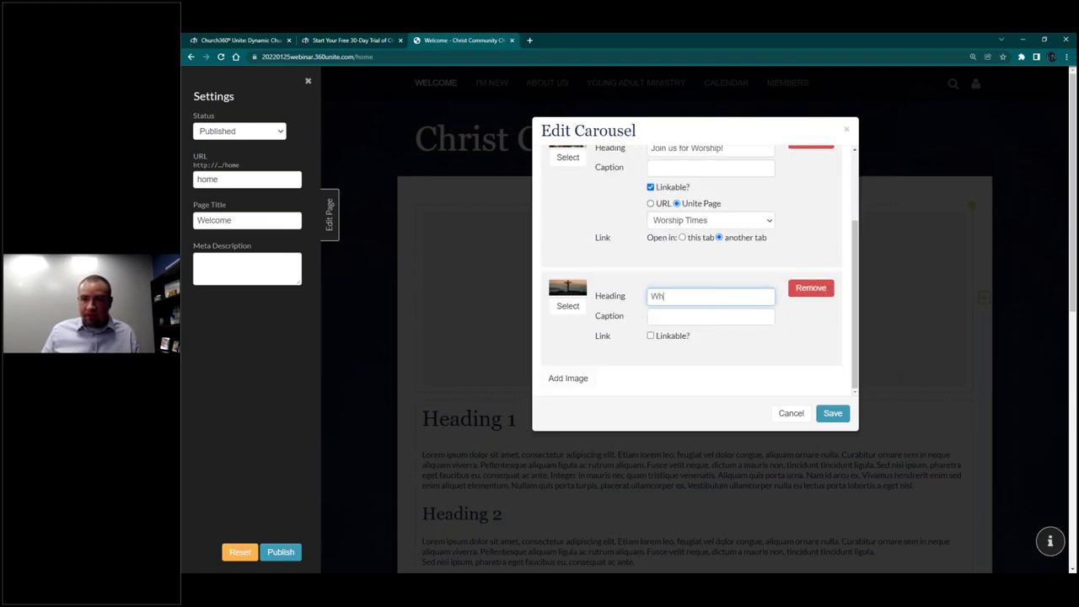
text(o is Jesus?)
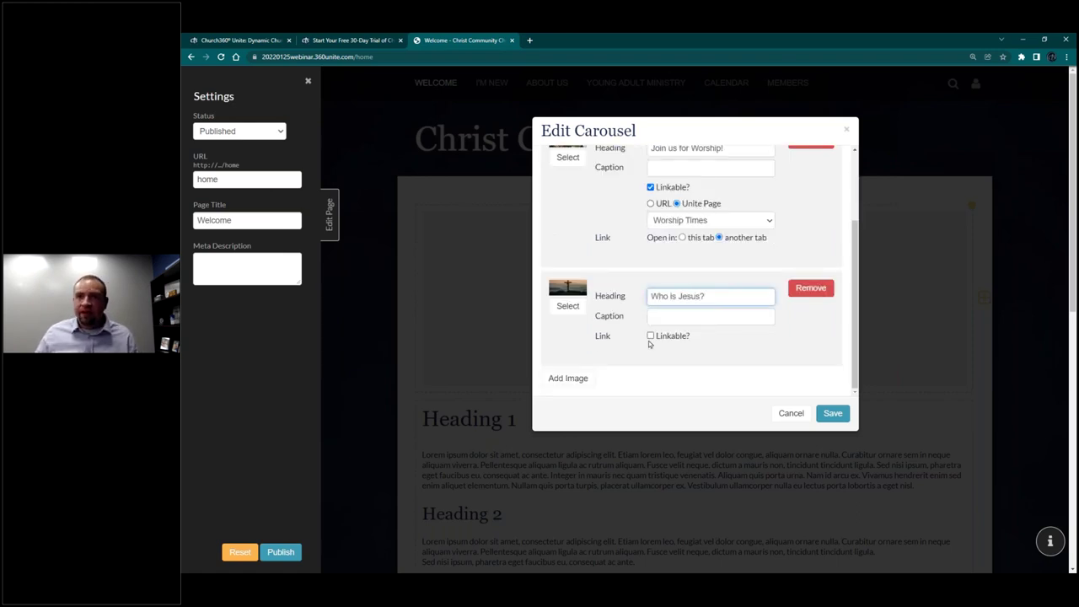
click(667, 337)
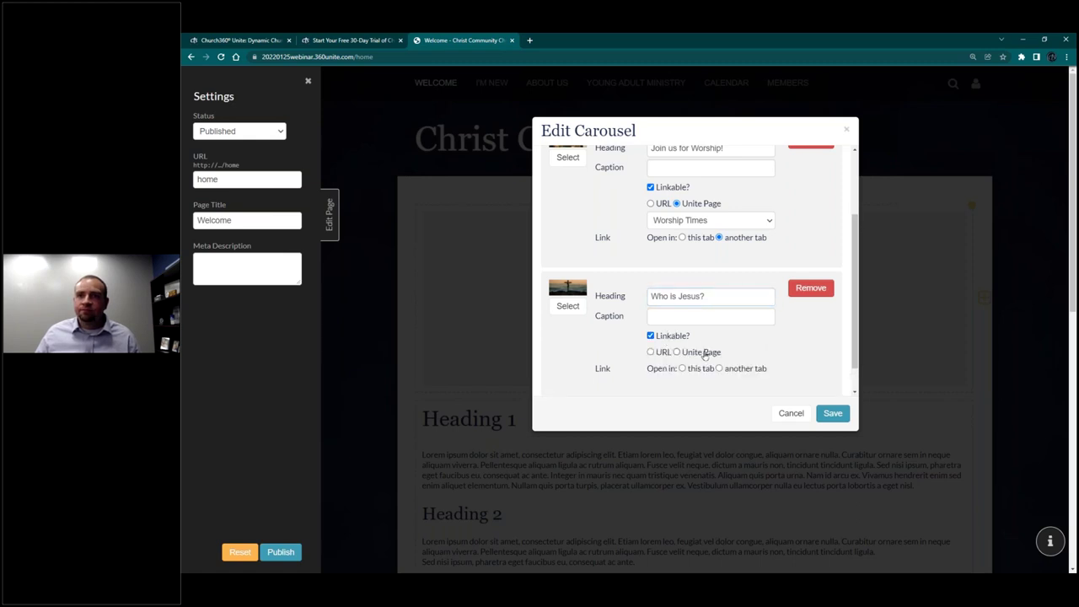
click(705, 352)
scroll(705, 356, down, 1)
click(699, 316)
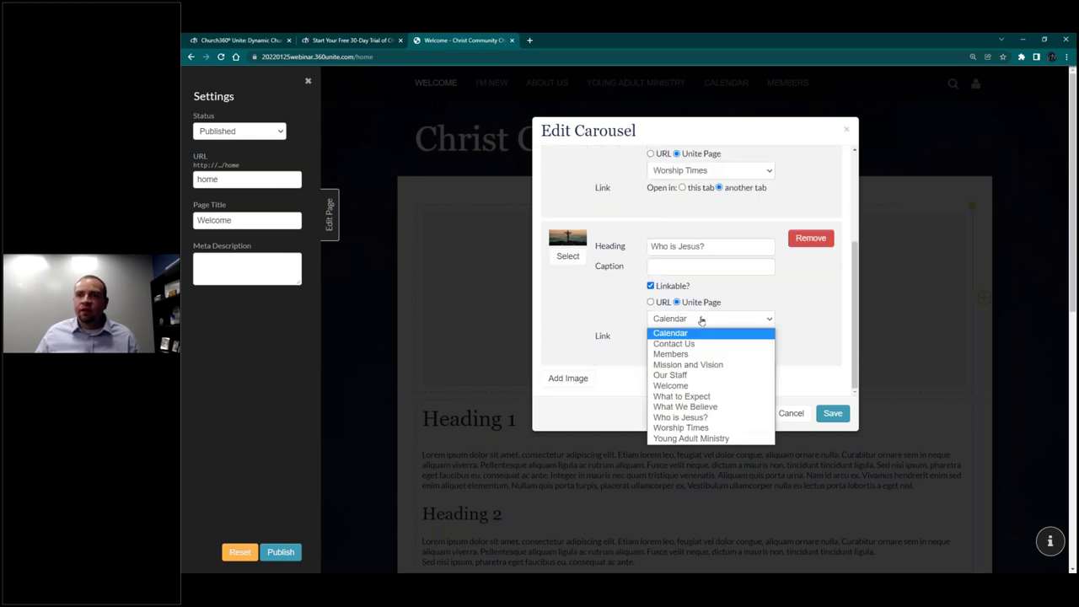
click(708, 415)
click(719, 337)
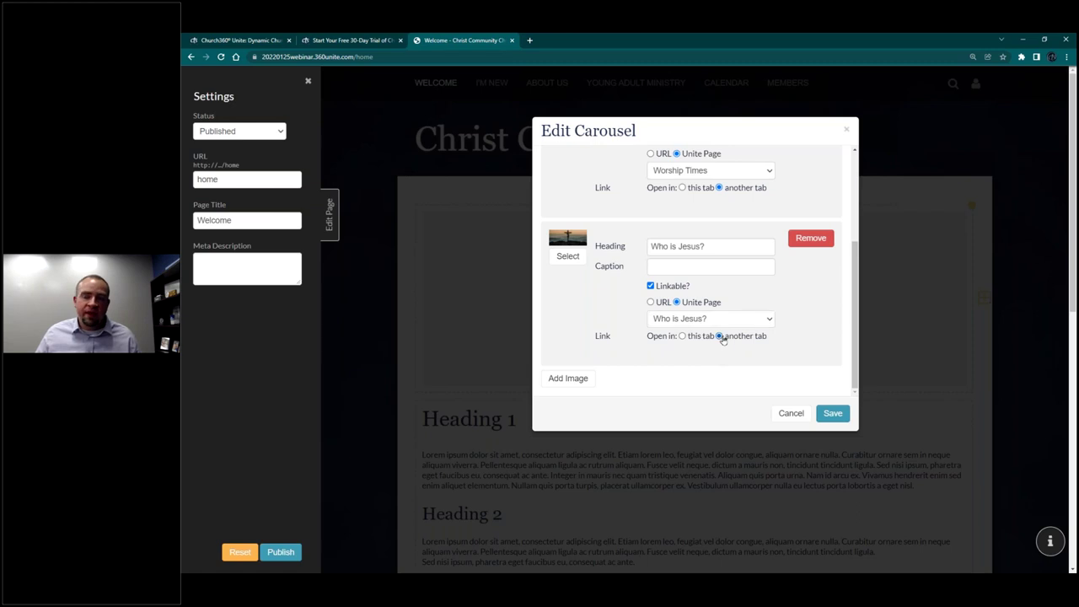
click(832, 413)
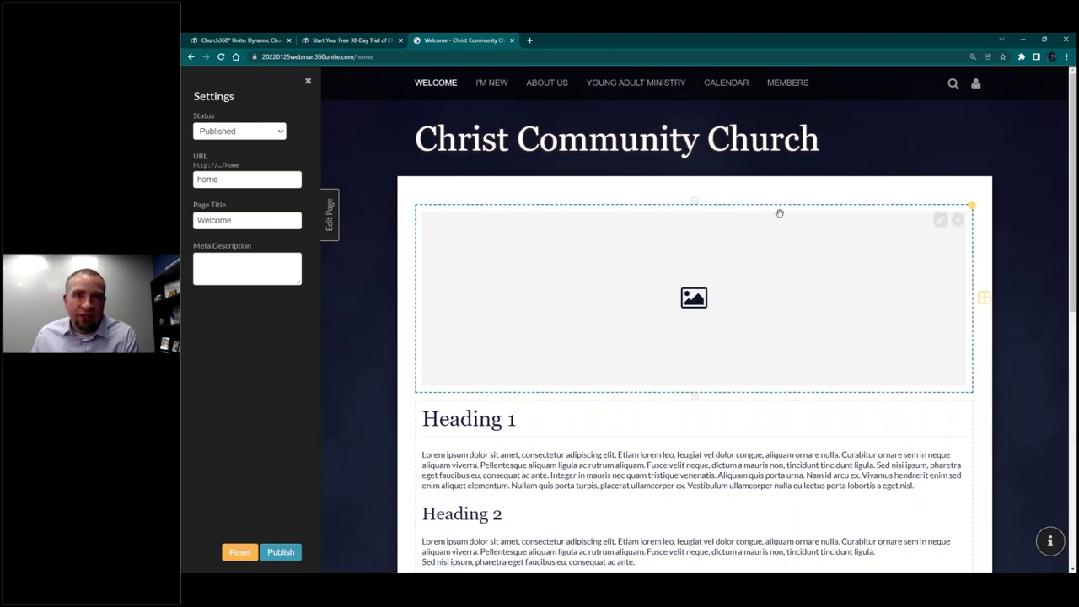
Step: Preview the Welcome page, return to edit mode, and publish it
click(329, 216)
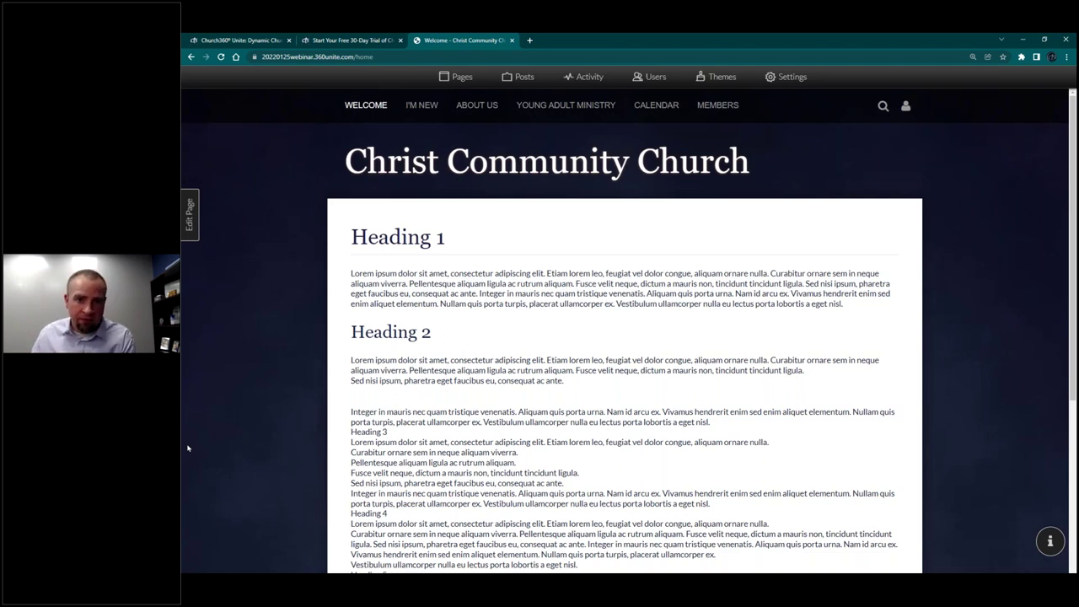
click(189, 218)
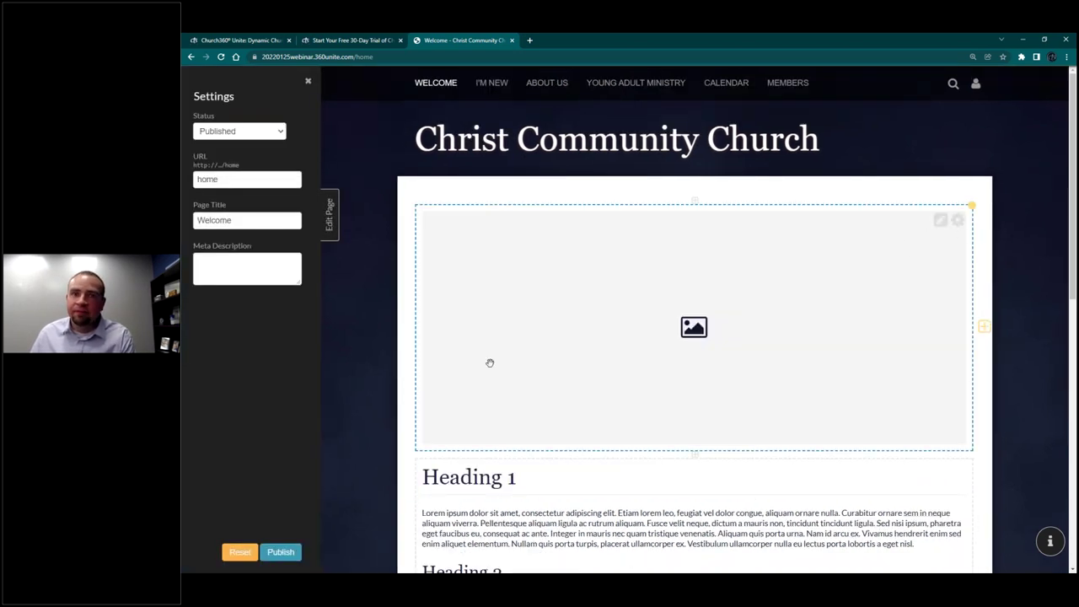
click(286, 559)
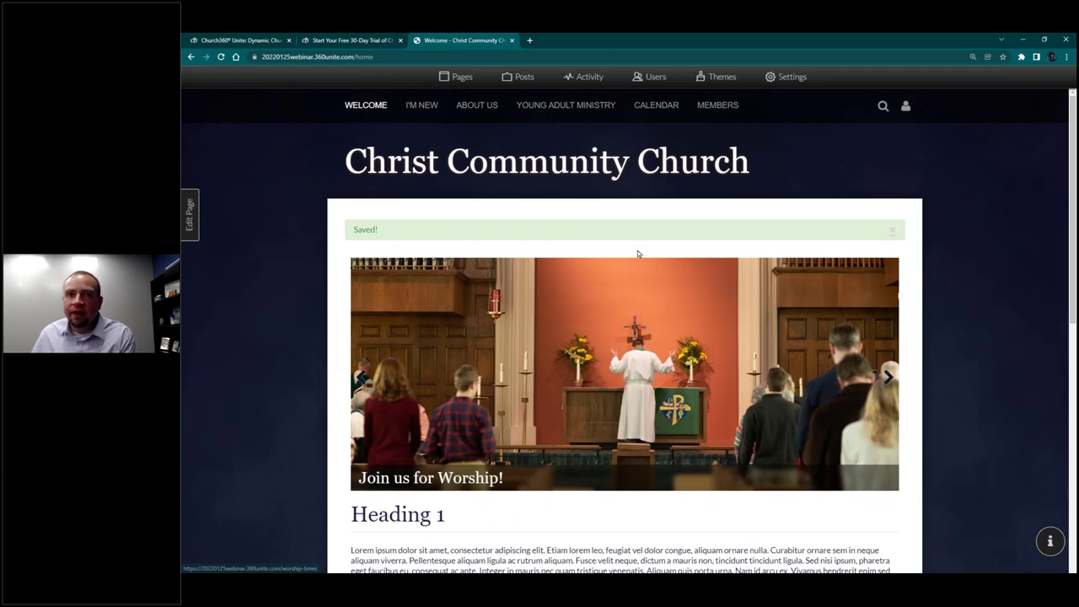
Step: Follow the Who is Jesus? slide into a new tab, close it, and resume editing the Welcome page
click(887, 378)
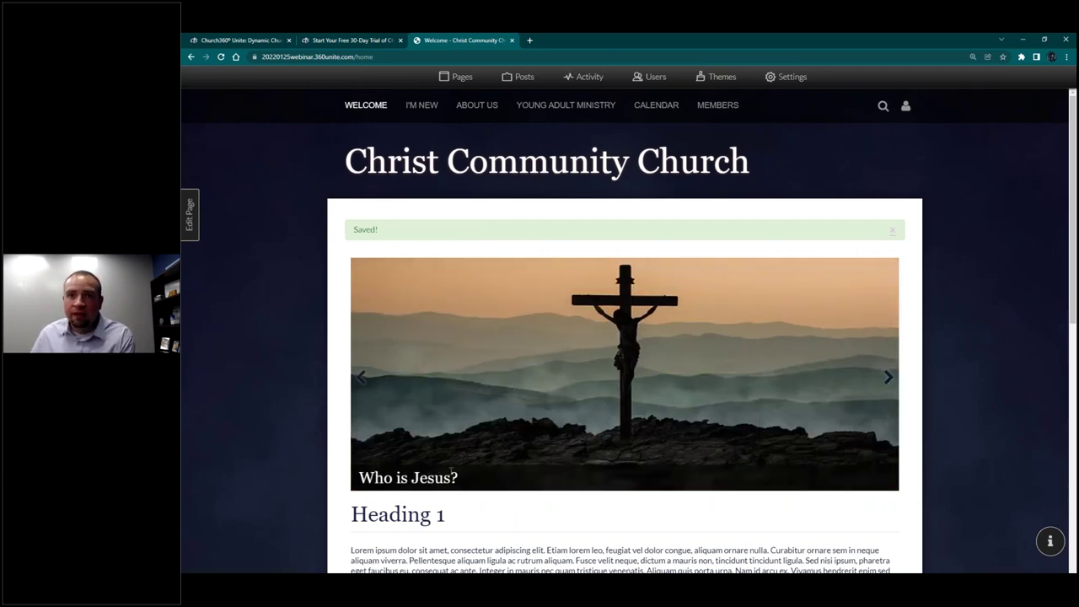
click(452, 471)
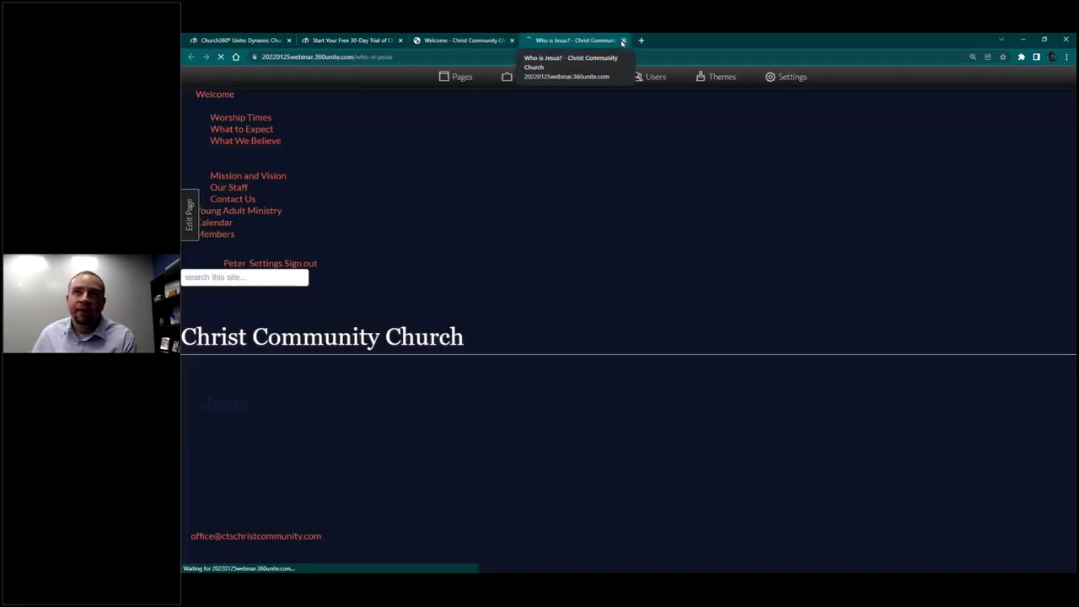
click(622, 40)
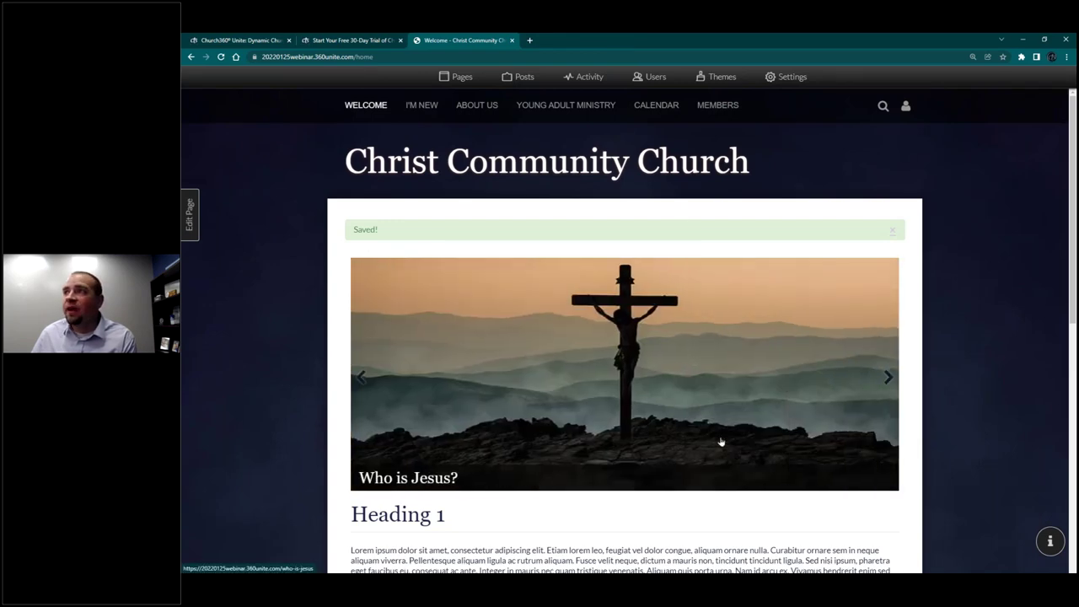
scroll(717, 434, down, 3)
scroll(627, 387, down, 5)
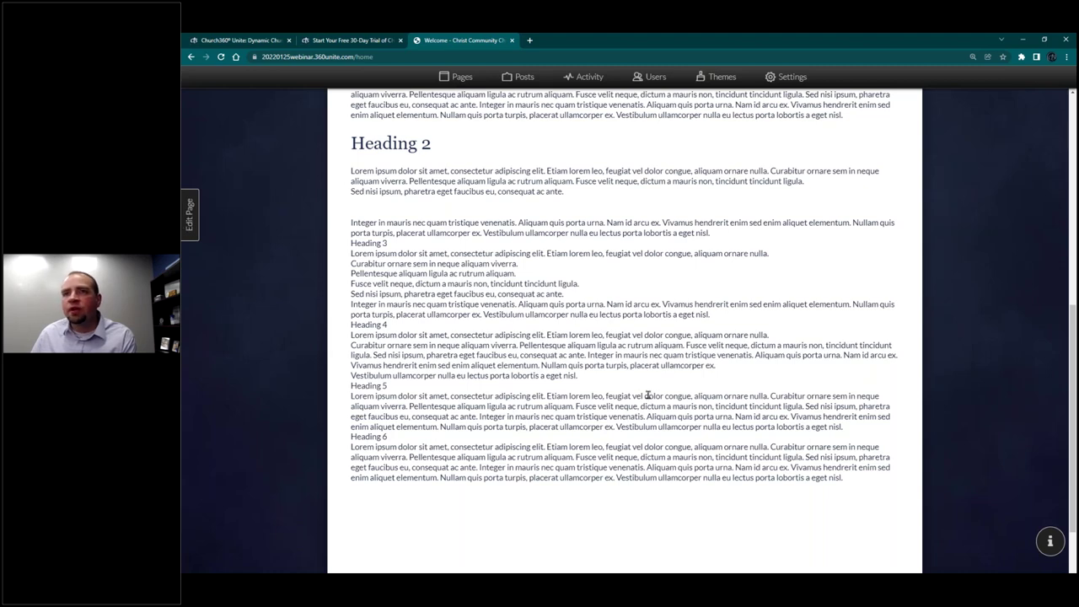
scroll(648, 396, up, 6)
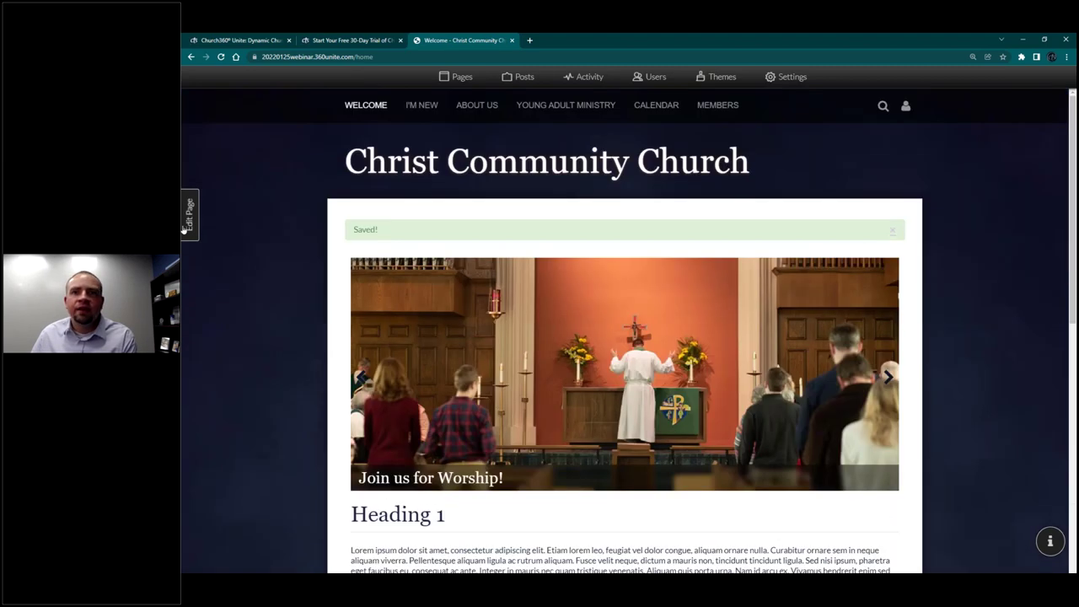
click(184, 229)
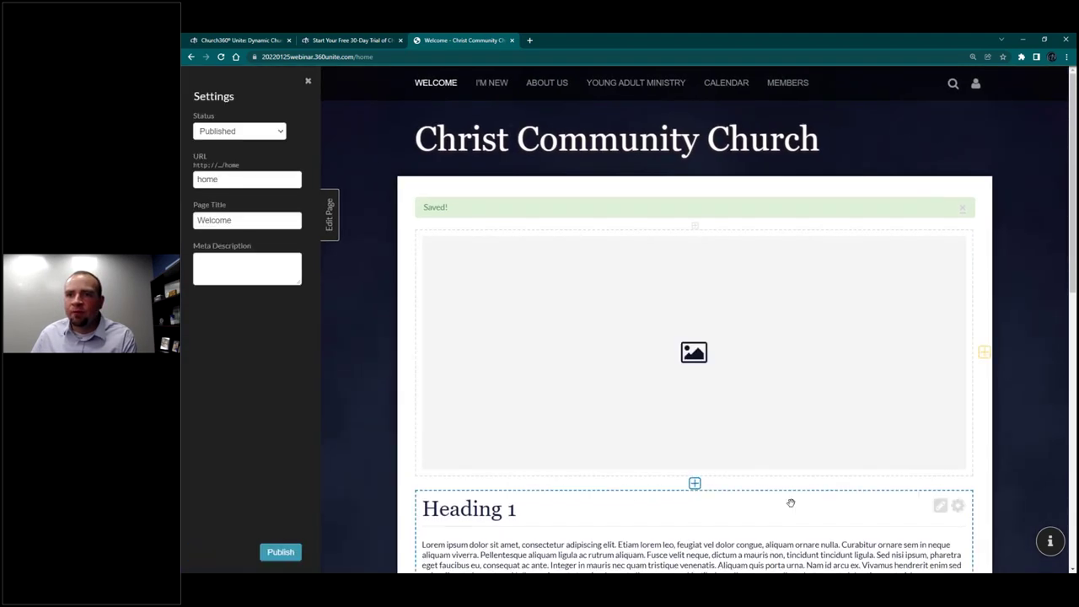
Step: Insert a block above Heading 1, split it into three resized columns, and start editing the first
scroll(763, 285, down, 3)
mouse_move(700, 335)
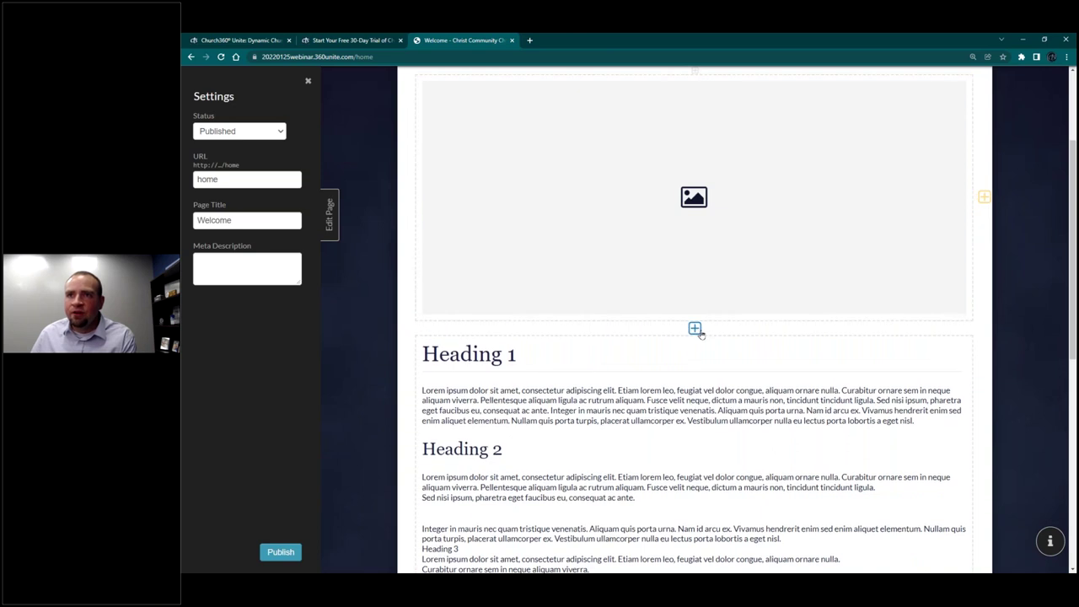
click(695, 329)
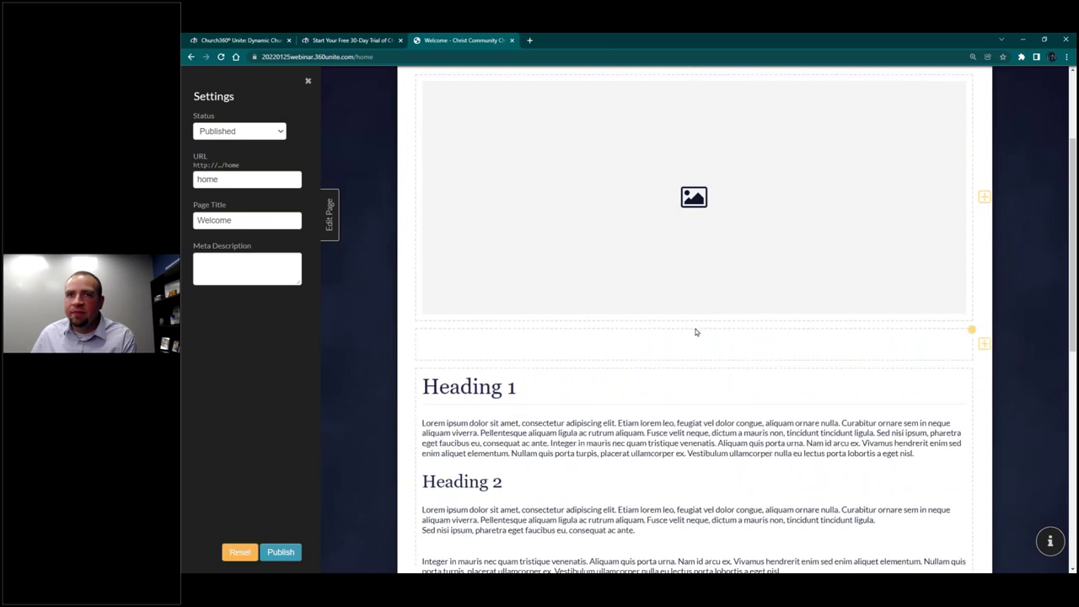
click(972, 334)
click(984, 344)
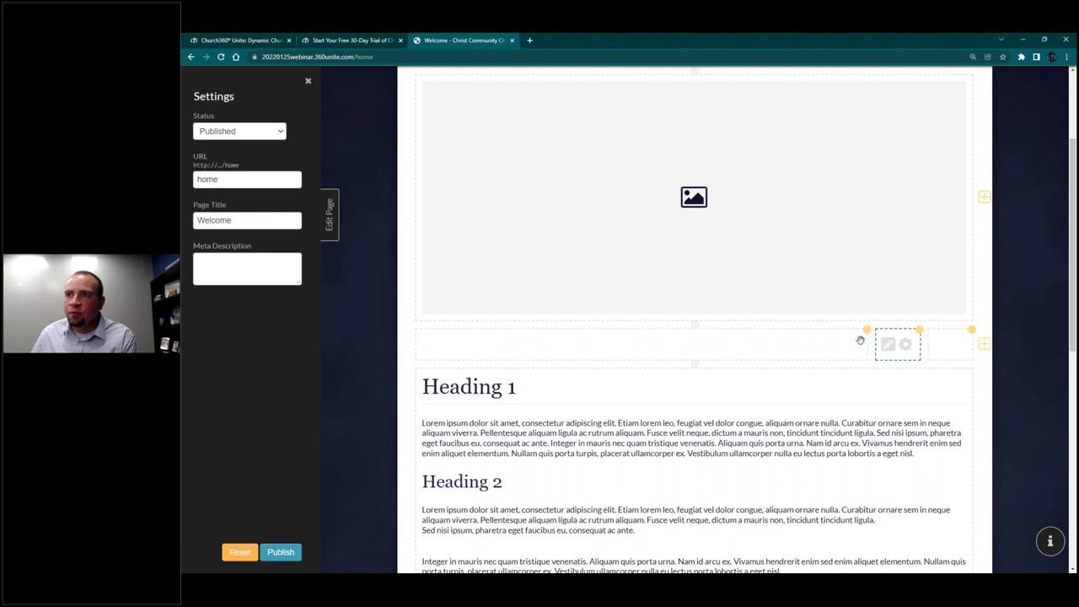
drag(873, 346, 571, 341)
drag(923, 351, 793, 347)
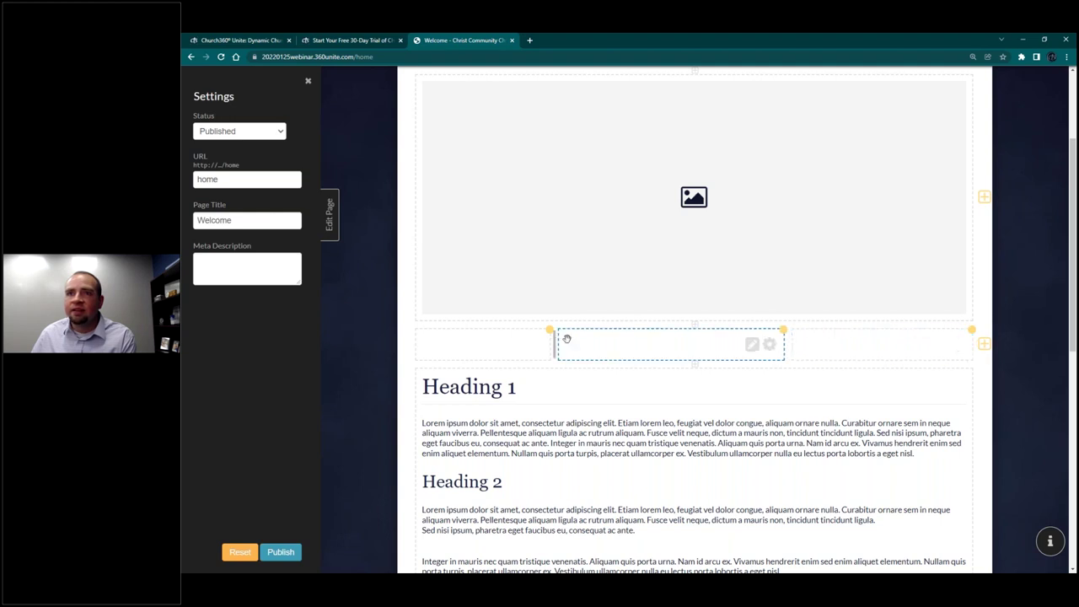
drag(552, 342, 616, 334)
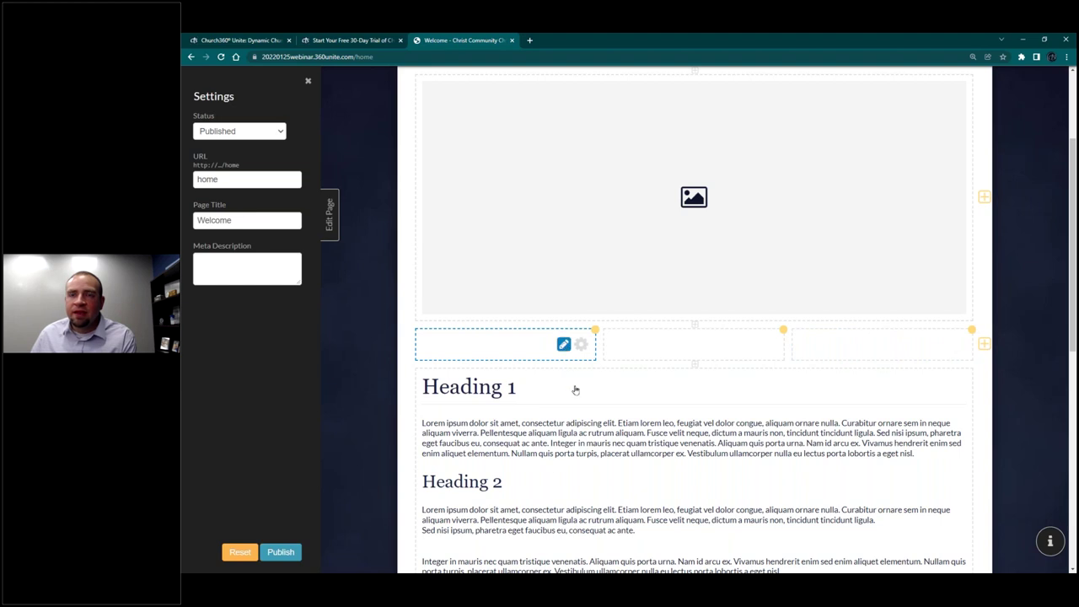
click(564, 344)
click(513, 349)
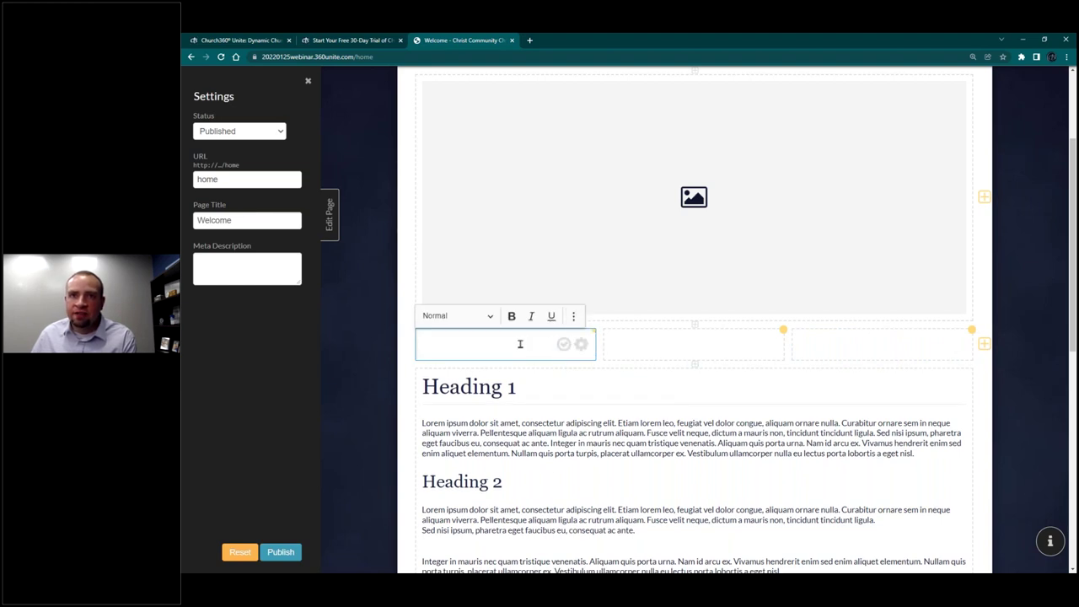
Step: Upload sermons, sundayschool and visit images and place sundayschool in the first column
click(573, 319)
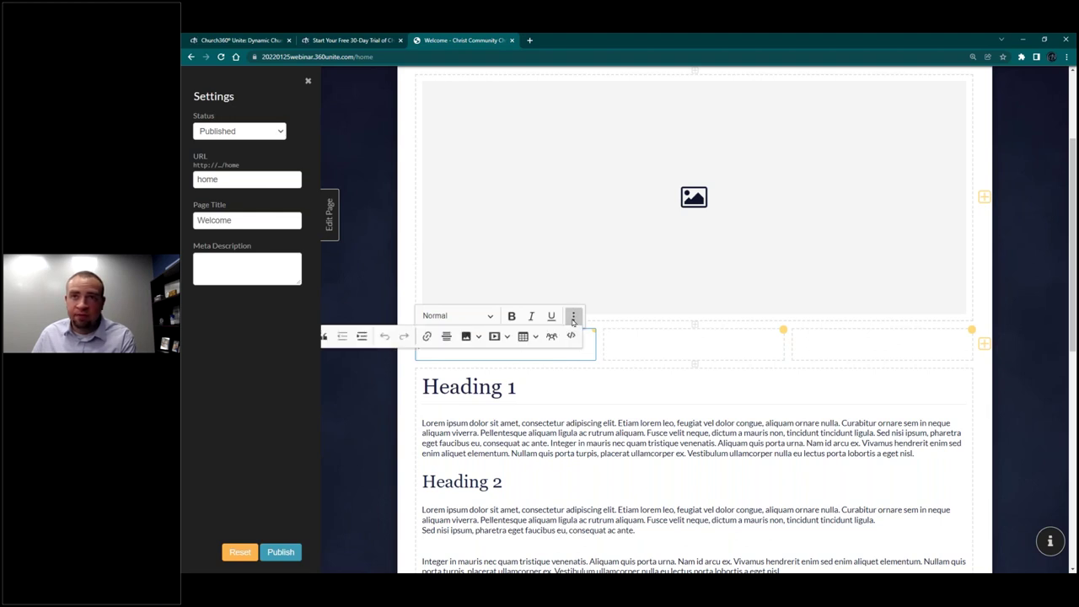
click(466, 336)
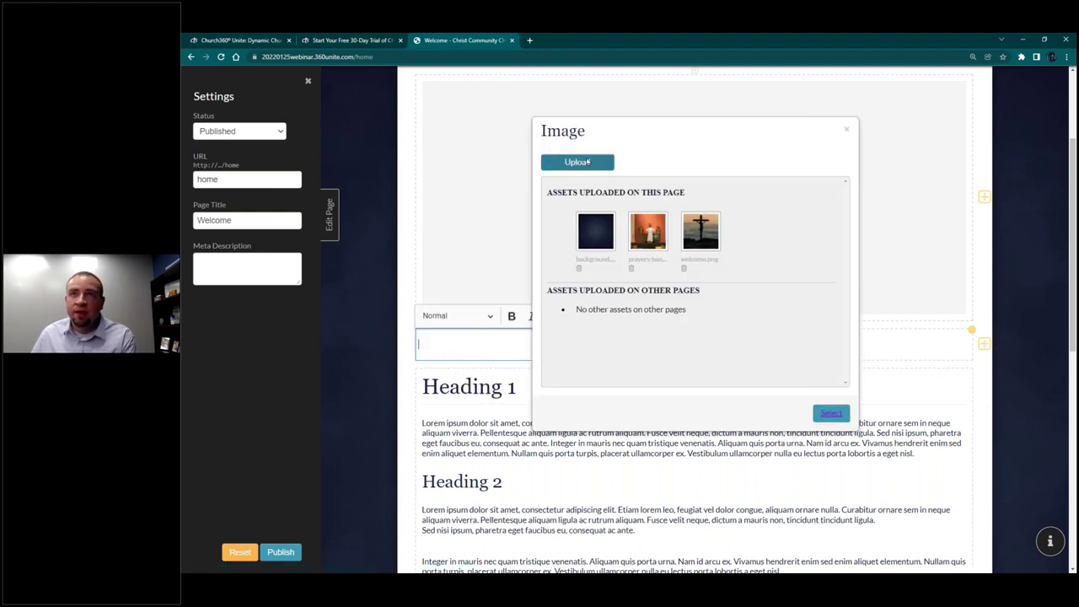
click(545, 160)
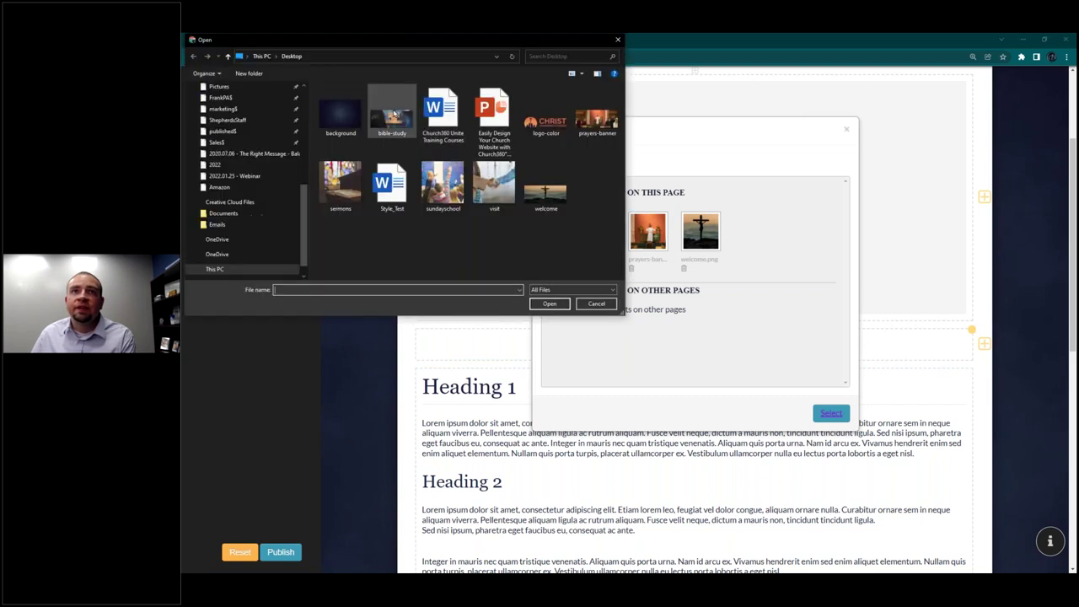
click(353, 180)
ctrl+click(442, 182)
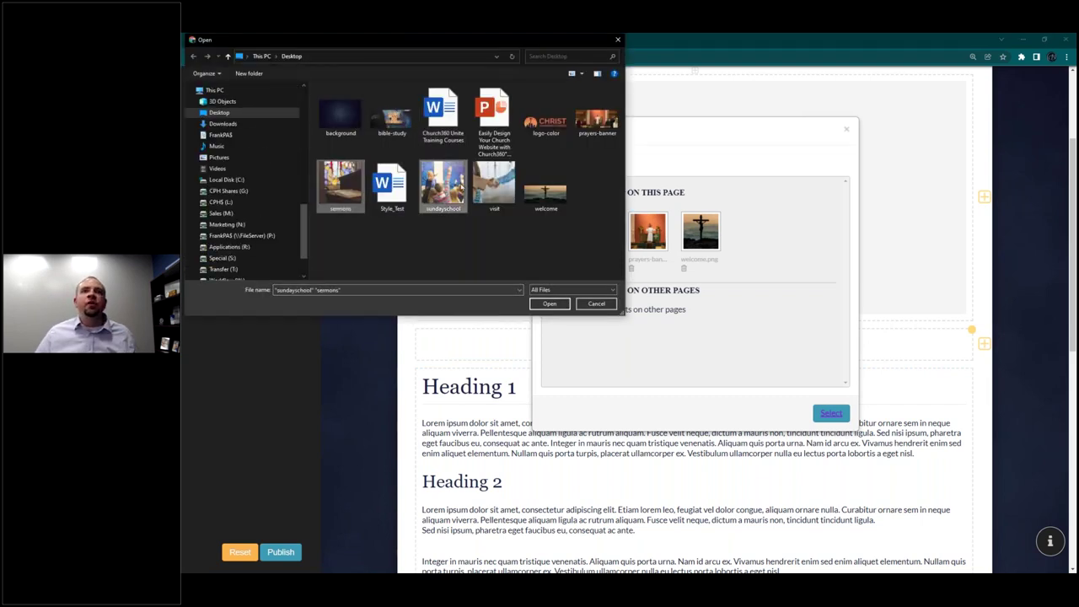
ctrl+click(494, 182)
click(547, 303)
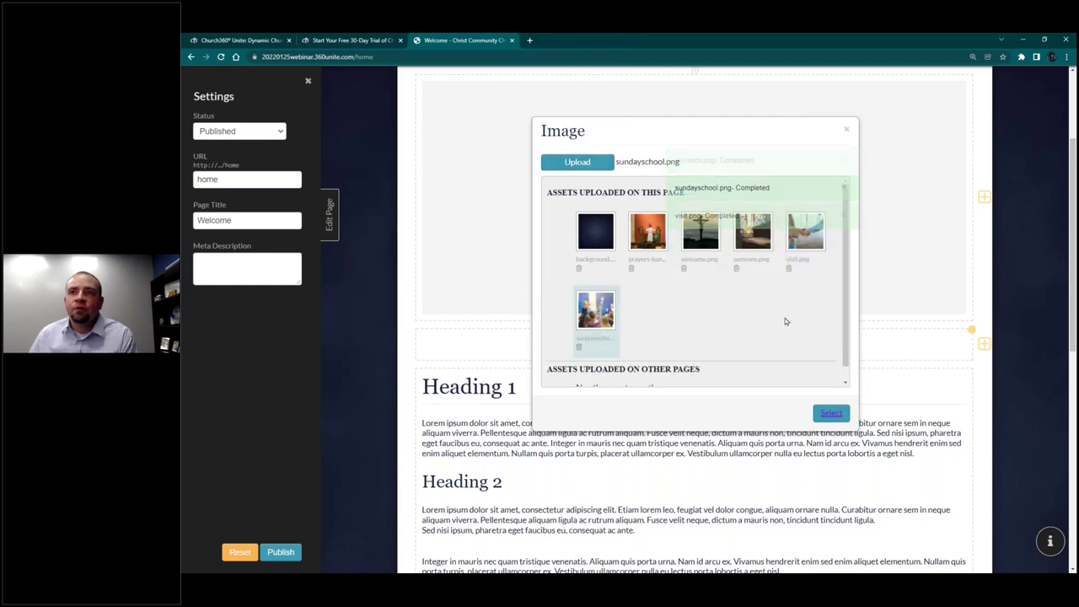
click(832, 413)
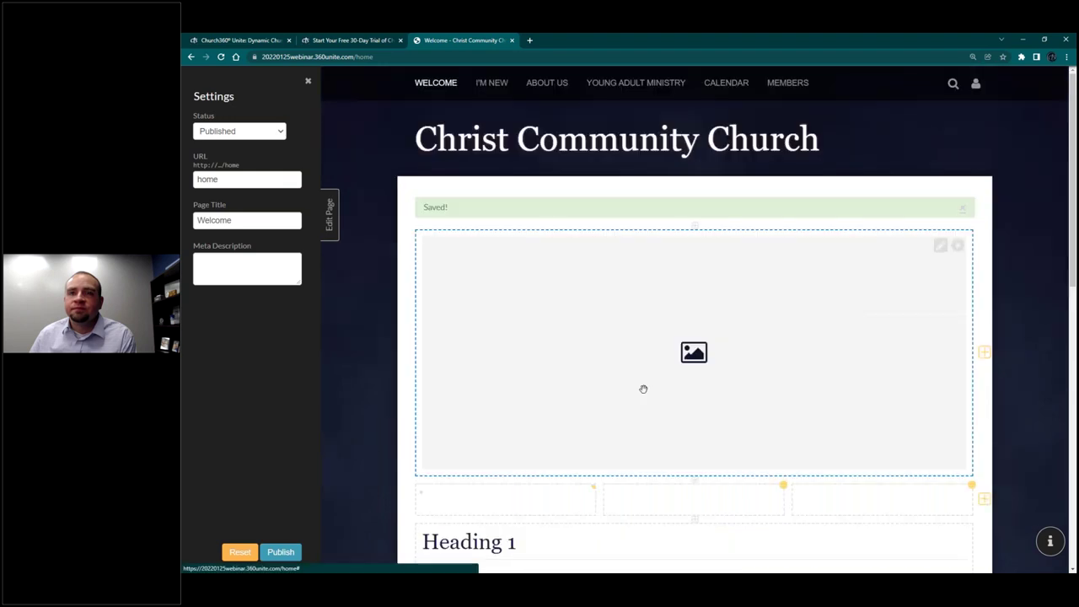
scroll(572, 419, down, 3)
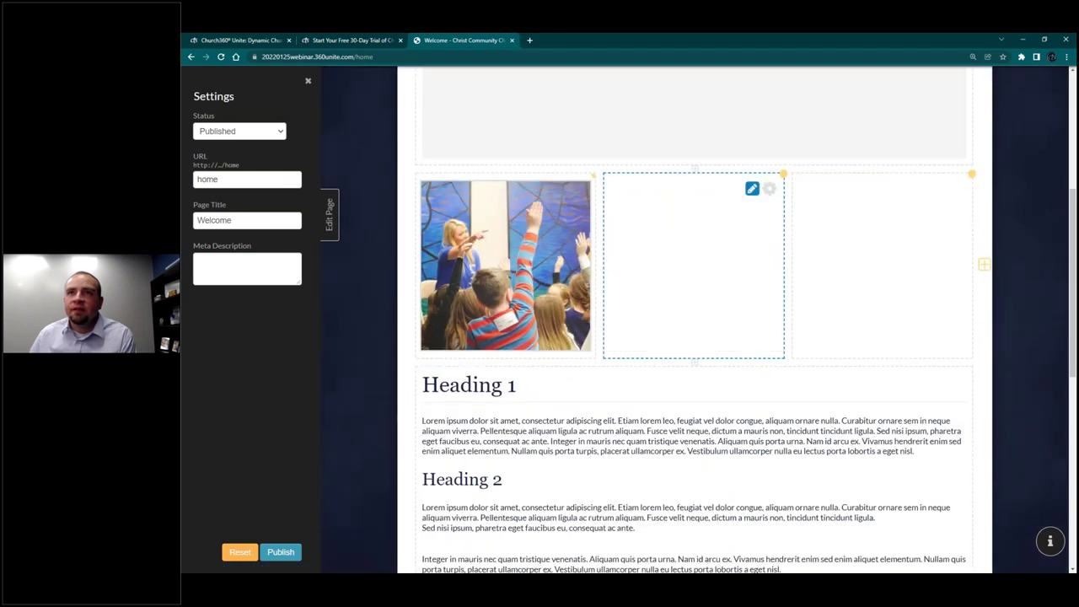
Step: Insert the visit.png handshake photo into the middle column
click(643, 243)
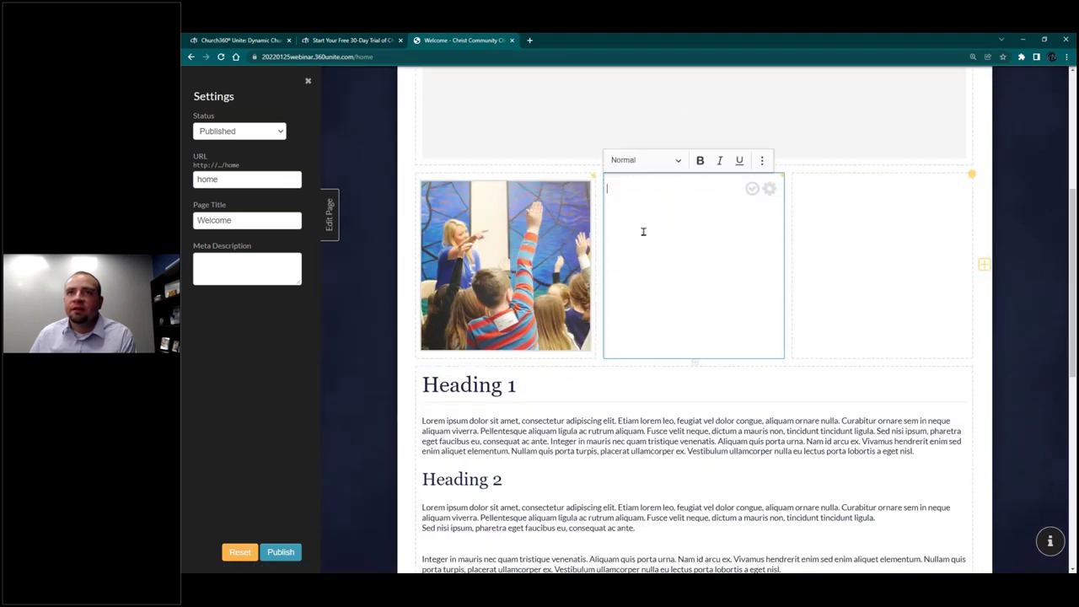
click(761, 160)
click(666, 181)
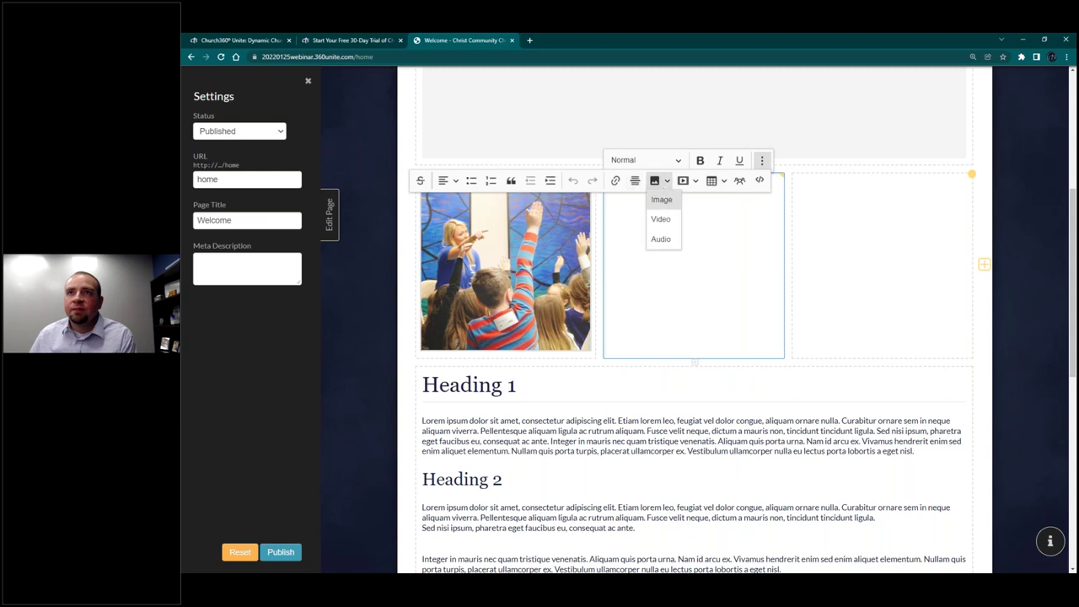
click(661, 197)
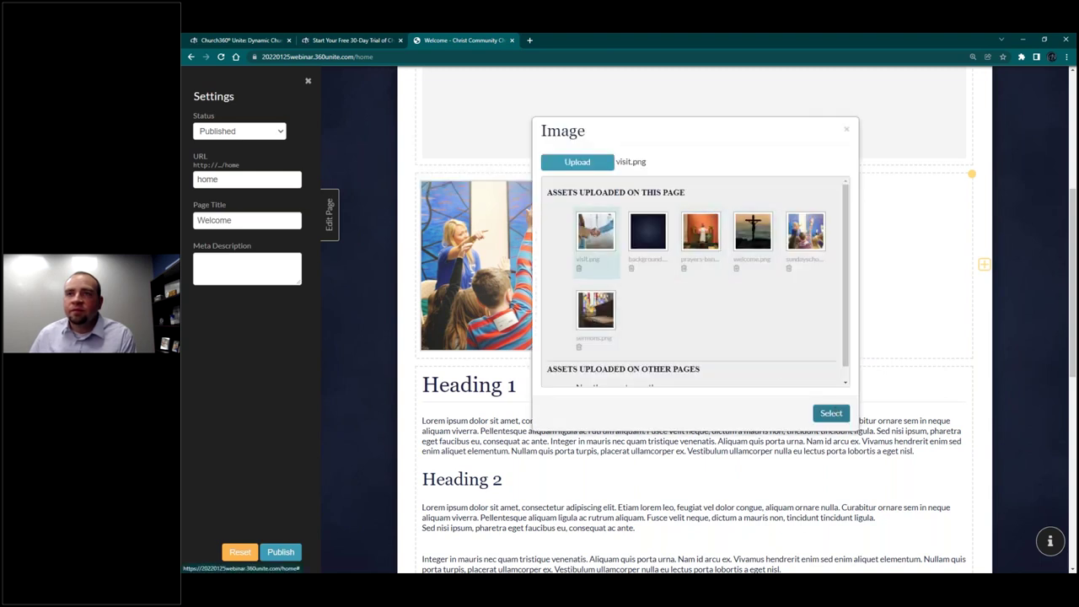
click(831, 413)
scroll(809, 393, down, 4)
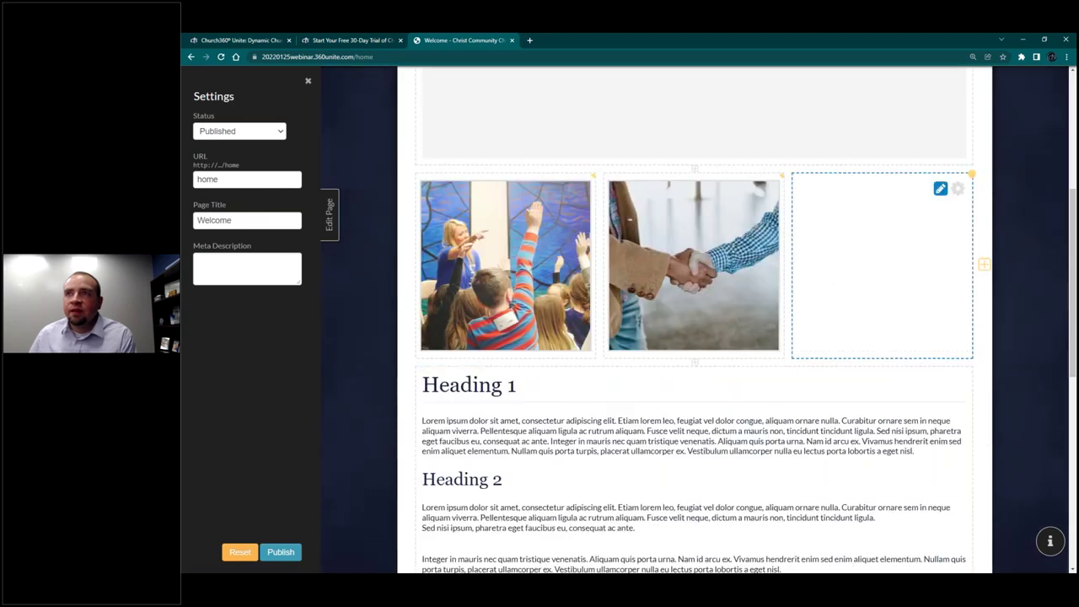
Step: Insert the sermons.png photo into the third column
click(816, 219)
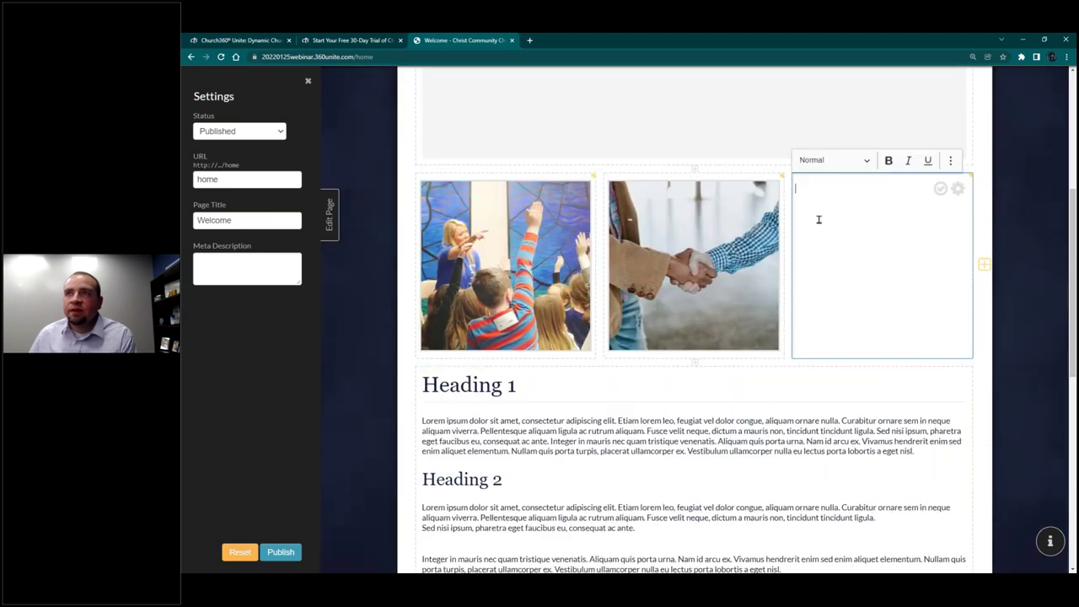
click(951, 161)
click(846, 181)
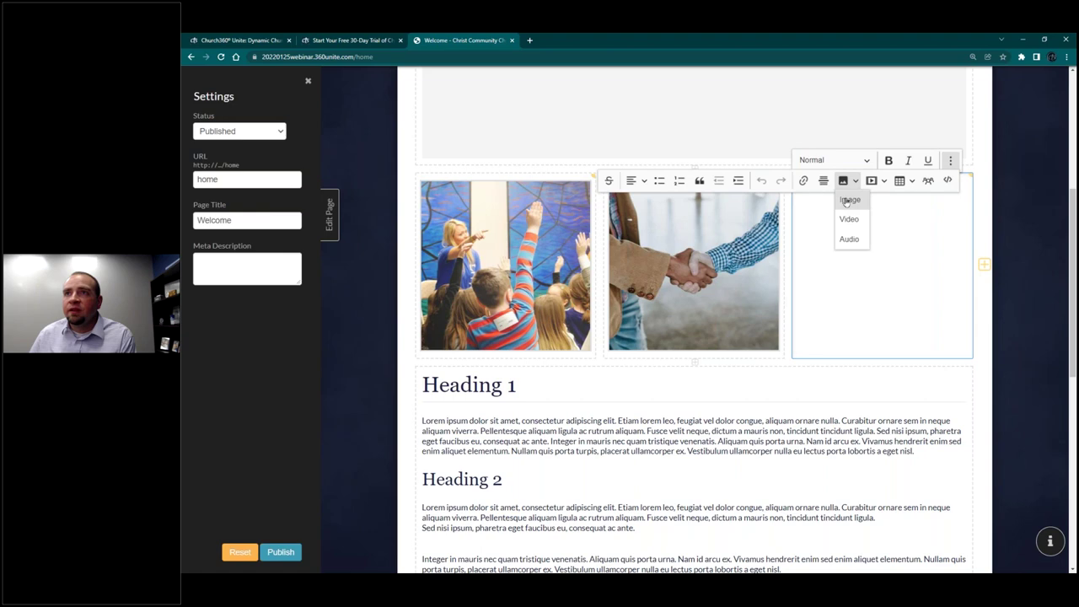
click(848, 201)
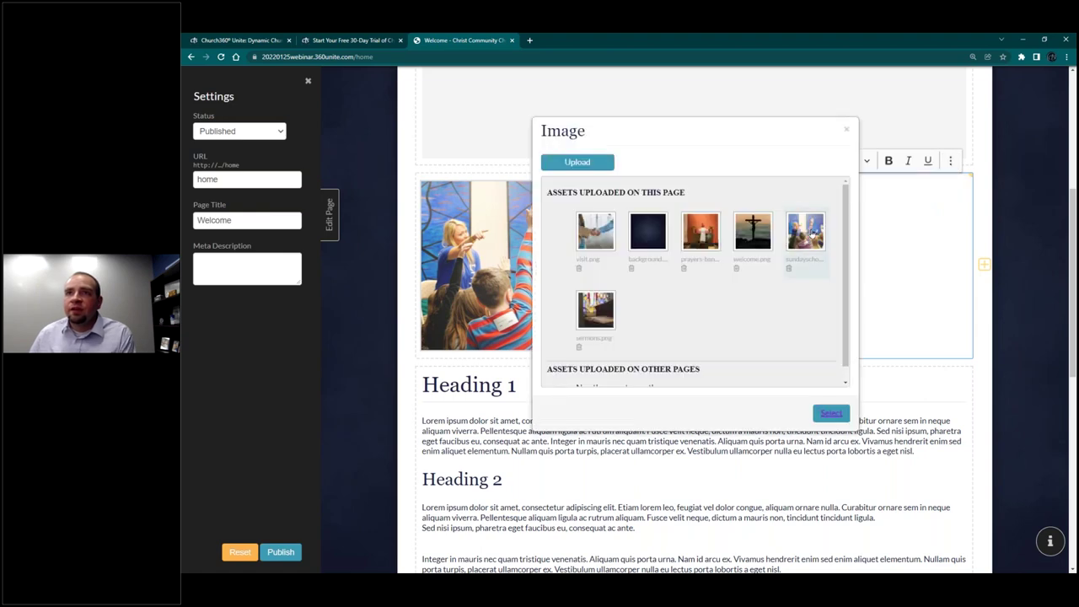
click(595, 310)
click(831, 414)
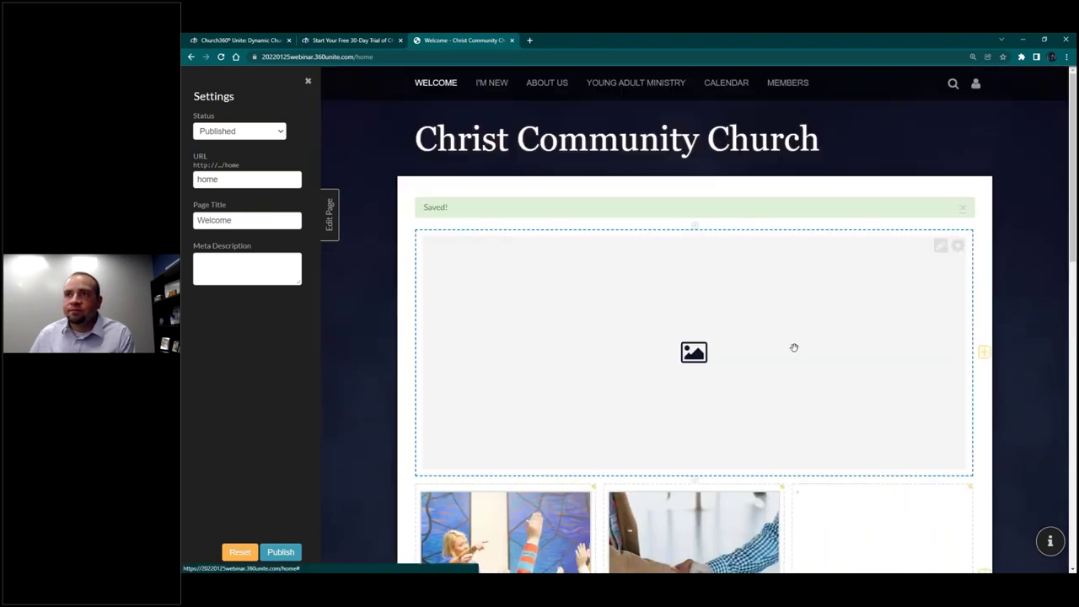
scroll(909, 447, down, 2)
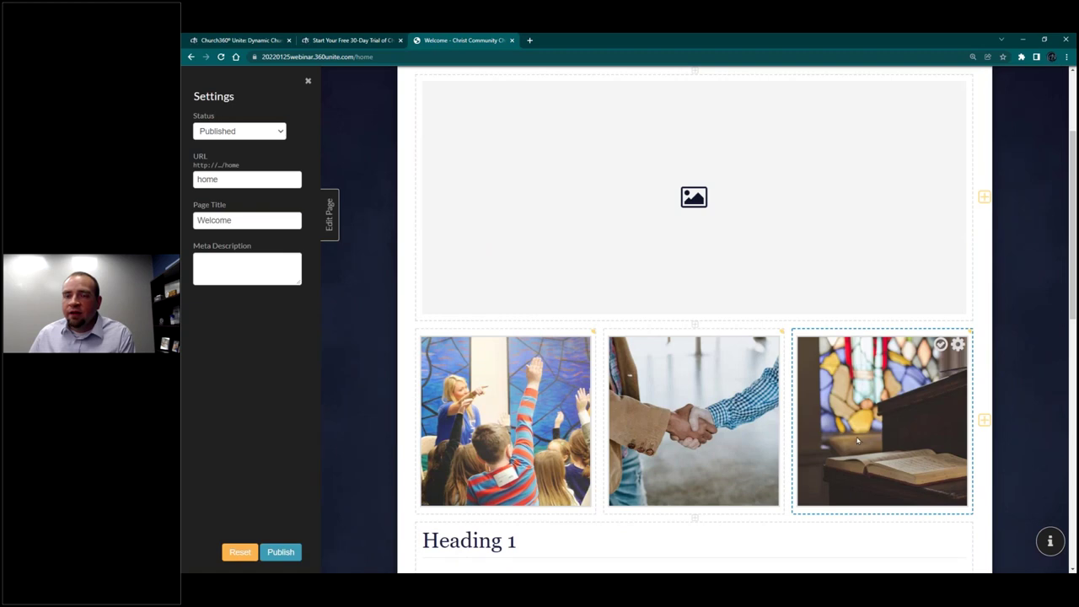
Step: Add the captions Sunday School, Visitor Information and Sermons beneath the three photos
click(499, 504)
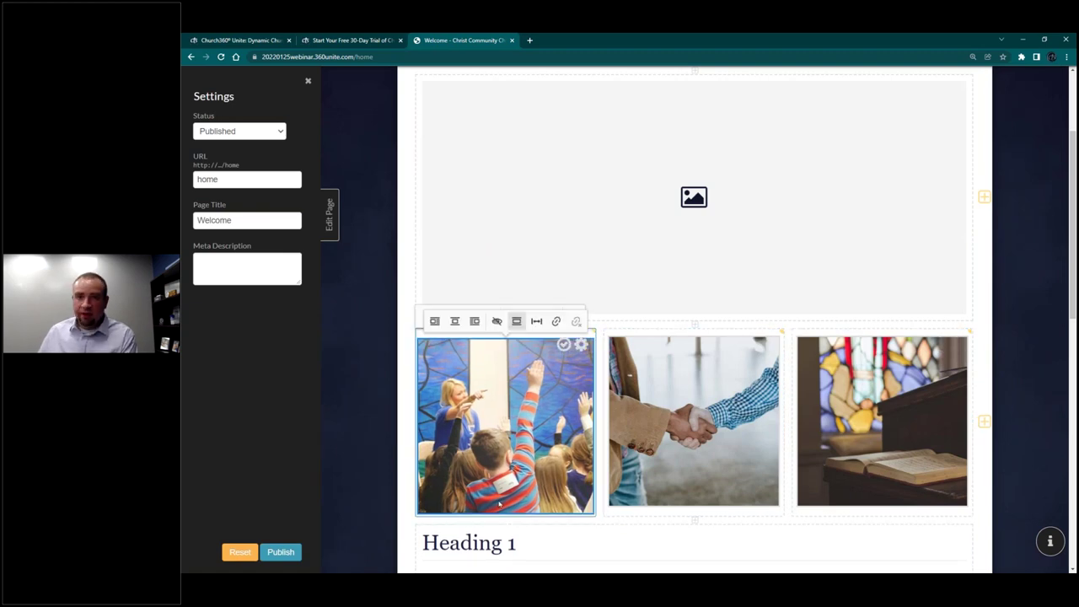
click(499, 504)
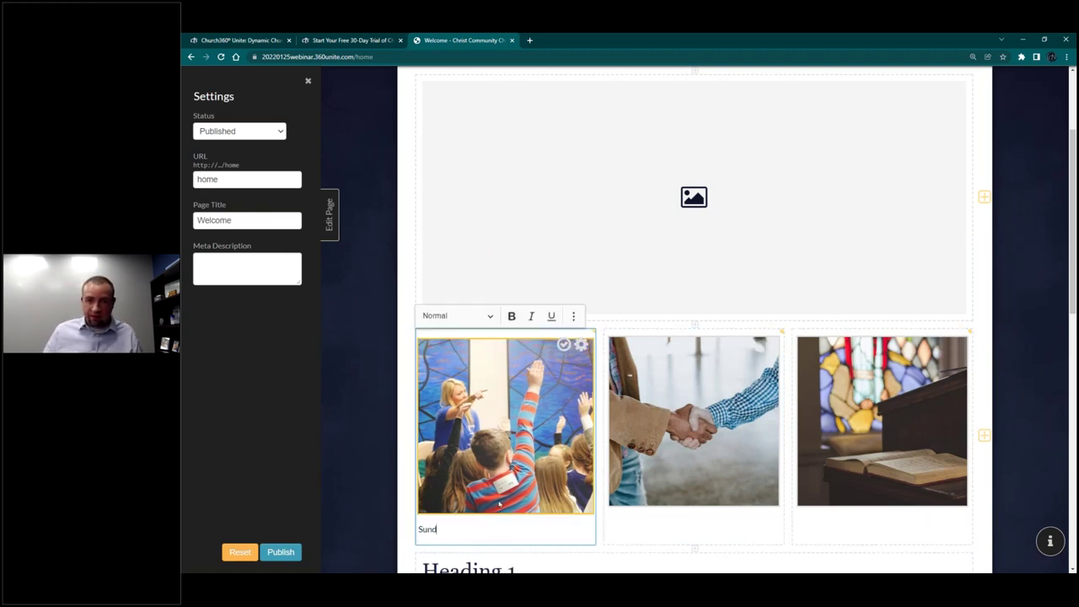
click(643, 504)
click(757, 514)
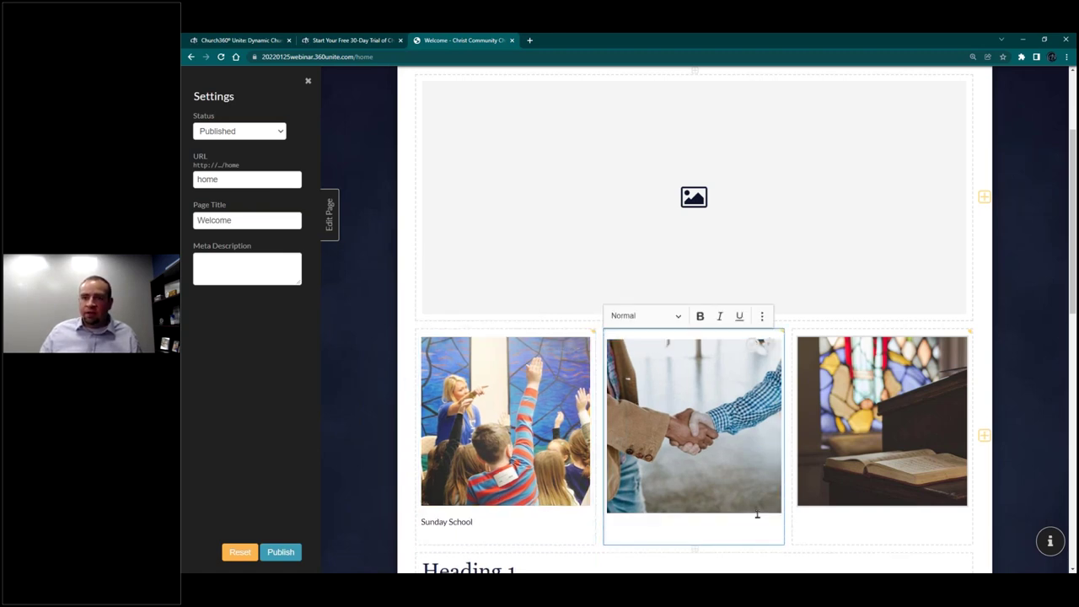
text(Vistor)
key(BackSpace)
key(BackSpace)
key(BackSpace)
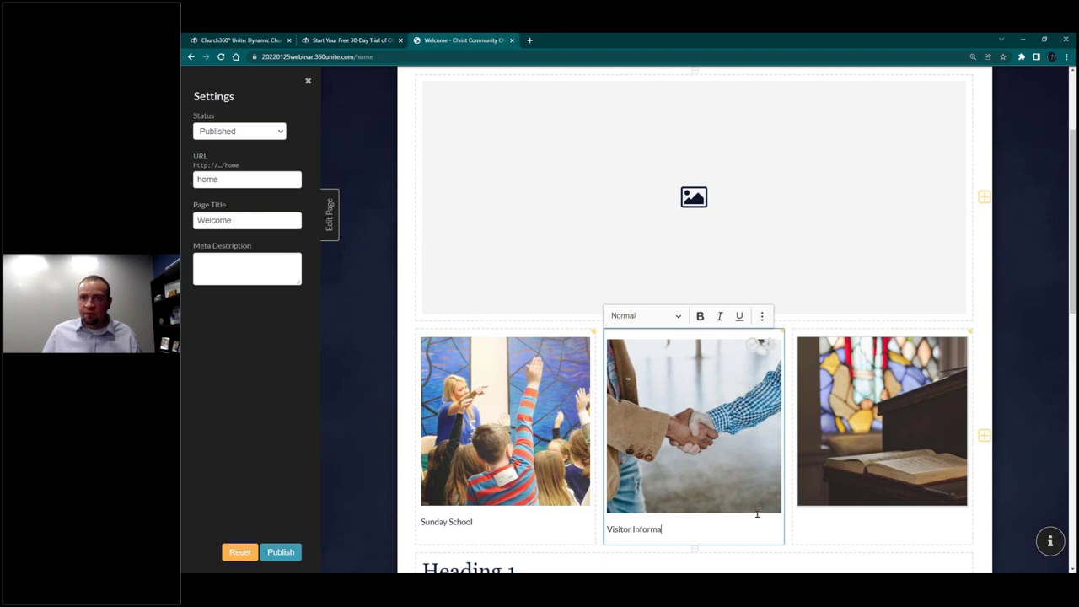
click(908, 510)
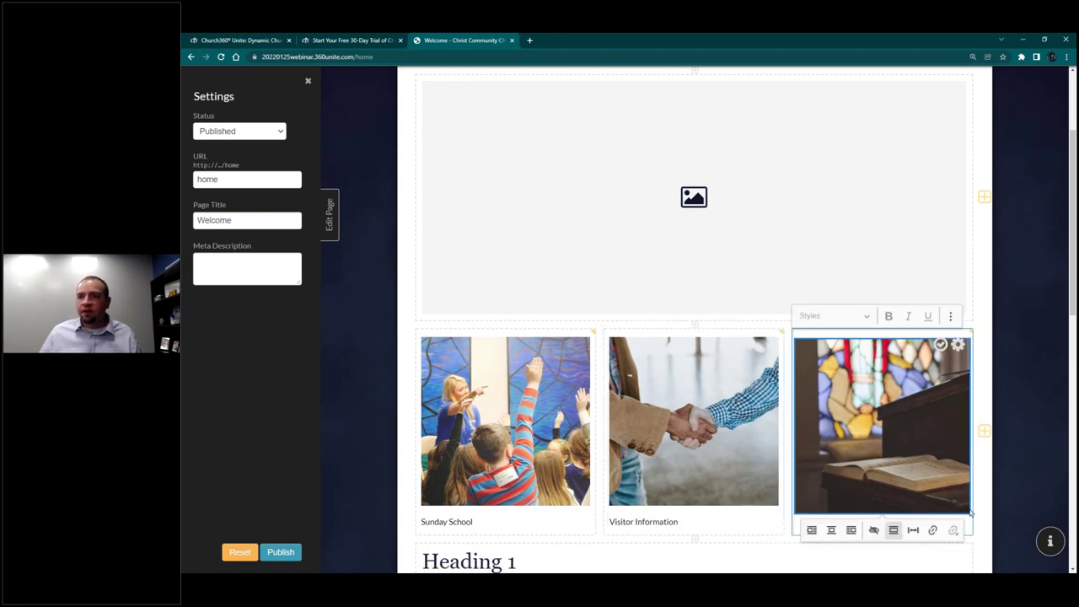
click(967, 527)
text(Sermons)
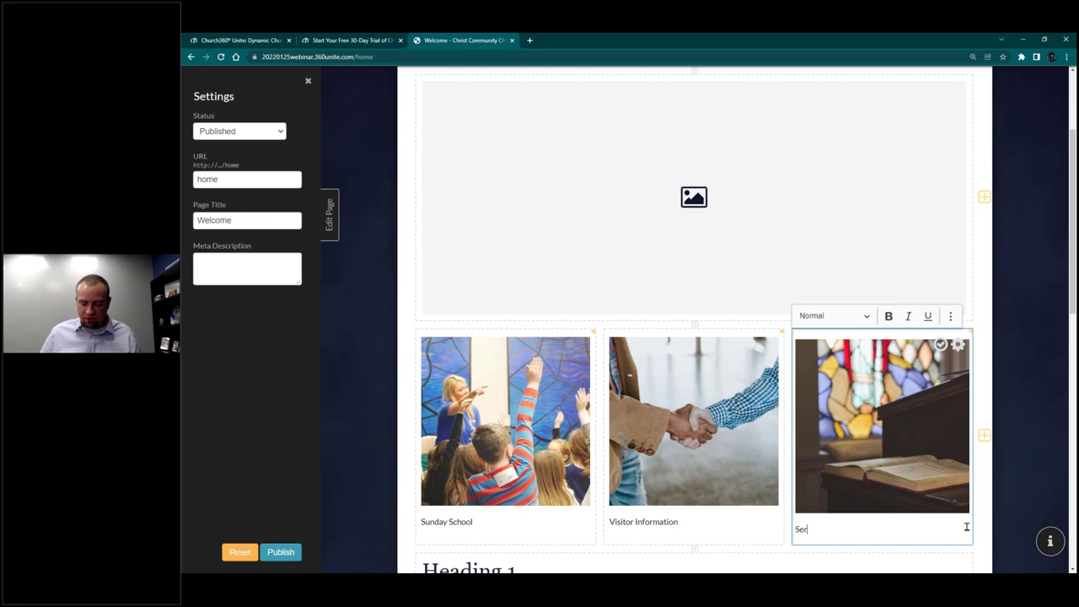
Step: Style all three captions as Heading 2 and publish the page
click(833, 315)
click(847, 363)
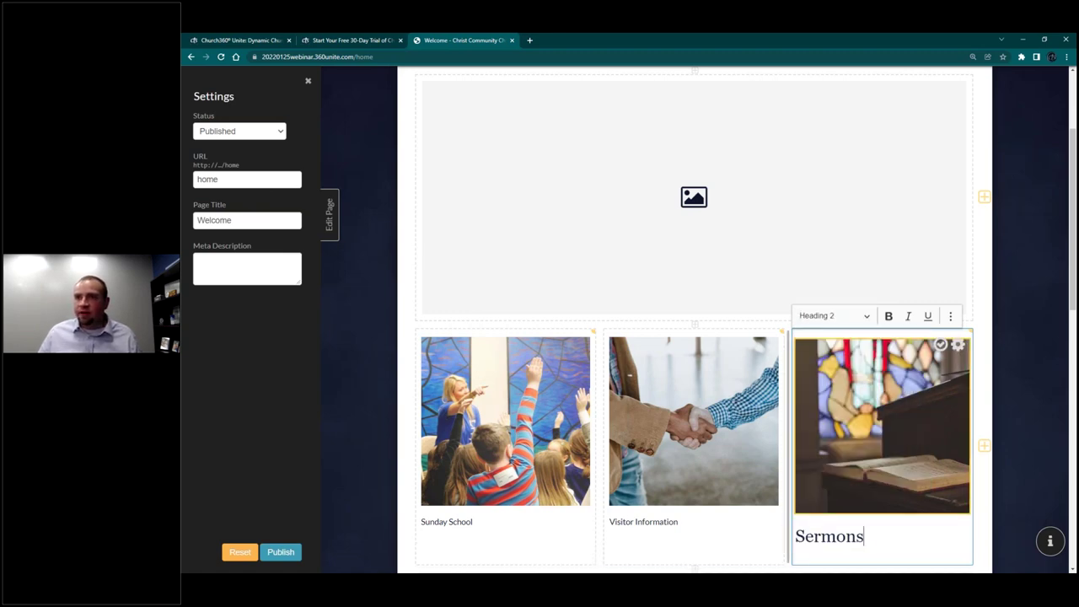
click(701, 528)
click(675, 317)
click(661, 365)
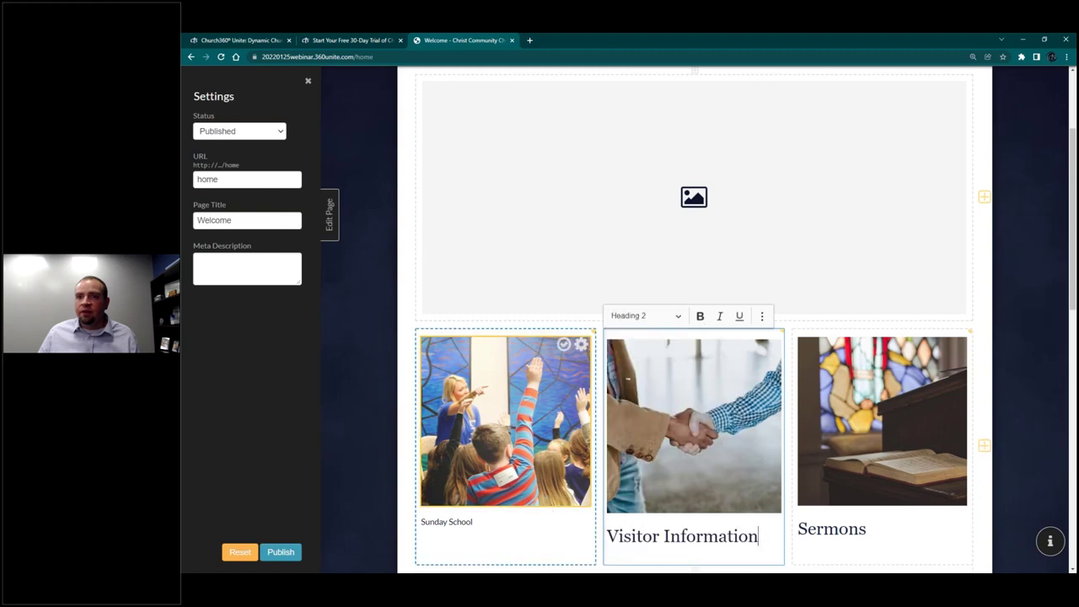
click(542, 519)
click(484, 321)
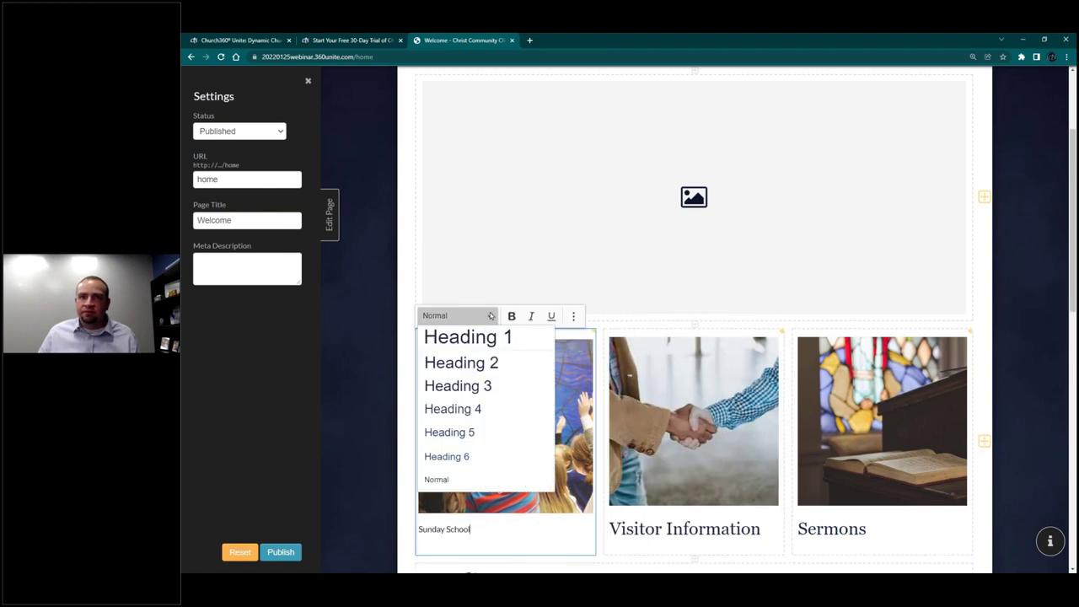
click(462, 362)
click(666, 335)
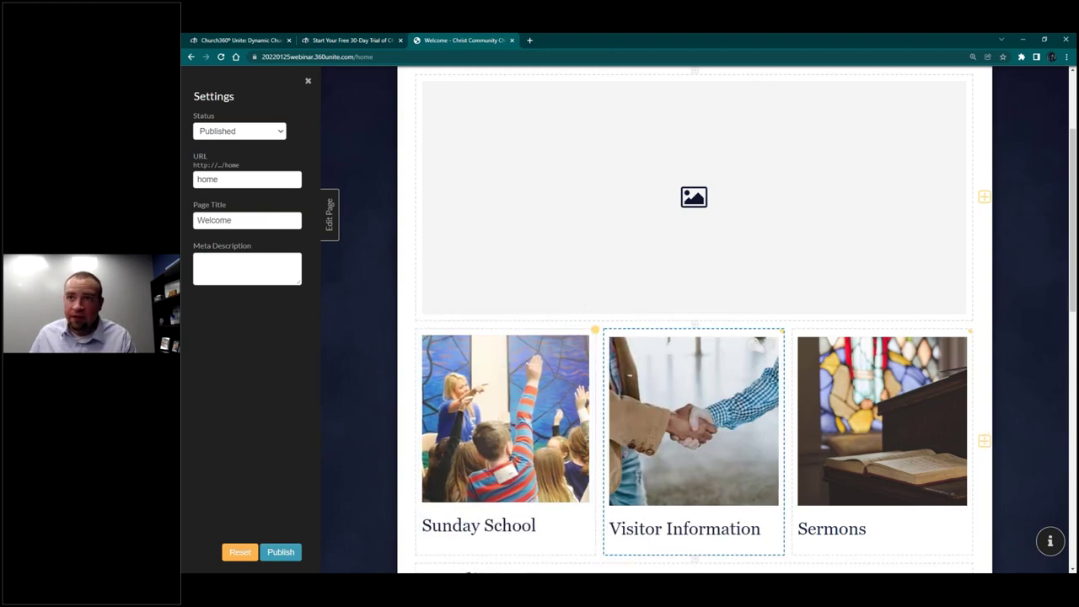
click(754, 345)
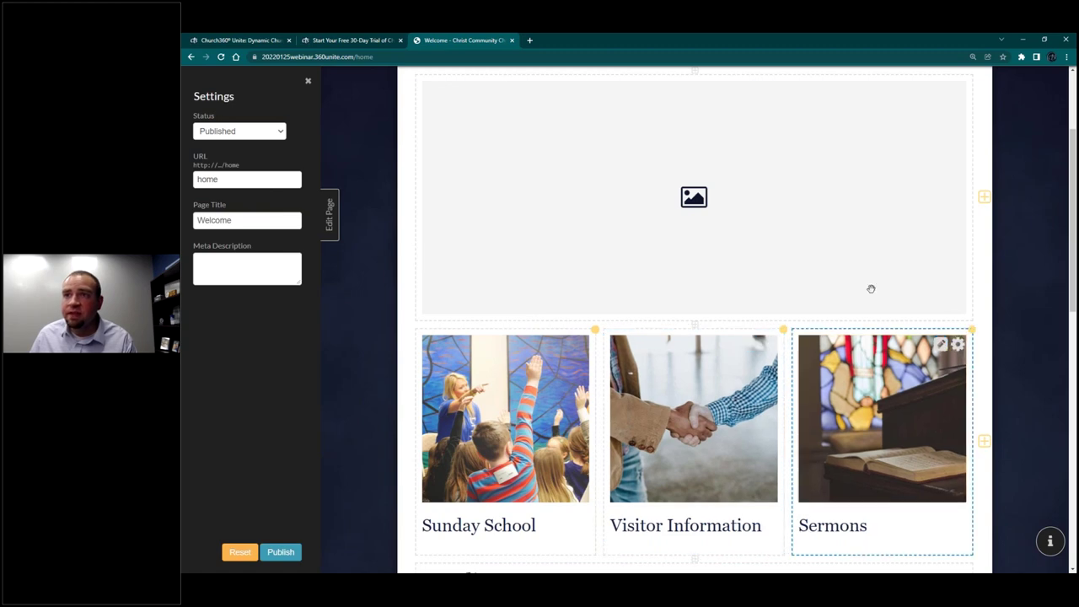
click(278, 552)
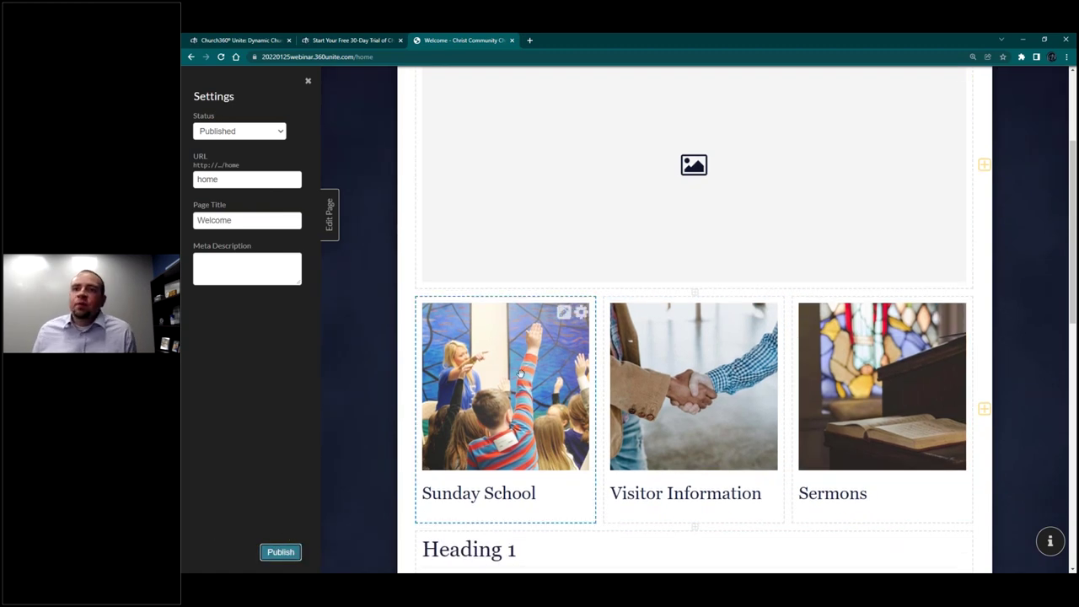
Step: Close the editor and scroll through the live Welcome page to review the captioned photo row
click(331, 212)
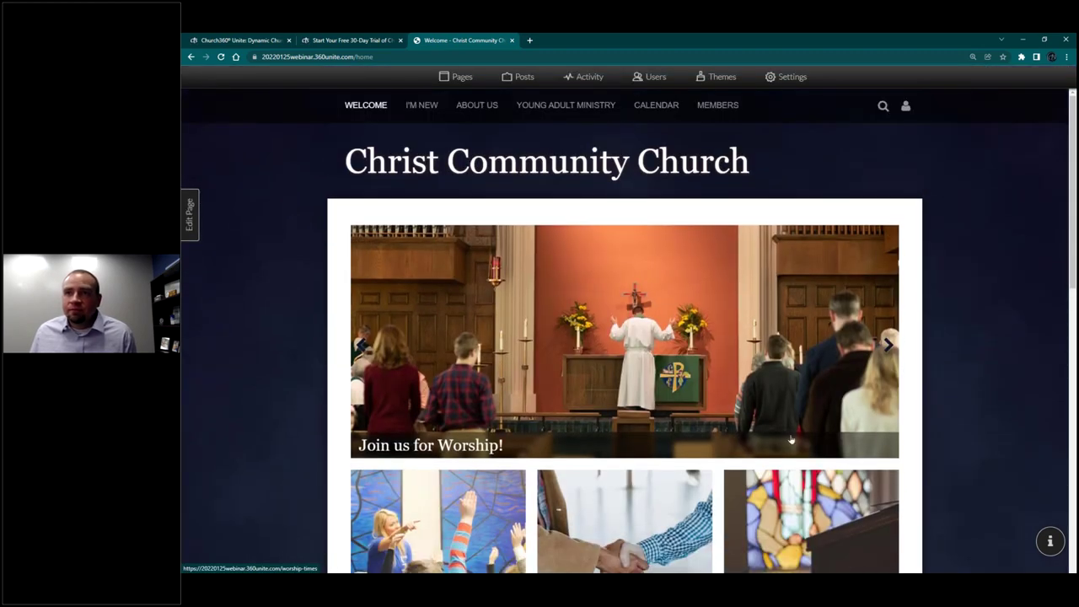
scroll(775, 451, down, 5)
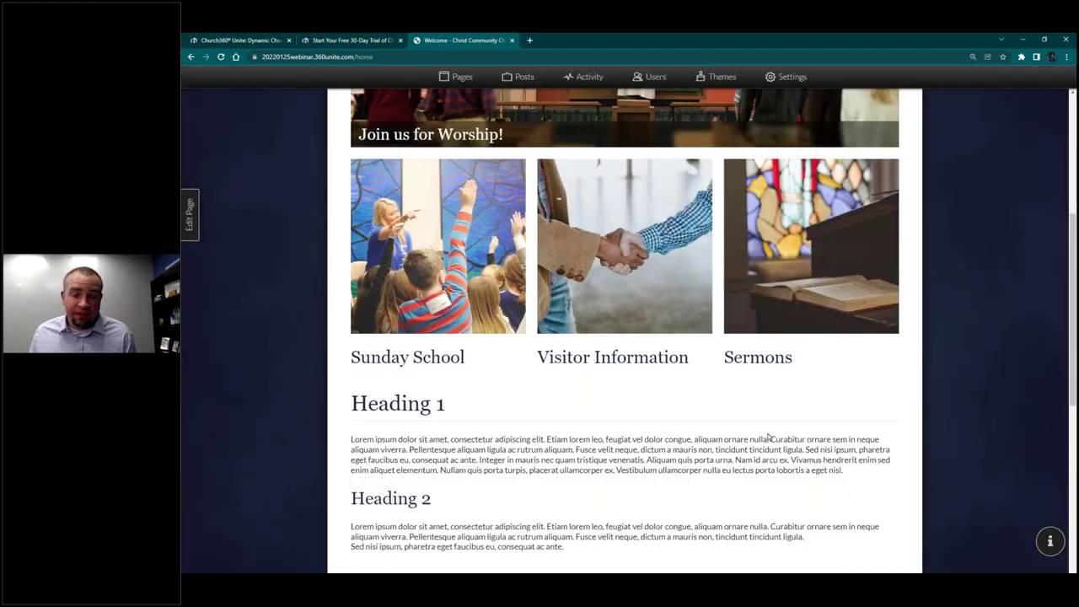
scroll(759, 438, up, 5)
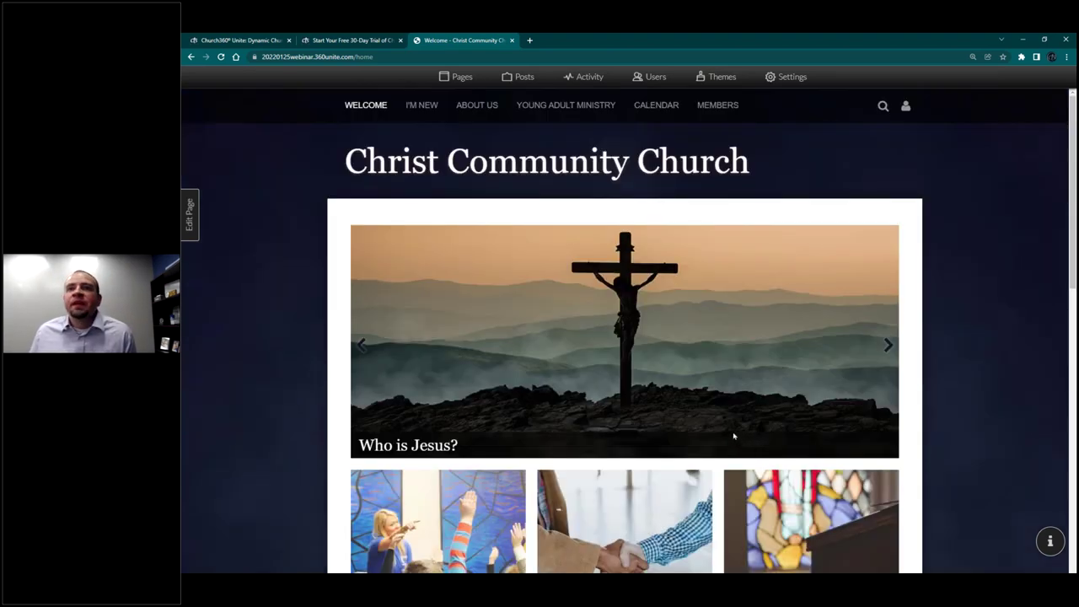
scroll(734, 436, down, 6)
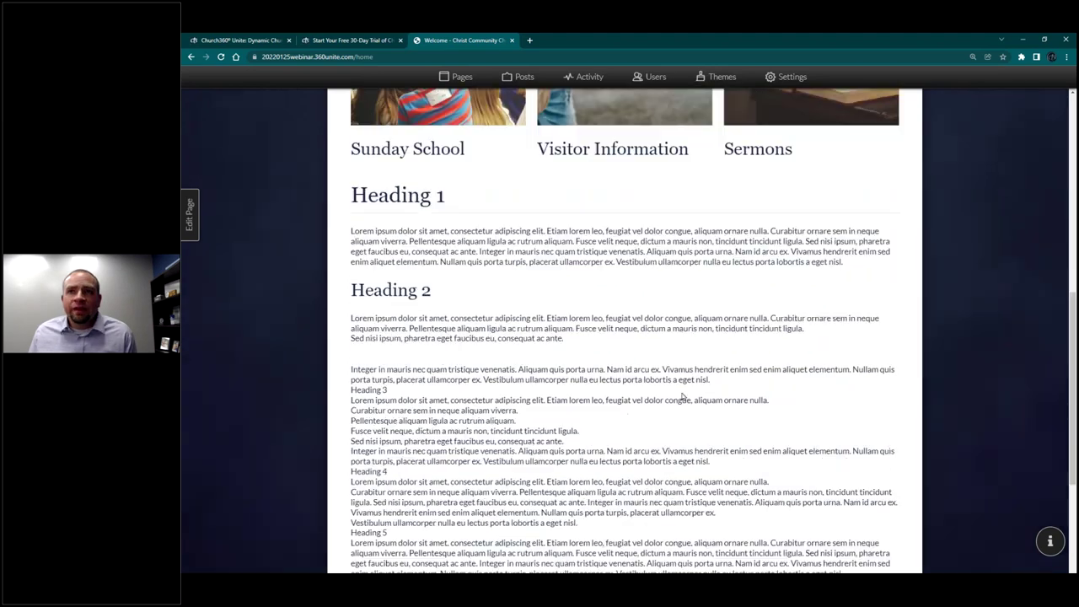
scroll(683, 396, up, 6)
scroll(678, 395, down, 2)
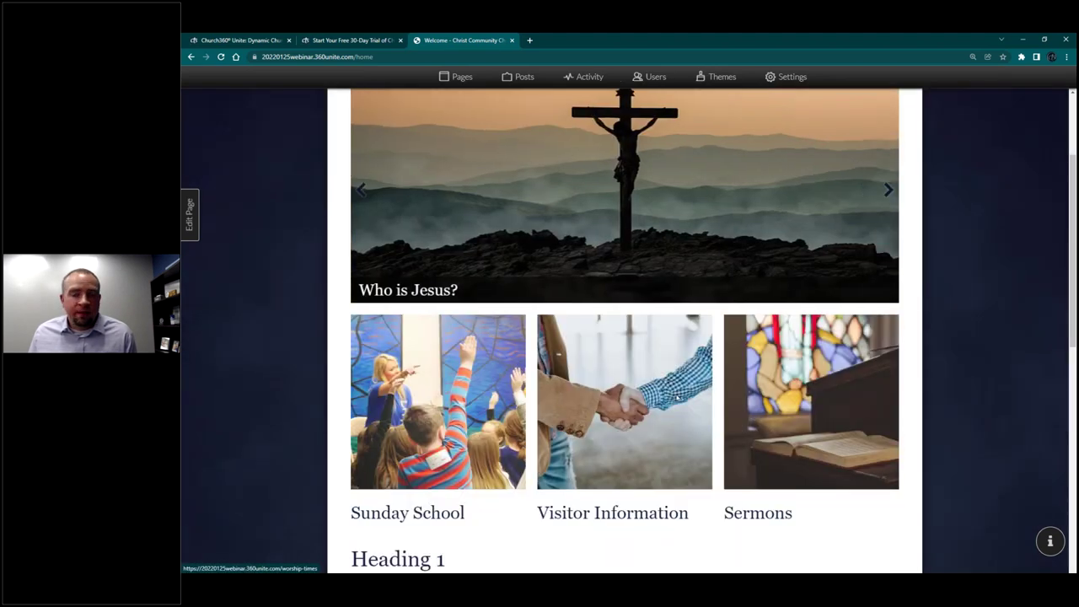
scroll(677, 396, up, 2)
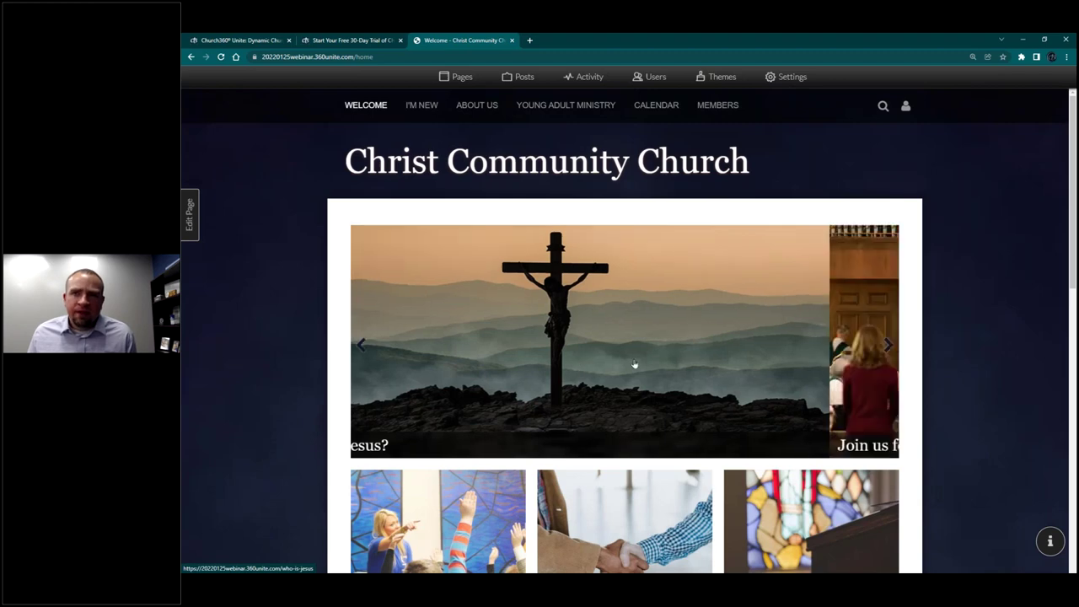
scroll(768, 482, down, 2)
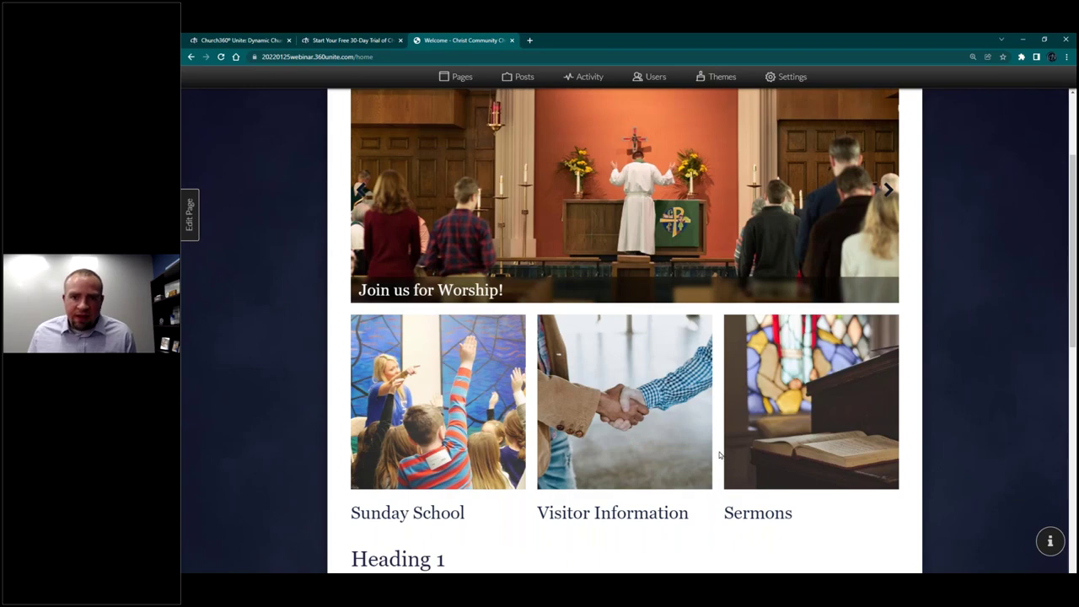
scroll(719, 455, down, 4)
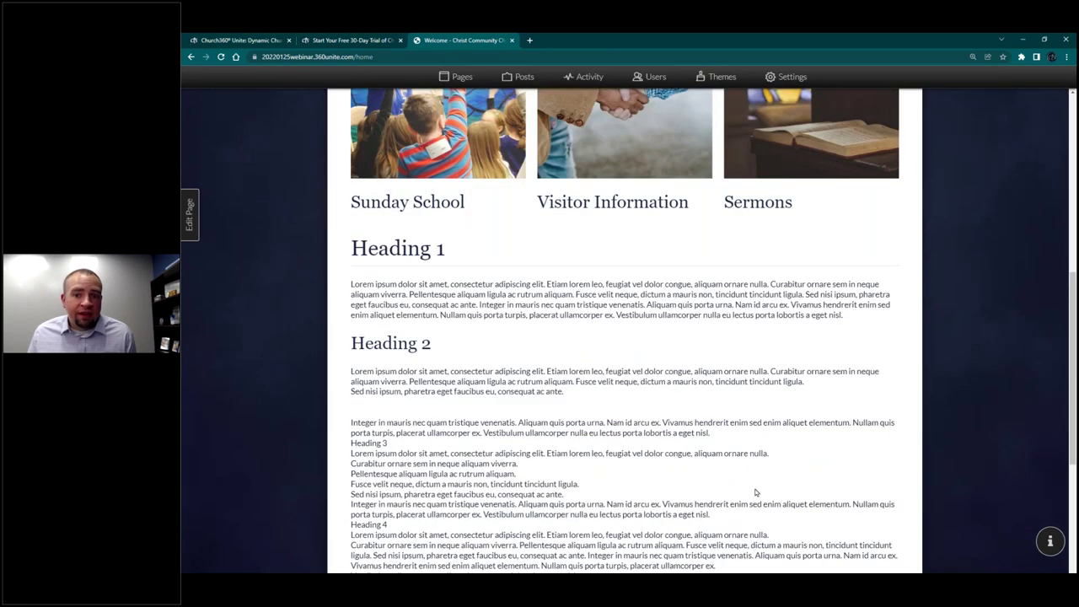
scroll(701, 489, up, 6)
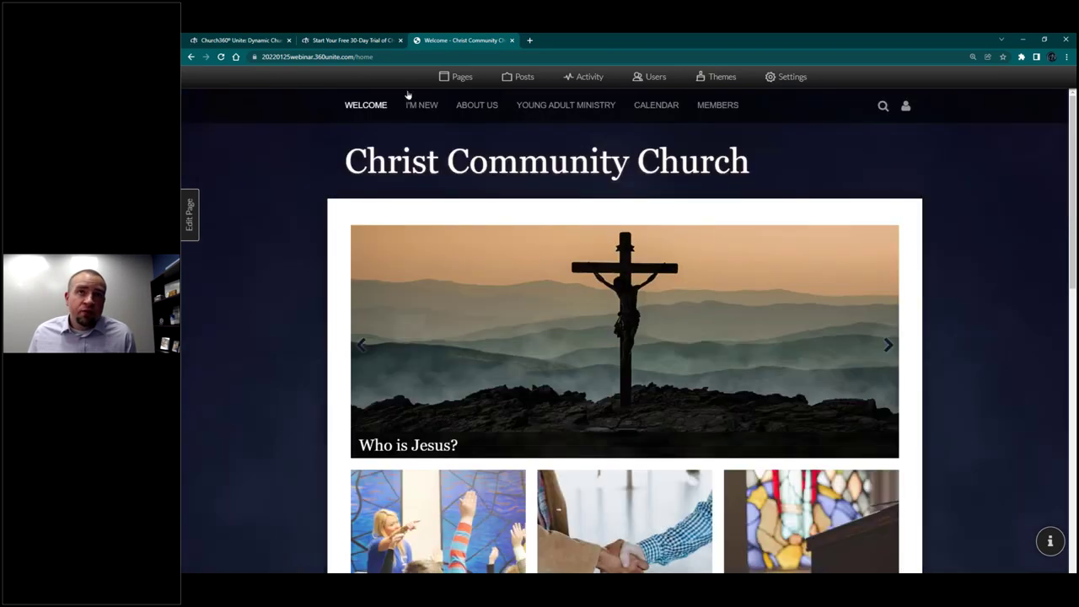
Step: Create a new feed page named Sermons and add it to the active menu
click(463, 78)
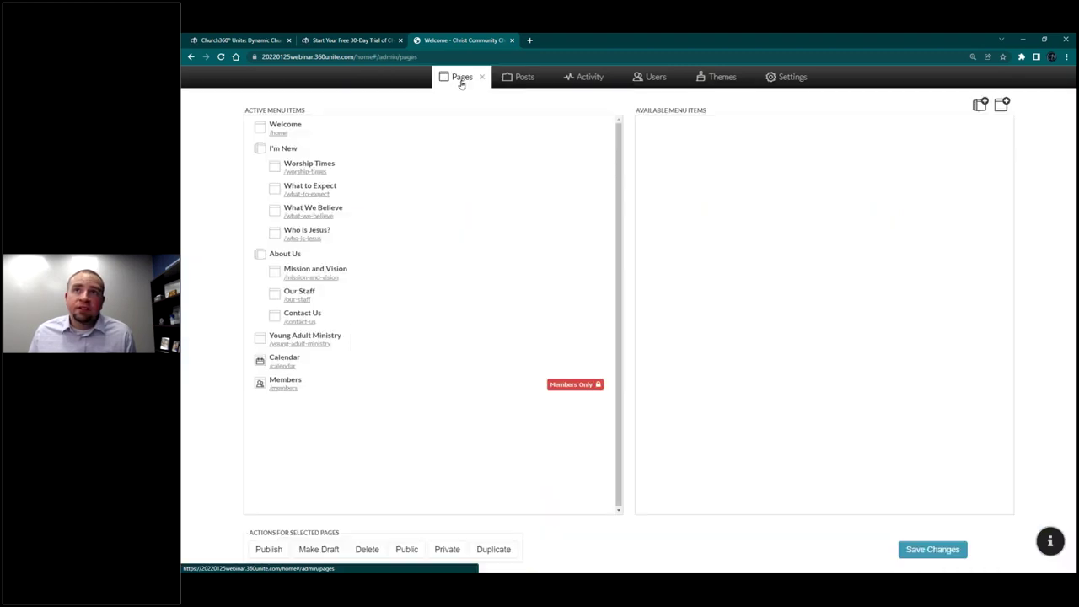
click(1002, 103)
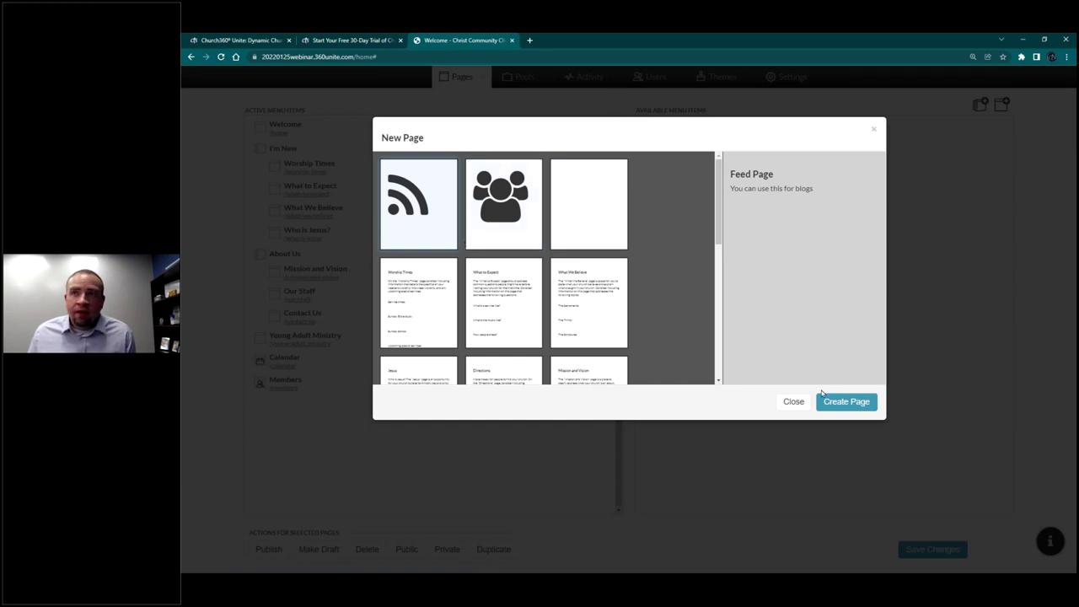
click(860, 403)
text(Sermons)
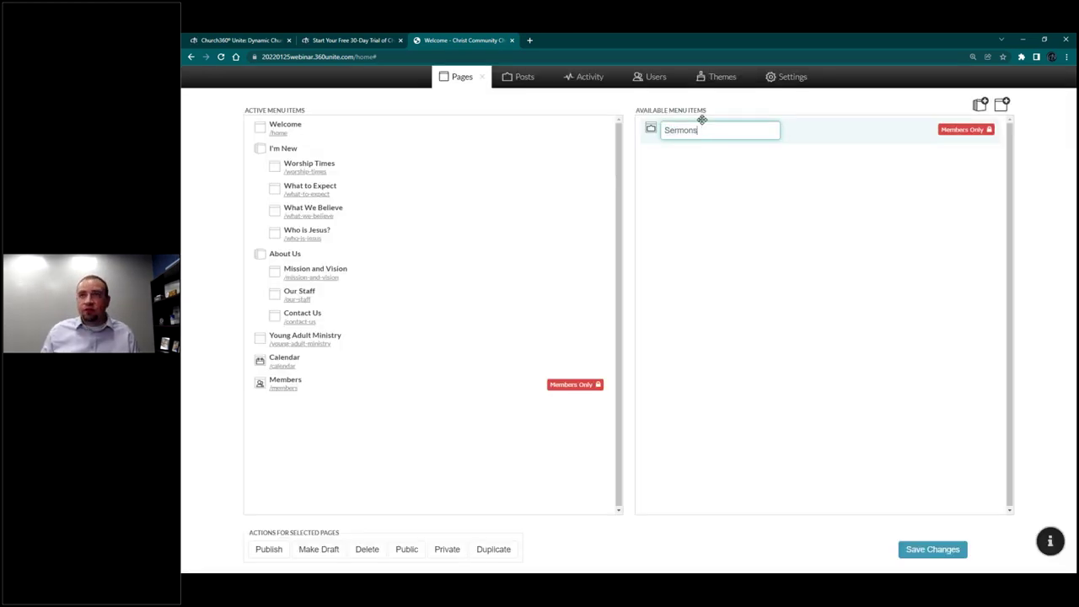
key(Return)
drag(701, 119, 357, 413)
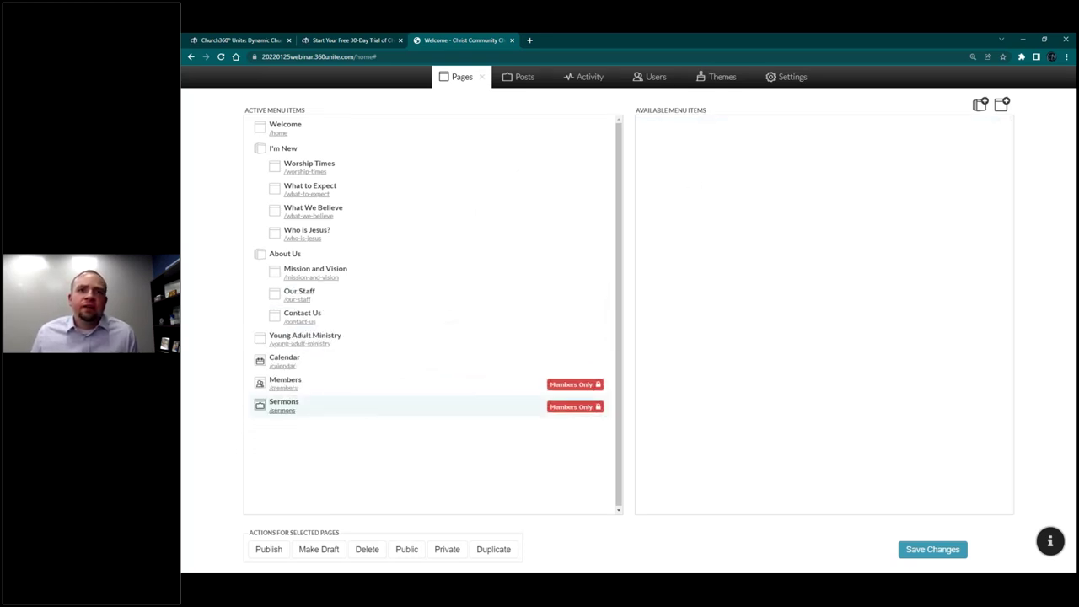
Step: Set the Sermons page to Public, save, and open /sermons on the site
click(362, 412)
click(407, 549)
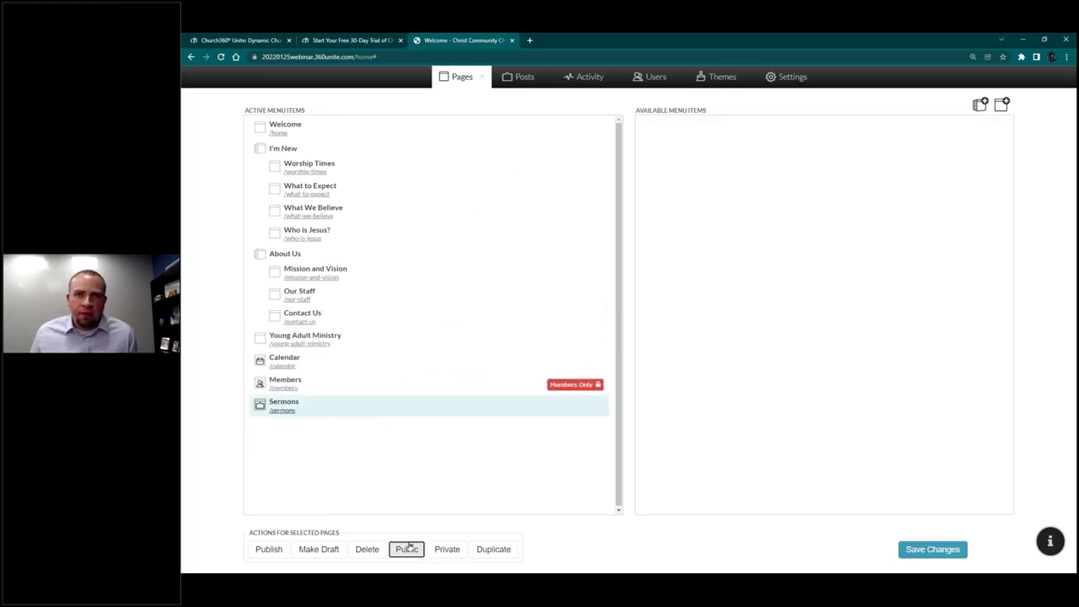
click(933, 549)
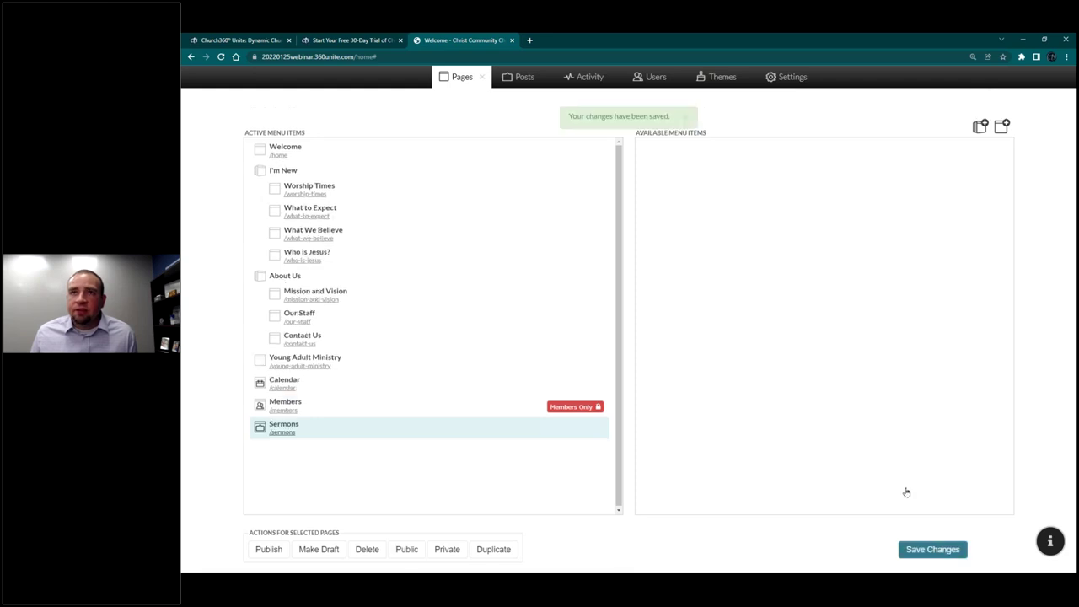
click(276, 433)
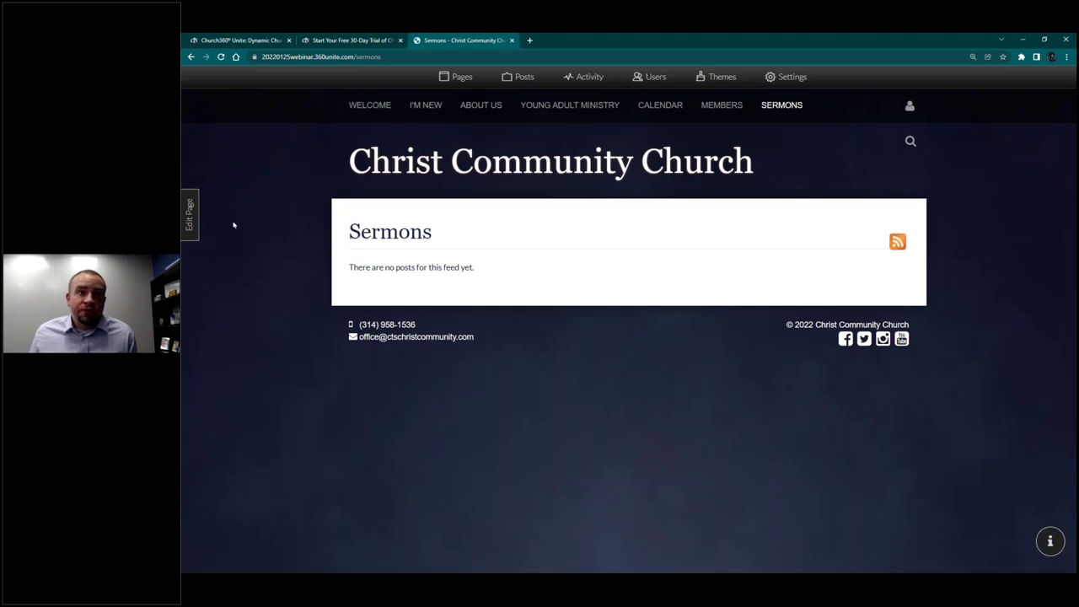
Step: Draft a post titled 'Sermon for January 23' with a pasted placeholder paragraph
click(191, 216)
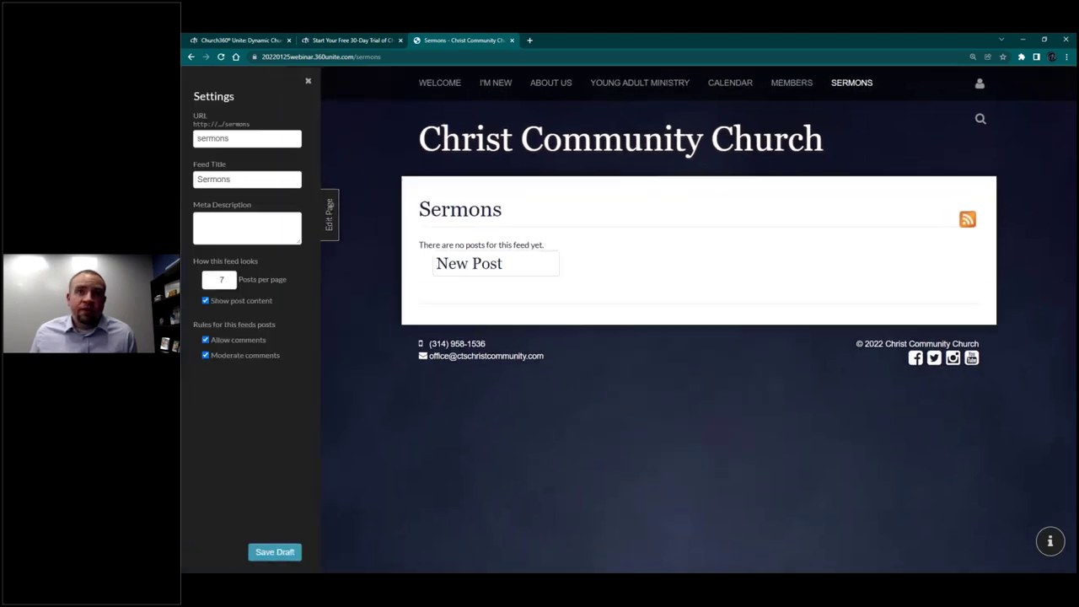
click(506, 263)
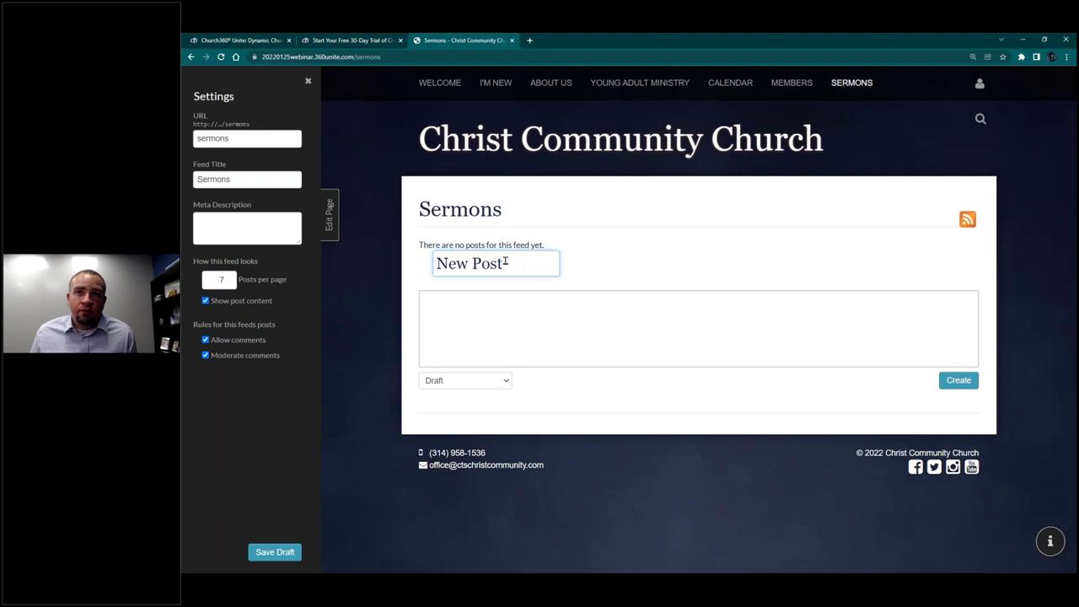
click(522, 255)
key(ctrl+a)
text(S)
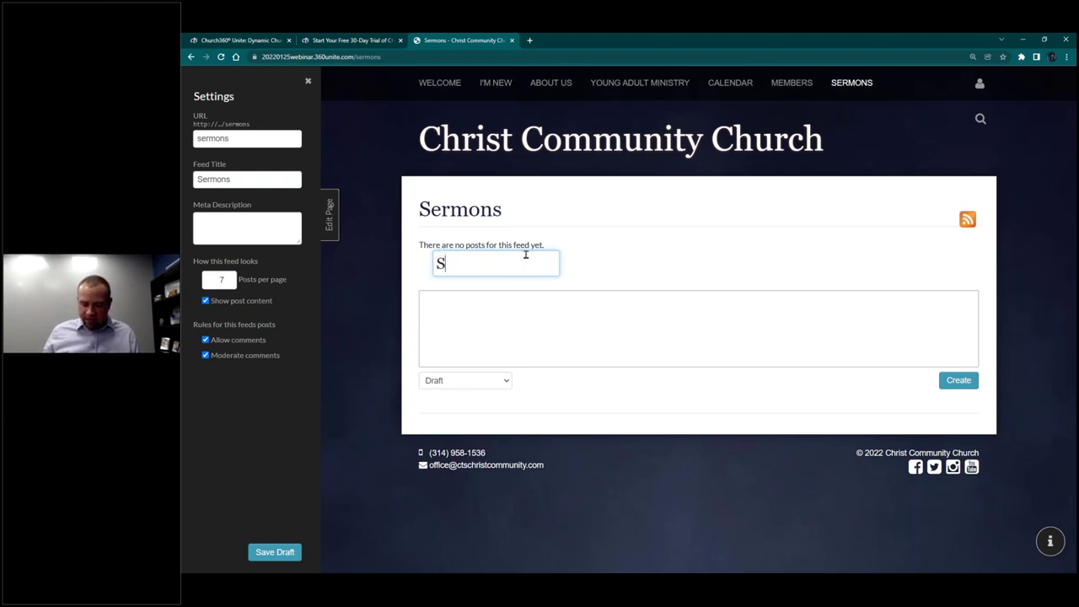
text(ermon for J)
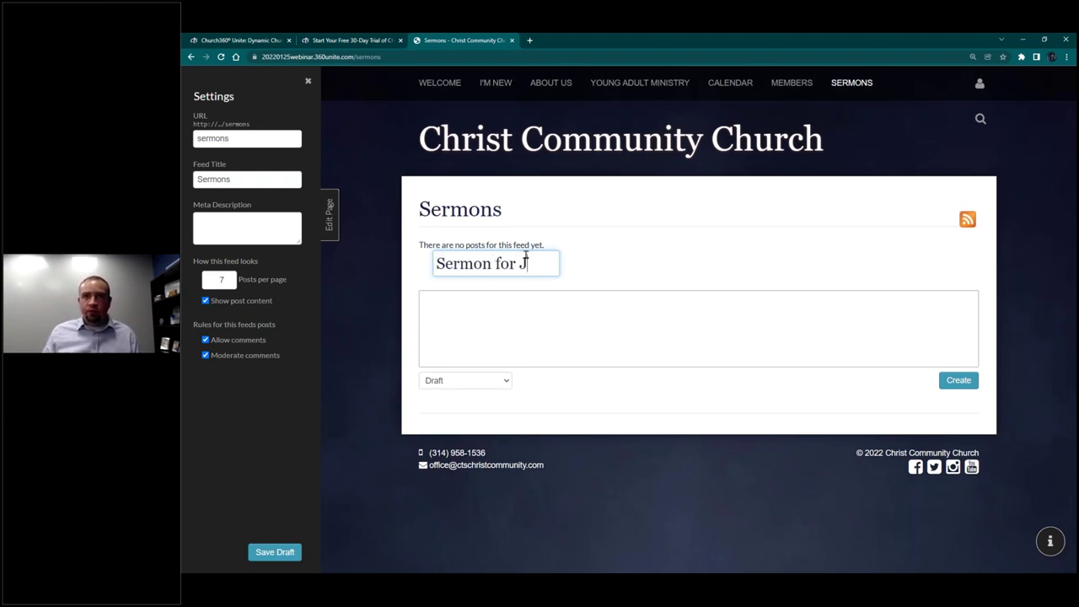
text(anuary 23)
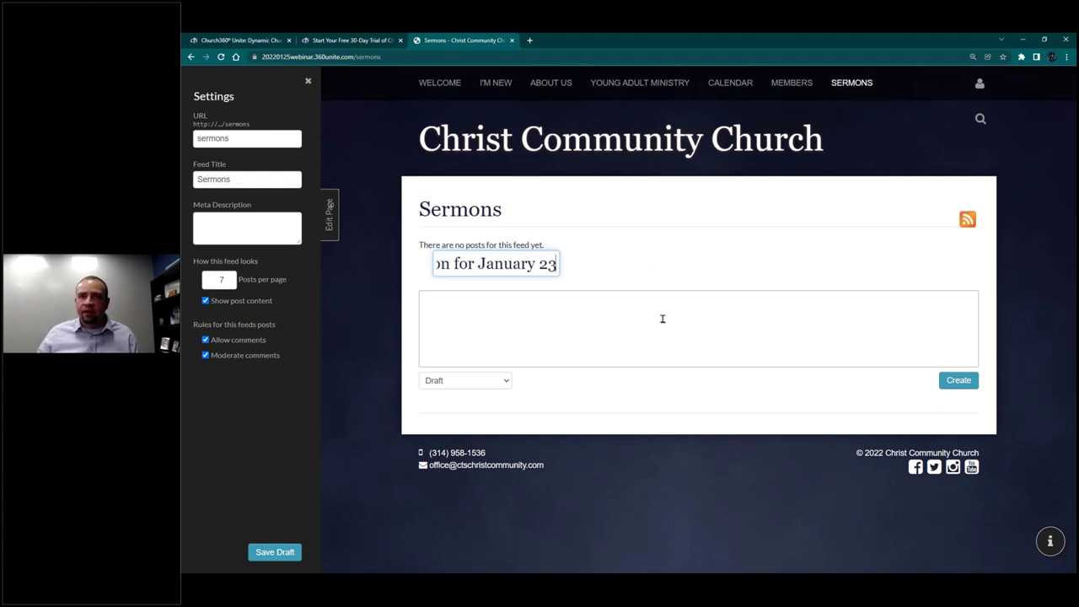
key(Tab)
key(alt+Tab)
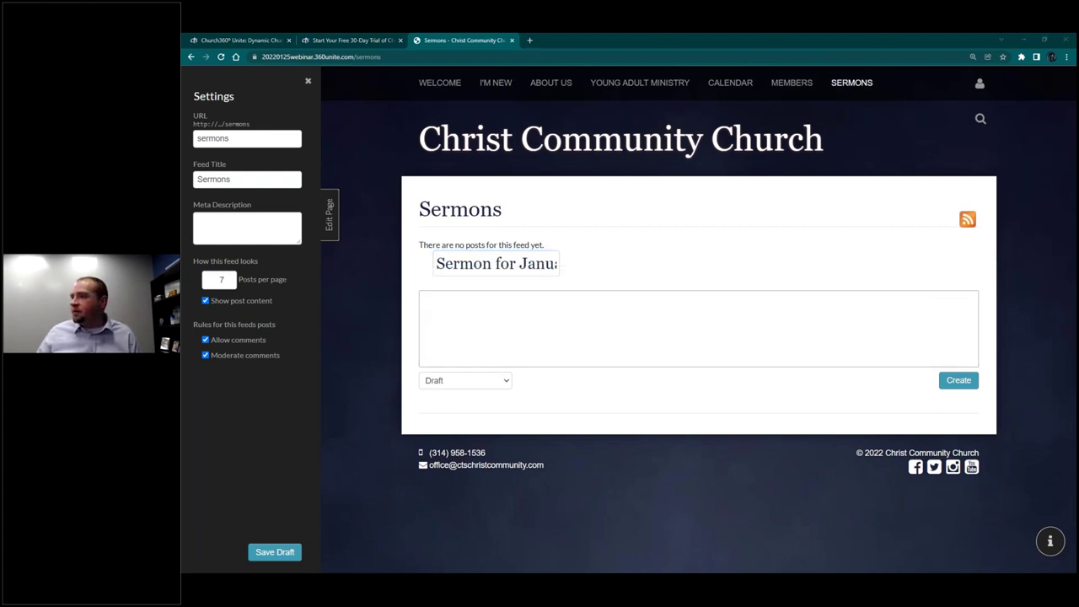
click(508, 353)
text(Lorem ipsum dolor sit amet, consectetur adipiscing elit. Etiam lorem leo, feugiat vel dolor congue, aliquam ornare nulla. Curabitur ornare sem in neque aliquam viverra. Pellentesque aliquam ligula ac rutrum aliquam. Fusce velit neque, dictum a mauris non, tincidunt tincidunt ligula. Sed nisi ipsum, pharetra eget faucibus eu, consequat ac ante. Integer in mauris nec quam tristique venenatis. Aliquam quis porta urna. Nam id arcu ex. Vivamus hendrerit enim sed enim aliquet elementum. Nullam quis porta turpis, placerat ullamcorper ex. Vestibulum ullamcorper nulla eu lectus porta lobortis a eget nisl.)
click(575, 386)
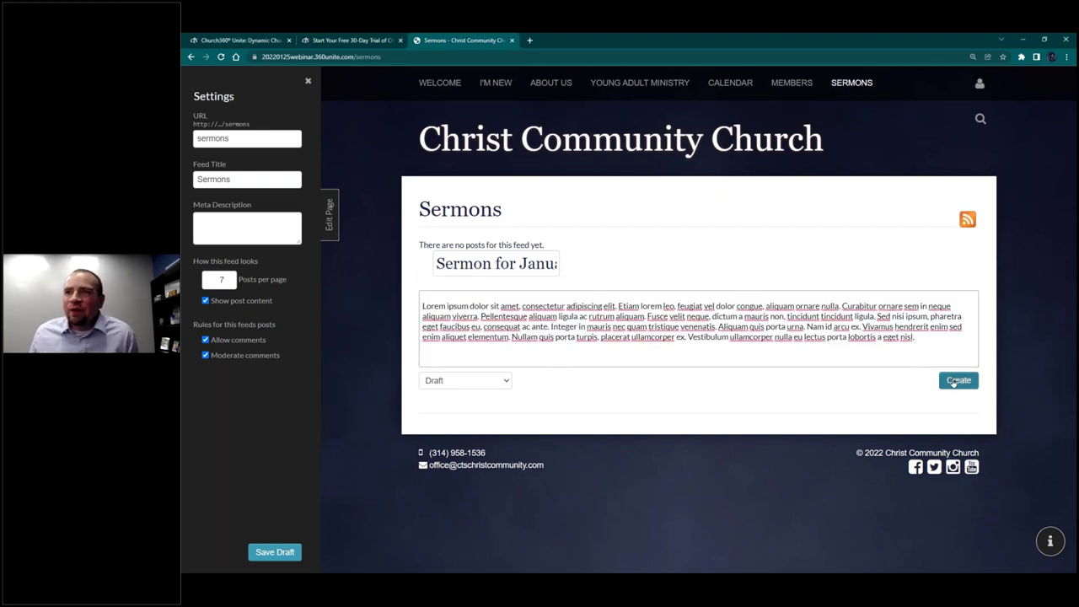
Step: Set the post status to Published, create it, exit editing and reload the Sermons page
click(485, 384)
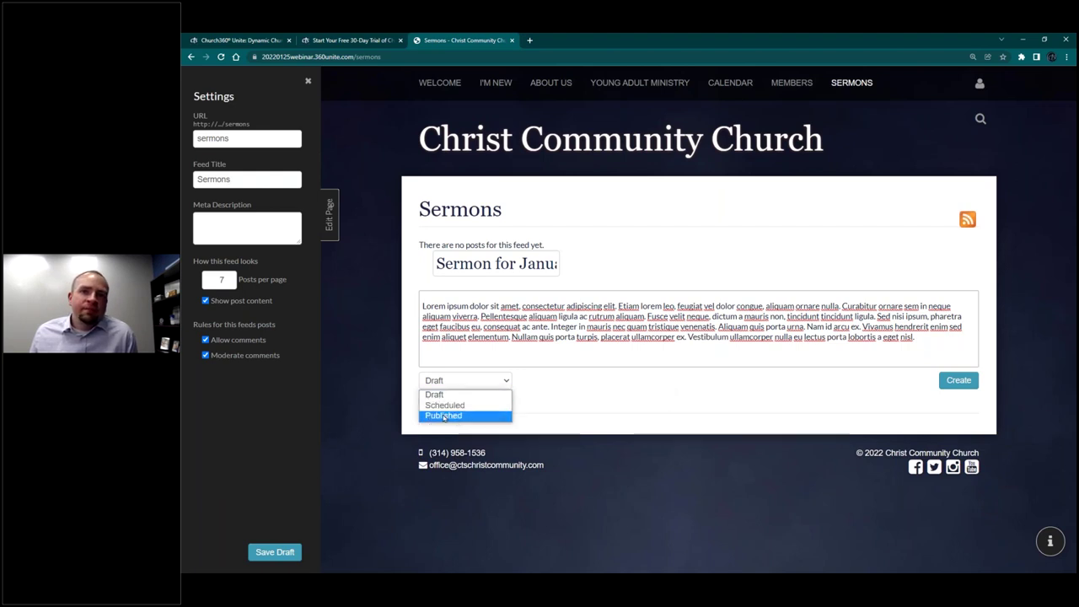
click(445, 417)
click(458, 381)
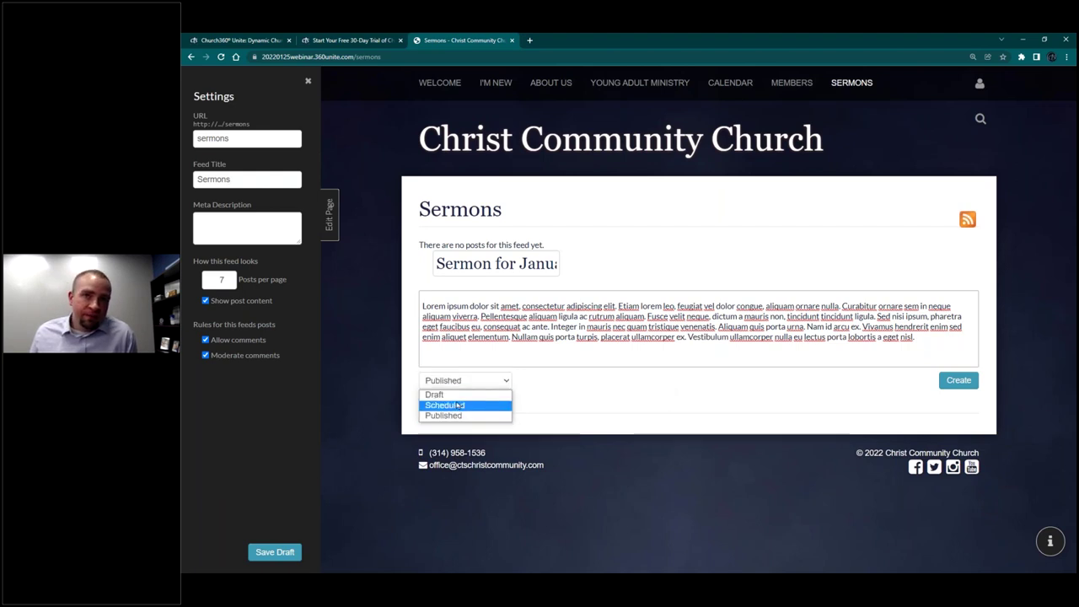
click(449, 417)
click(958, 380)
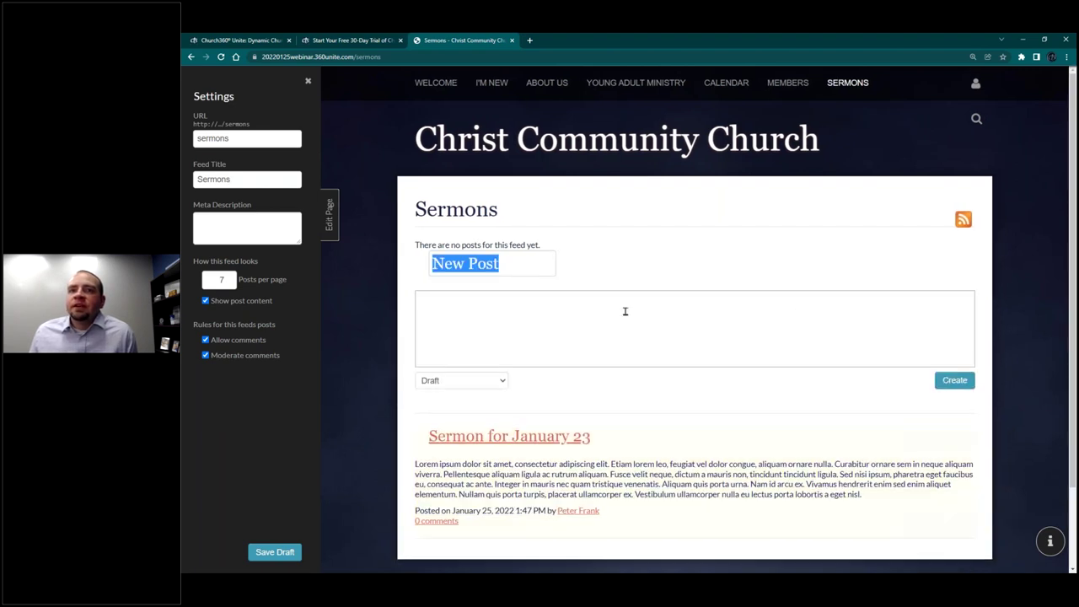
click(328, 221)
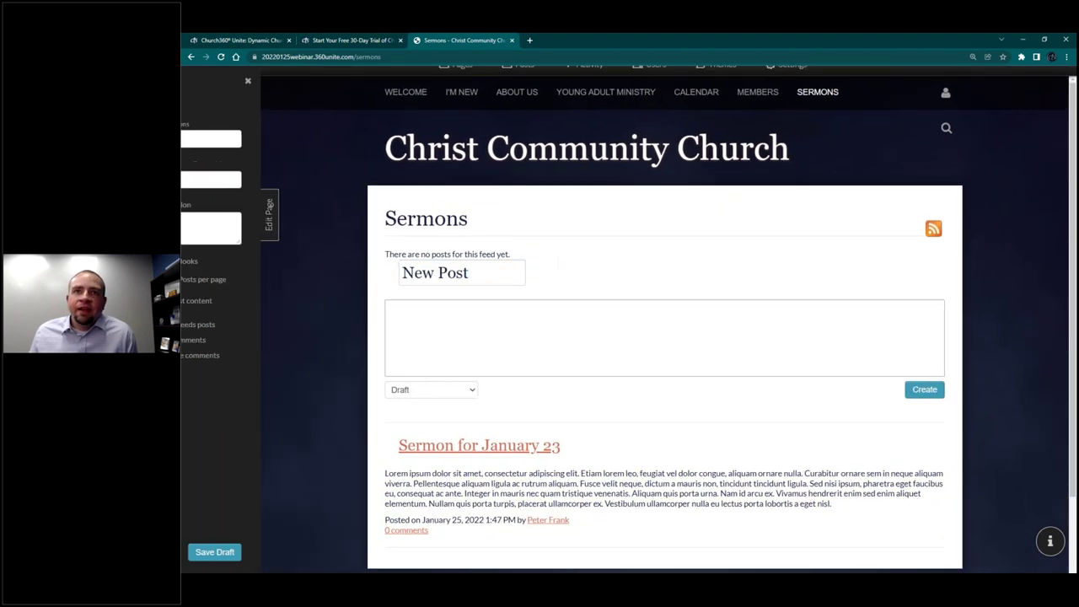
click(220, 56)
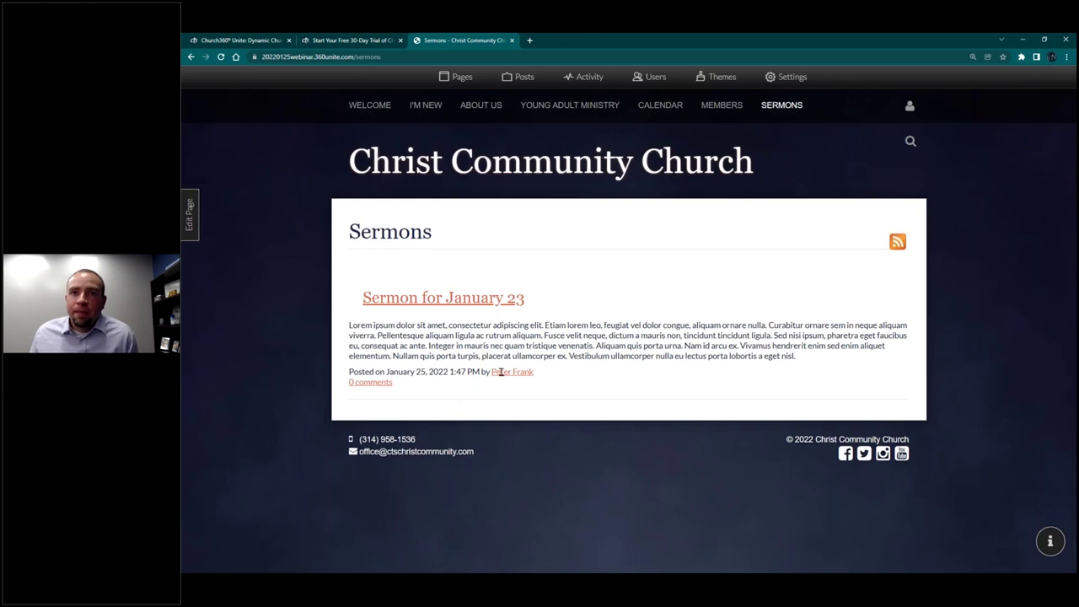
Step: View the 'Sermon for January 23' post and the Young Adult Ministry page, then open Pages
click(445, 304)
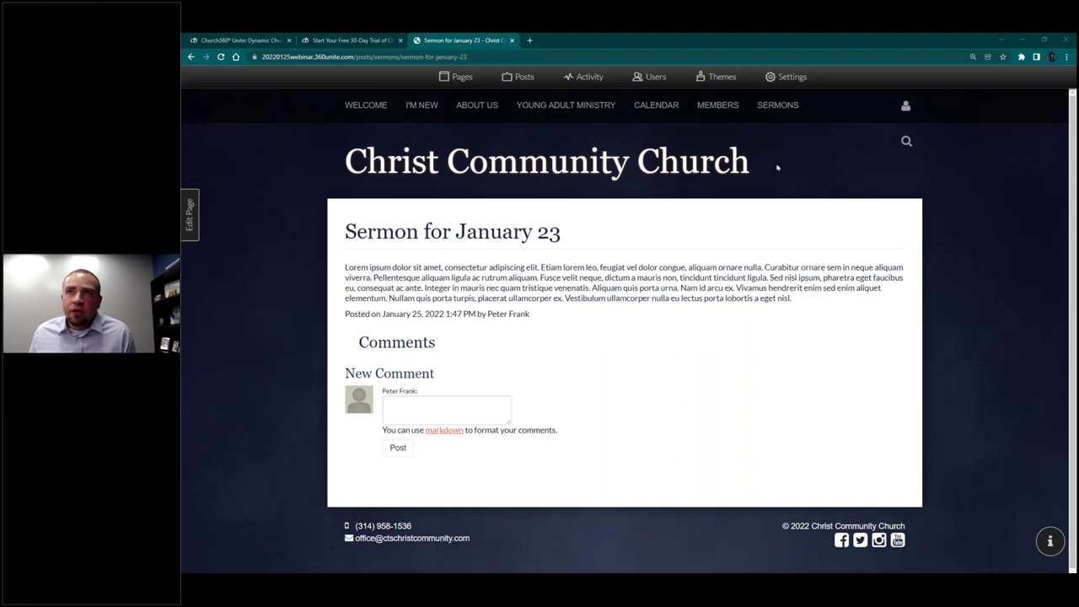
click(557, 106)
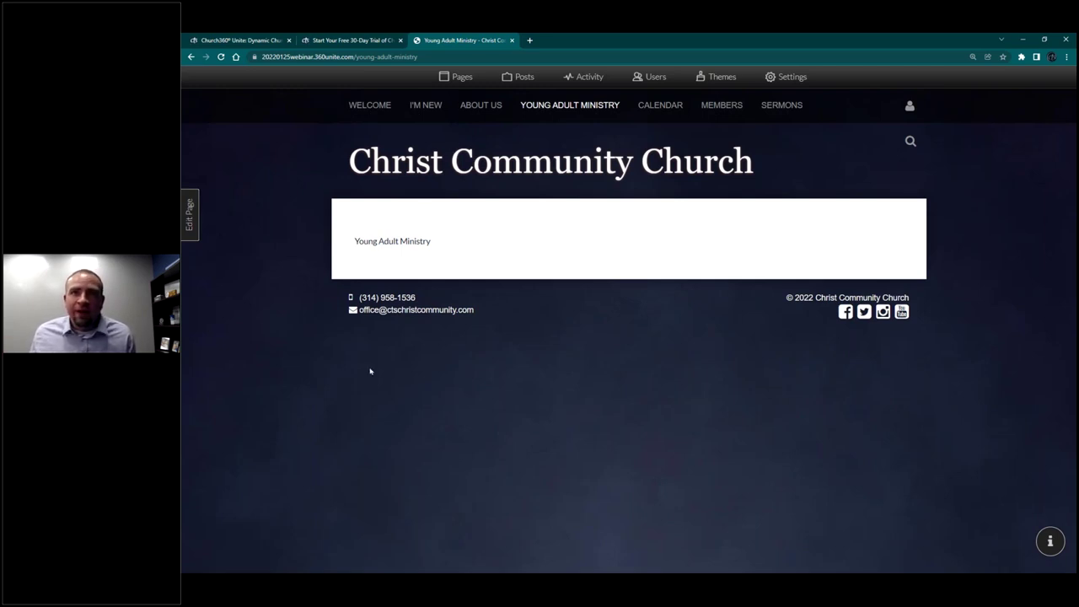
click(462, 83)
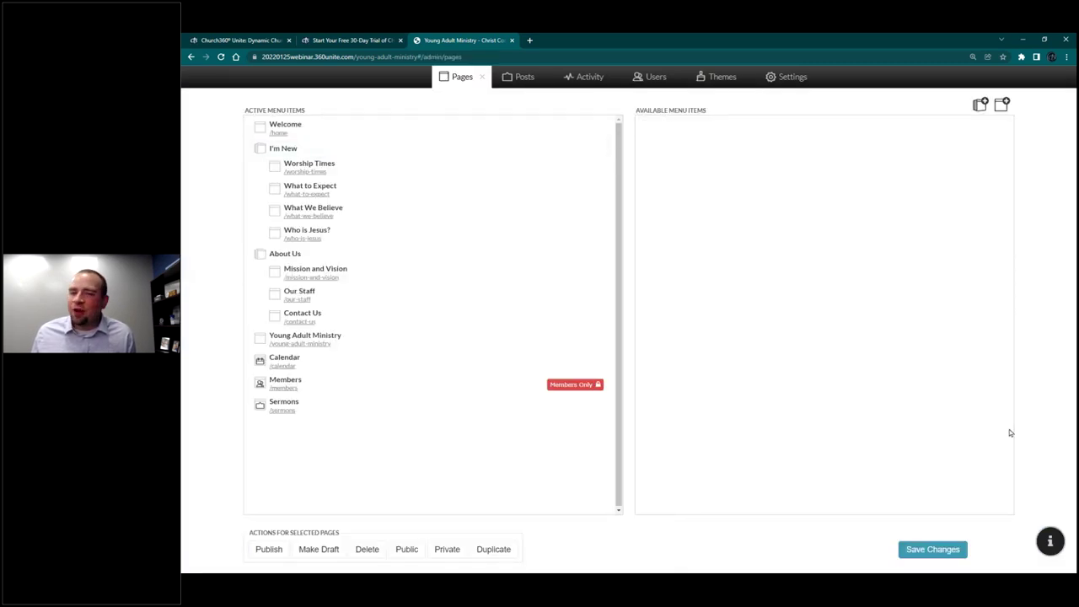
Step: Add a group page named Young Adults, save it, and open /groups/young-adults
click(1000, 106)
click(516, 184)
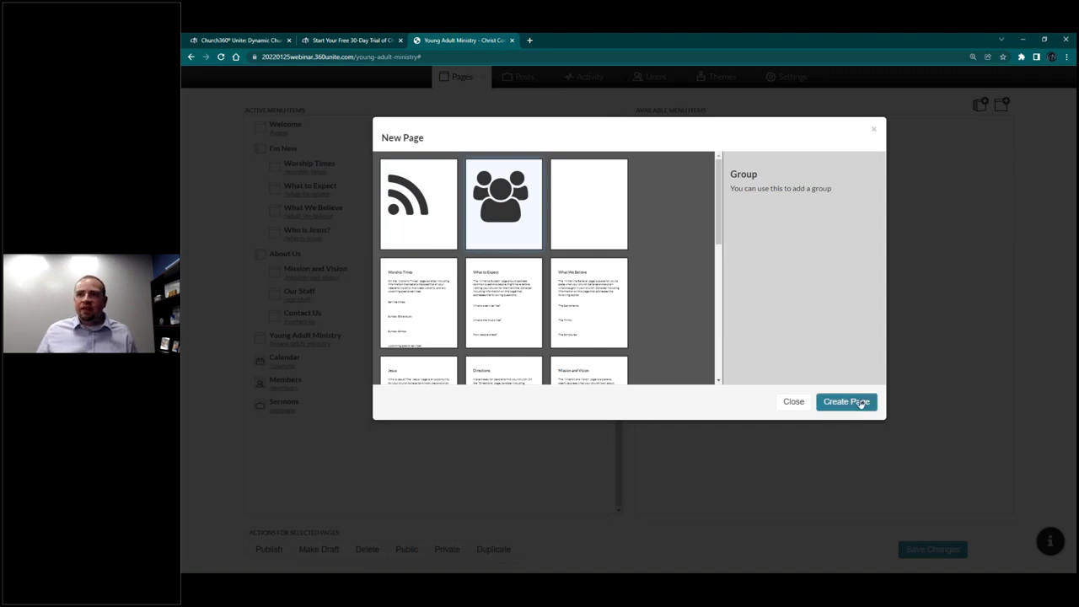
click(860, 403)
text(Young Adults)
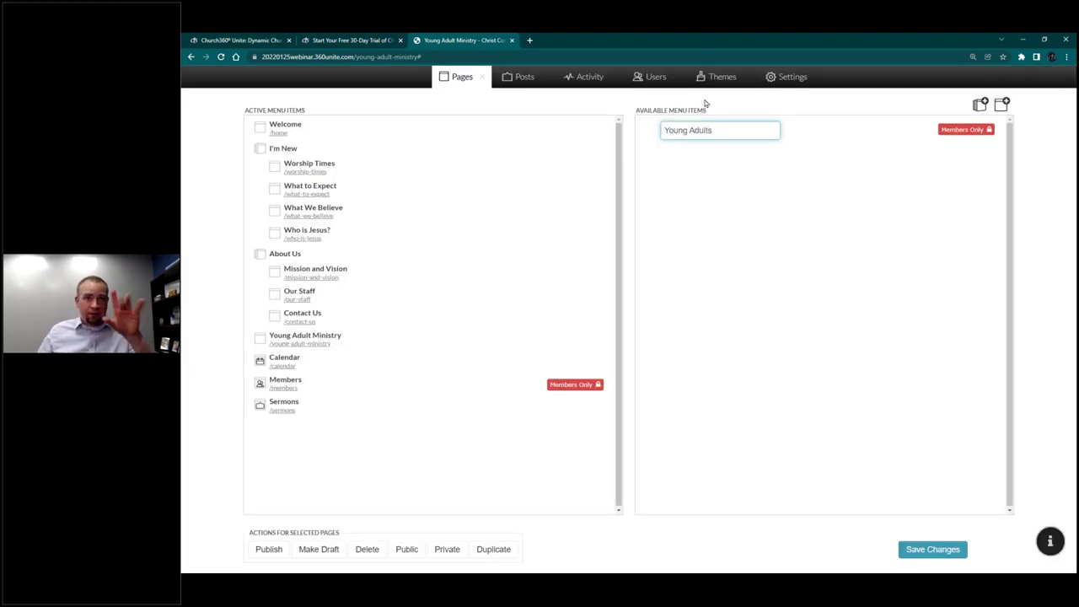
key(Return)
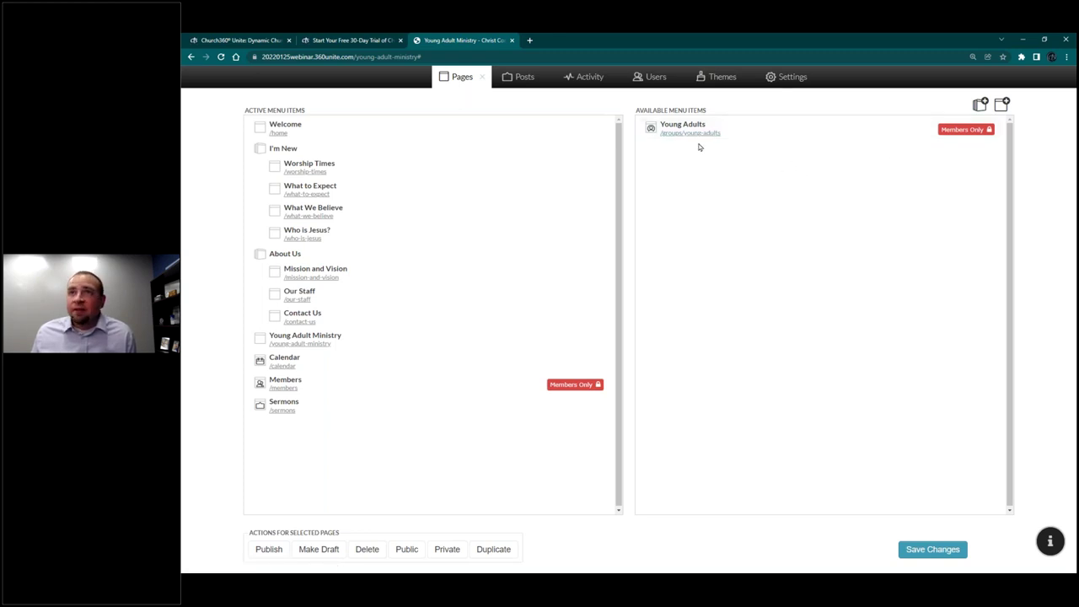
click(928, 546)
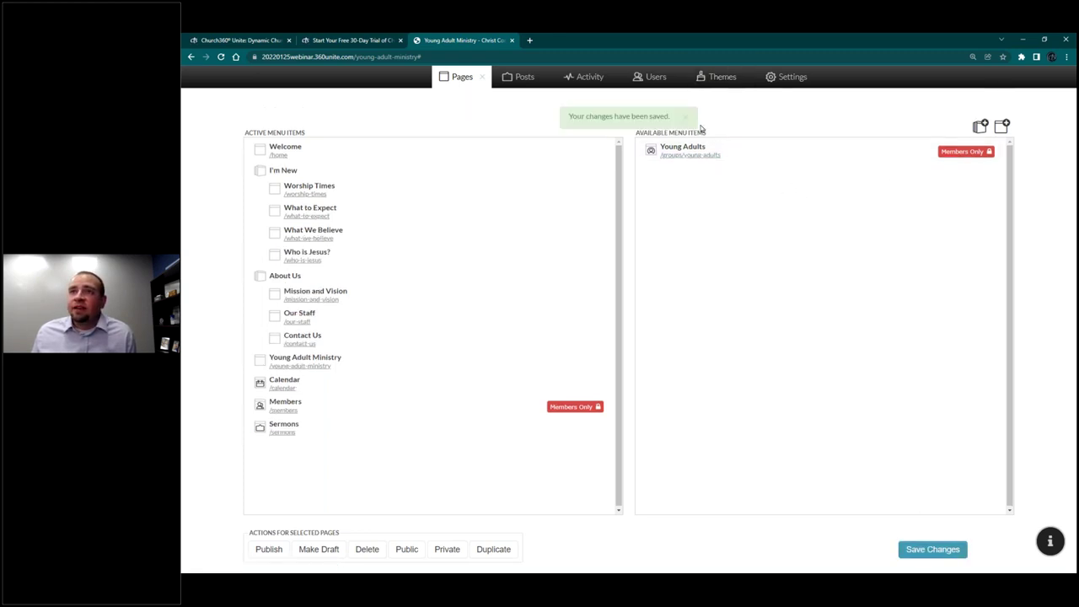
click(686, 156)
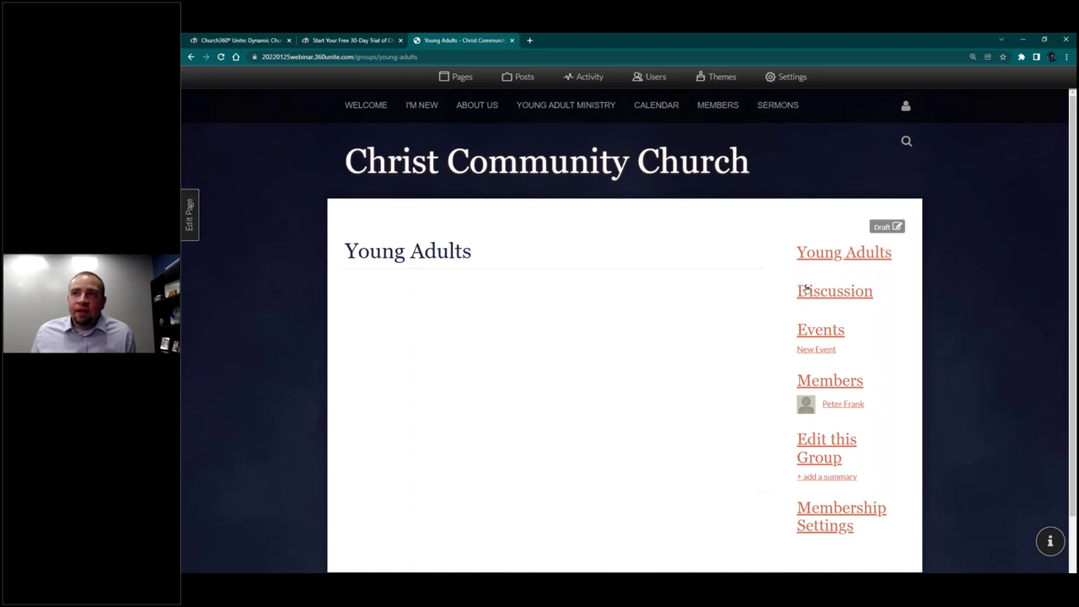
scroll(801, 285, down, 1)
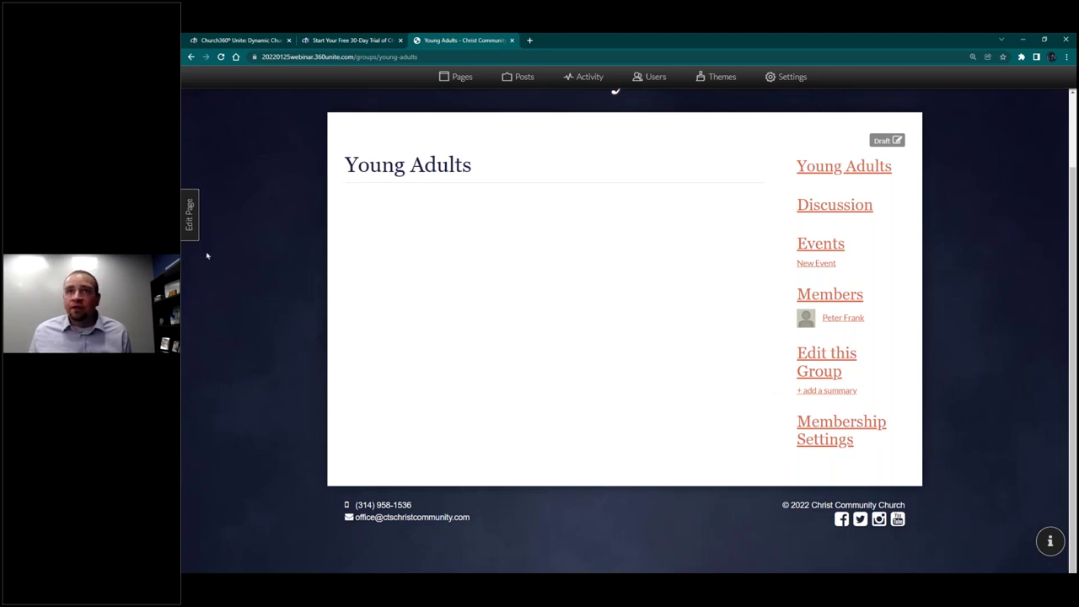
Step: Paste a Lorem ipsum paragraph into a new content row, save as draft, and close the editor
click(188, 211)
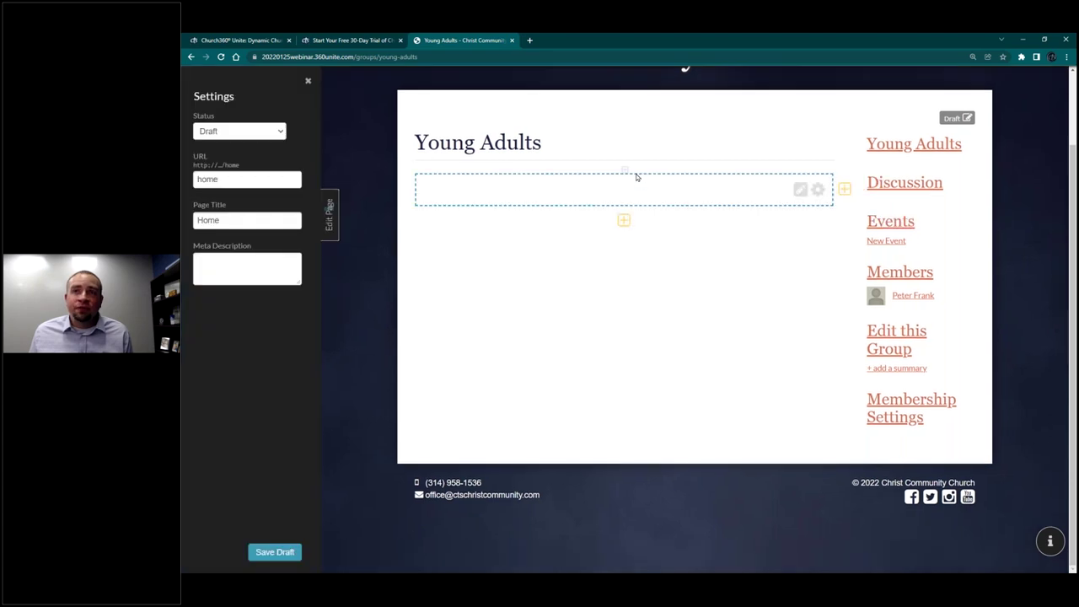
click(625, 220)
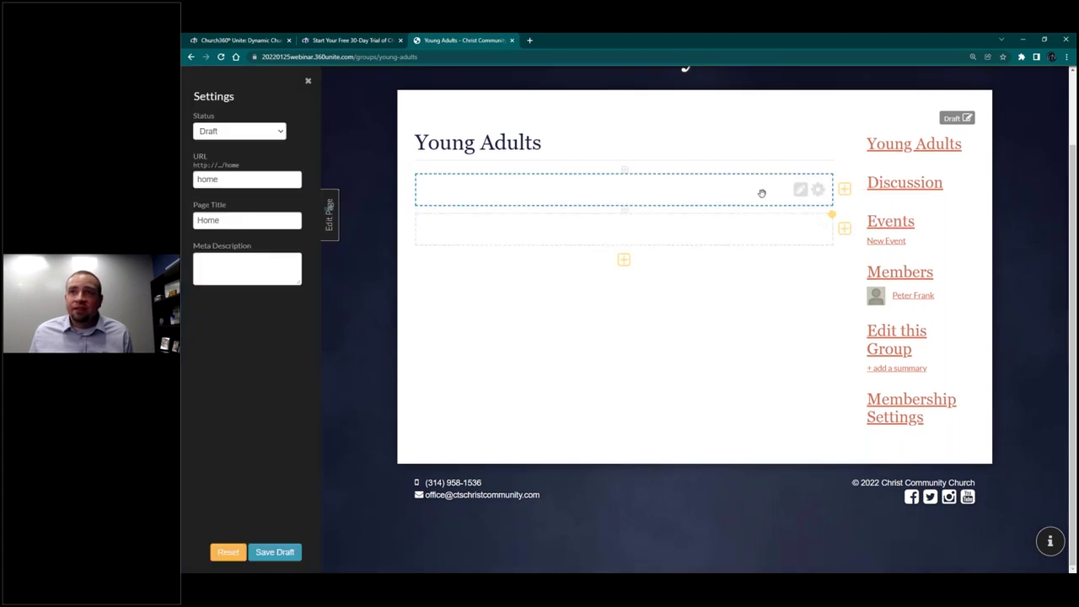
click(590, 189)
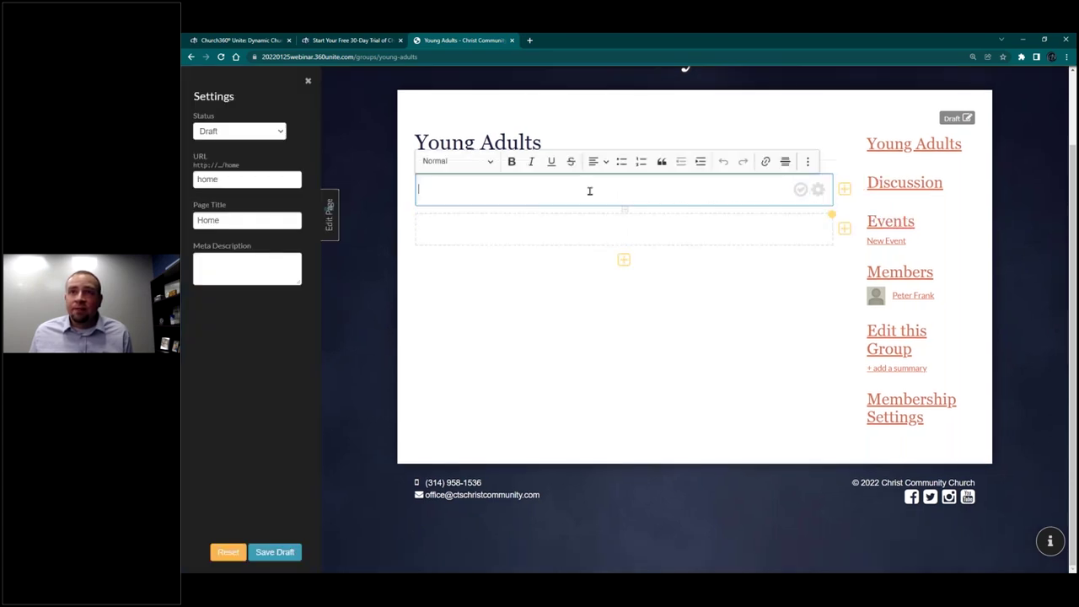
text(Lorem ipsum dolor sit amet, consectetur adipiscing elit. Etiam lorem leo, feugiat vel dolor congue, aliquam ornare nulla. Curabitur ornare sem in neque aliquam viverra. Pellentesque aliquam ligula ac rutrum aliquam. Fusce velit neque, dictum a mauris non, tincidunt tincidunt ligula. Sed nisi ipsum, pharetra eget faucibus eu, consequat ac ante. Integer in mauris nec quam tristique venenatis. Aliquam quis porta urna. Nam id arcu ex. Vivamus hendrerit enim sed enim aliquet elementum. Nullam quis porta turpis, placerat ullamcorper ex. Vestibulum ullamcorper nulla eu lectus porta lobortis a eget nisl.)
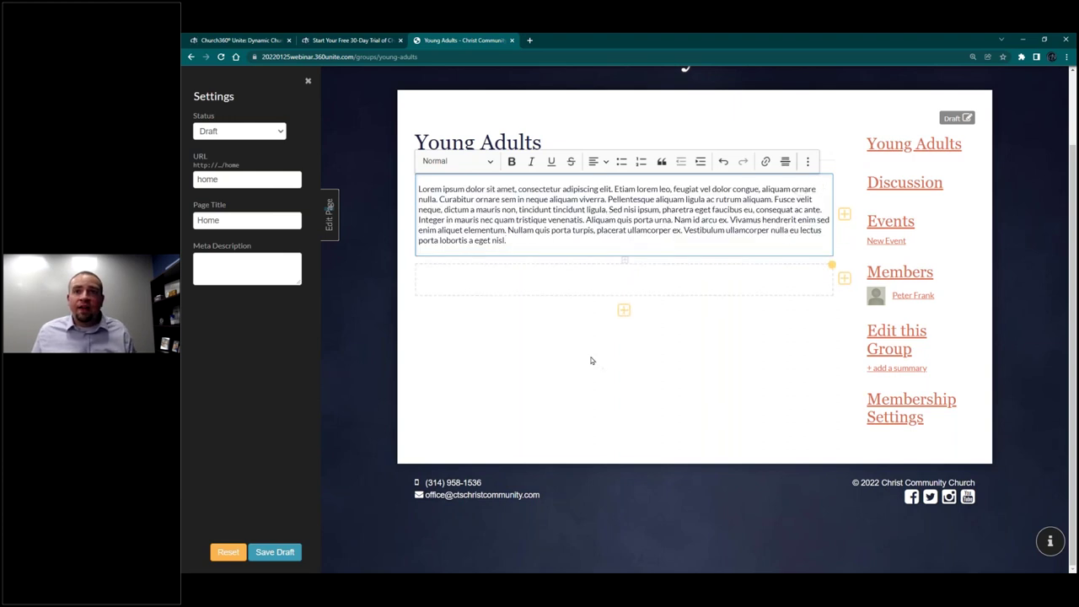
click(590, 359)
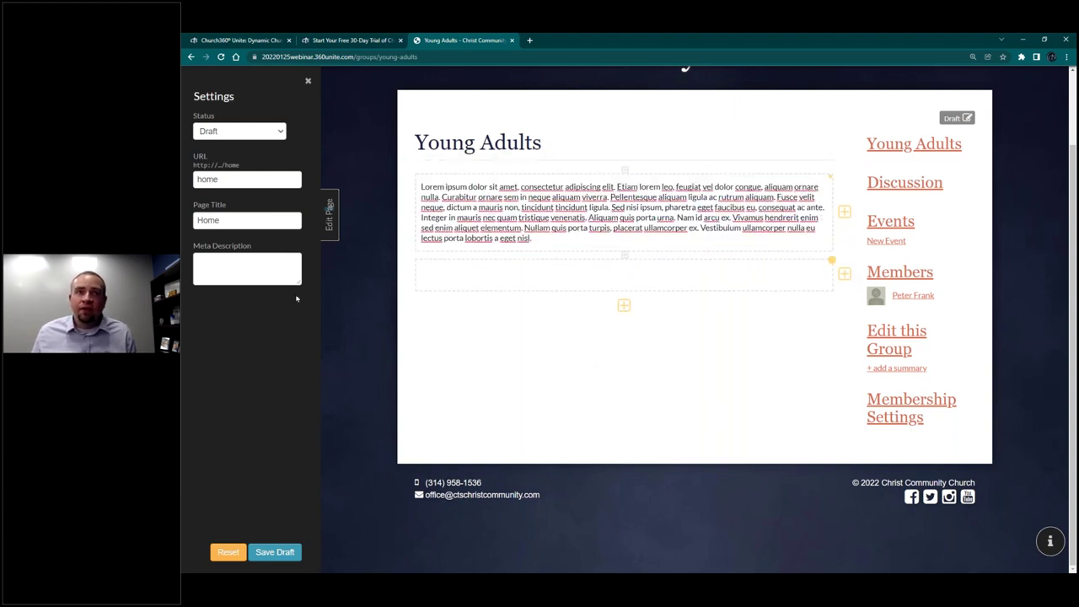
click(285, 551)
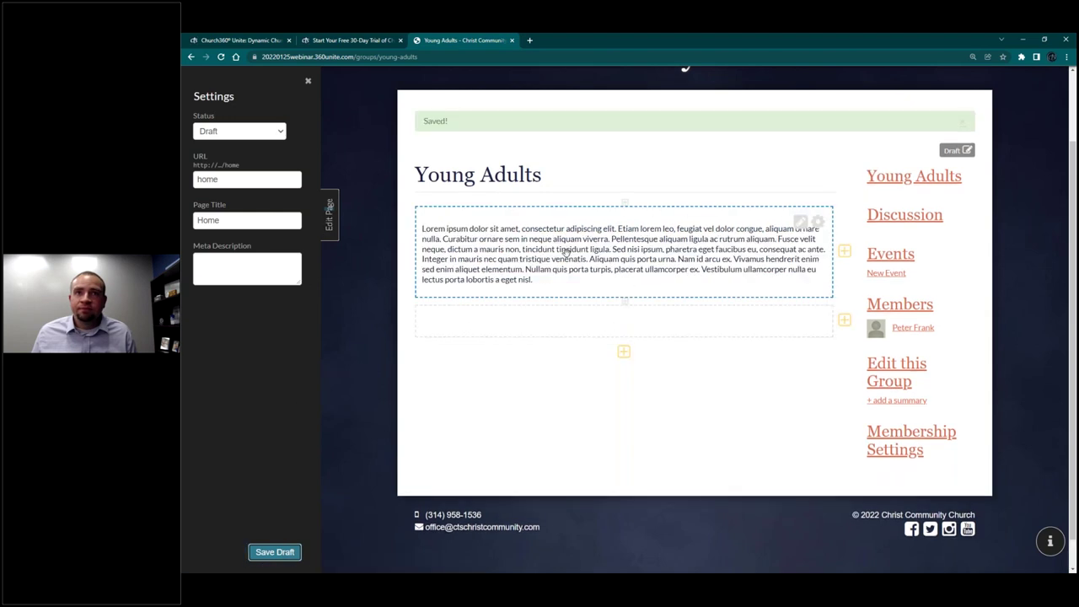
click(329, 221)
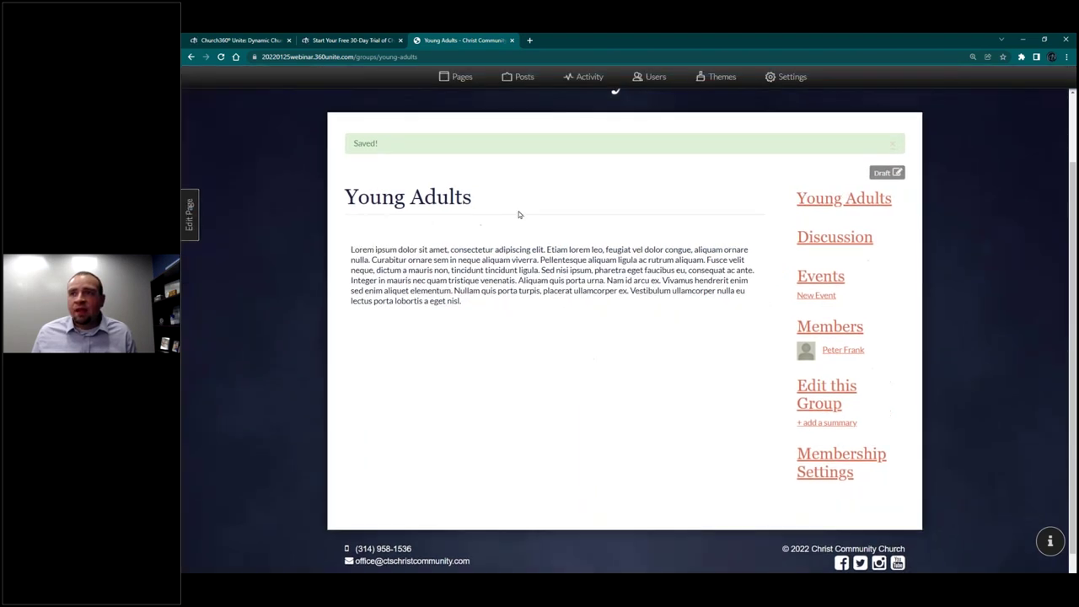
Step: Fill the Young Adults group description with pasted placeholder text
click(827, 384)
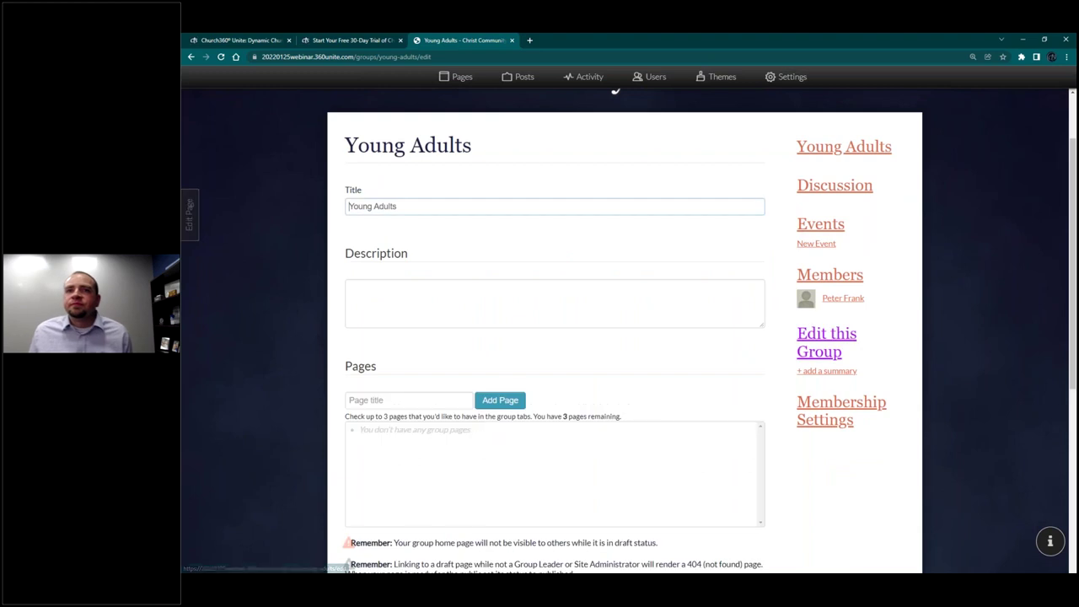
click(509, 288)
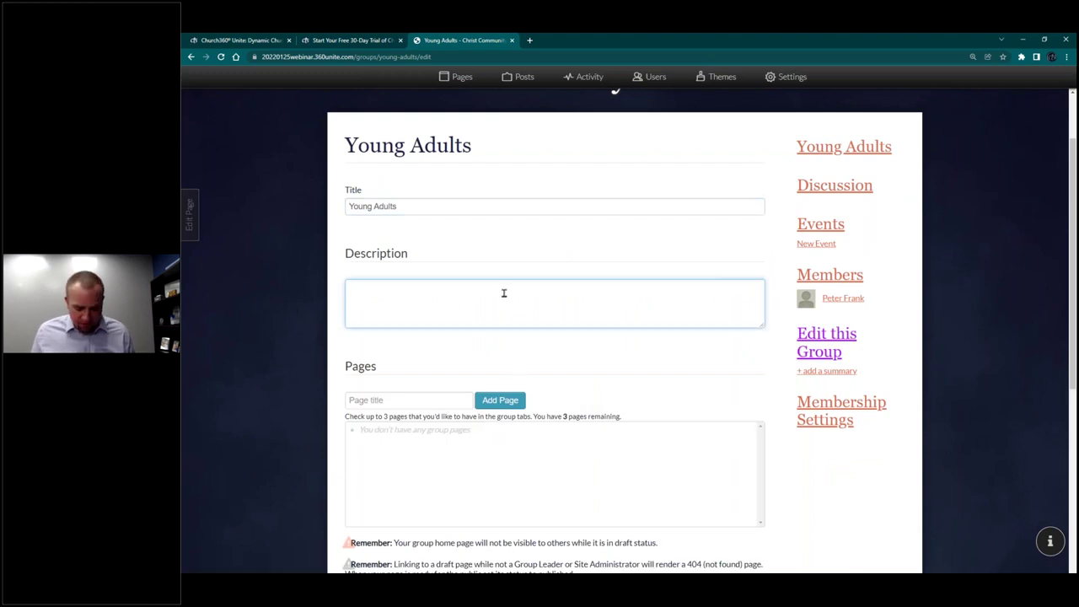
key(ctrl+v)
Step: Add a 'Bible Study Downloads' group page and enable it as a group tab
scroll(476, 341, down, 2)
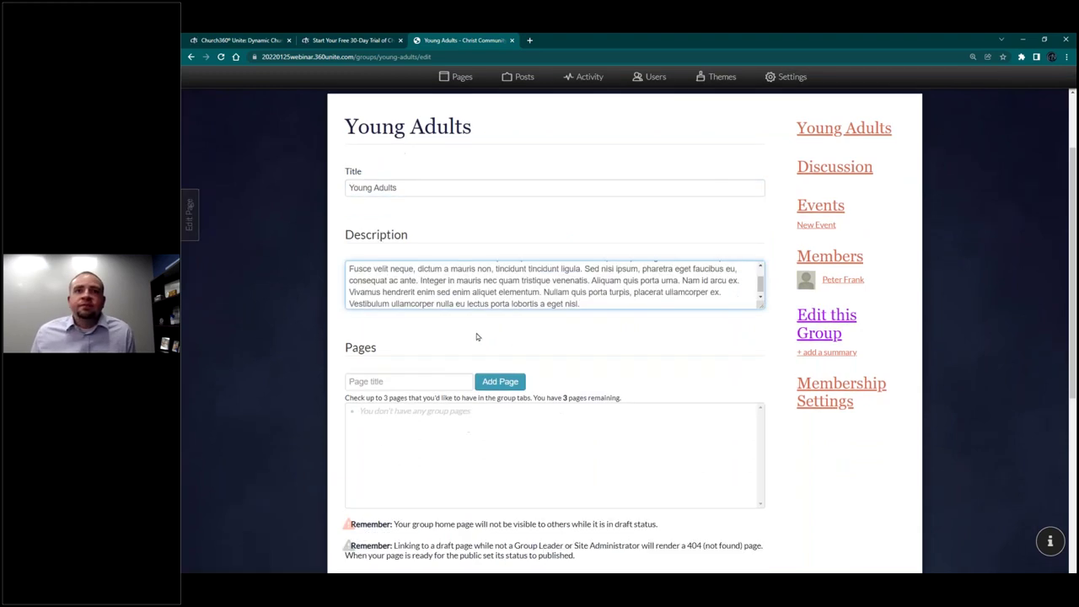
click(436, 246)
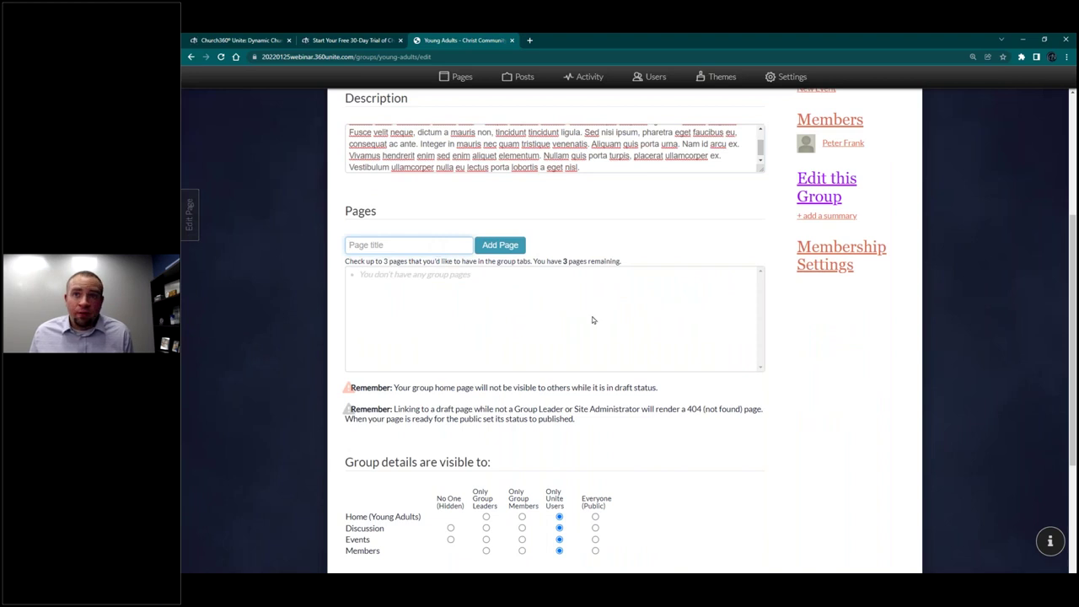
scroll(851, 320, up, 3)
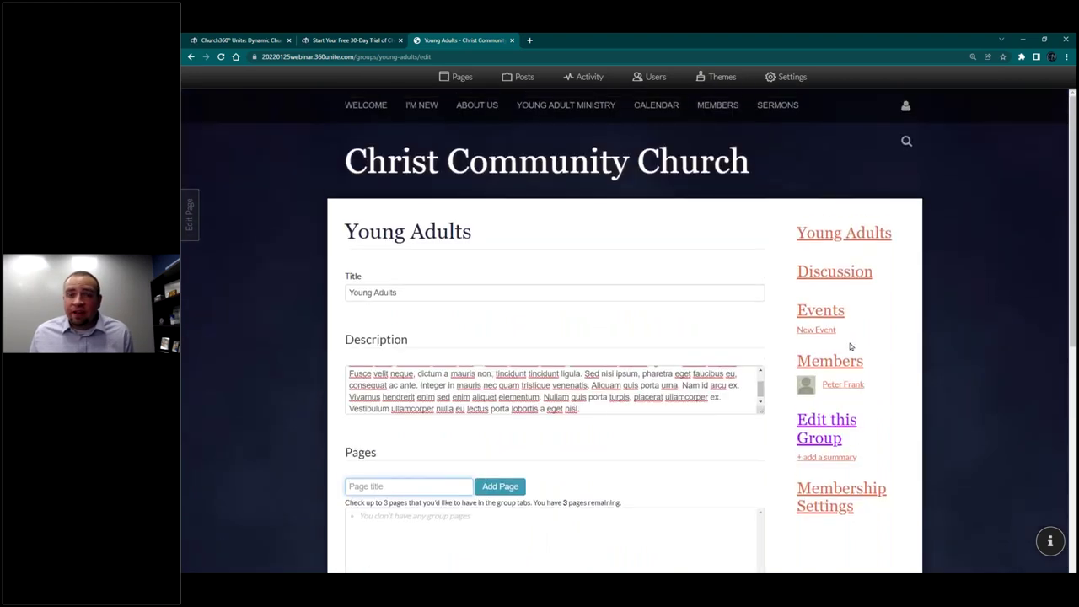
scroll(455, 241, down, 4)
text(Bible Study Downloads)
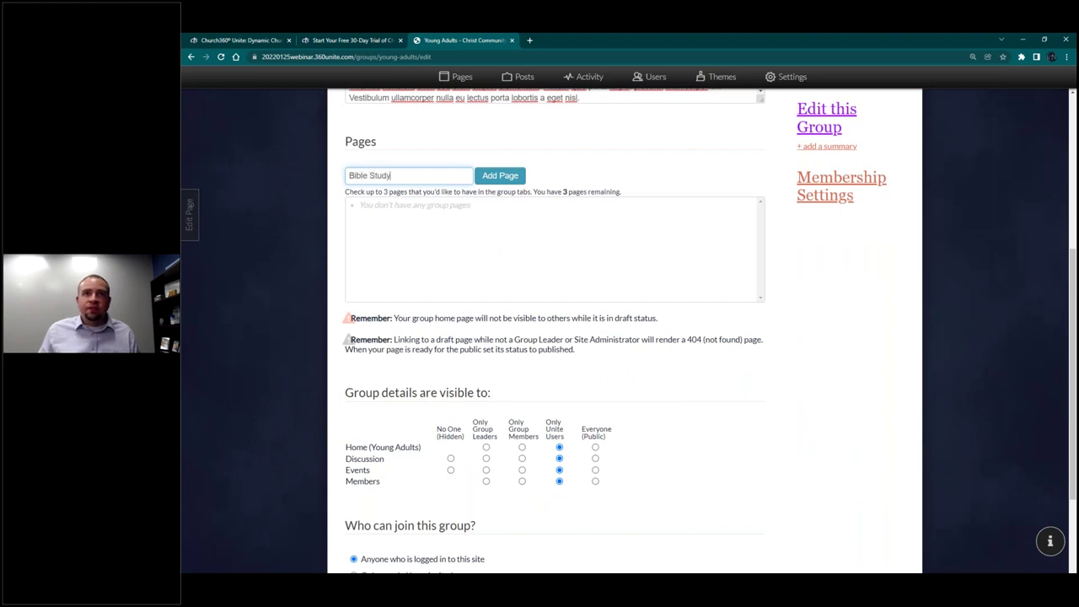
click(500, 175)
click(370, 210)
key(Return)
click(365, 208)
Step: Restrict Members visibility to Only Group Leaders and update the group
scroll(498, 224, down, 1)
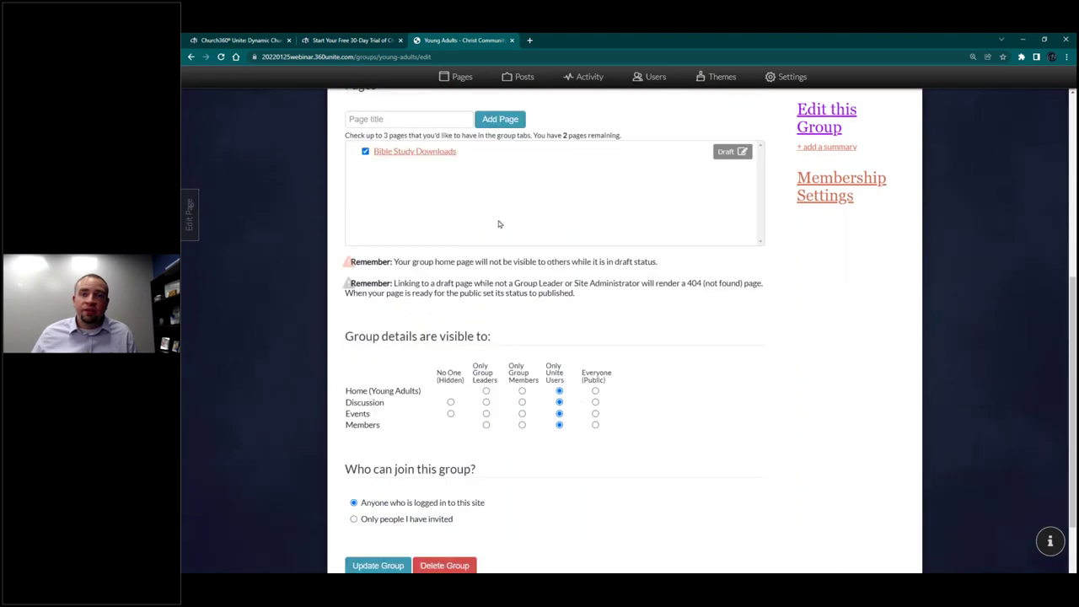
scroll(511, 381, down, 2)
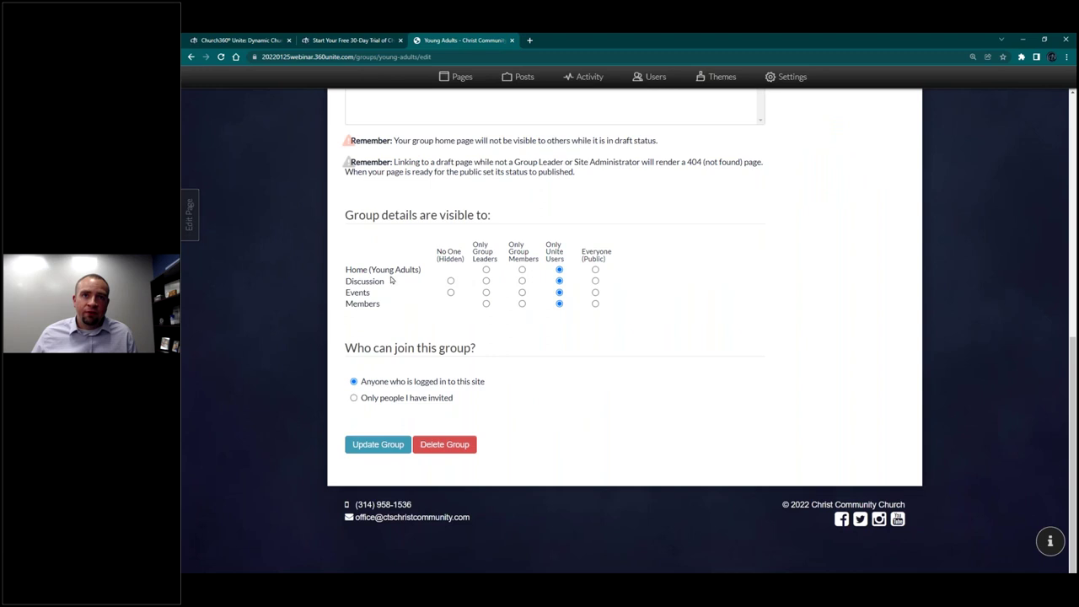
scroll(396, 251, up, 4)
scroll(392, 304, up, 1)
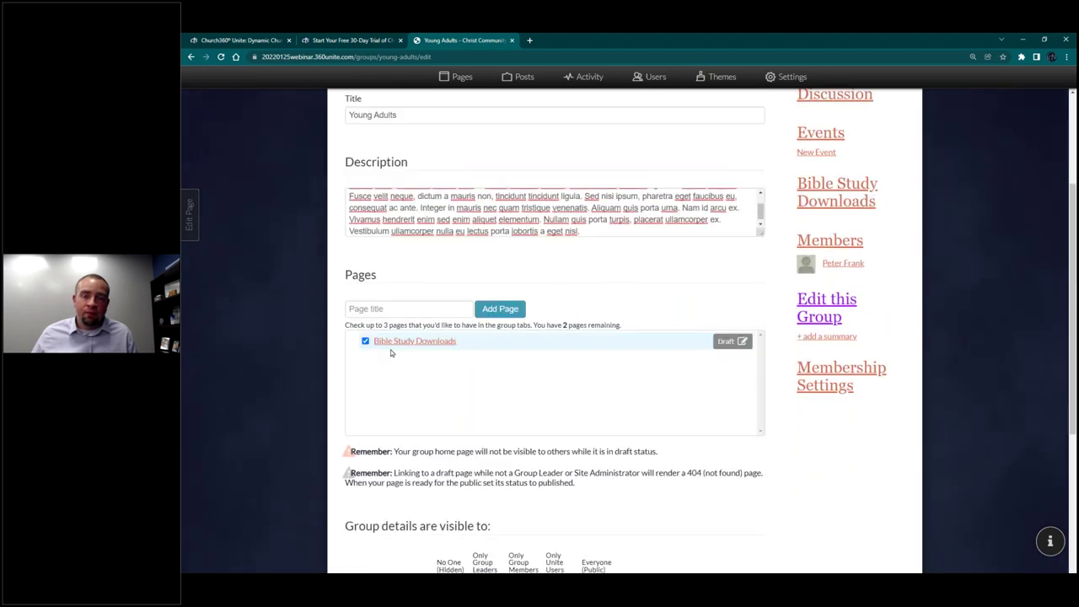
scroll(390, 349, down, 5)
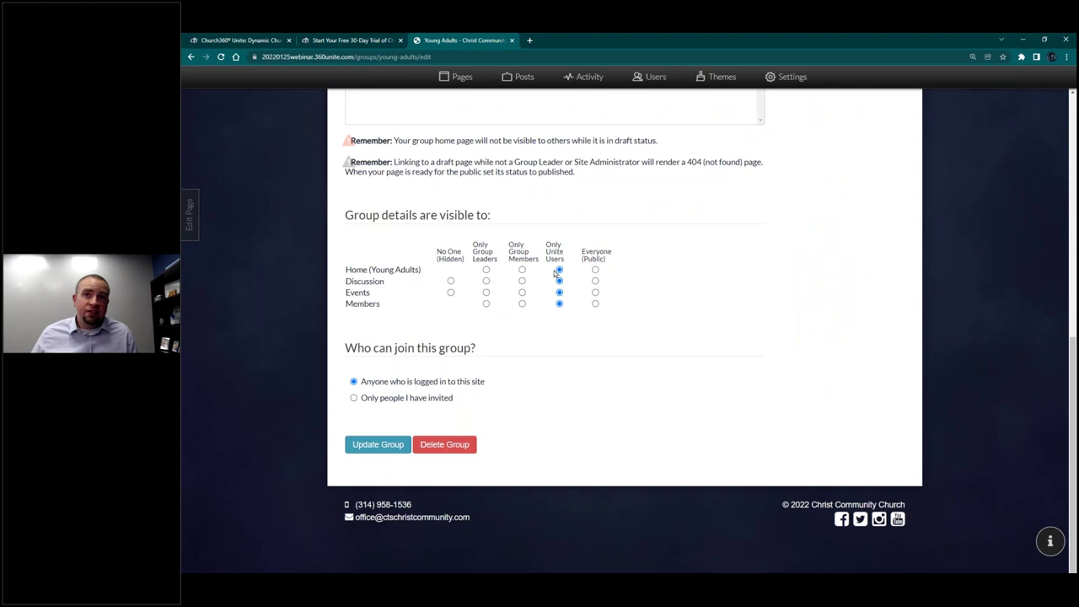
click(486, 303)
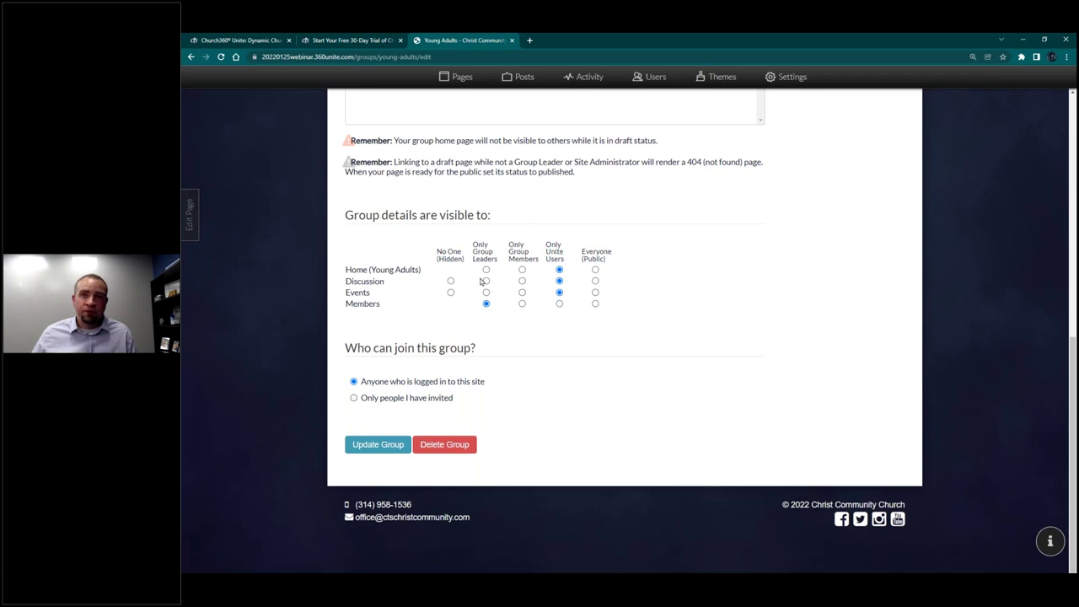
click(379, 444)
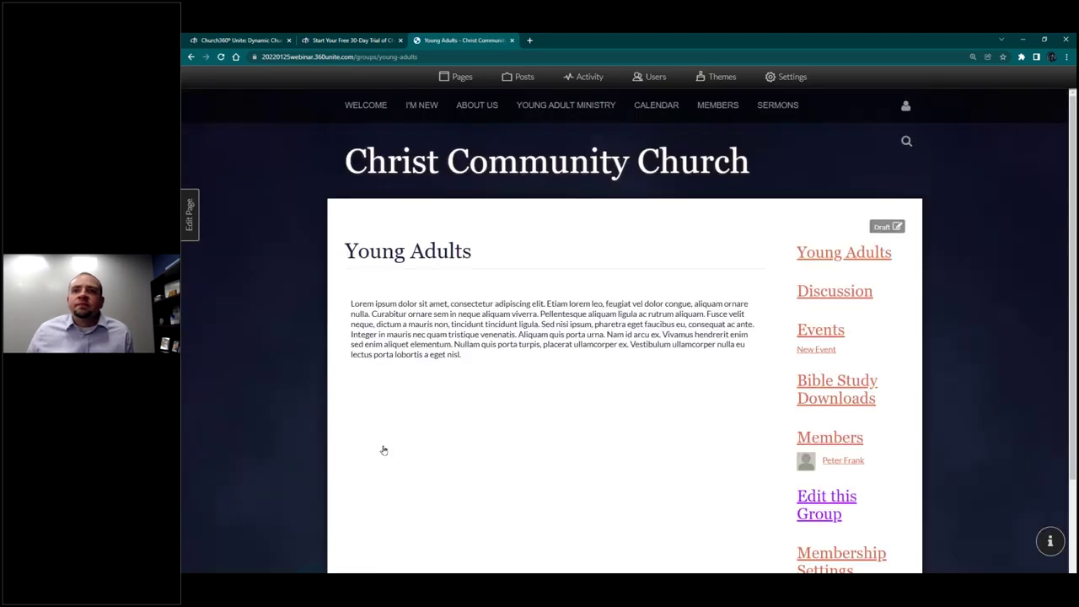
Step: Publish the Young Adults group page, then start editing the Young Adult Ministry page
click(187, 224)
click(259, 133)
click(244, 156)
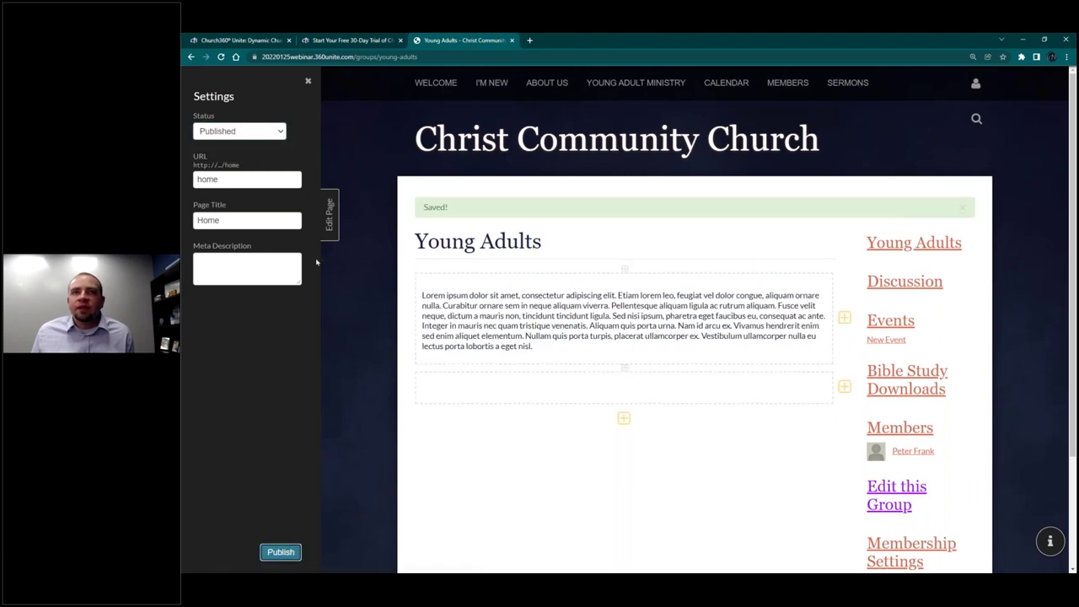
click(328, 217)
click(329, 218)
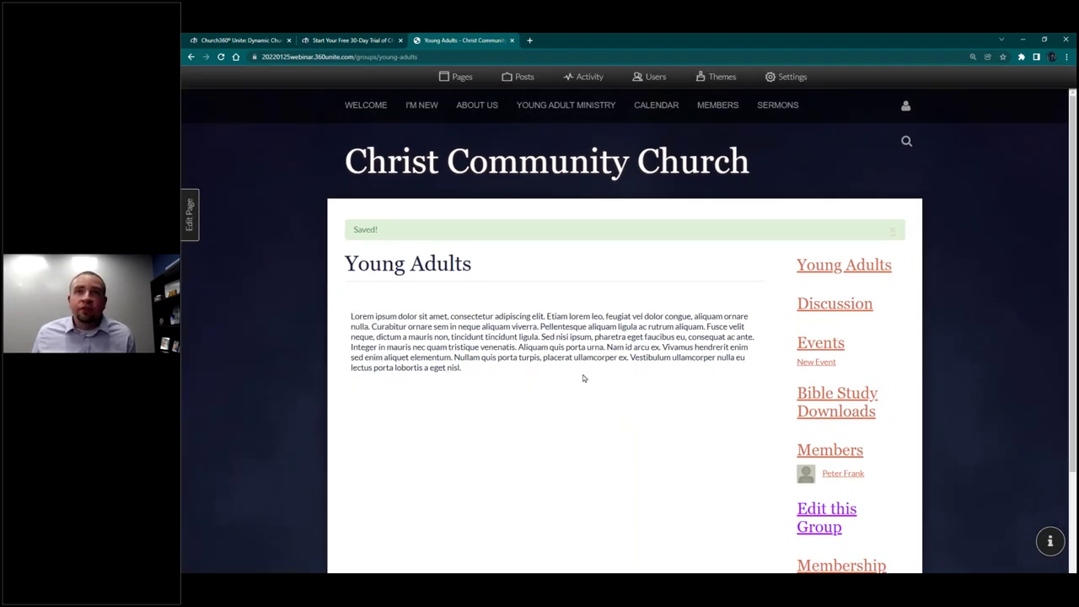
click(580, 106)
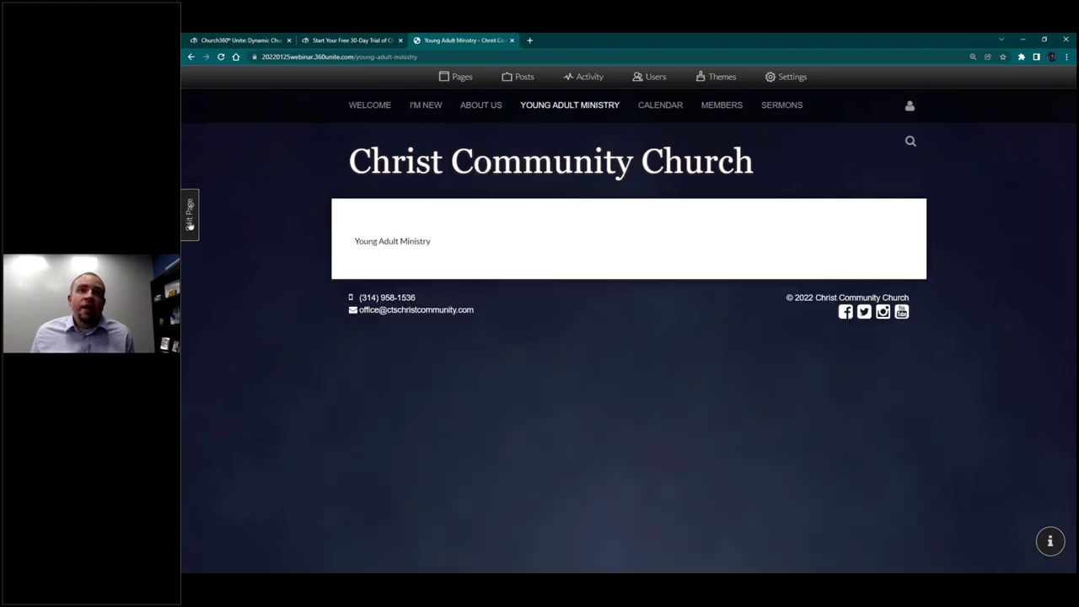
click(190, 218)
Step: Make 'Young Adult Ministry' a Heading 1 and add the line 'Join our online group:'
click(944, 221)
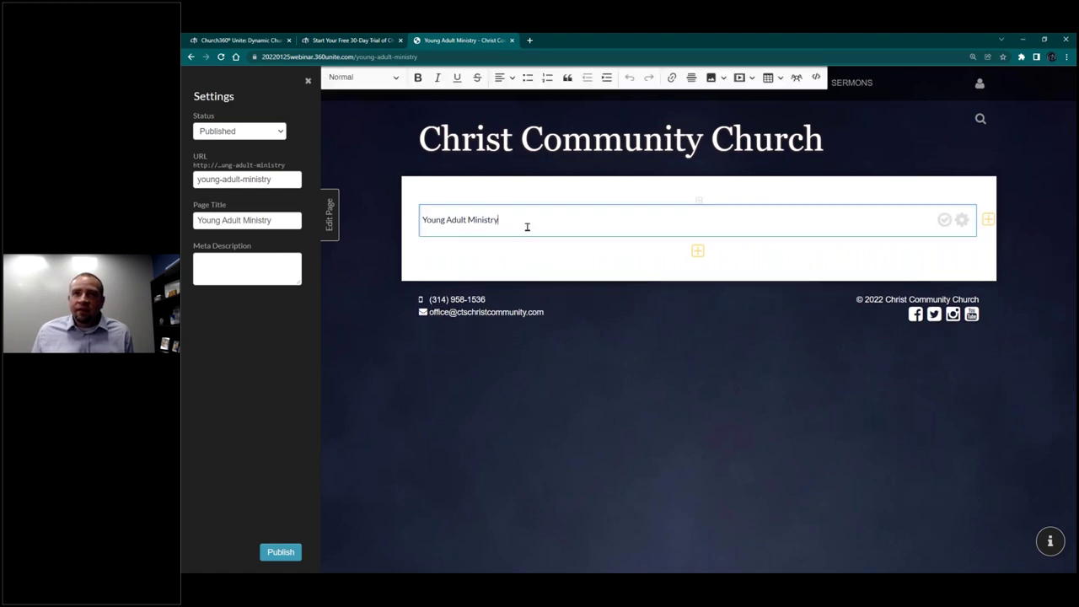
click(459, 192)
click(473, 212)
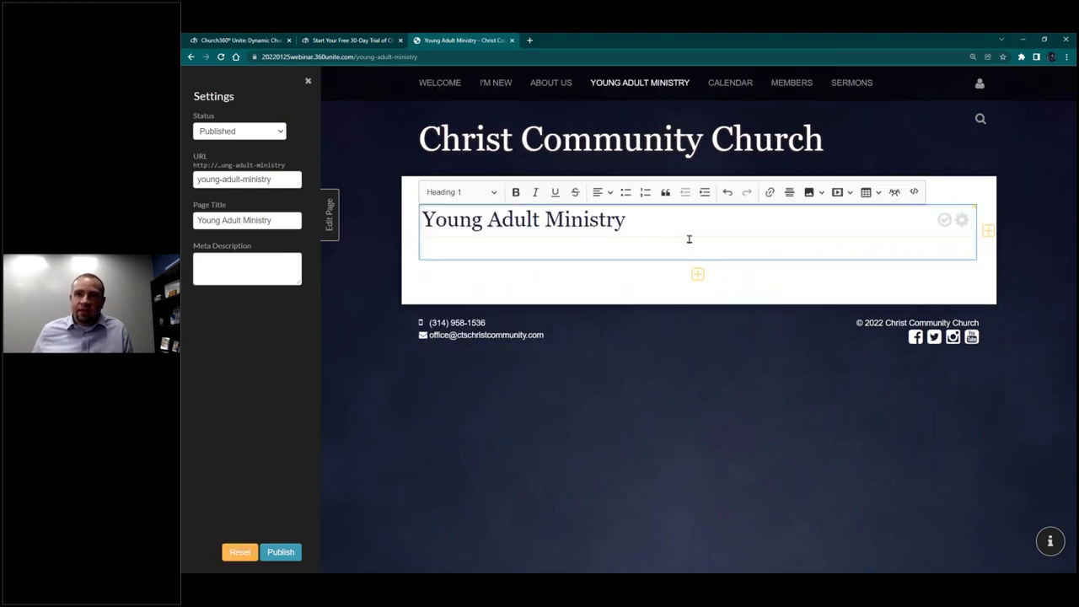
key(Return)
text(Join our o)
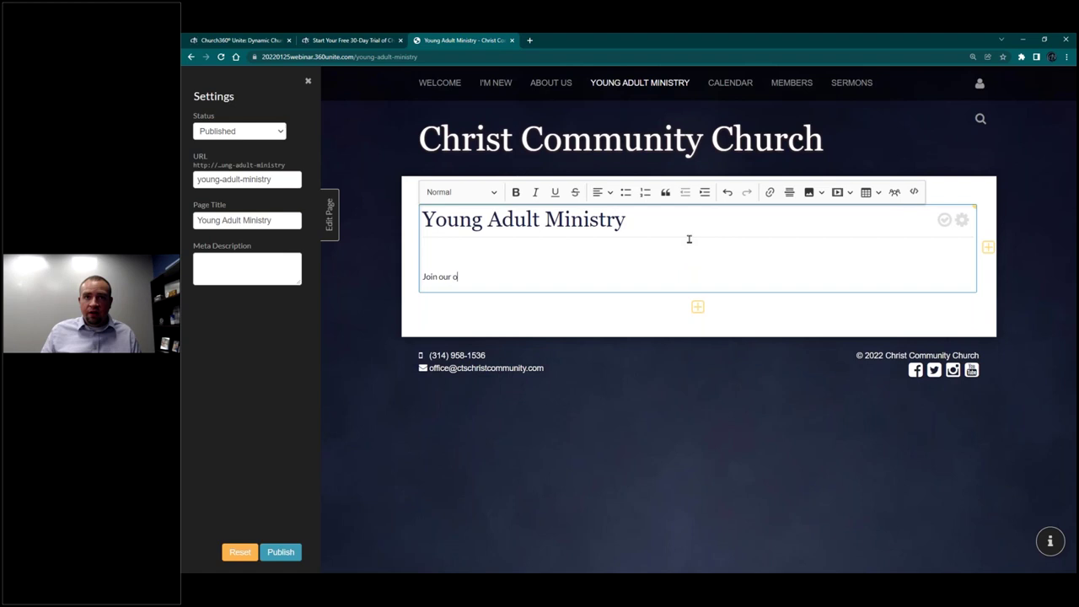
text(nline group:)
key(Return)
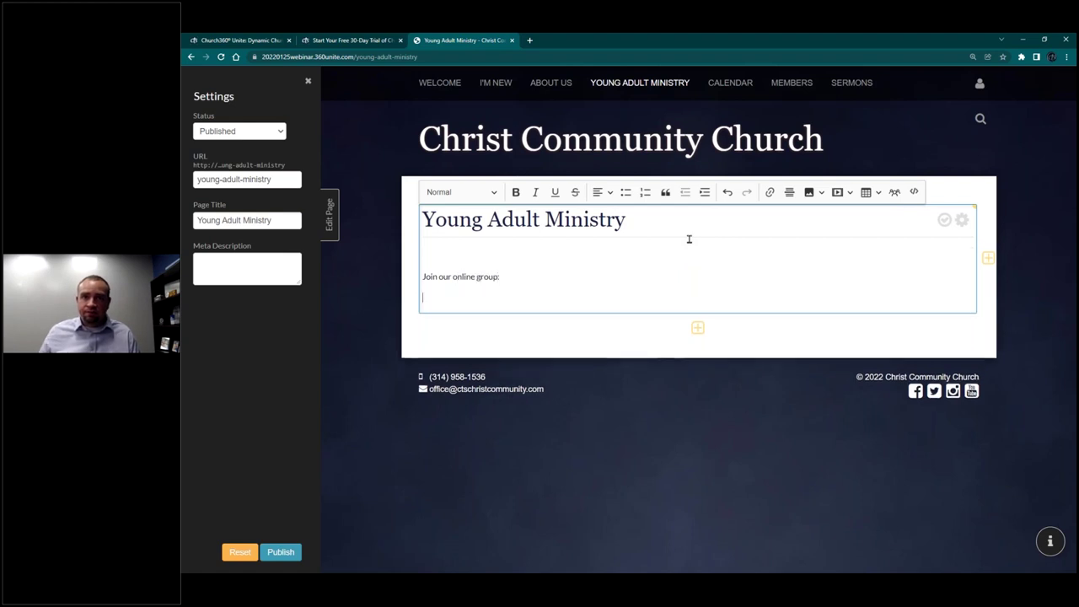
Step: Insert a Large Young Adults group link widget and publish the page
click(893, 193)
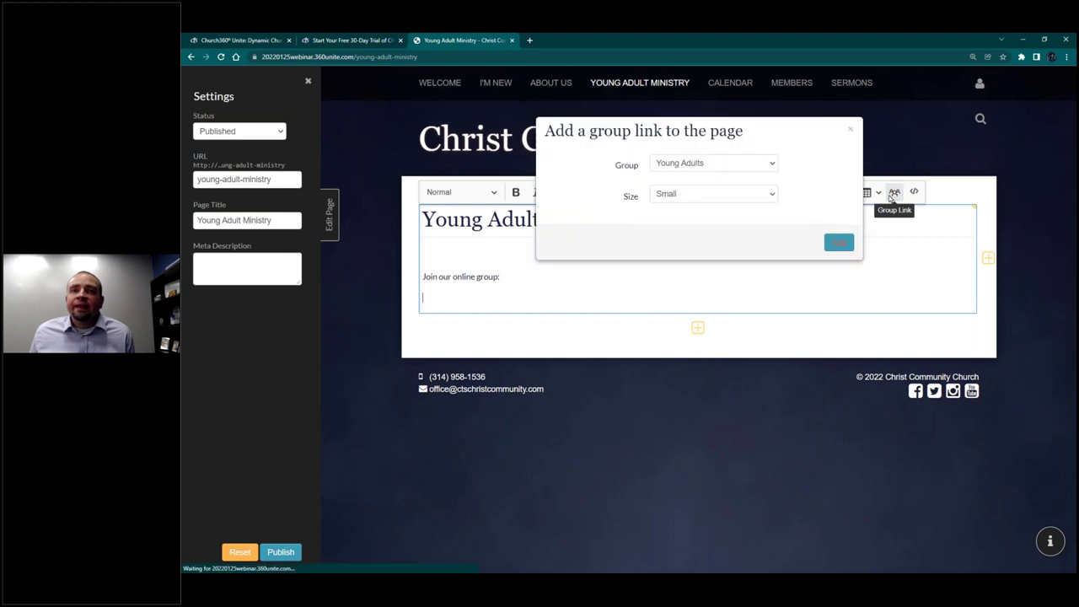
click(694, 194)
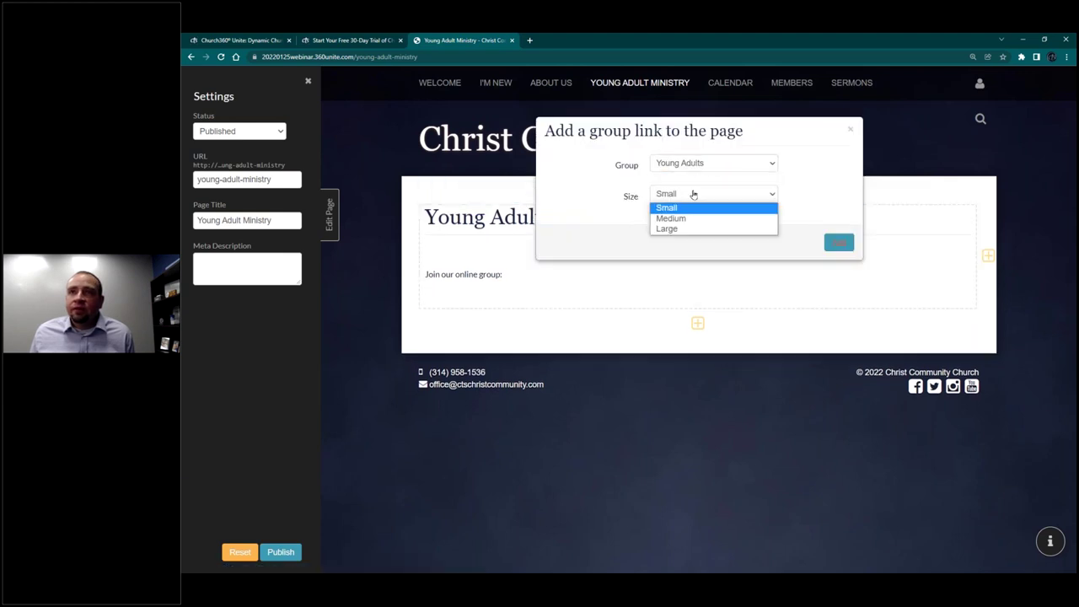
click(683, 227)
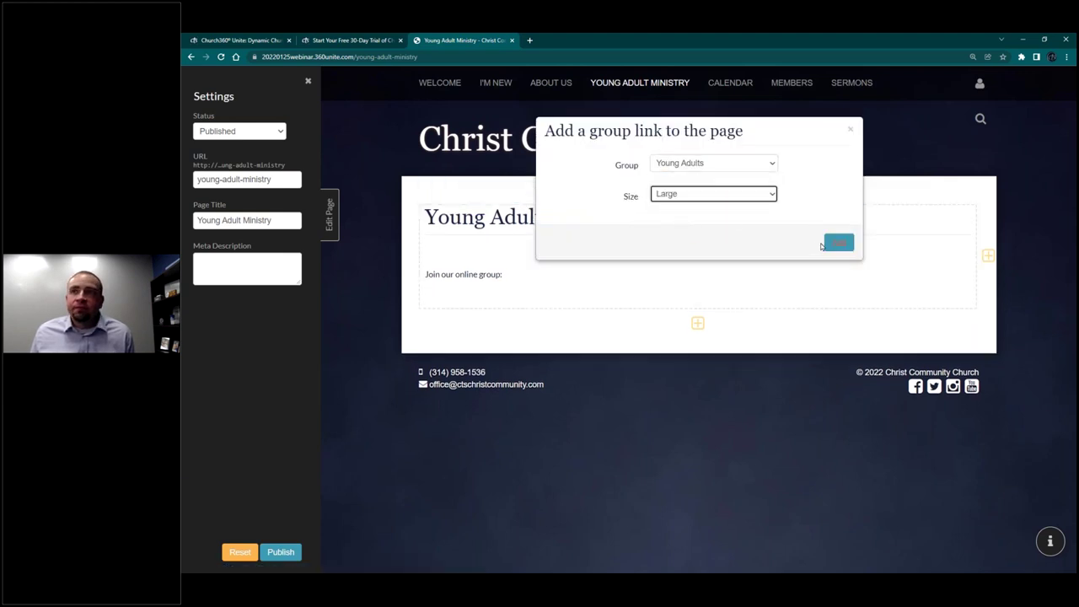
click(839, 242)
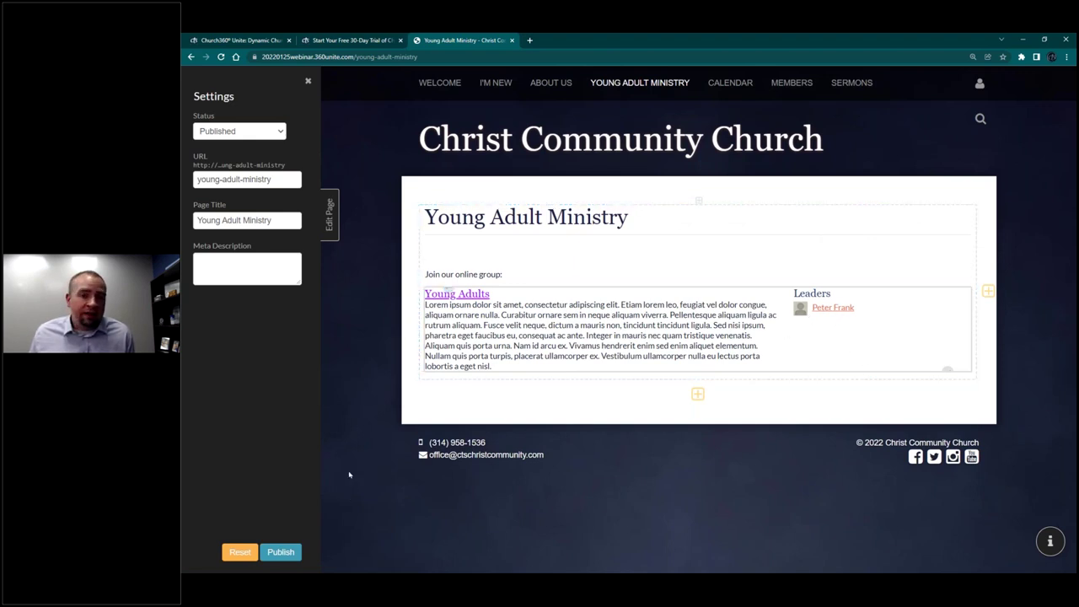
click(945, 220)
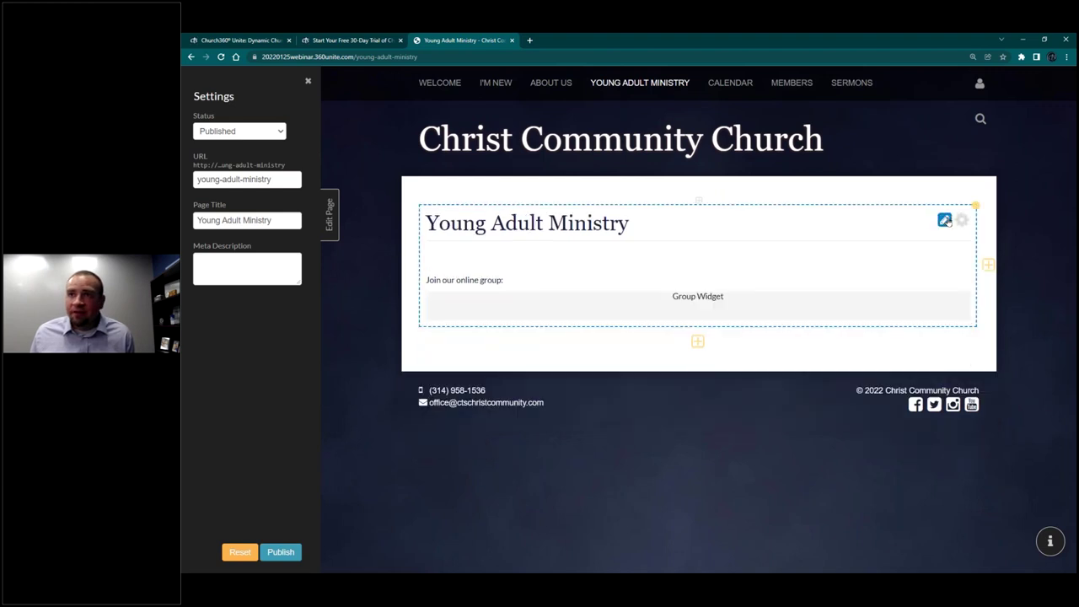
click(280, 553)
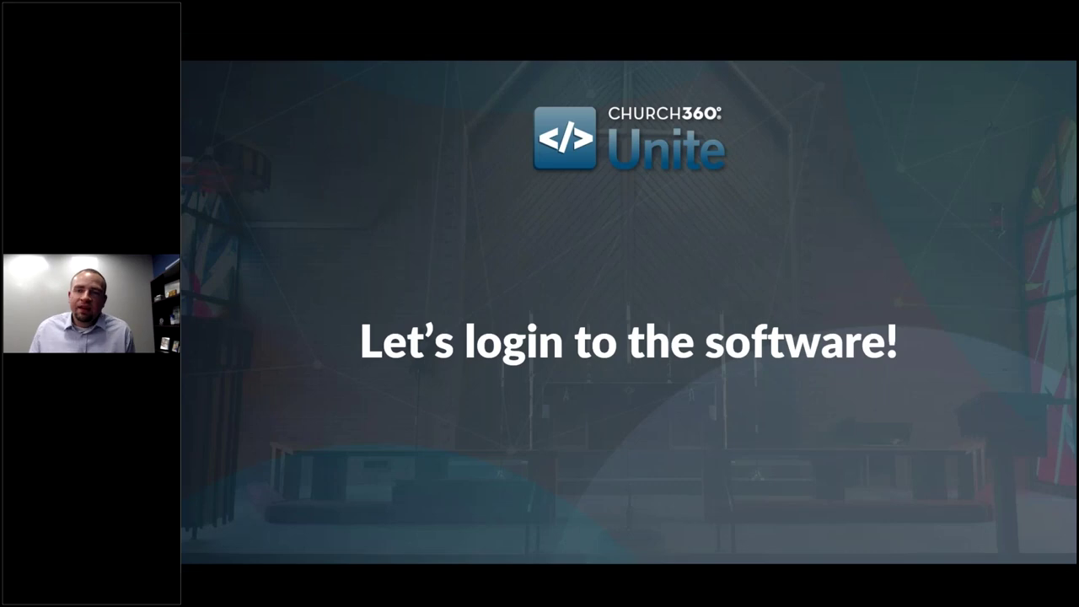
Step: Step through the Training Webinars, Product Updates Blog and Resource Center links to the free-trial slide
key(Right)
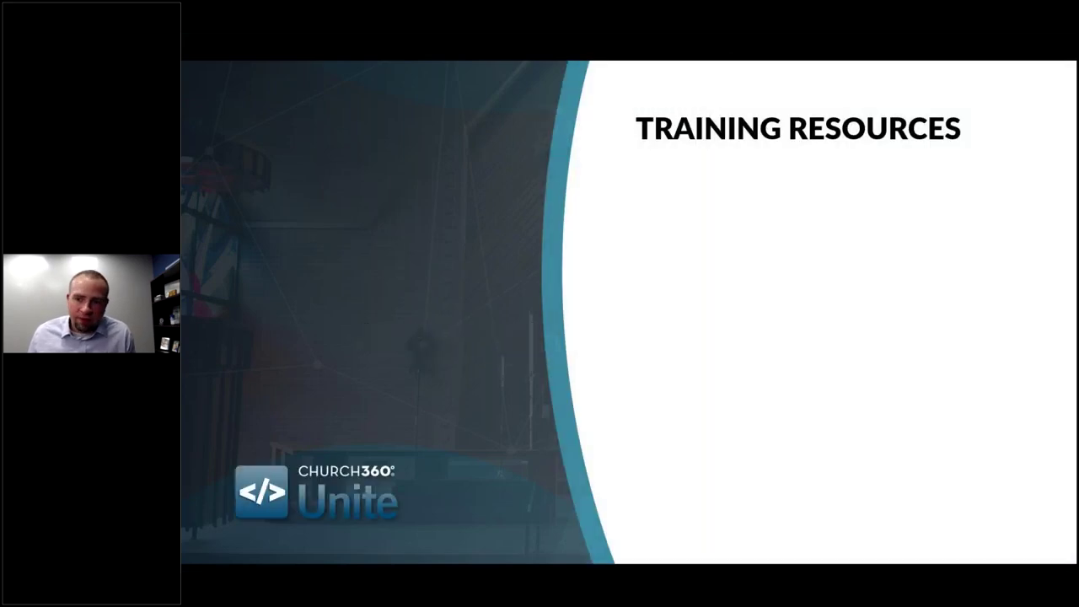
key(Right)
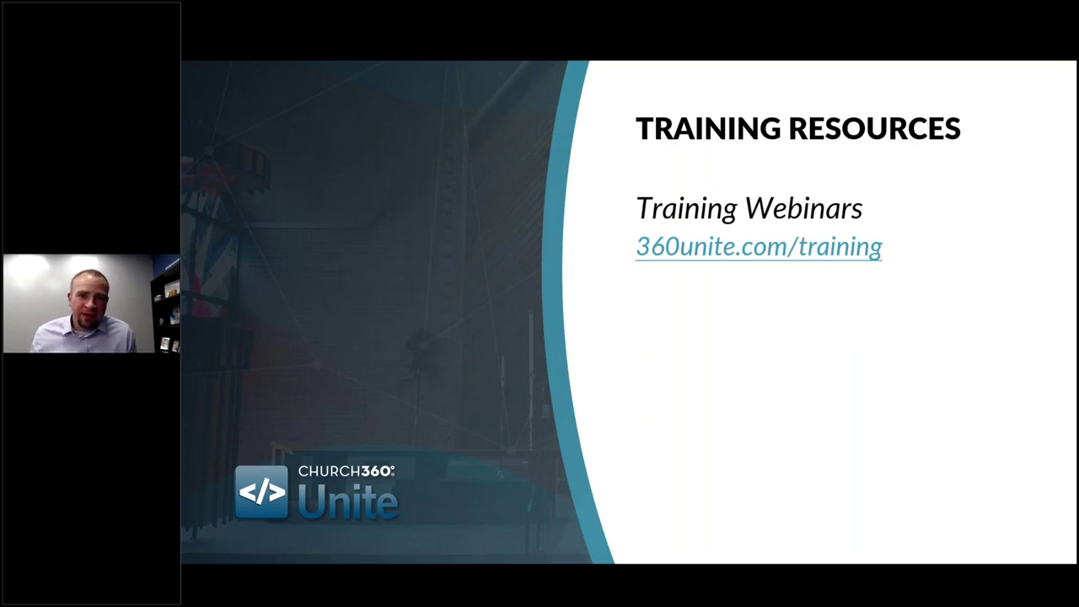
key(Right)
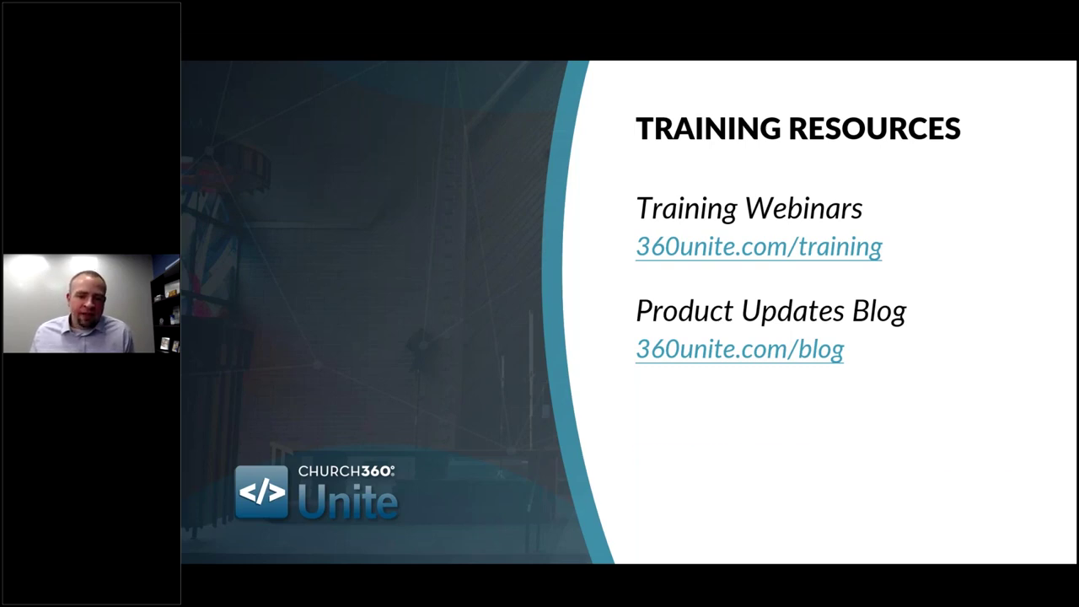
key(Right)
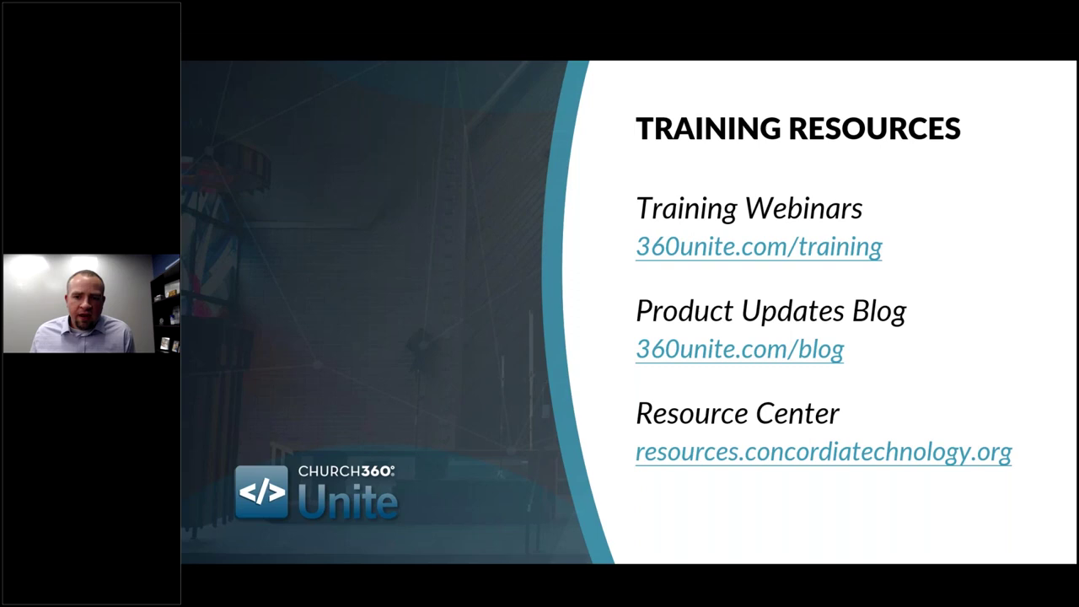
key(Right)
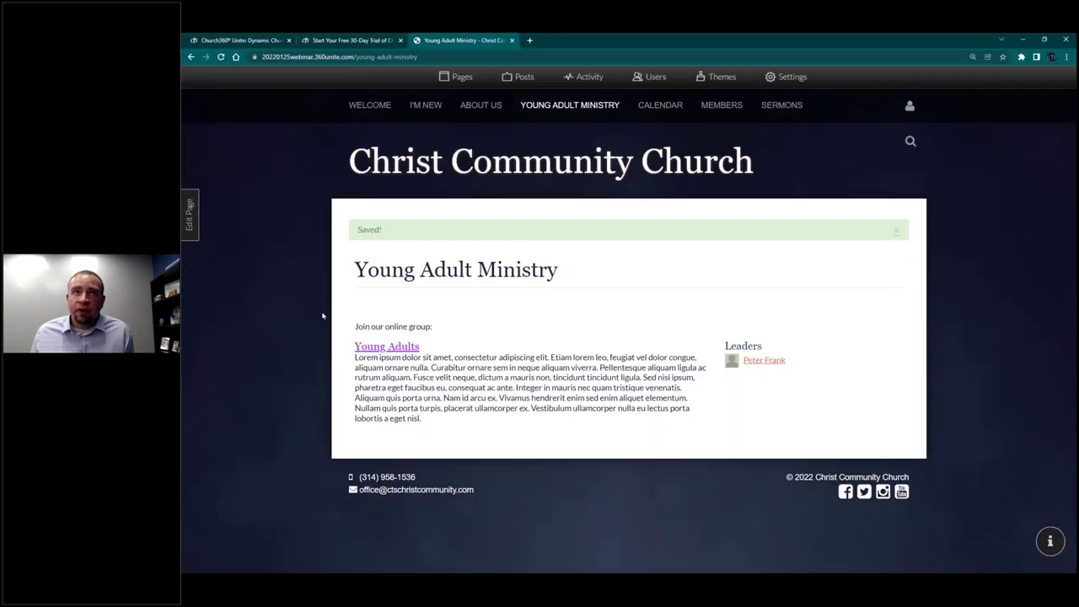
Step: Return to the Church360° Unite product page and open its Pricing page
click(254, 40)
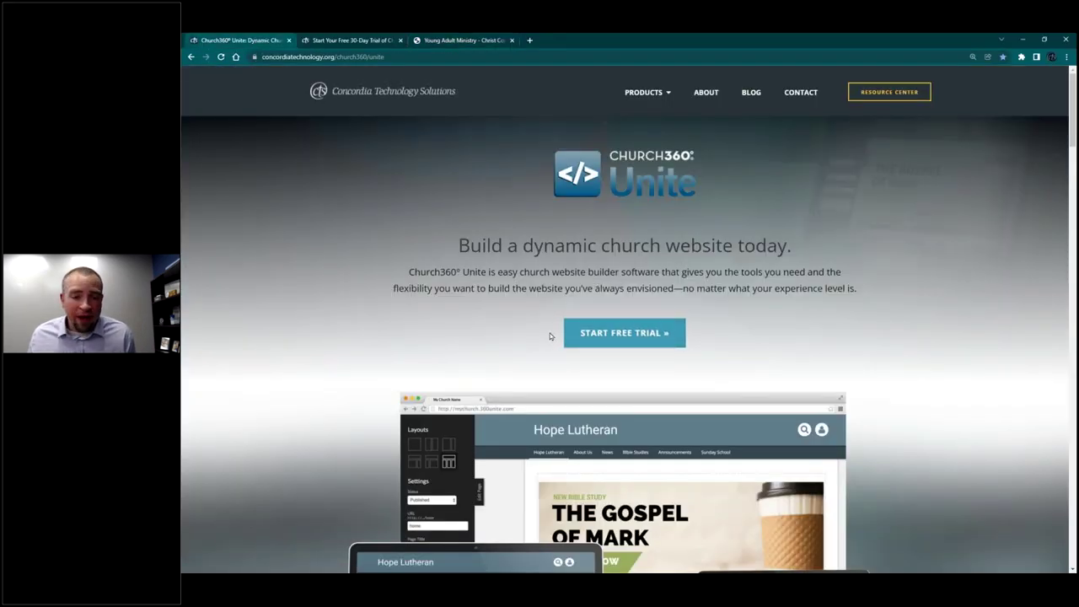
scroll(523, 341, down, 2)
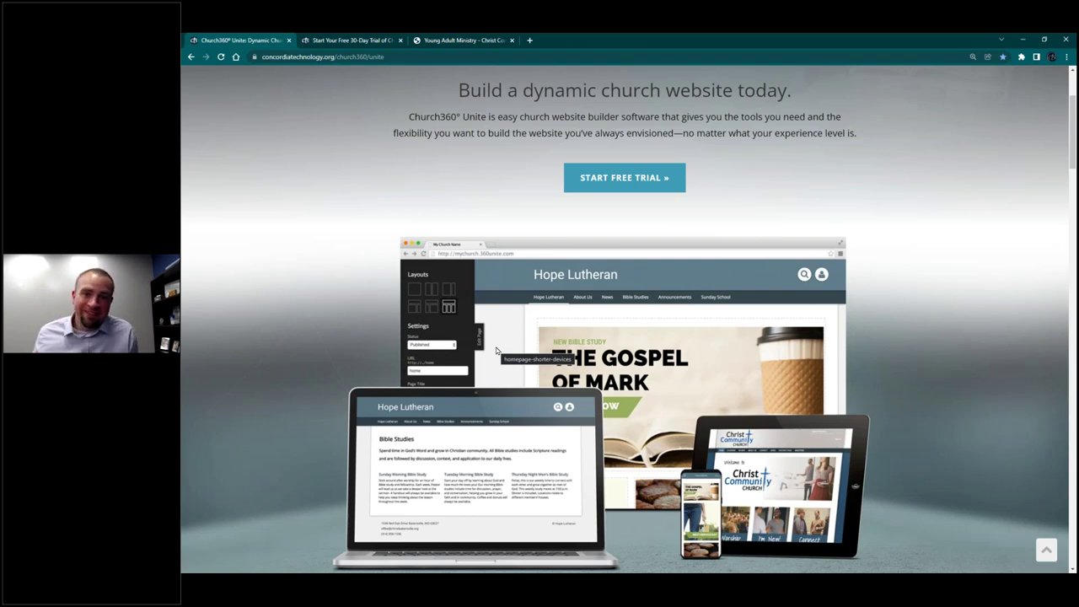
scroll(496, 351, down, 4)
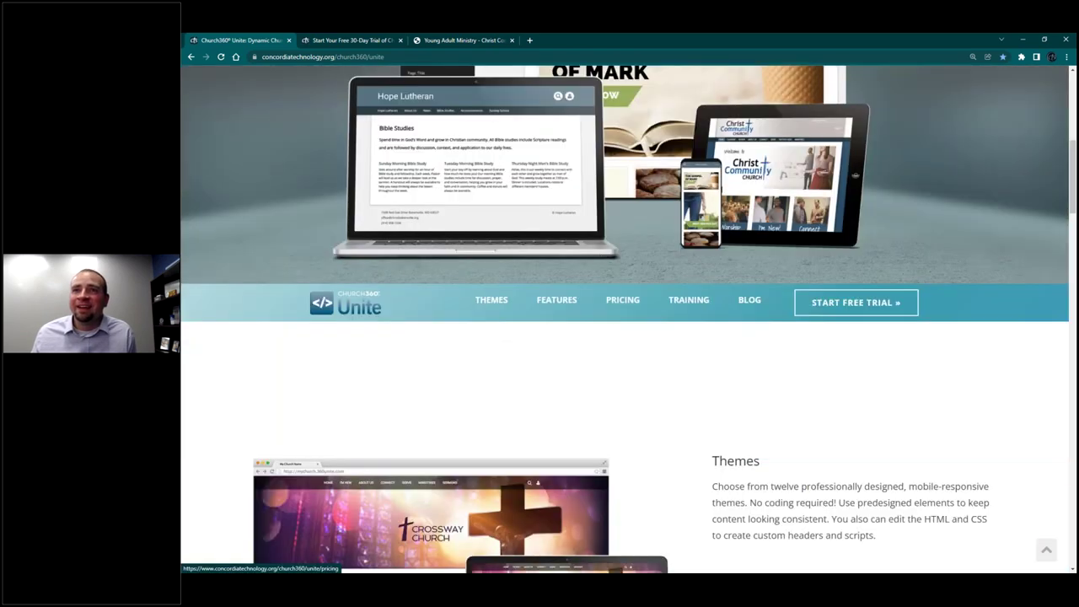
click(619, 304)
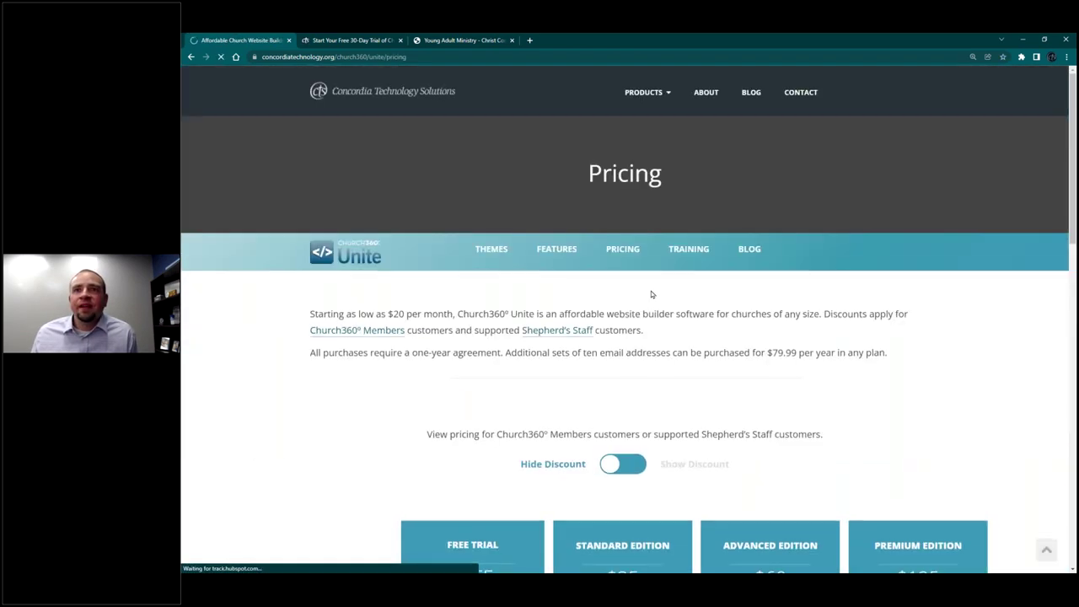
scroll(651, 294, down, 2)
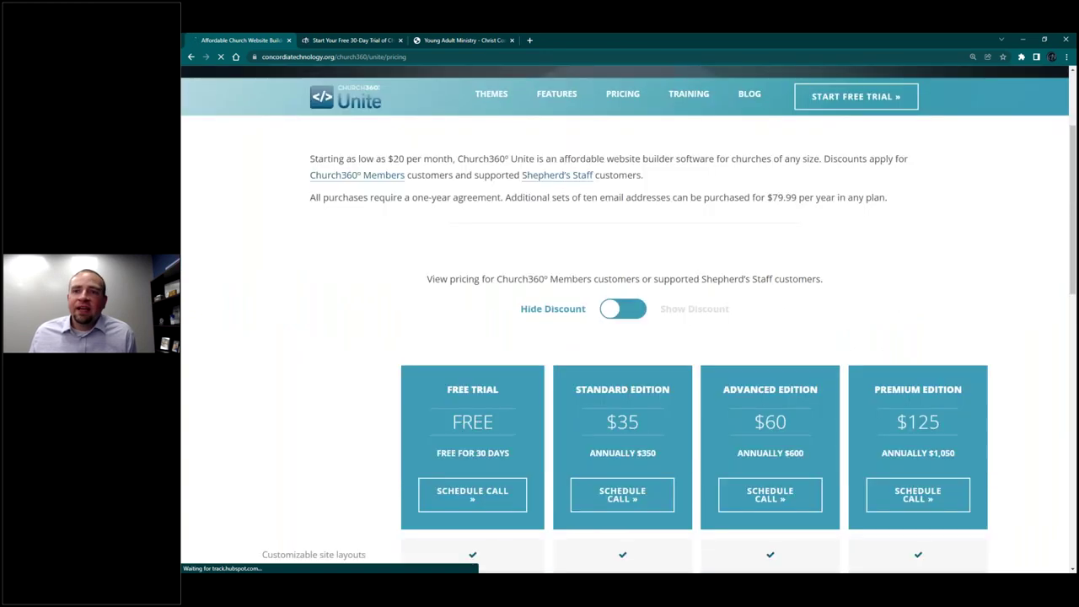
scroll(426, 330, down, 2)
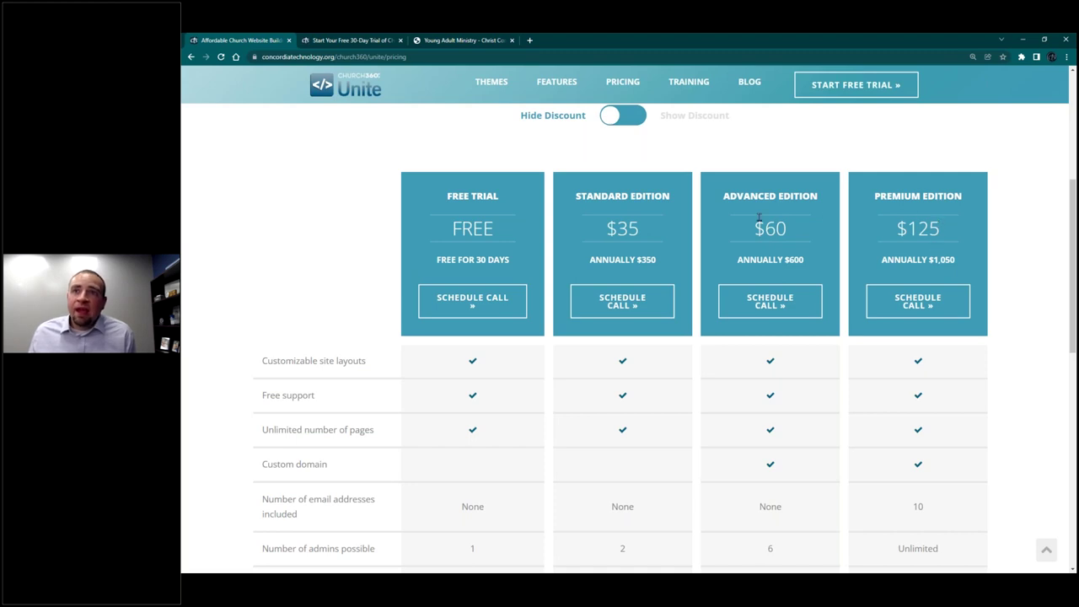
scroll(718, 289, down, 2)
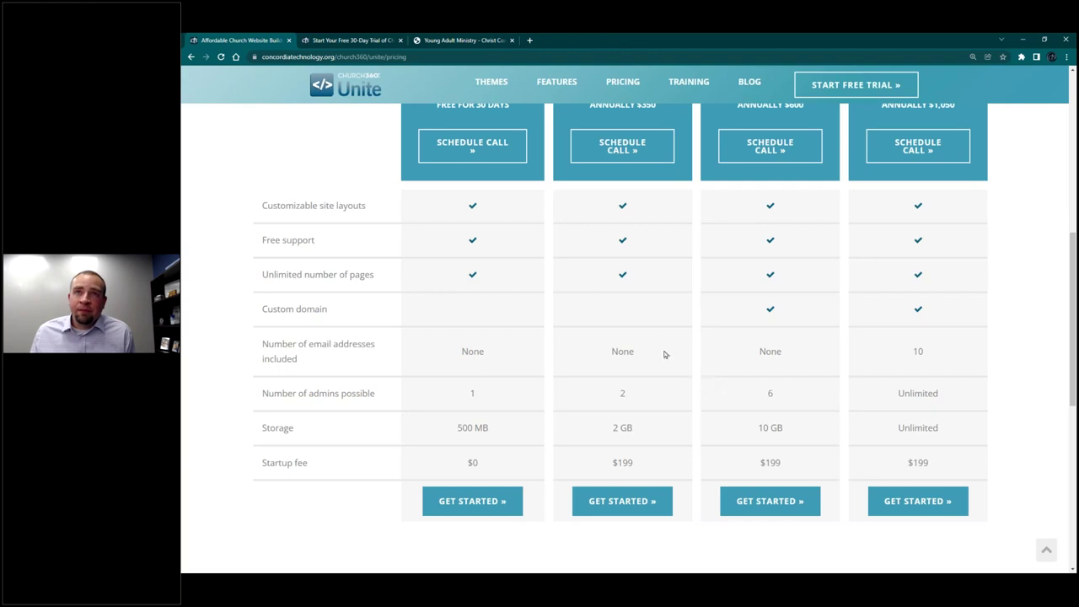
scroll(641, 304, up, 2)
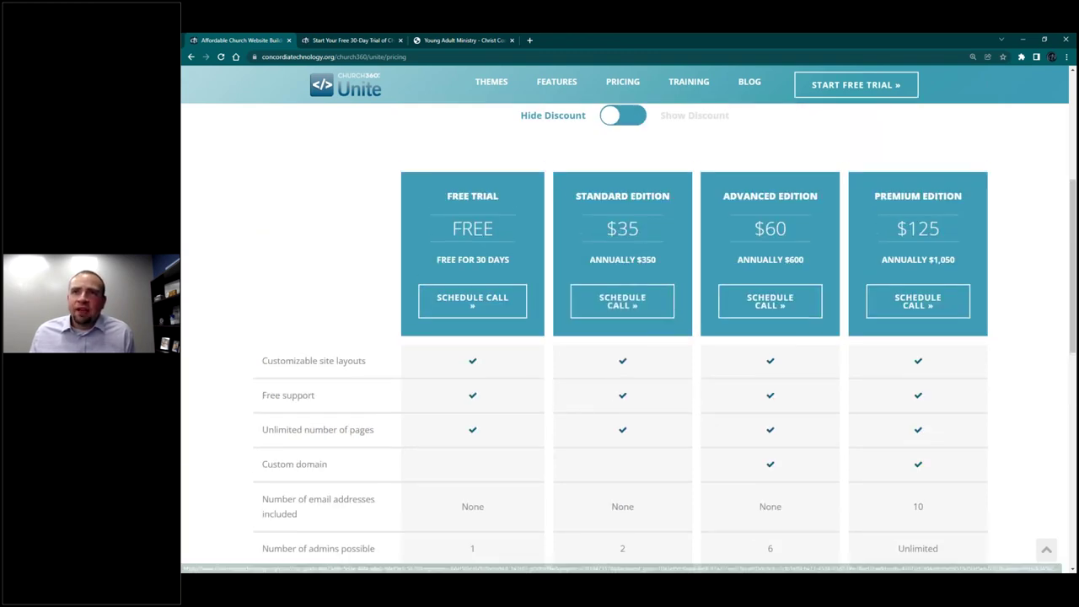
scroll(641, 219, down, 2)
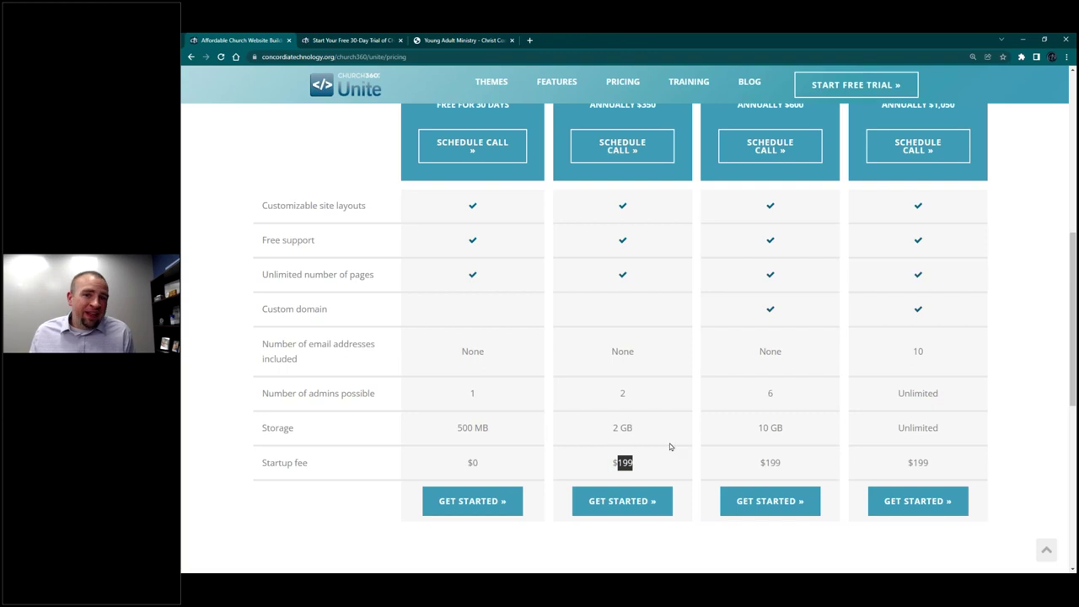
click(647, 462)
scroll(646, 473, up, 1)
scroll(642, 489, up, 4)
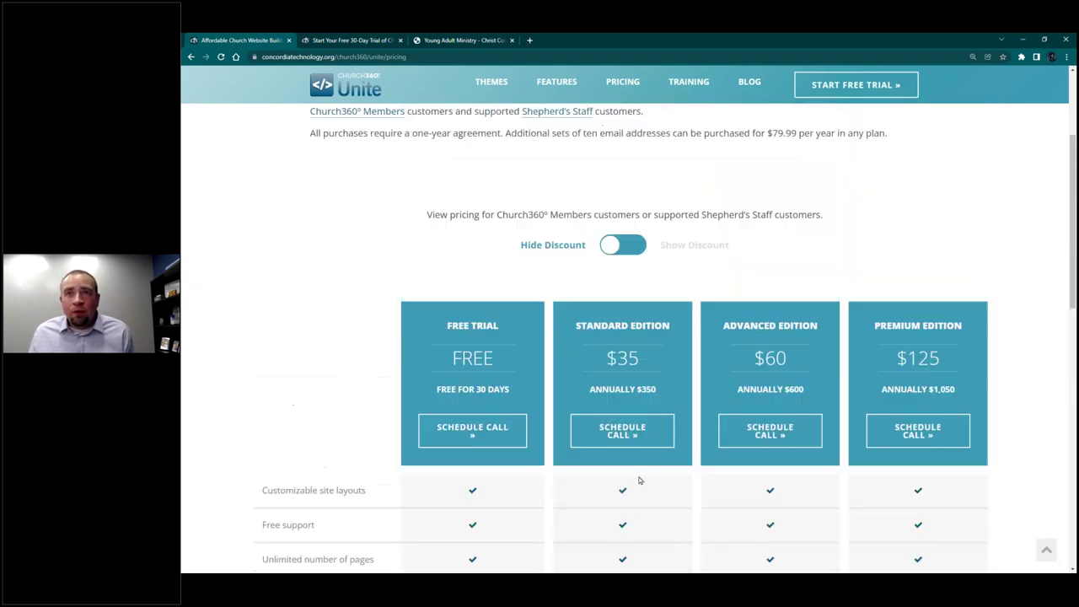
mouse_move(639, 423)
mouse_down()
mouse_move(611, 424)
mouse_move(639, 424)
mouse_up()
click(610, 424)
click(621, 454)
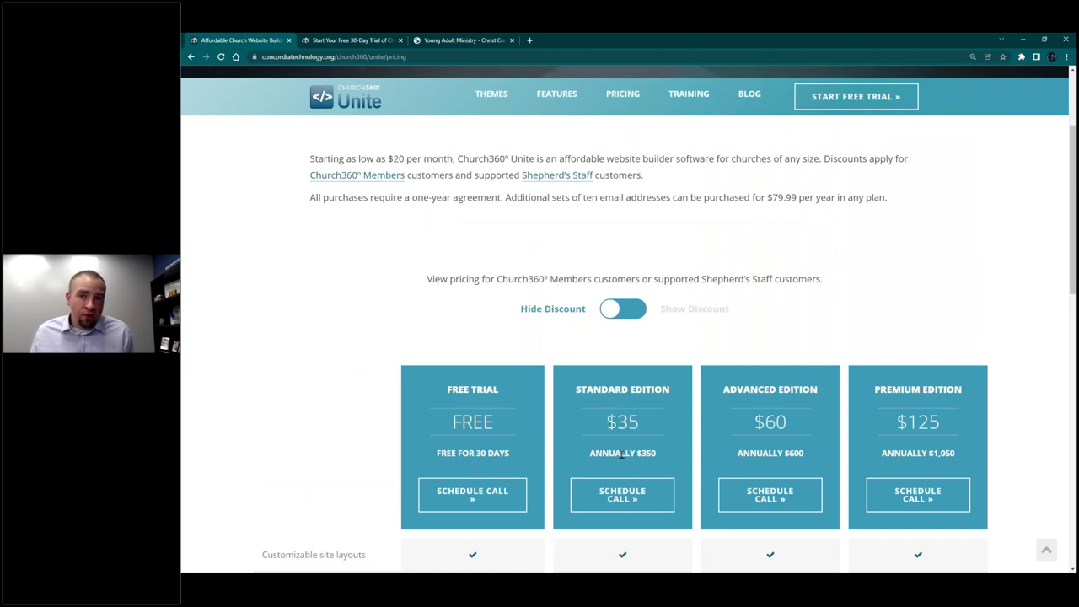
drag(659, 453, 641, 453)
click(643, 452)
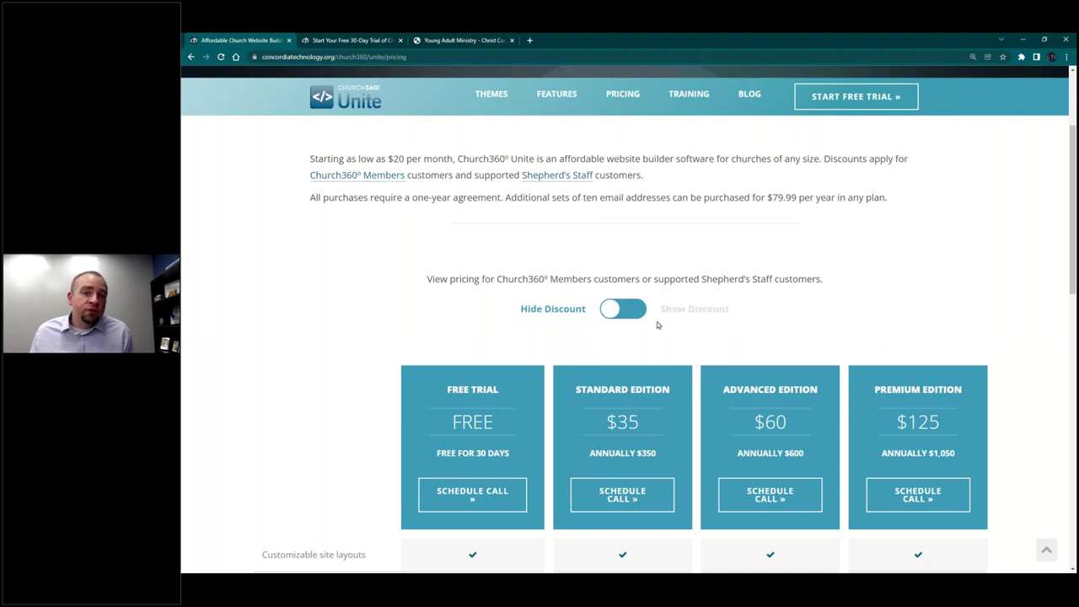
click(622, 308)
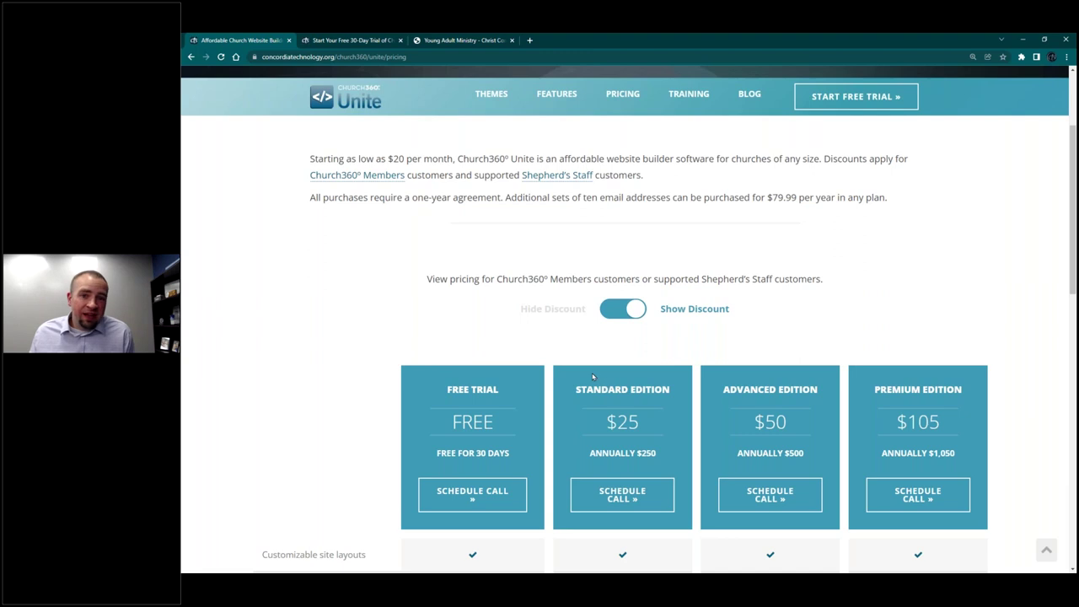
double_click(647, 453)
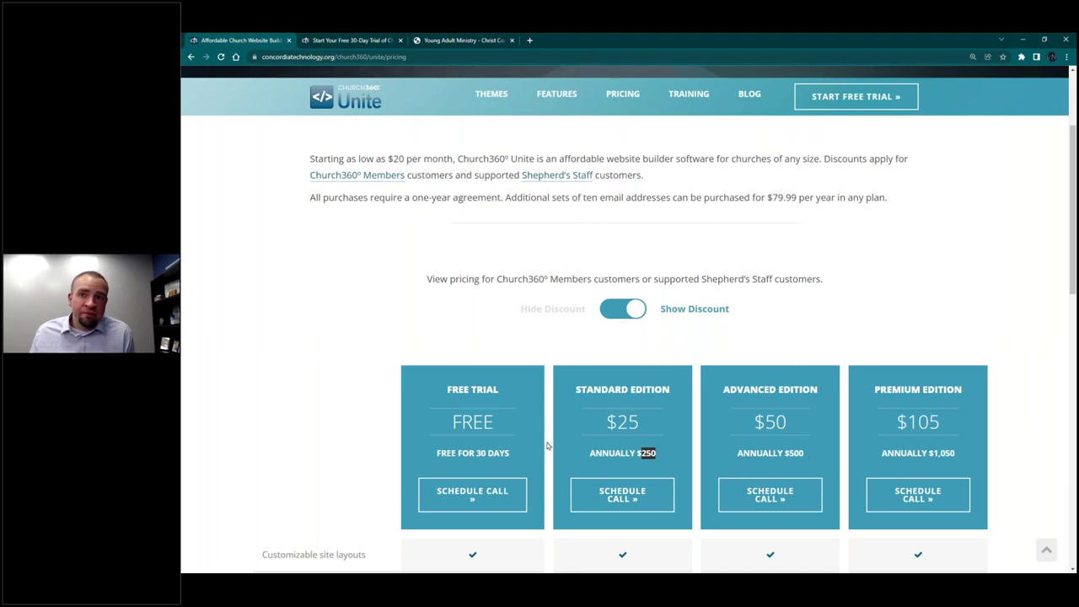
scroll(577, 412, down, 2)
scroll(591, 336, down, 2)
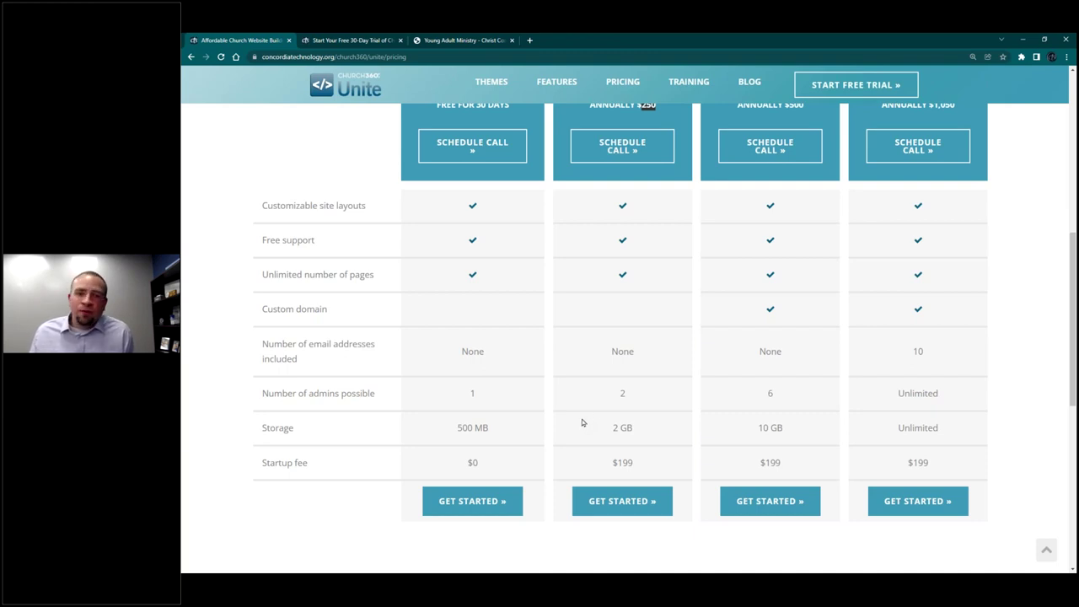
scroll(596, 426, up, 4)
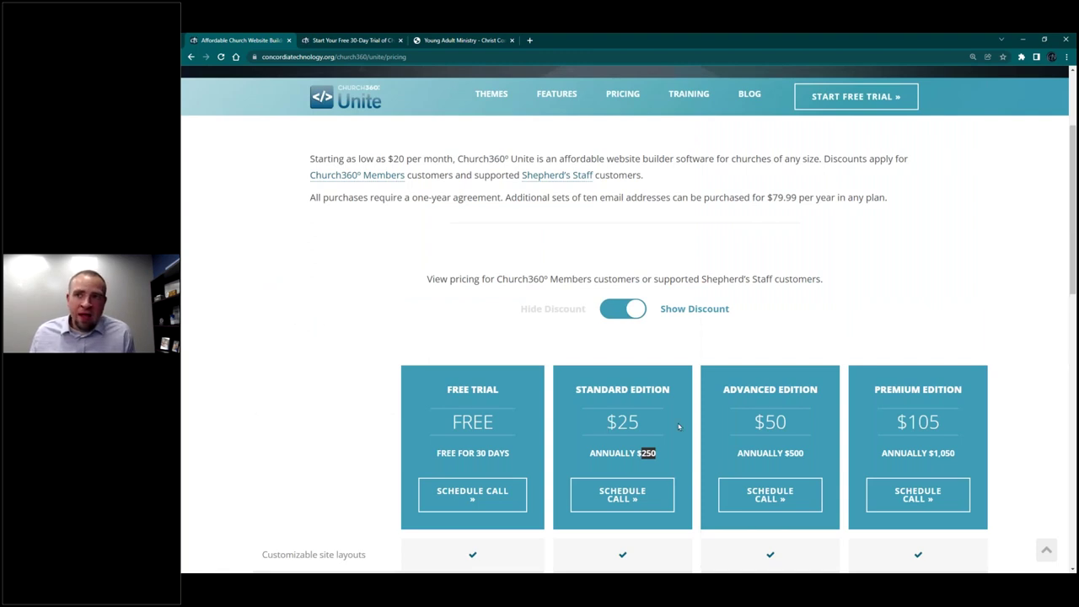
click(781, 386)
scroll(767, 388, down, 2)
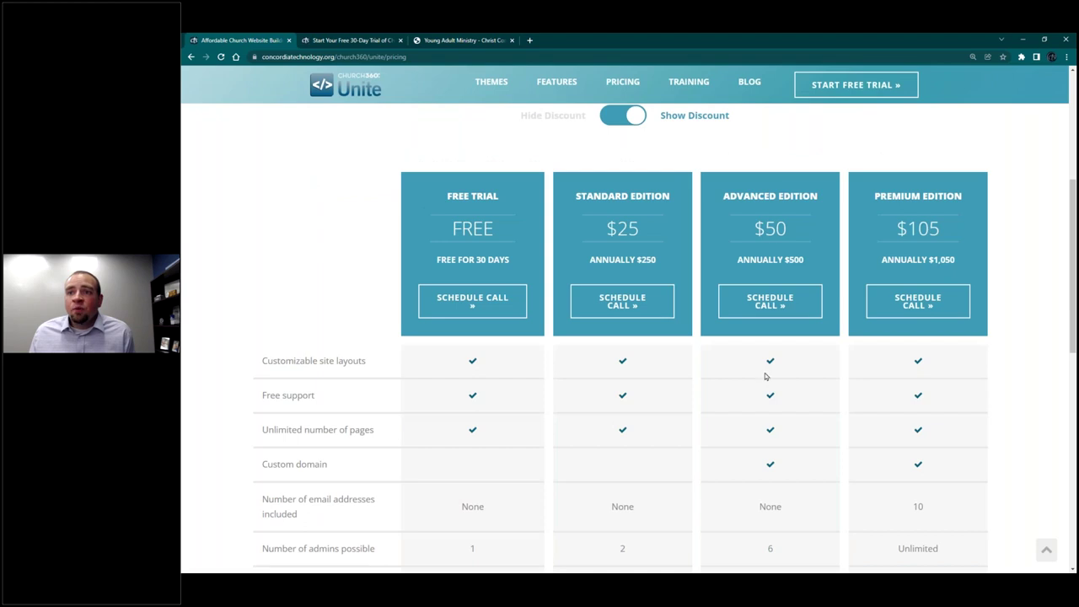
scroll(749, 281, down, 2)
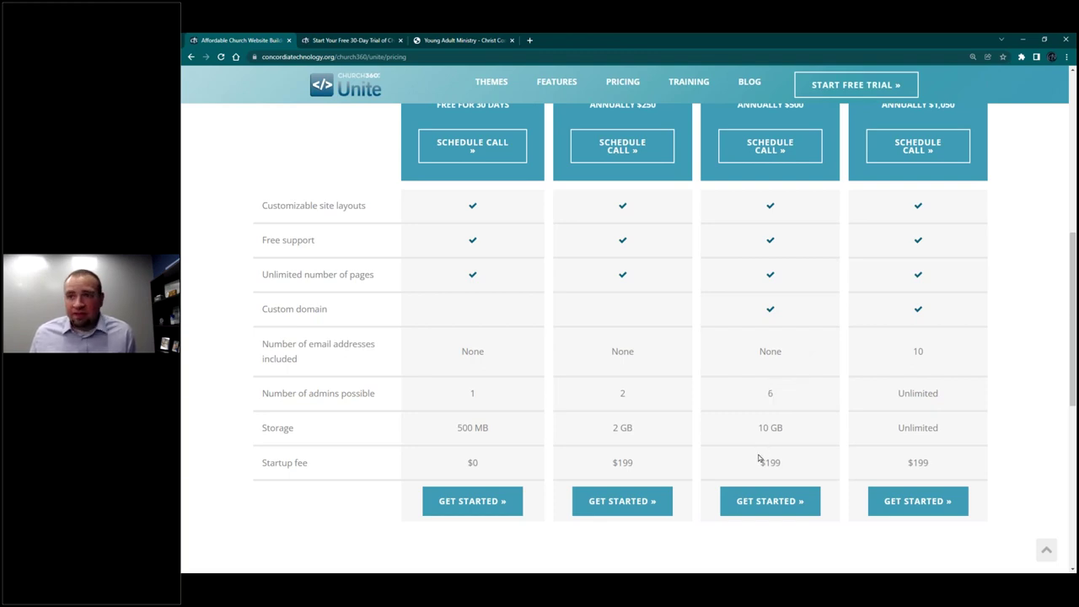
scroll(757, 458, up, 1)
scroll(757, 458, up, 3)
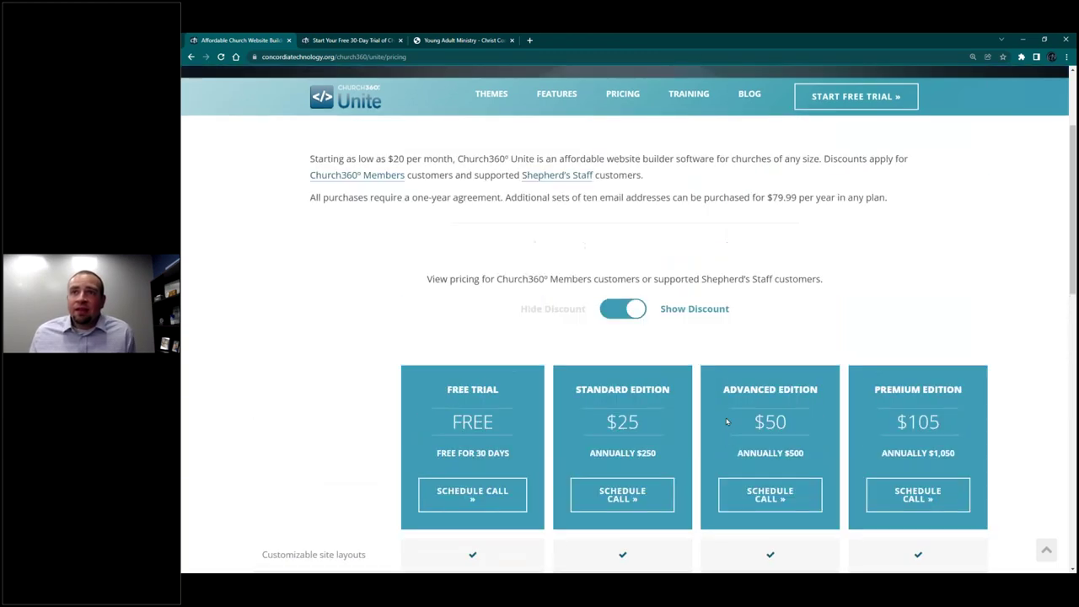
click(628, 311)
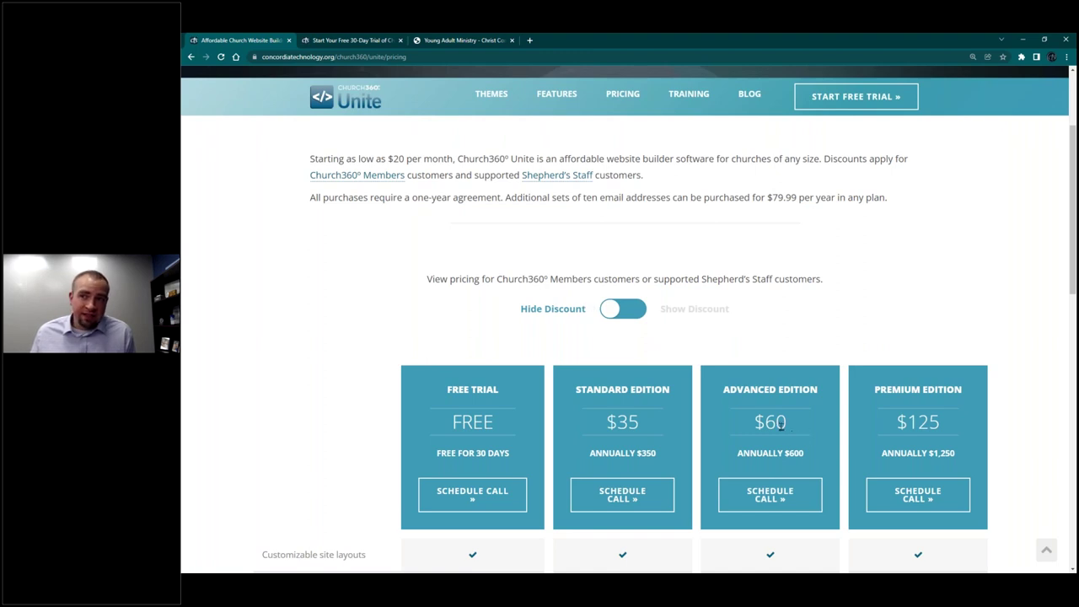
Step: Highlight the Advanced Edition's $600 annual price, then scroll down the pricing table
double_click(795, 455)
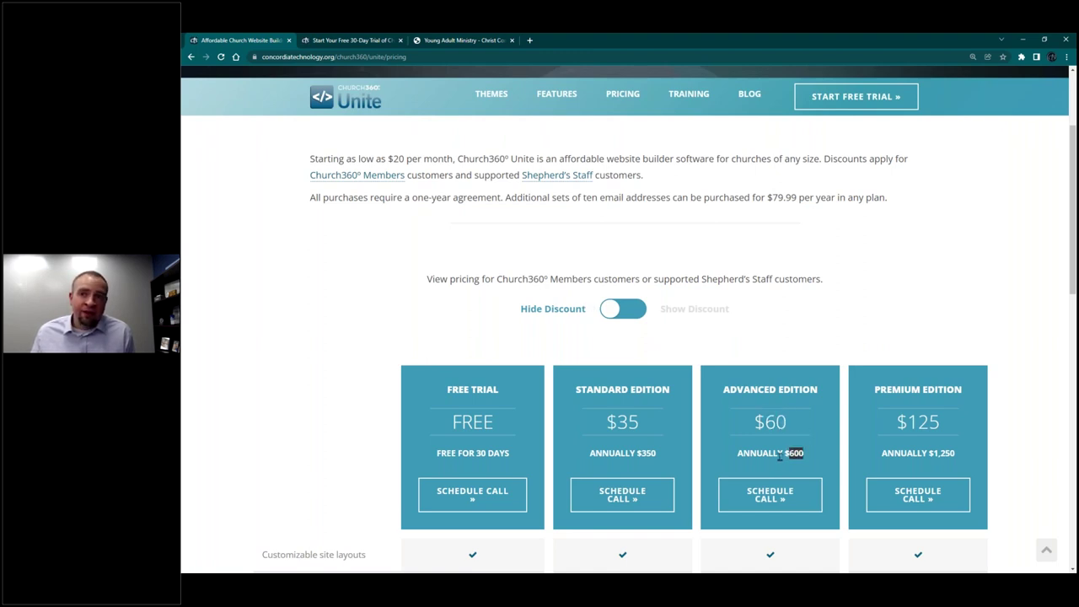
click(776, 457)
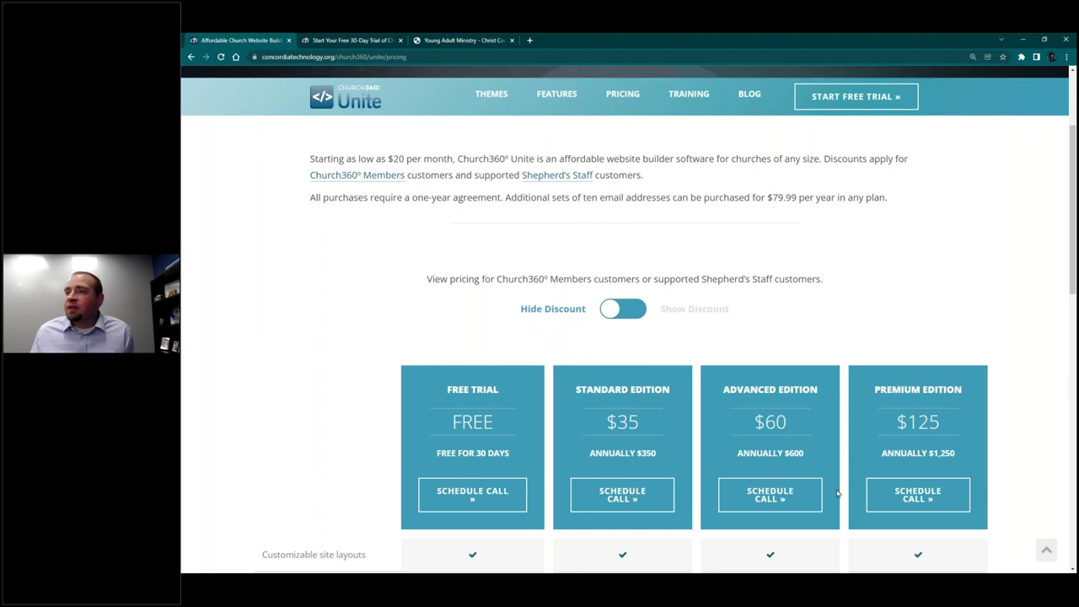
scroll(834, 484, down, 1)
scroll(835, 484, down, 3)
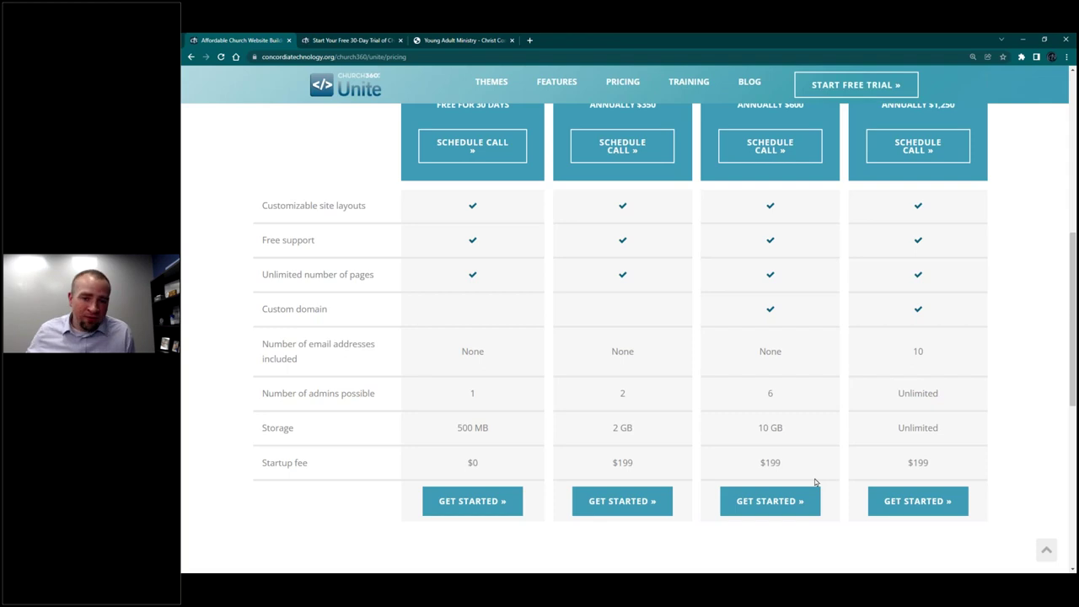
Step: Scroll back up the pricing table and advance to the Questions & Answers slide
scroll(701, 509, up, 2)
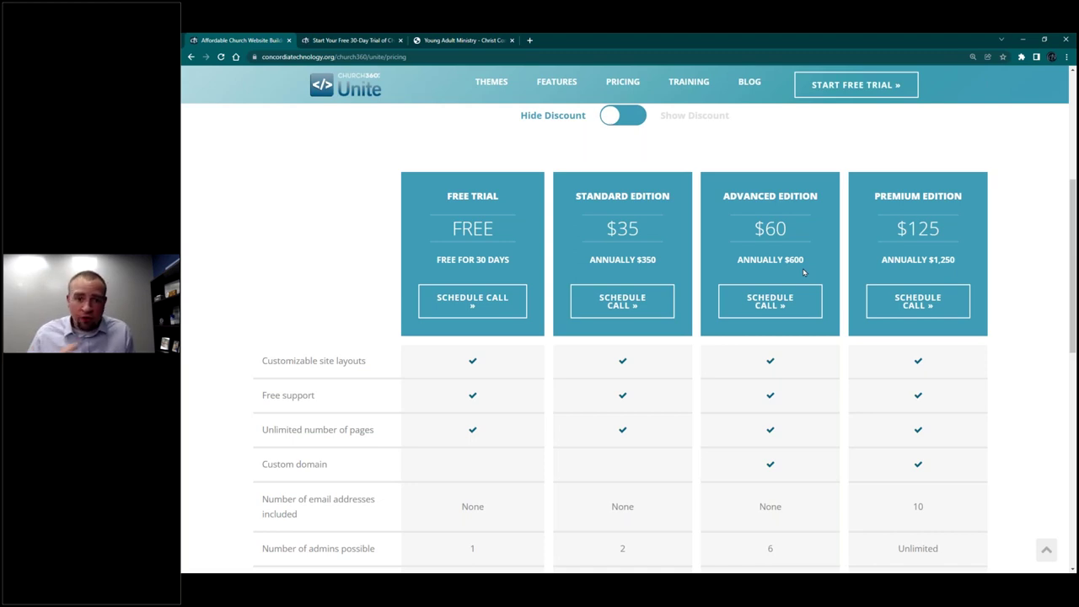
scroll(770, 346, down, 4)
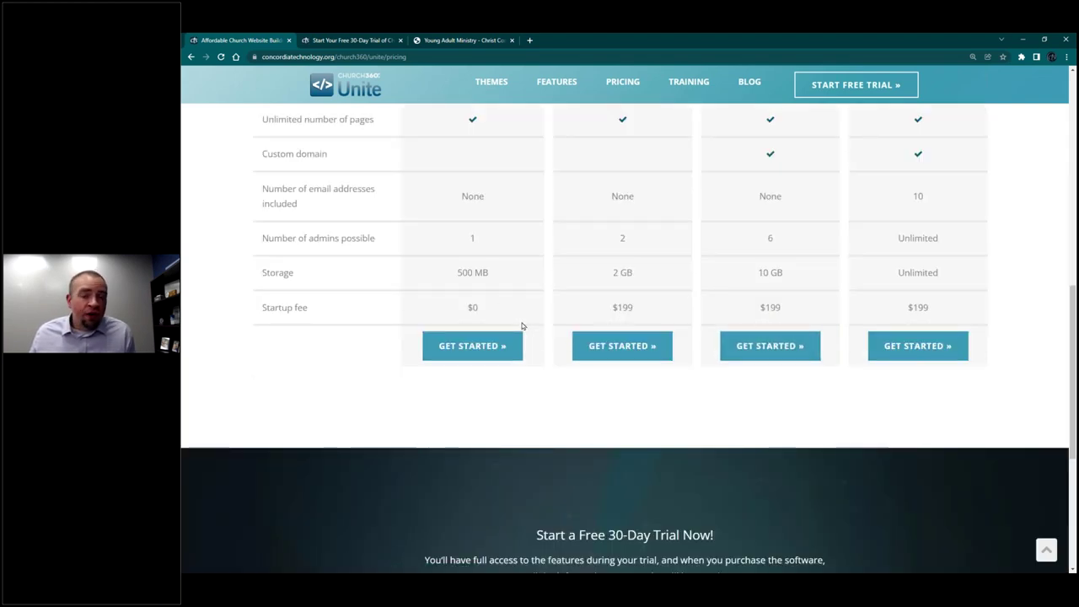
scroll(524, 320, up, 2)
scroll(526, 324, up, 2)
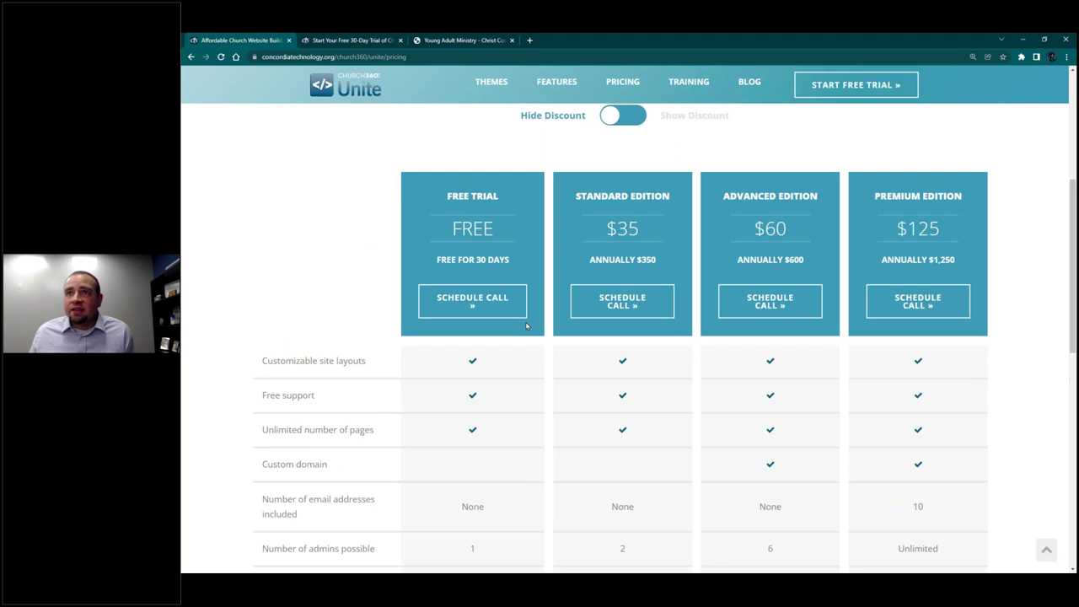
scroll(528, 332, up, 2)
scroll(528, 333, up, 2)
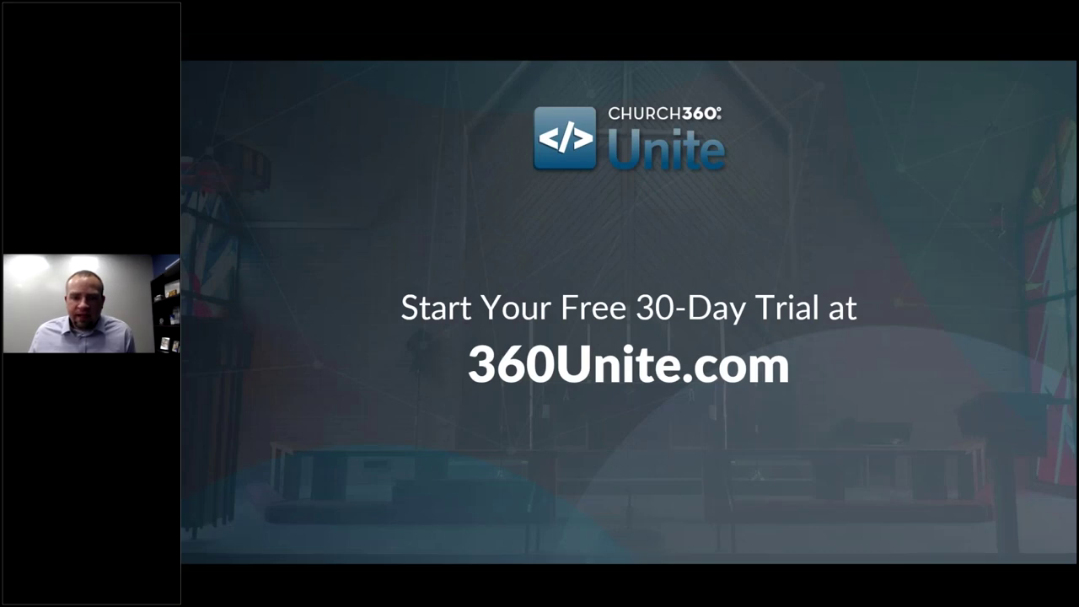
key(Right)
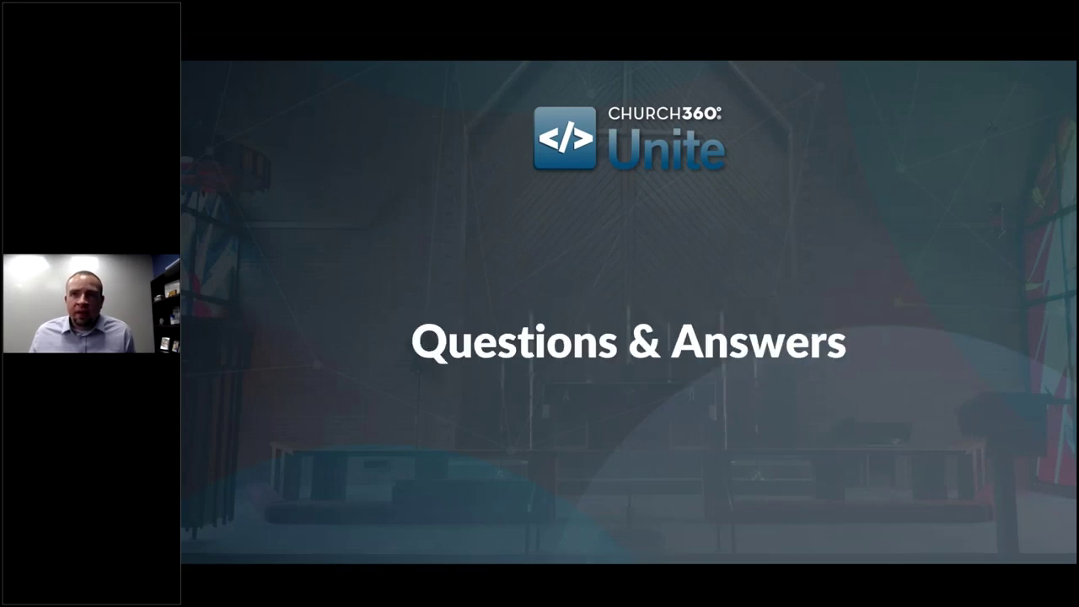